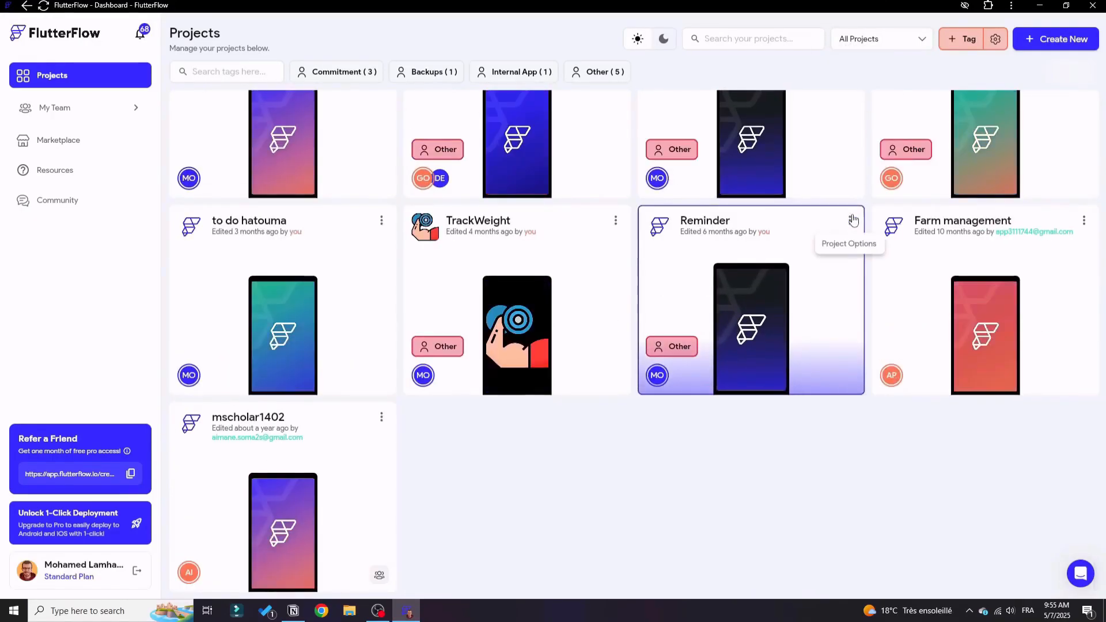
Create a new blank project named "to do list" and skip the welcome introduction.
scroll(729, 465, up, 8)
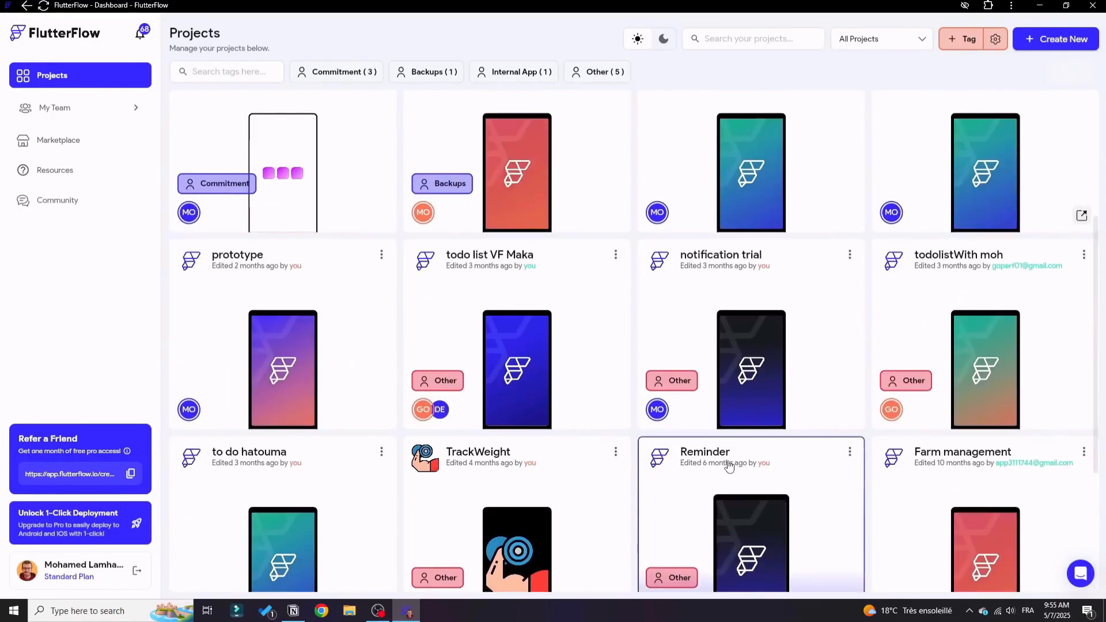
scroll(501, 273, up, 1)
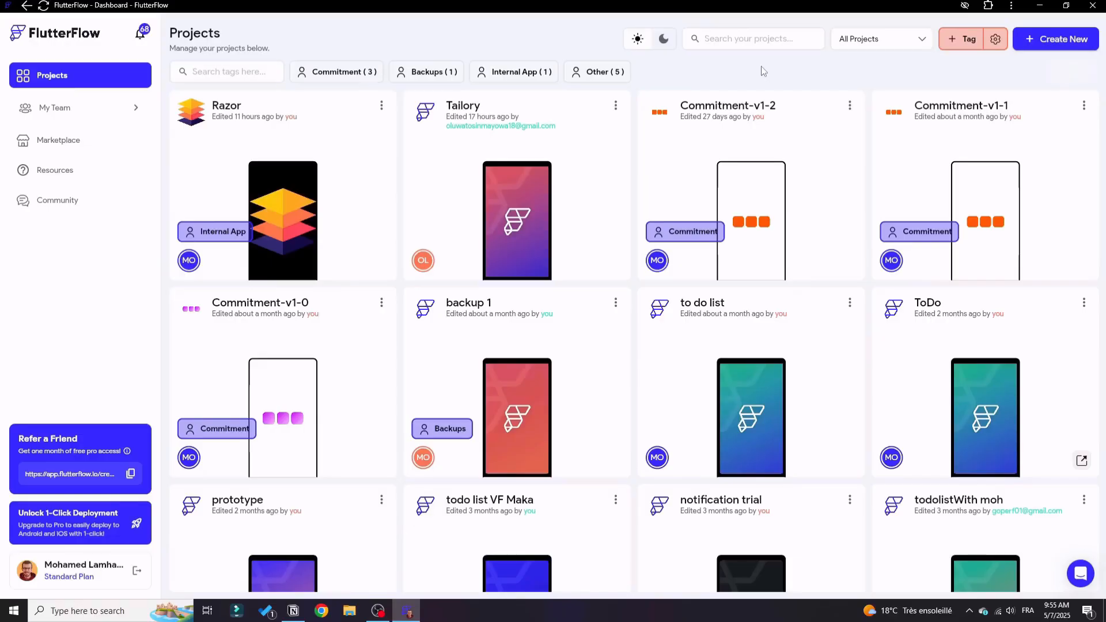
click(1022, 52)
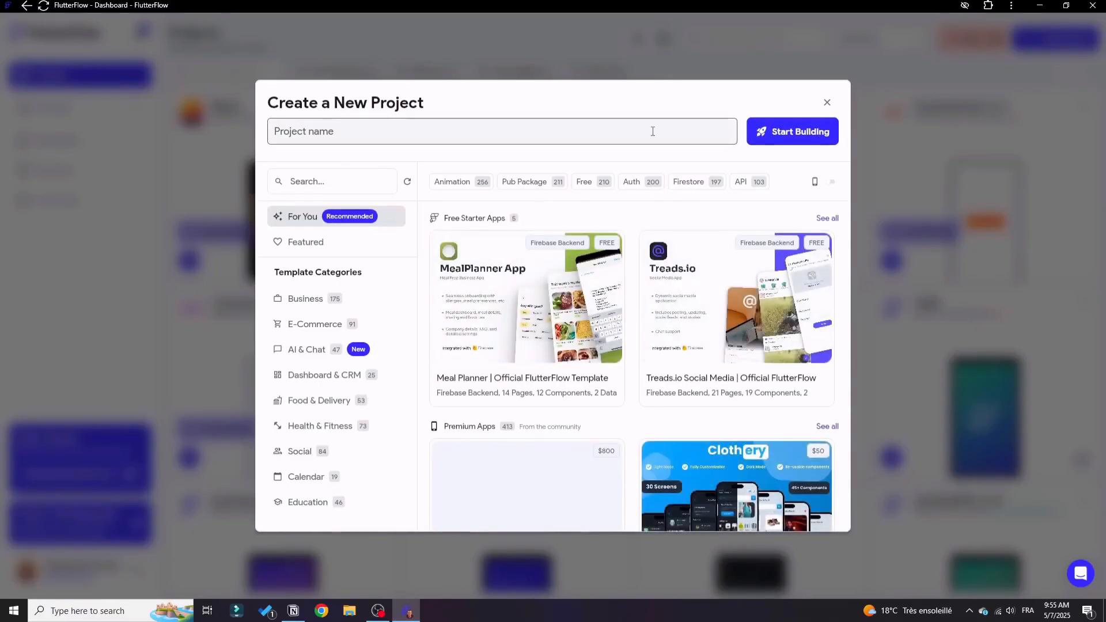
text(t)
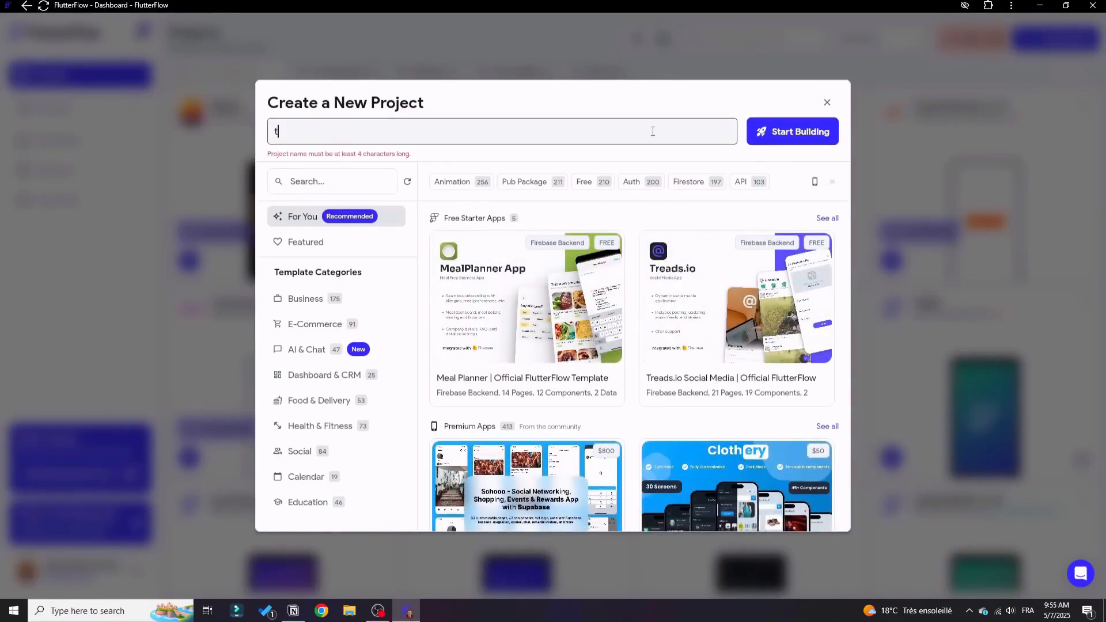
text(o do list)
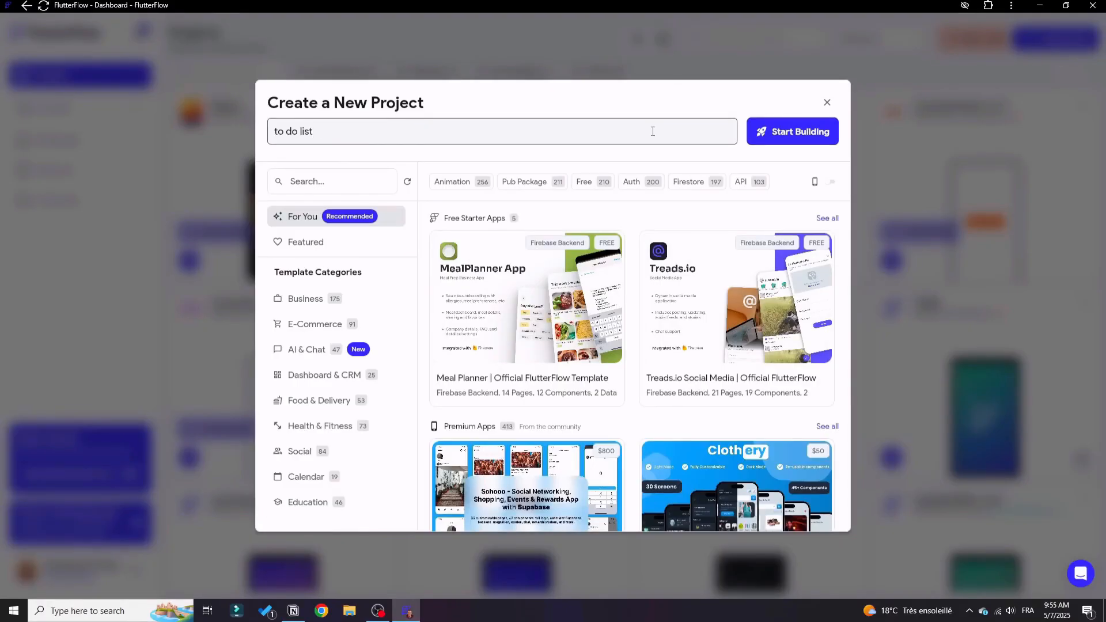
click(800, 136)
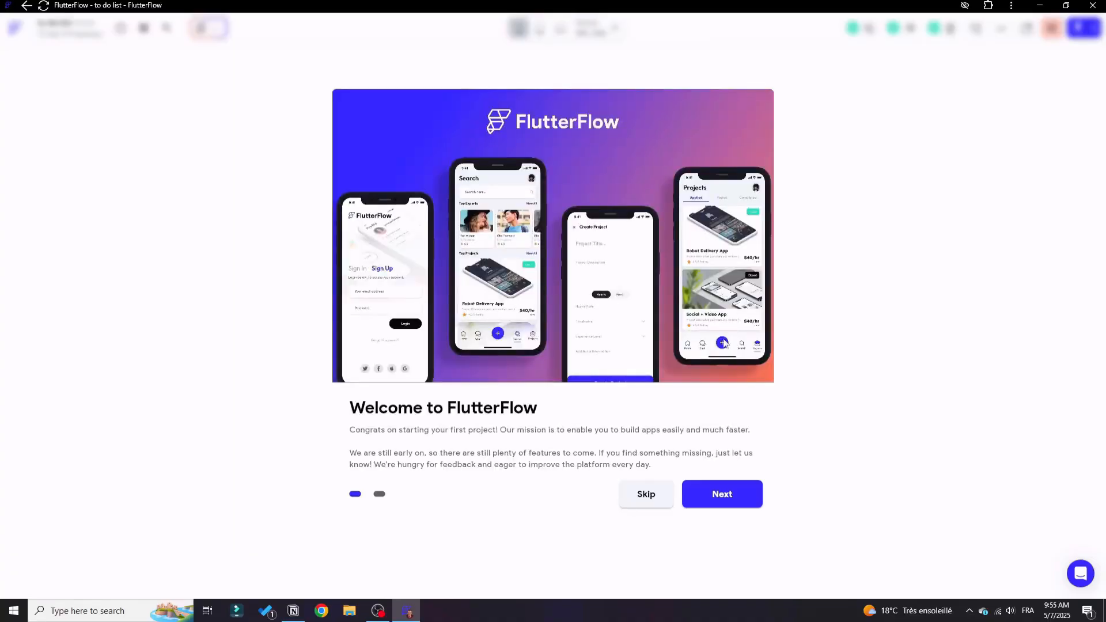
click(639, 495)
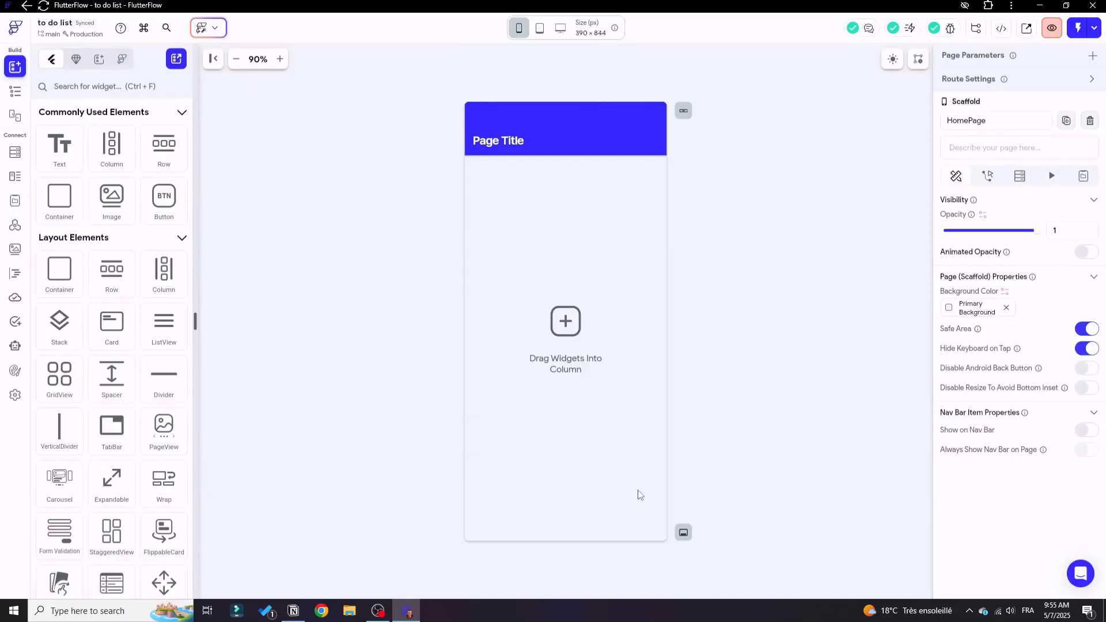
Look over the project's widget tree, app state, widget palette and the app bar's action settings.
click(14, 92)
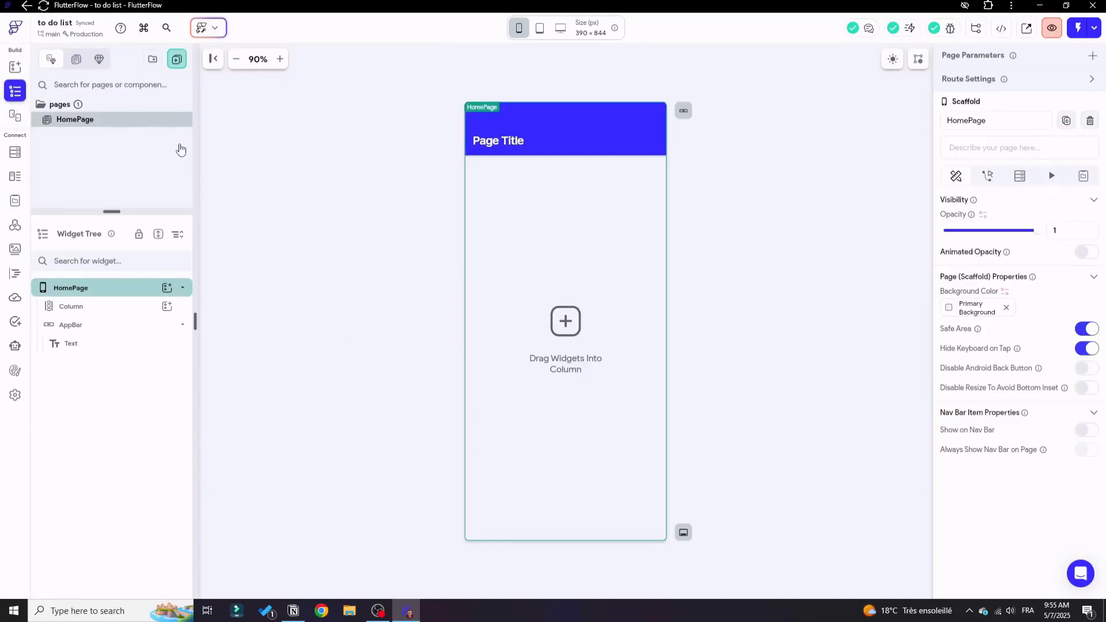
click(14, 201)
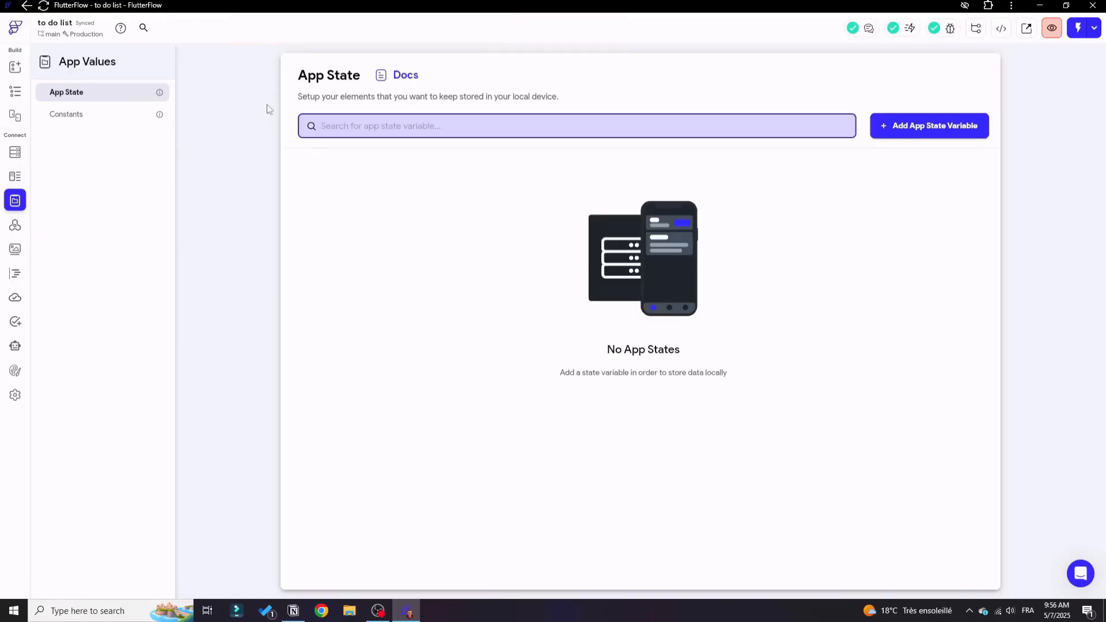
click(15, 90)
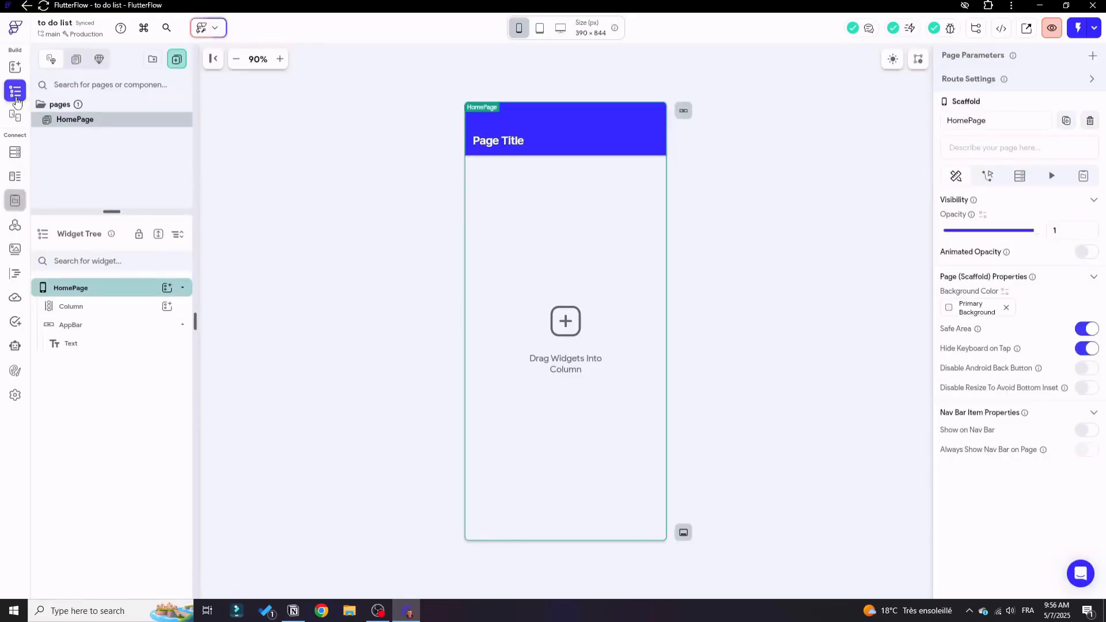
click(15, 67)
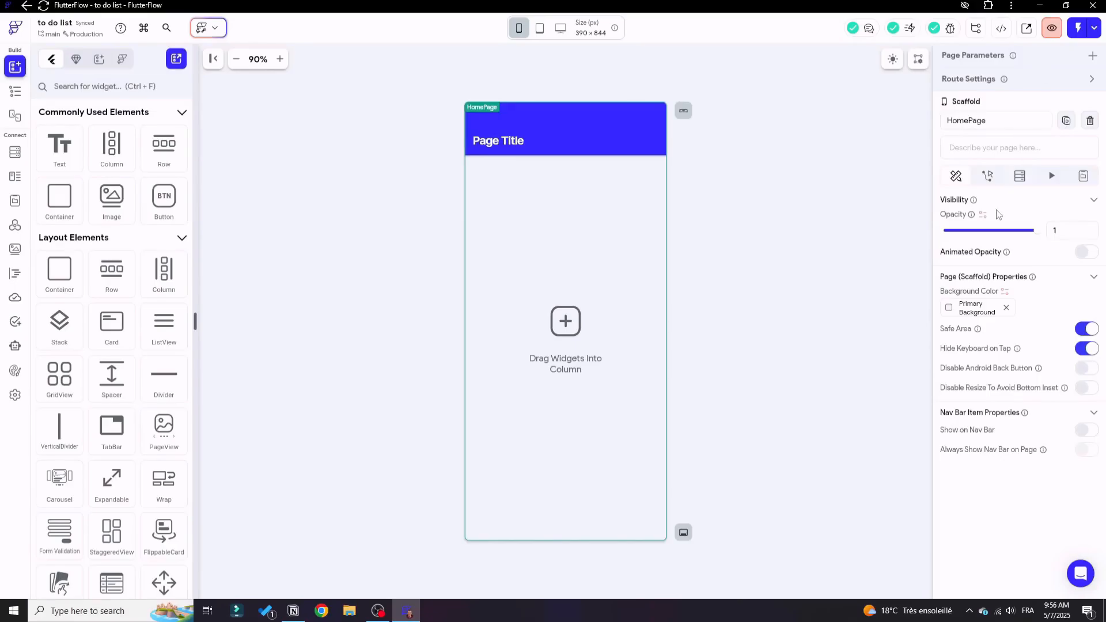
click(643, 145)
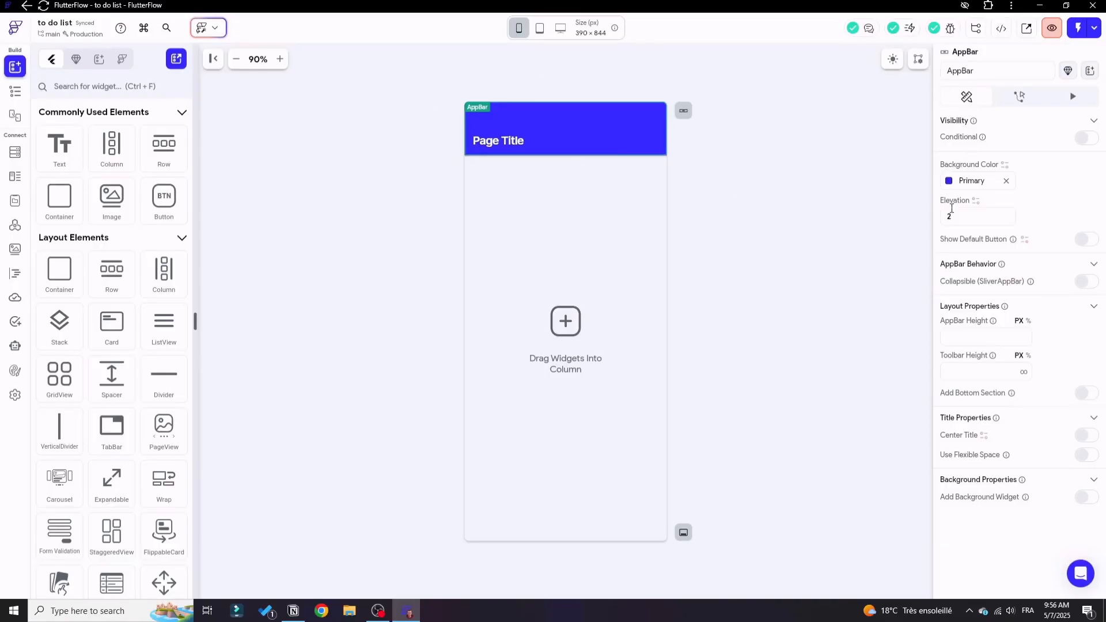
click(1019, 97)
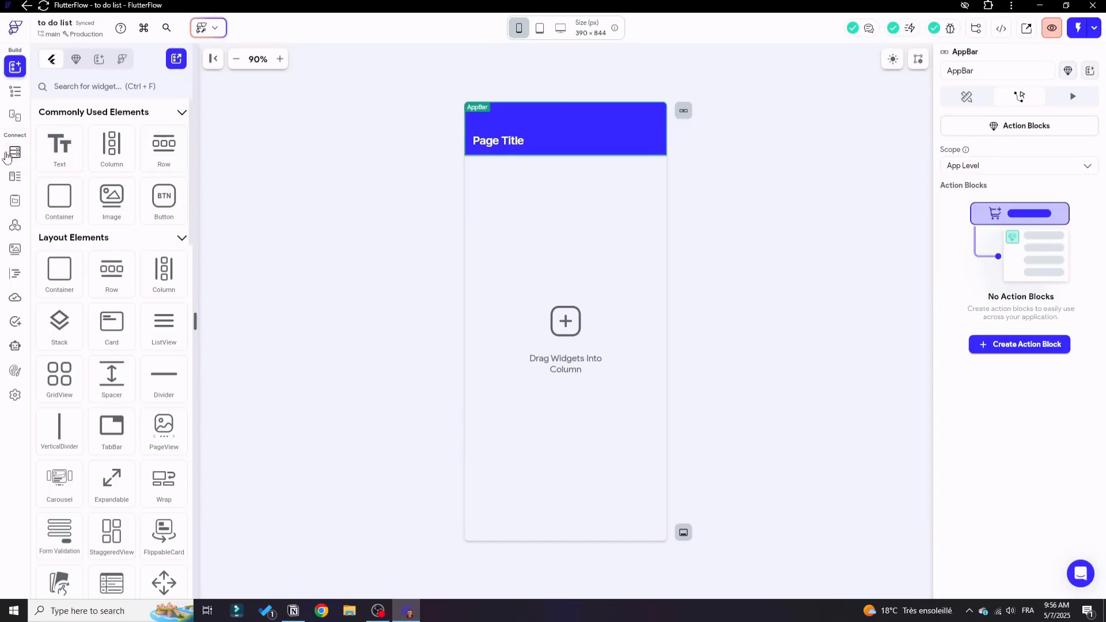
Place a Text widget in the home page's column and delete it again.
drag(60, 144, 473, 207)
drag(111, 203, 570, 257)
click(599, 373)
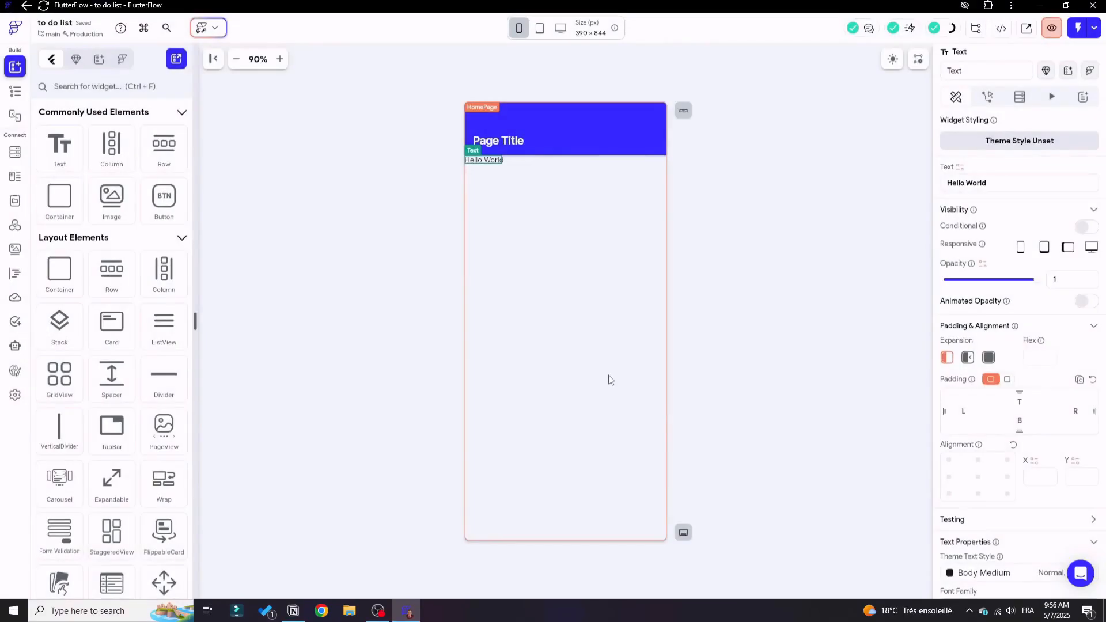
key(Delete)
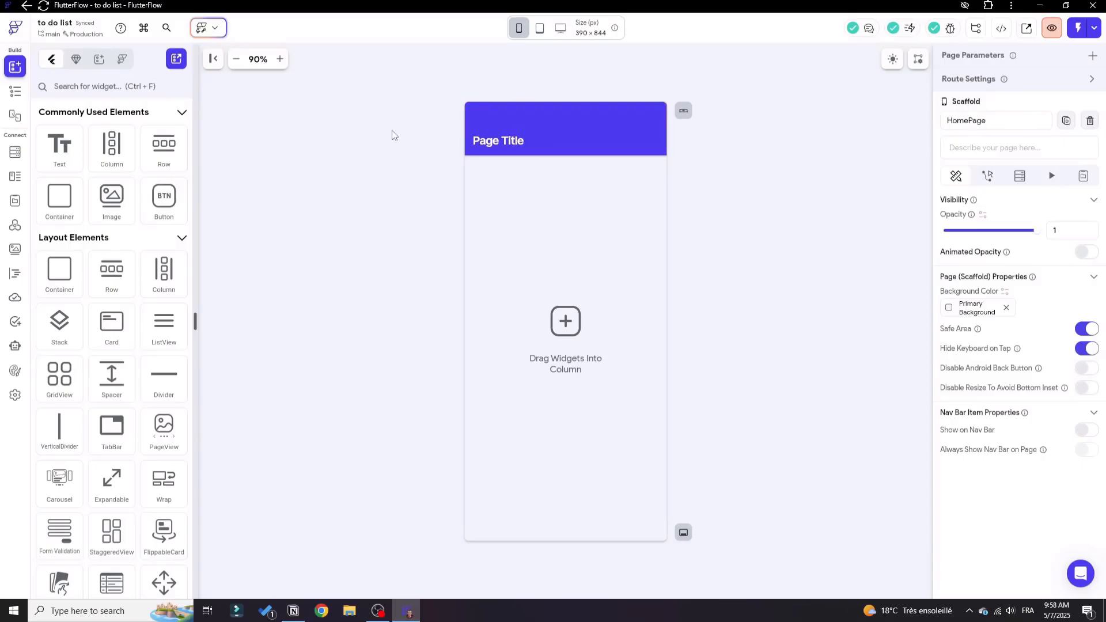
Add a Text, a Container, a Button and an Image widget to the home page's column.
click(15, 91)
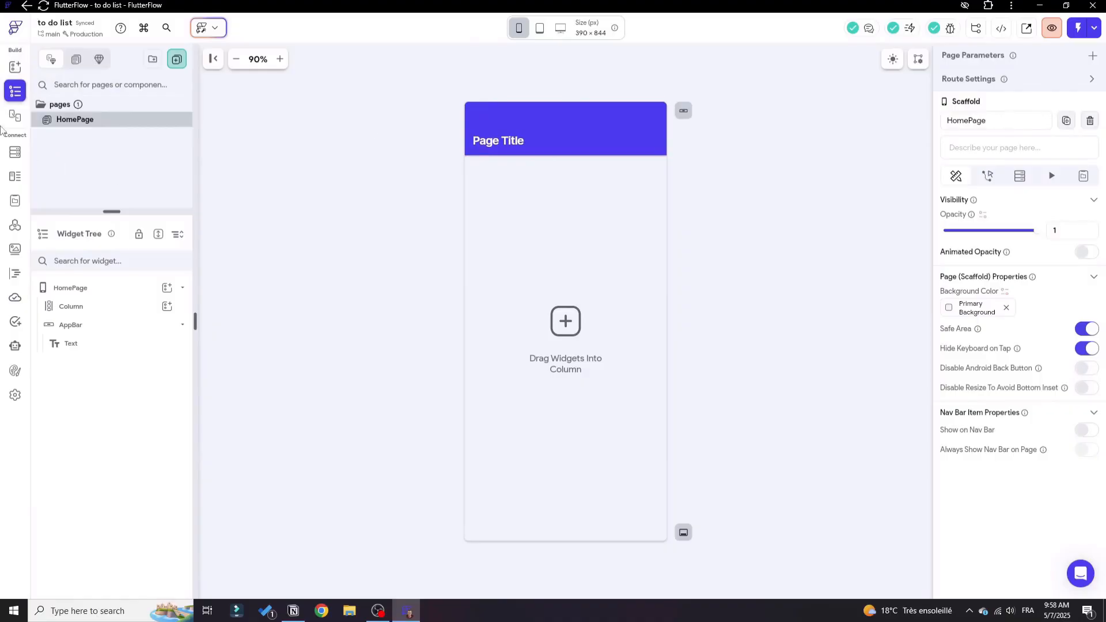
click(16, 66)
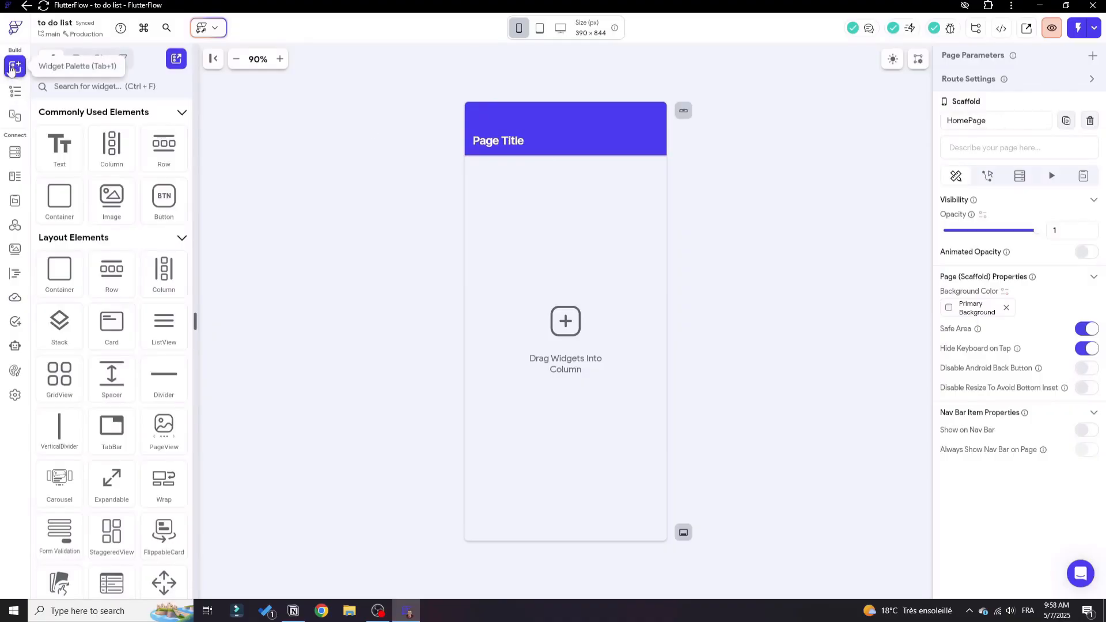
drag(64, 146, 585, 185)
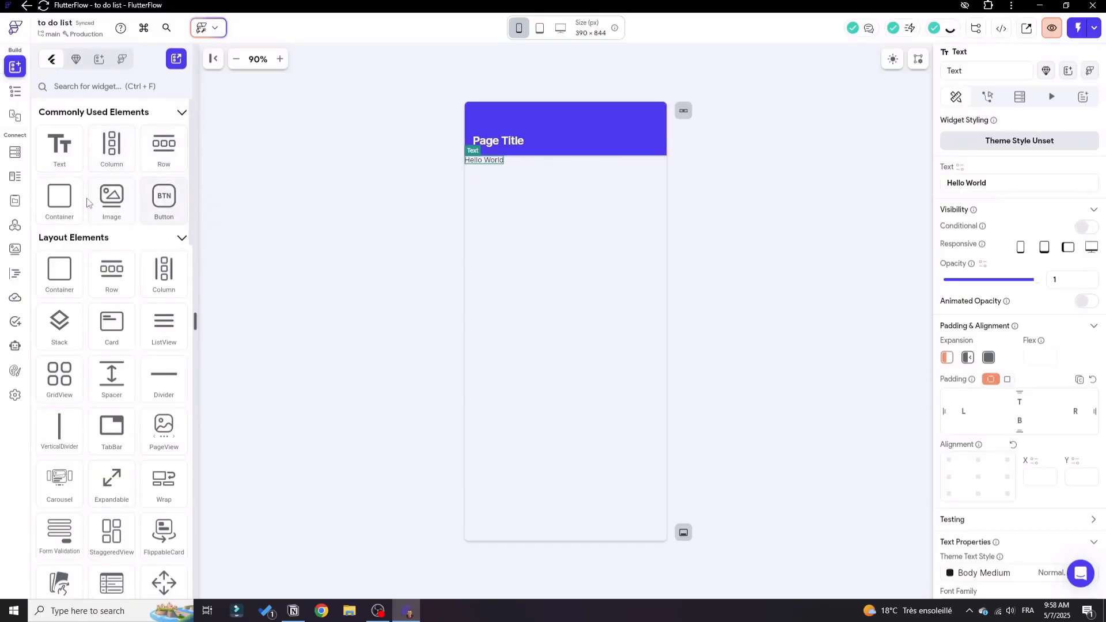
drag(63, 199, 471, 179)
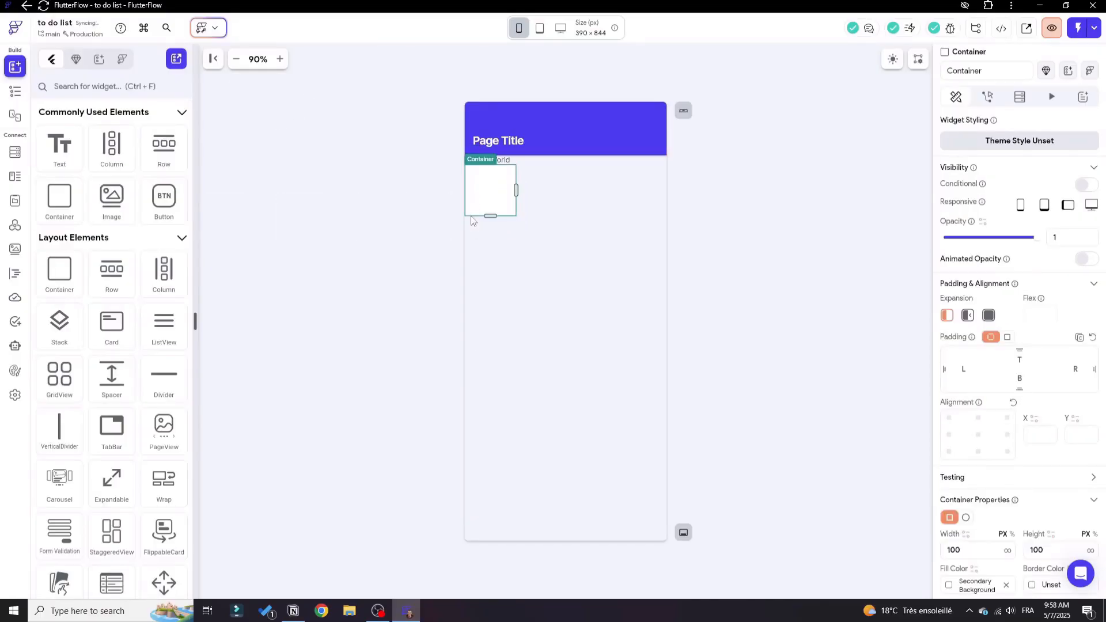
drag(153, 208, 487, 228)
drag(115, 208, 488, 271)
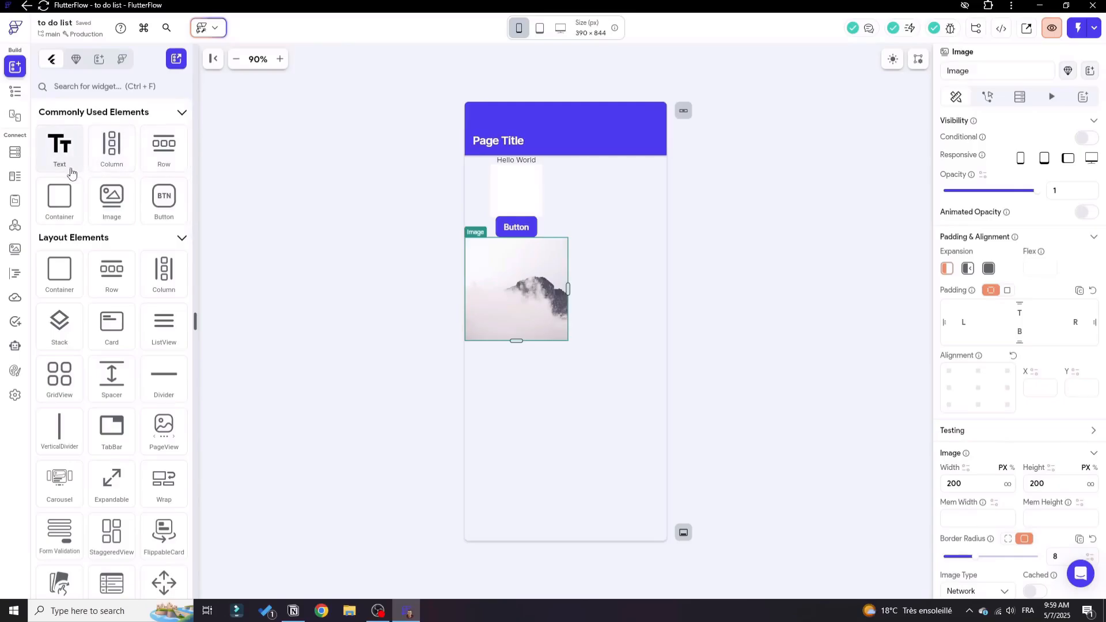
Undo the added widgets until the home page's column is empty.
key(ctrl+z)
key(ctrl+z)
key(ctrl+z)
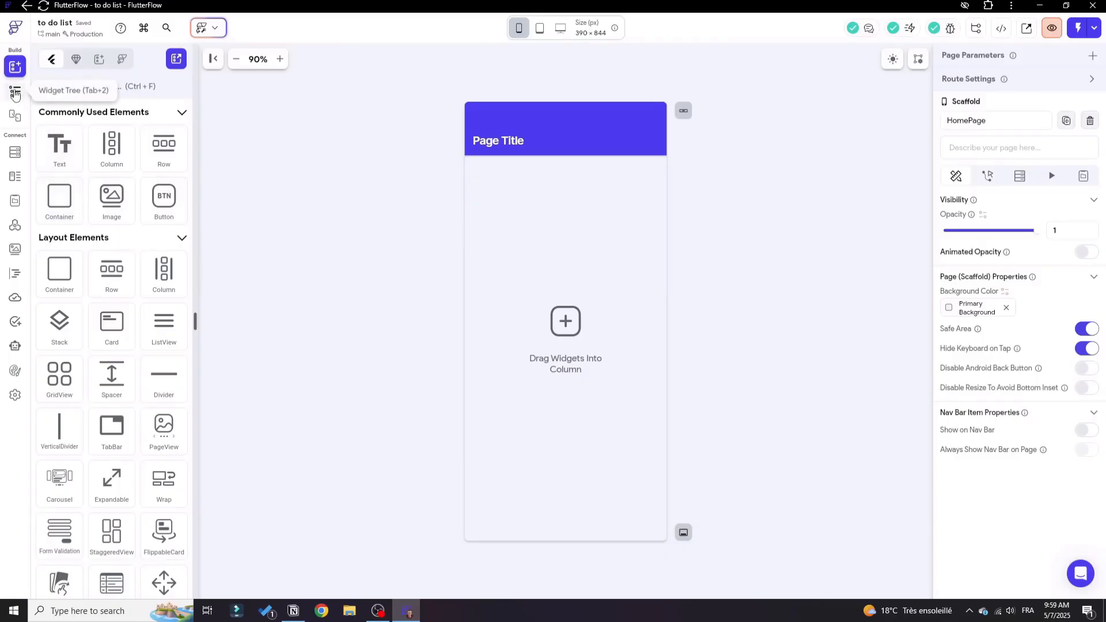
Split the page selector and widget tree into separate views, then stack them together again.
click(15, 93)
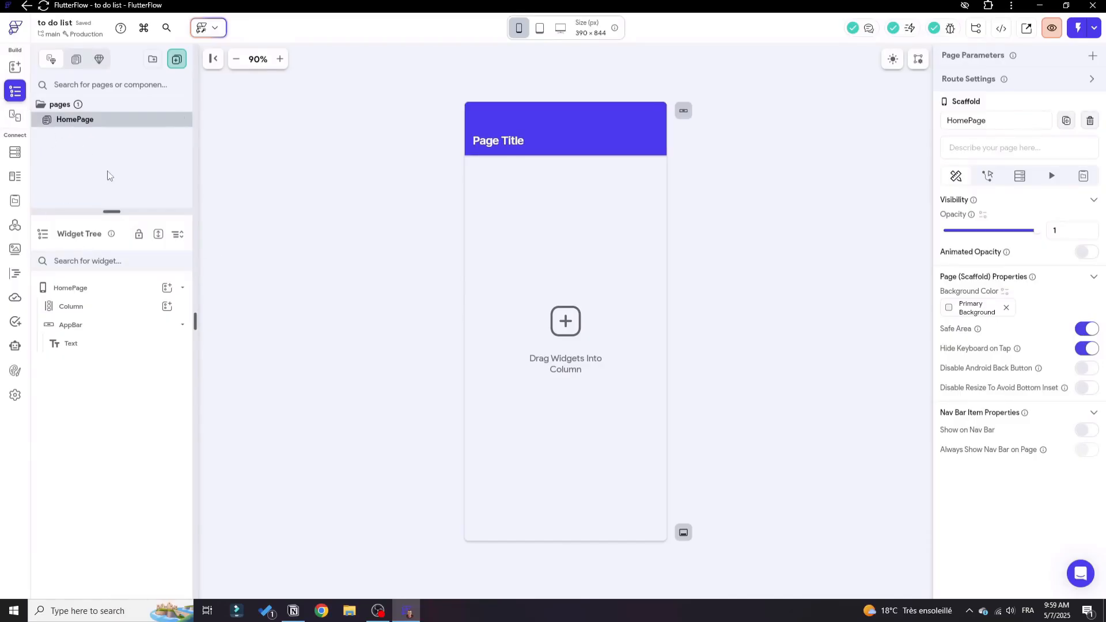
click(158, 234)
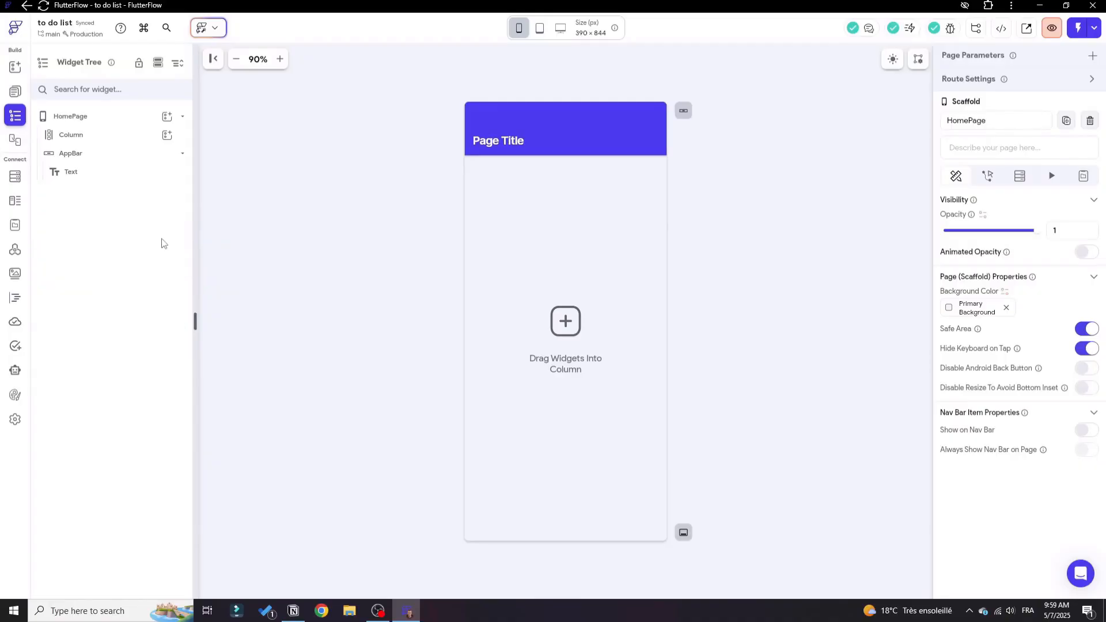
click(15, 92)
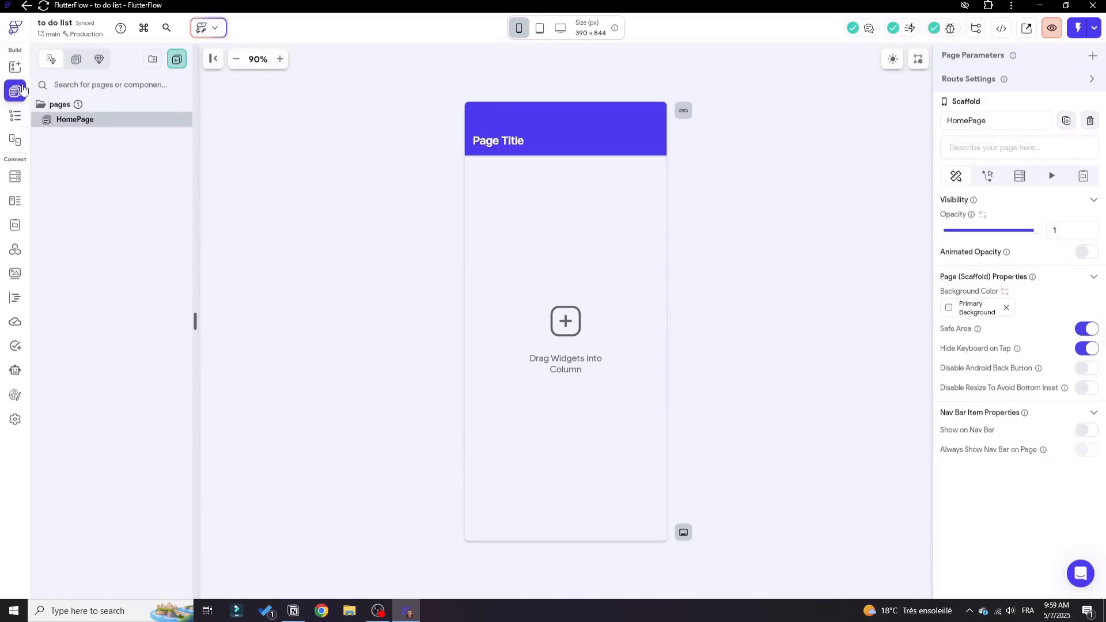
click(16, 117)
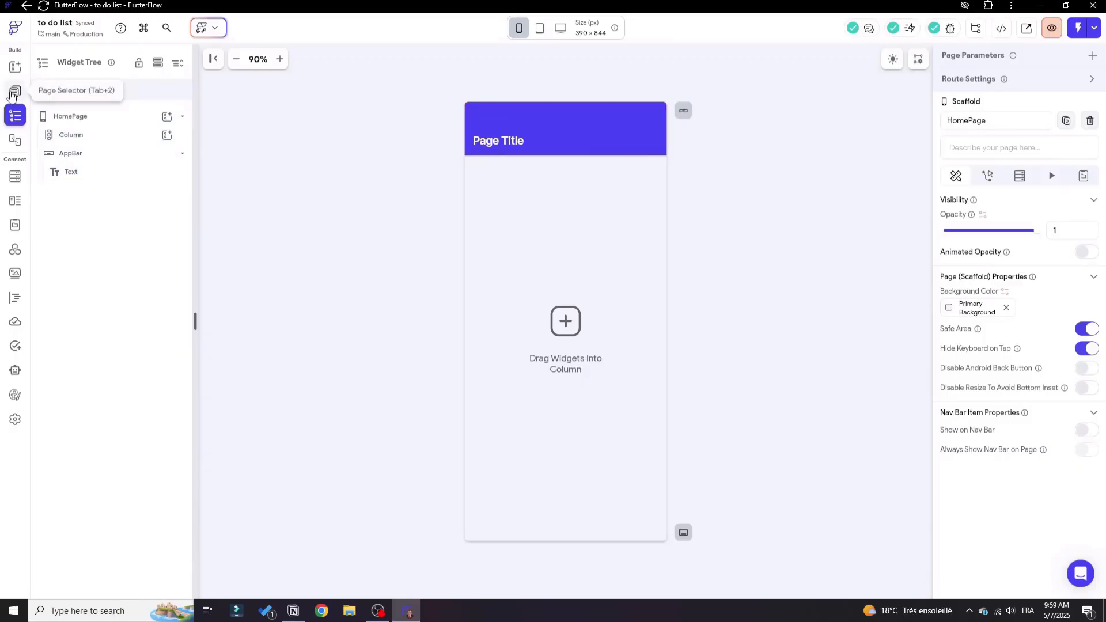
click(157, 62)
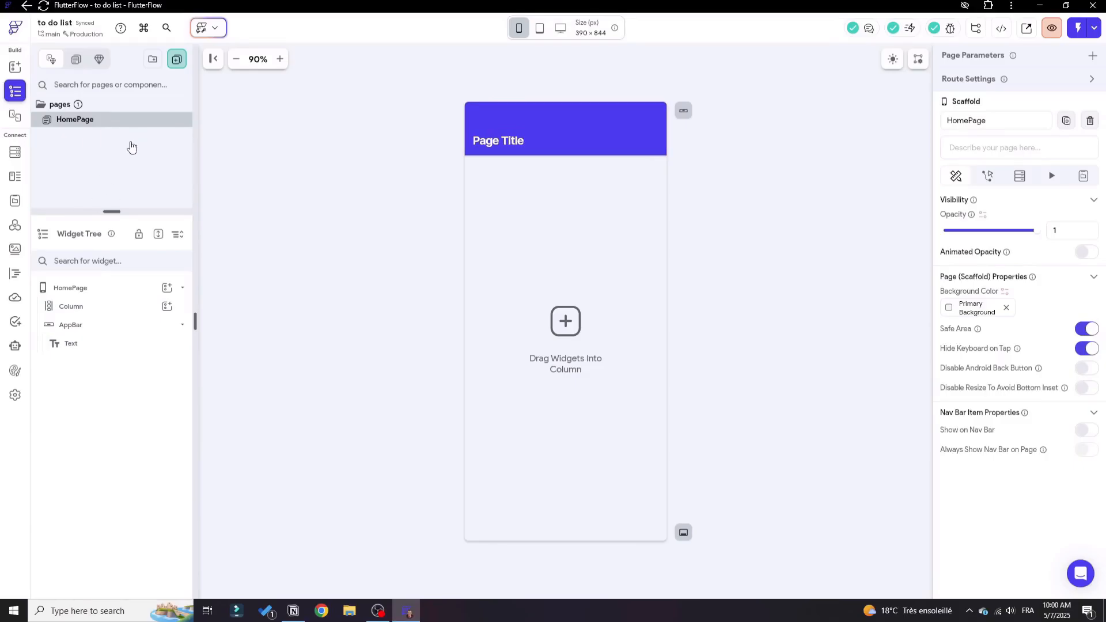
Delete the default Column and the AppBar from HomePage.
click(101, 307)
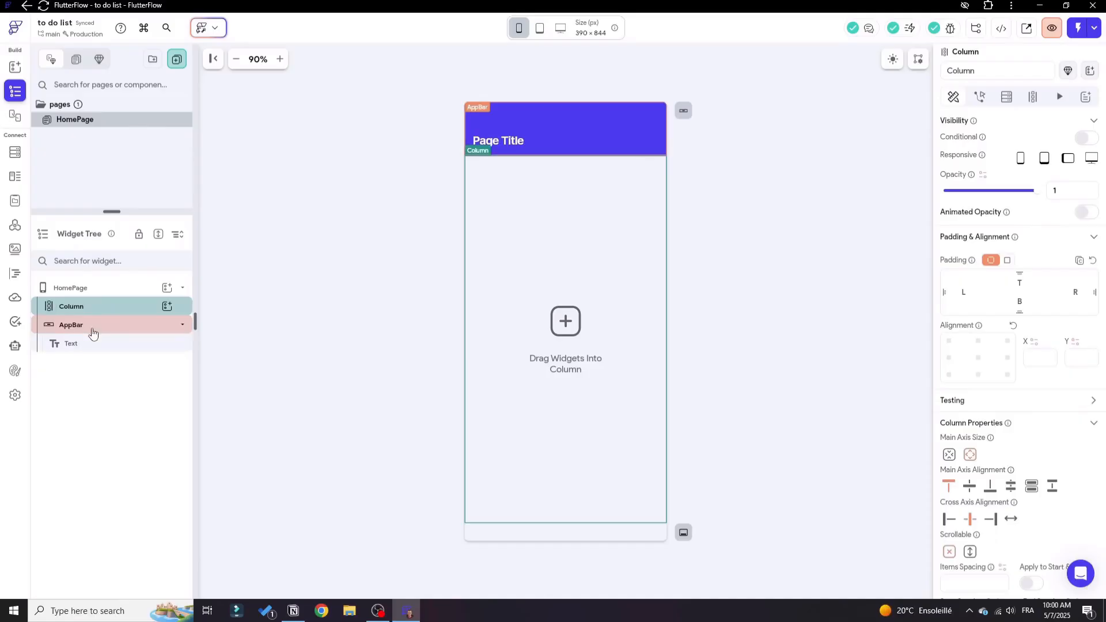
key(Delete)
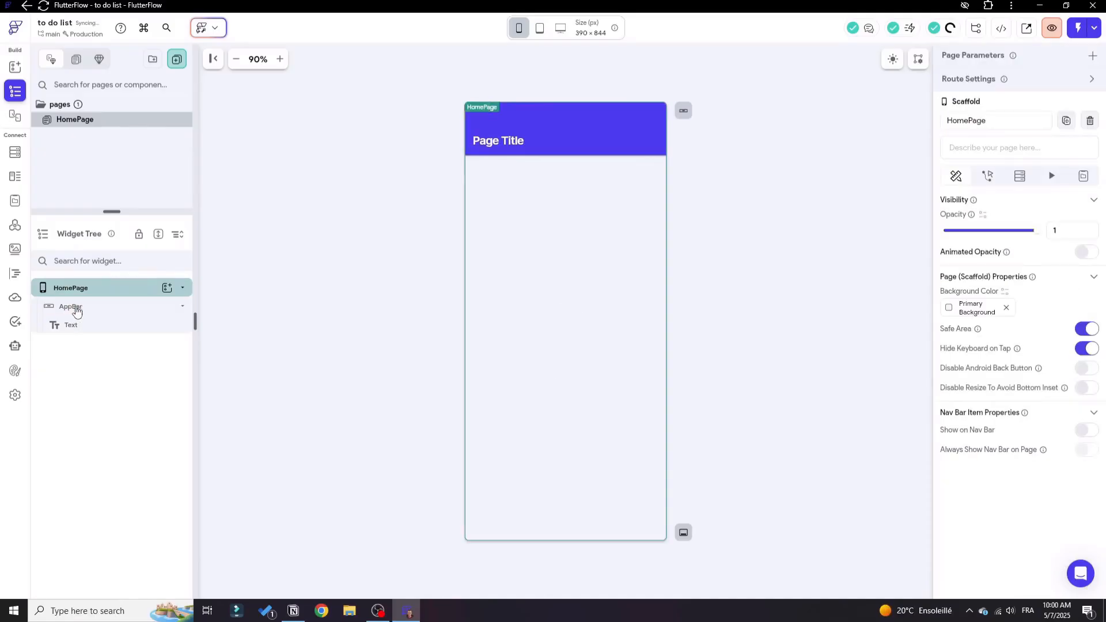
click(75, 310)
key(Delete)
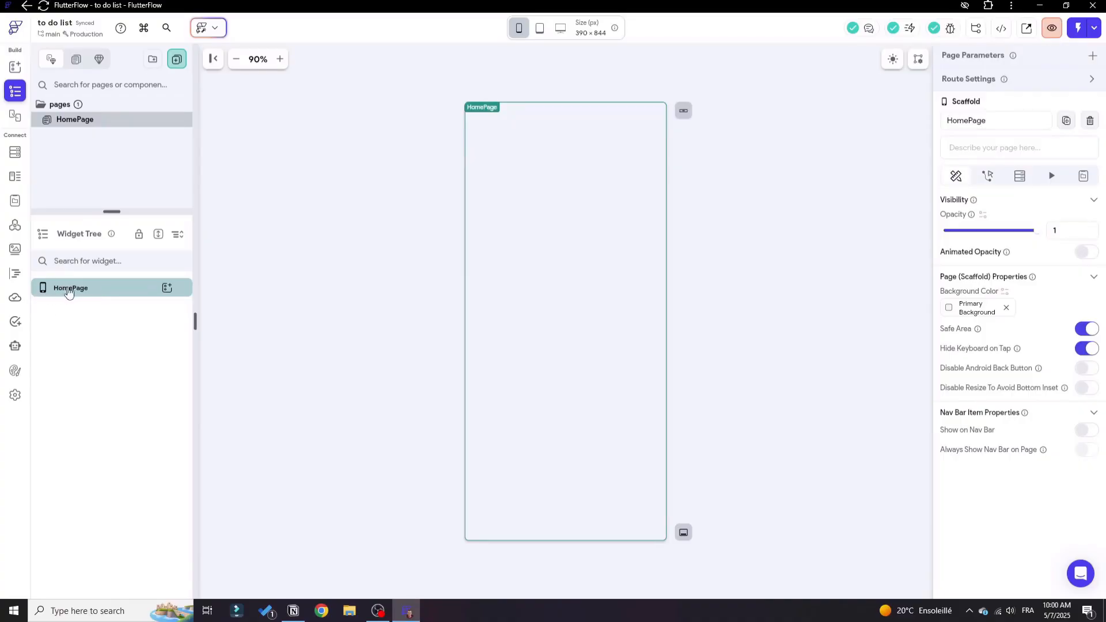
Add a Column to HomePage and insert a Container inside it.
click(167, 291)
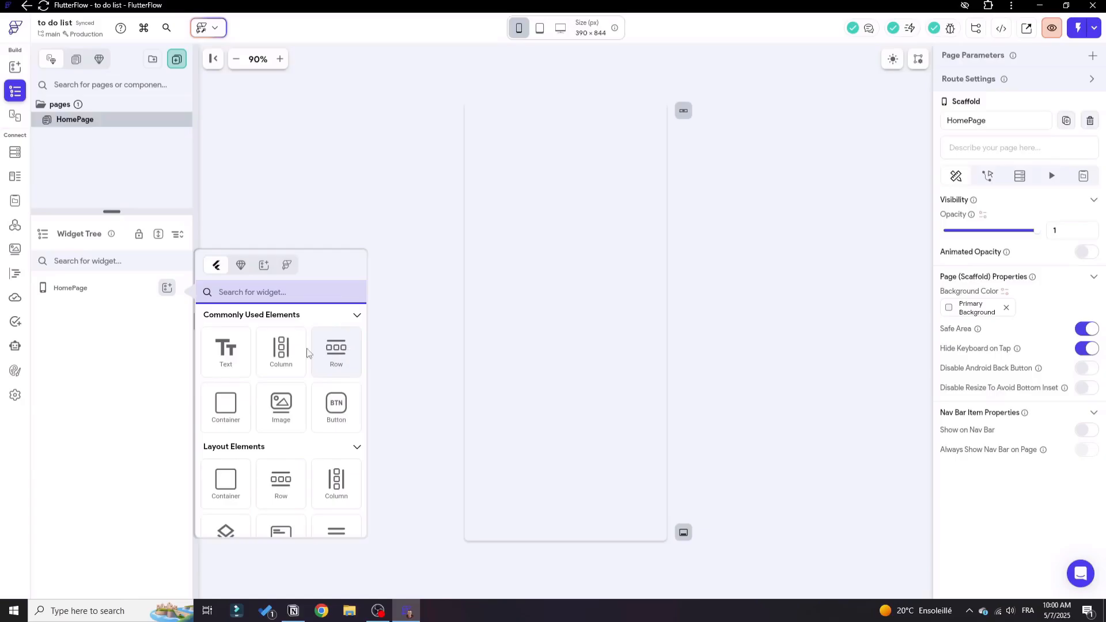
click(281, 349)
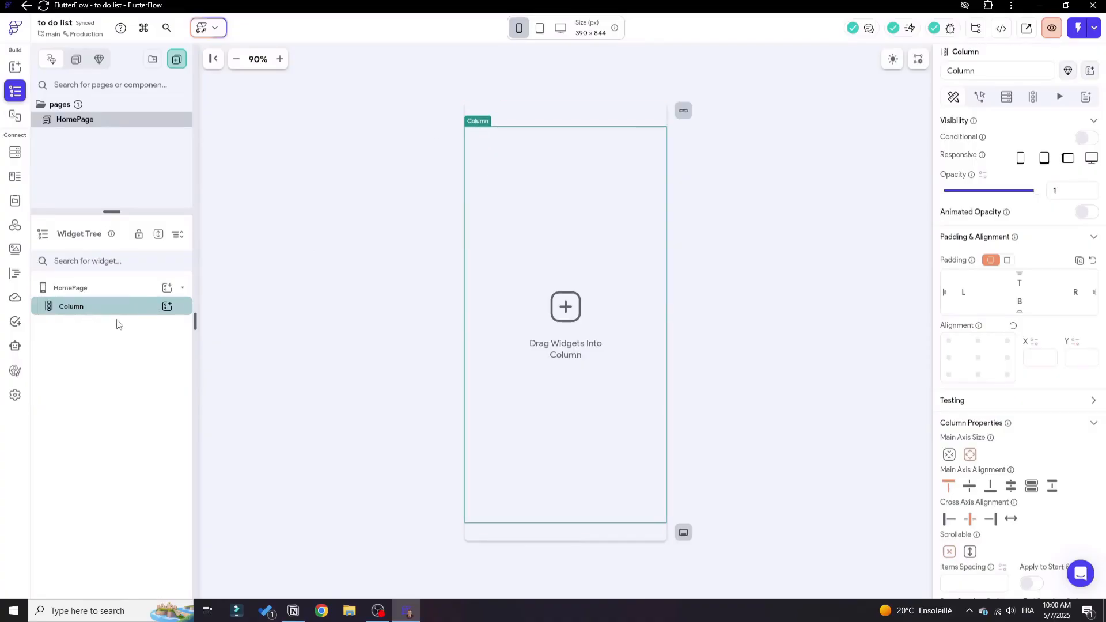
click(167, 306)
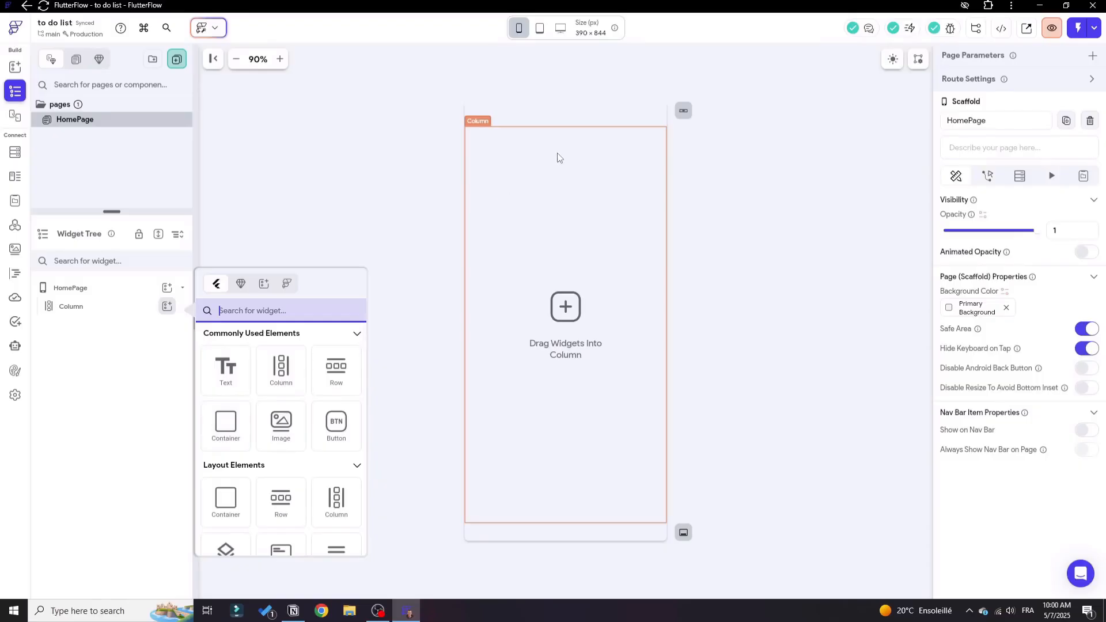
click(223, 442)
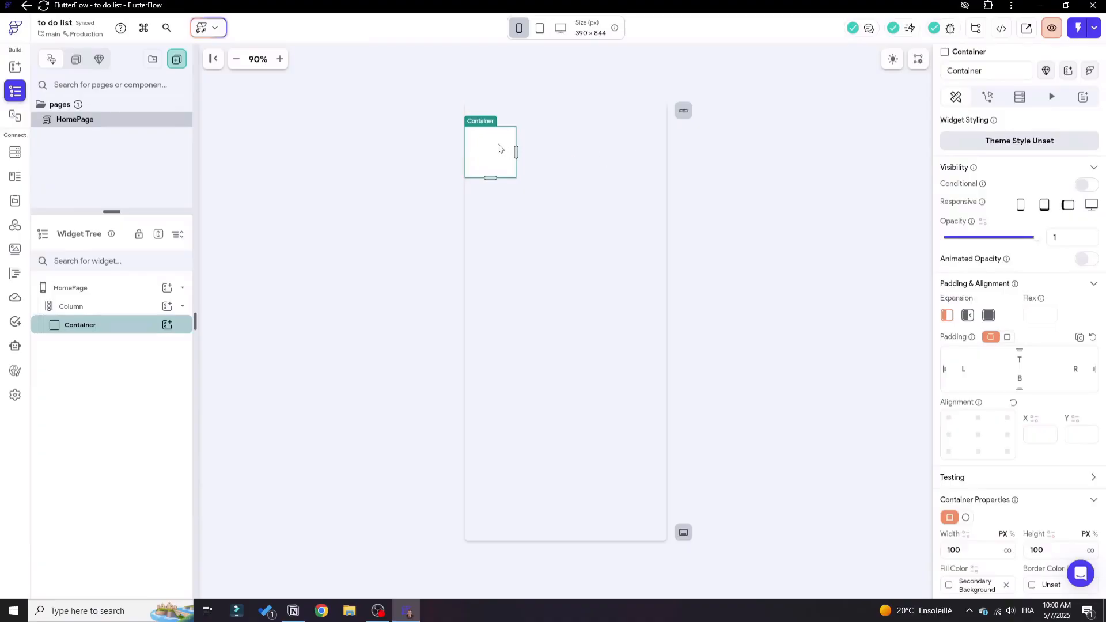
Set the Container's width to infinite so it spans the full width of the page.
scroll(950, 285, down, 2)
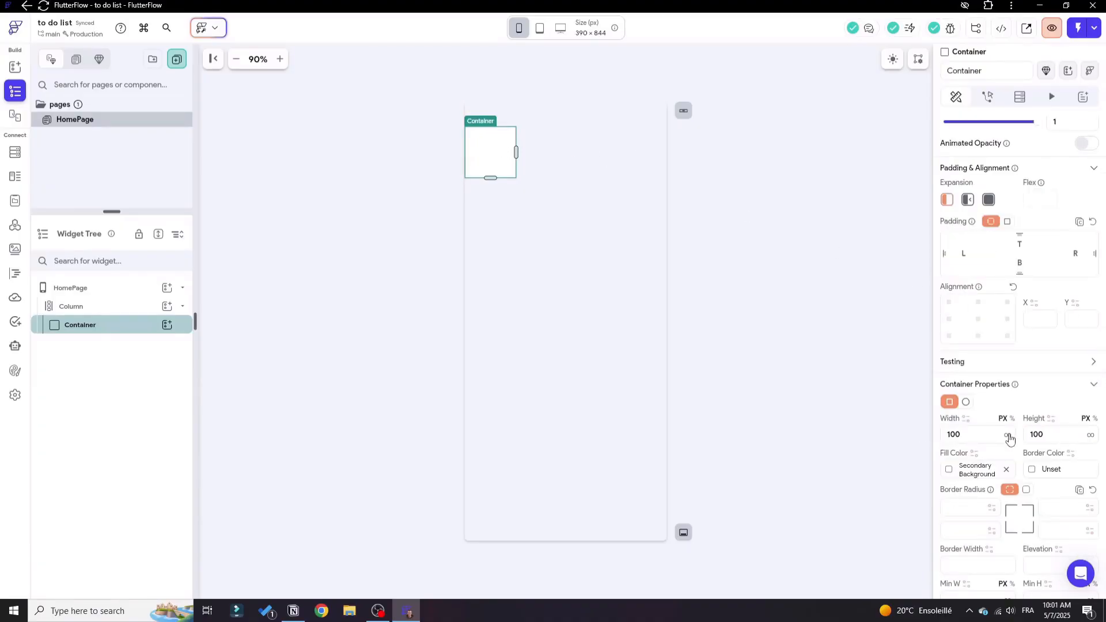
scroll(1021, 460, down, 2)
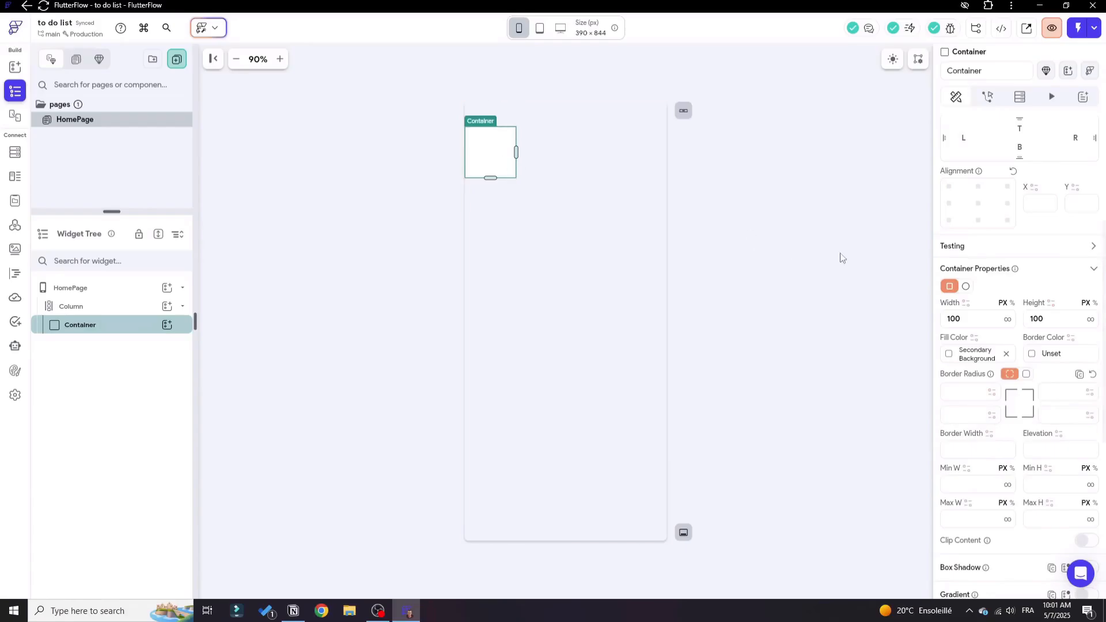
click(1009, 320)
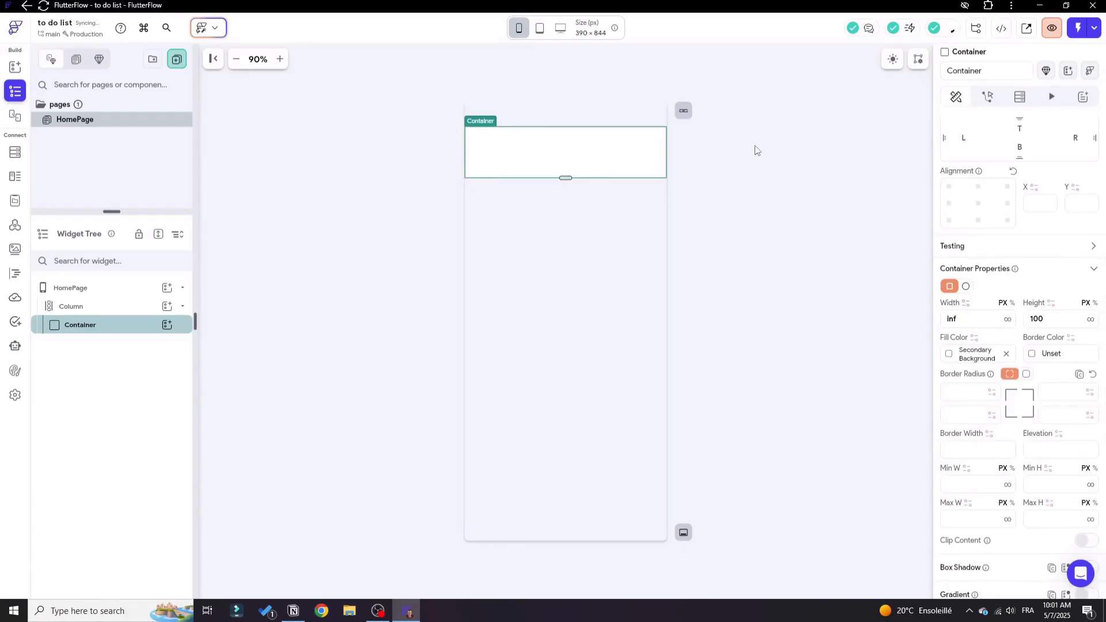
click(1056, 319)
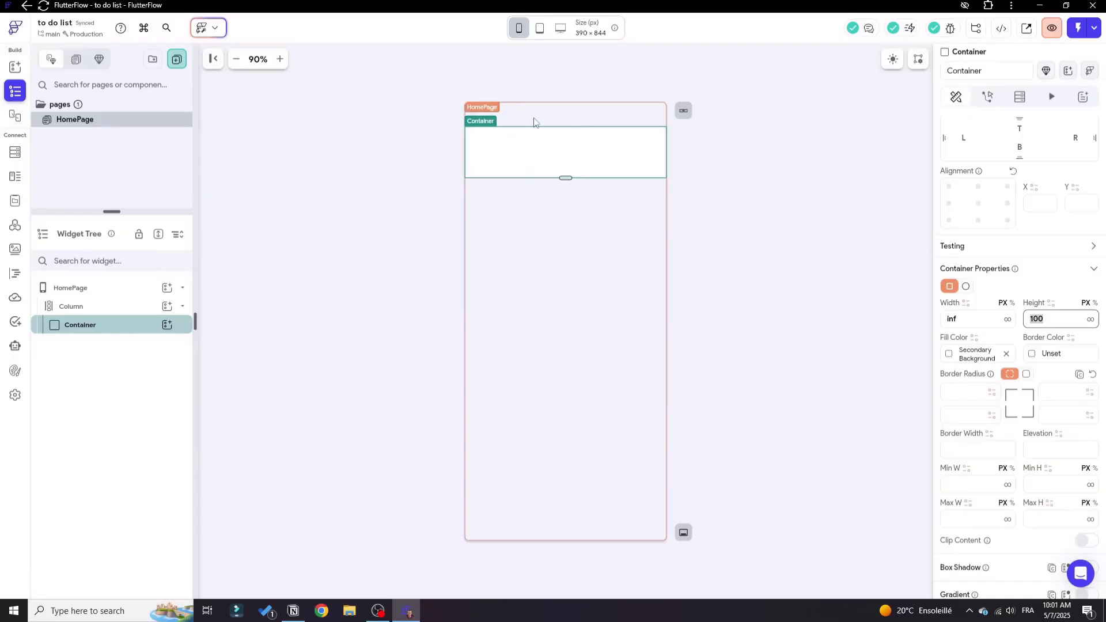
double_click(1054, 319)
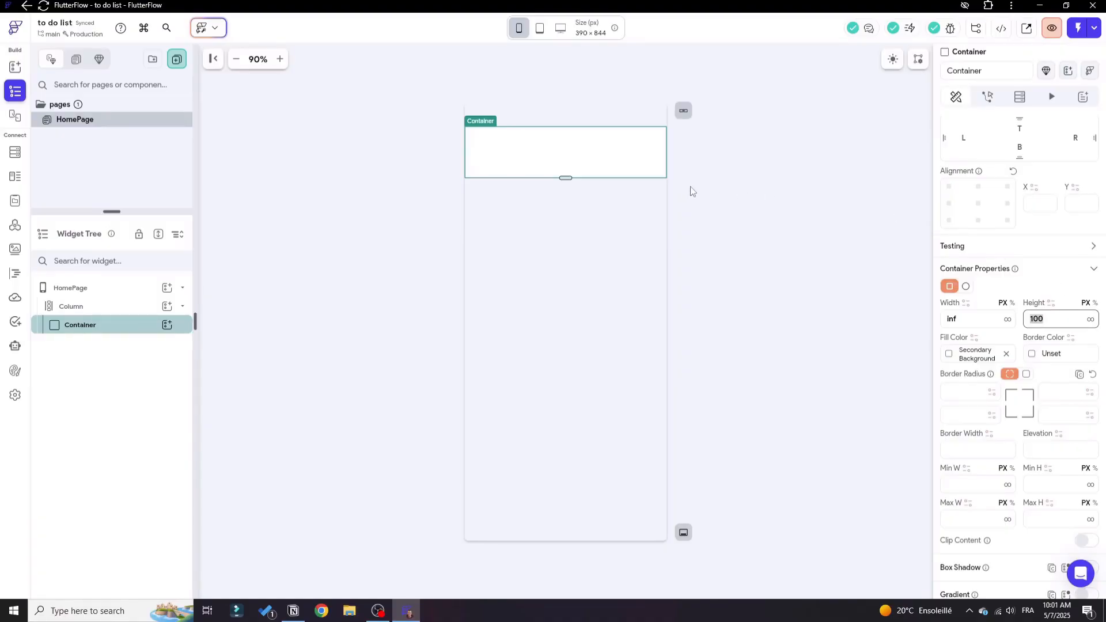
Insert a Column inside the Container on HomePage.
click(69, 307)
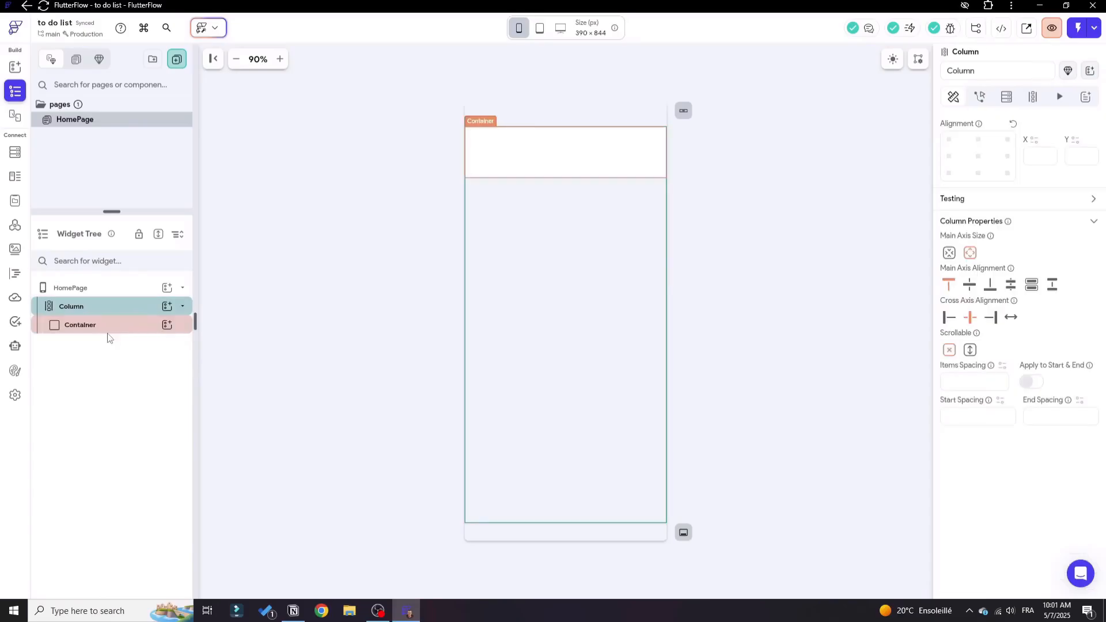
click(112, 326)
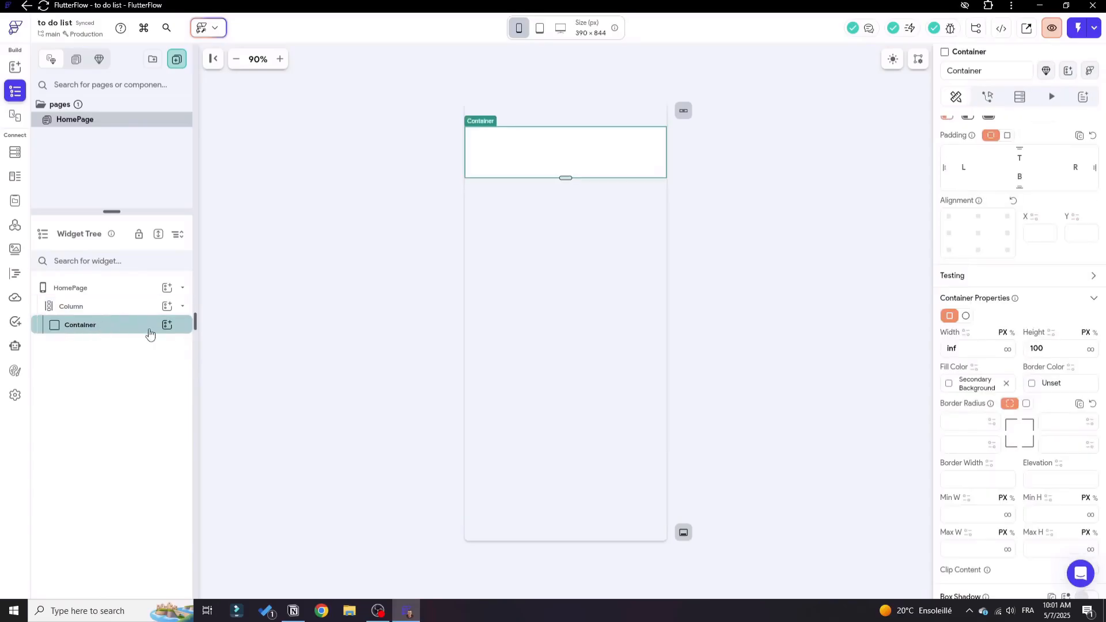
click(168, 326)
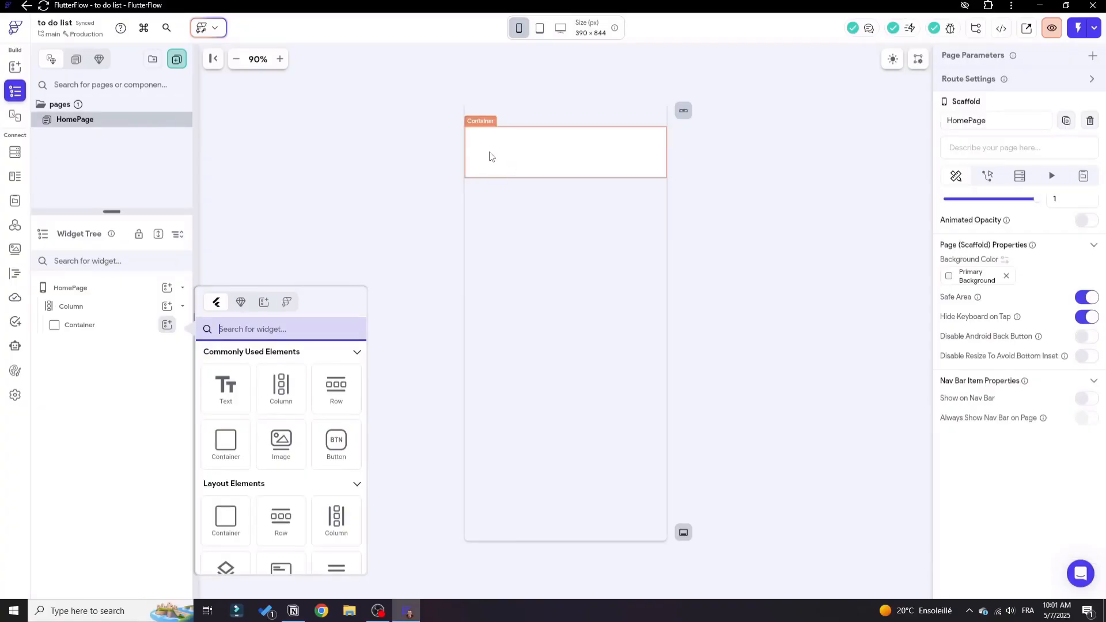
click(282, 390)
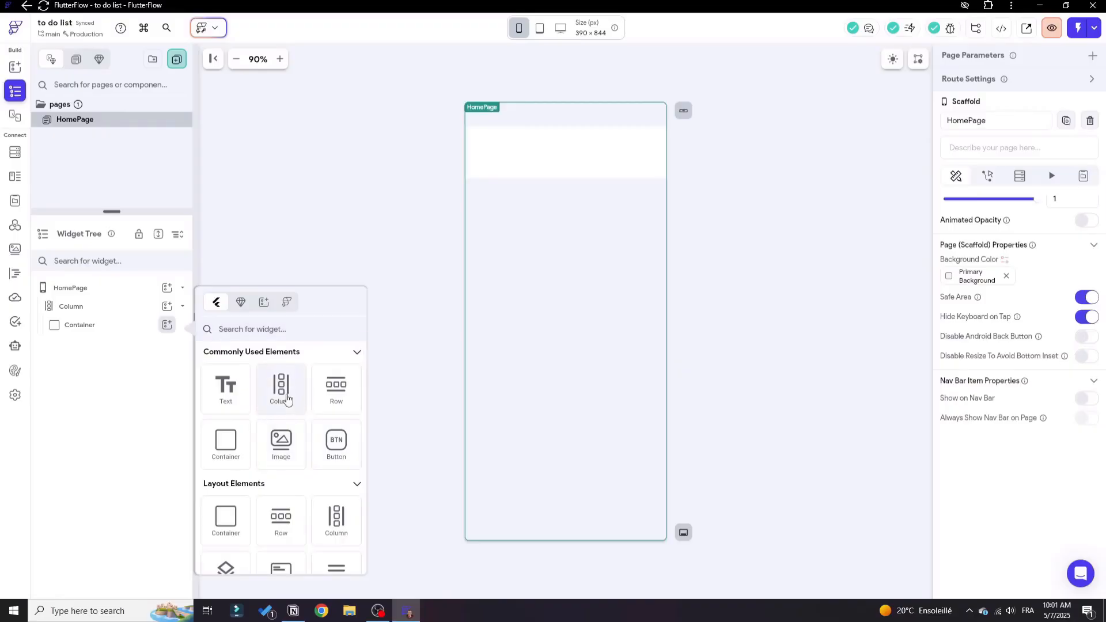
Add two Text widgets to the Column nested inside the Container.
click(102, 324)
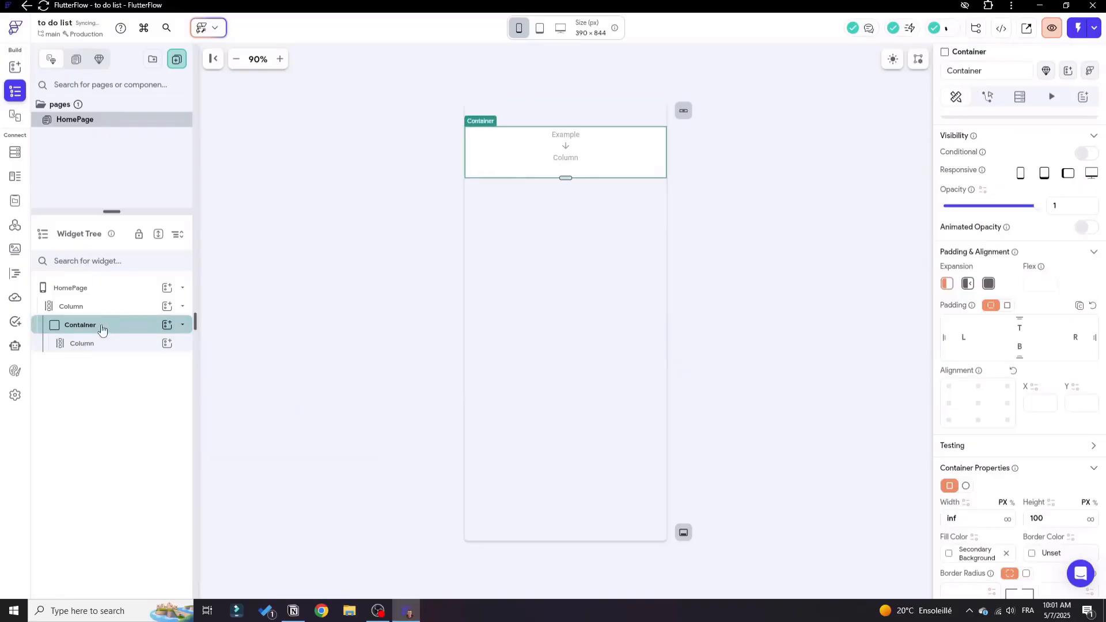
click(138, 344)
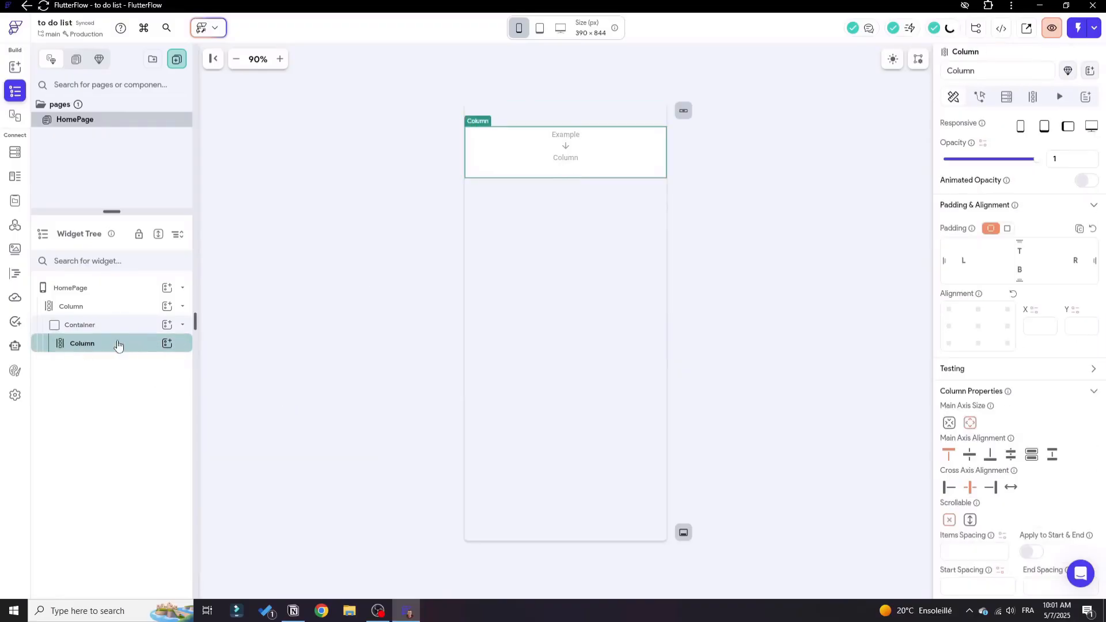
click(167, 343)
click(225, 405)
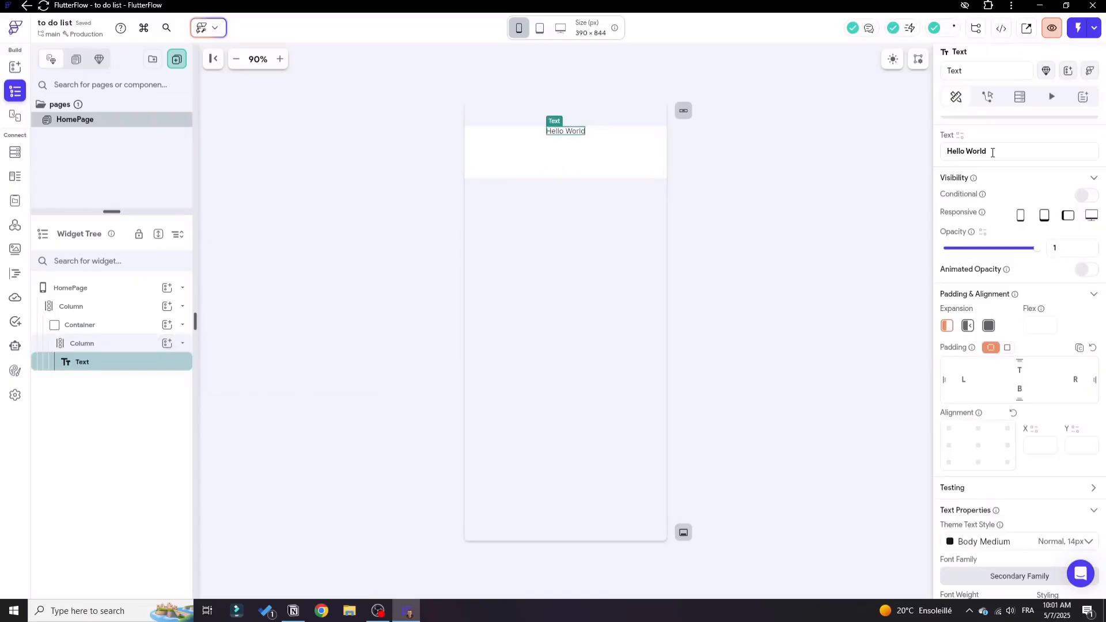
drag(989, 151, 876, 143)
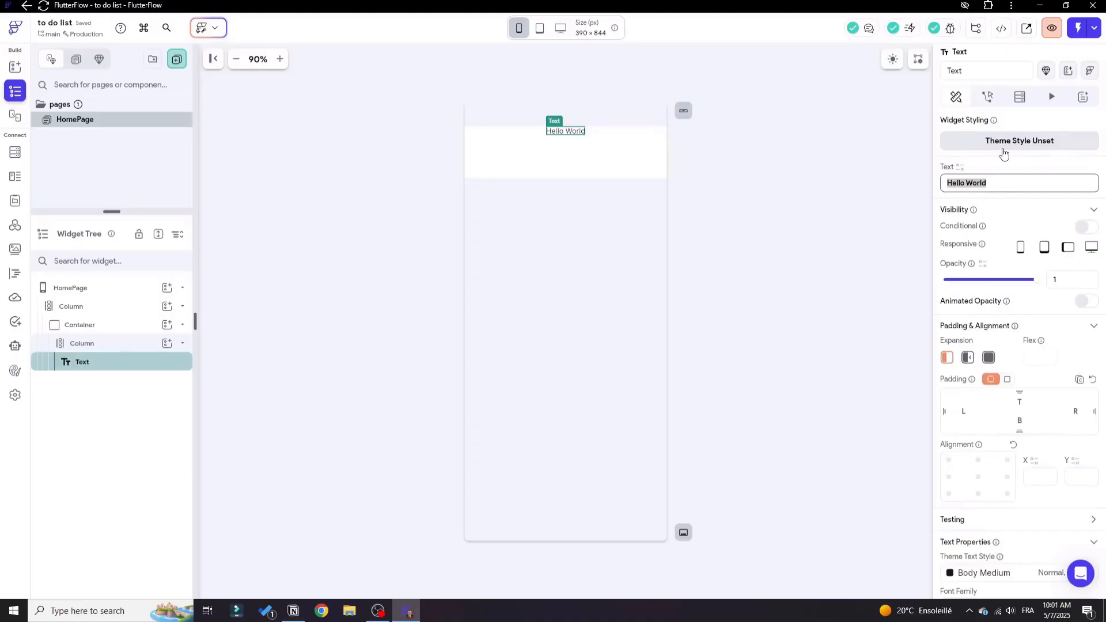
click(166, 343)
click(206, 402)
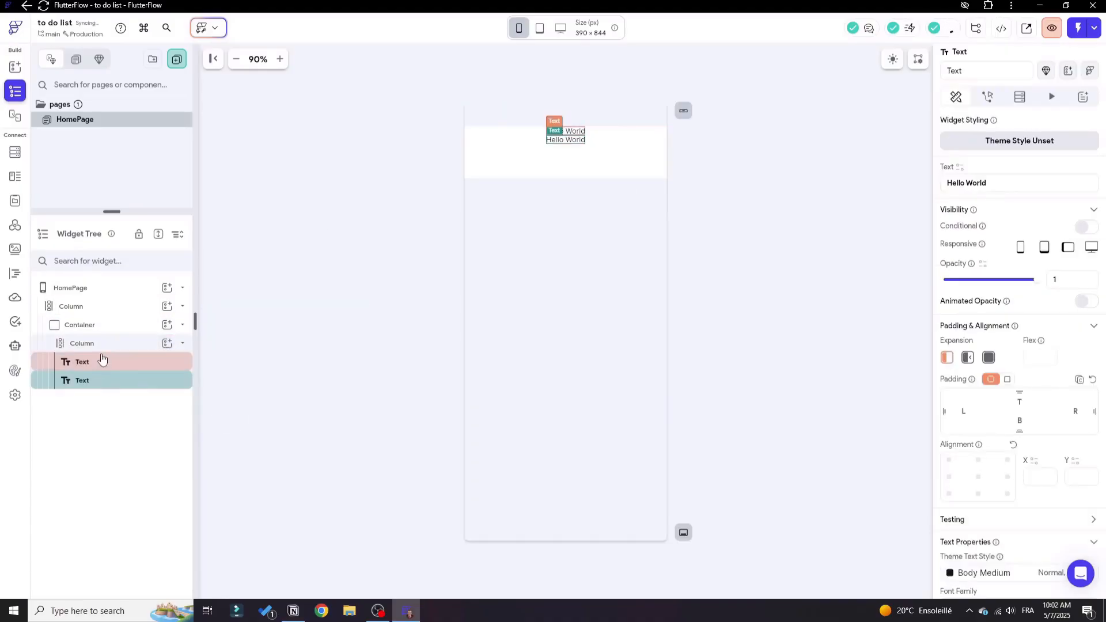
Rename the first Text widget in the nested Column as taskName.
double_click(945, 73)
text(taskName)
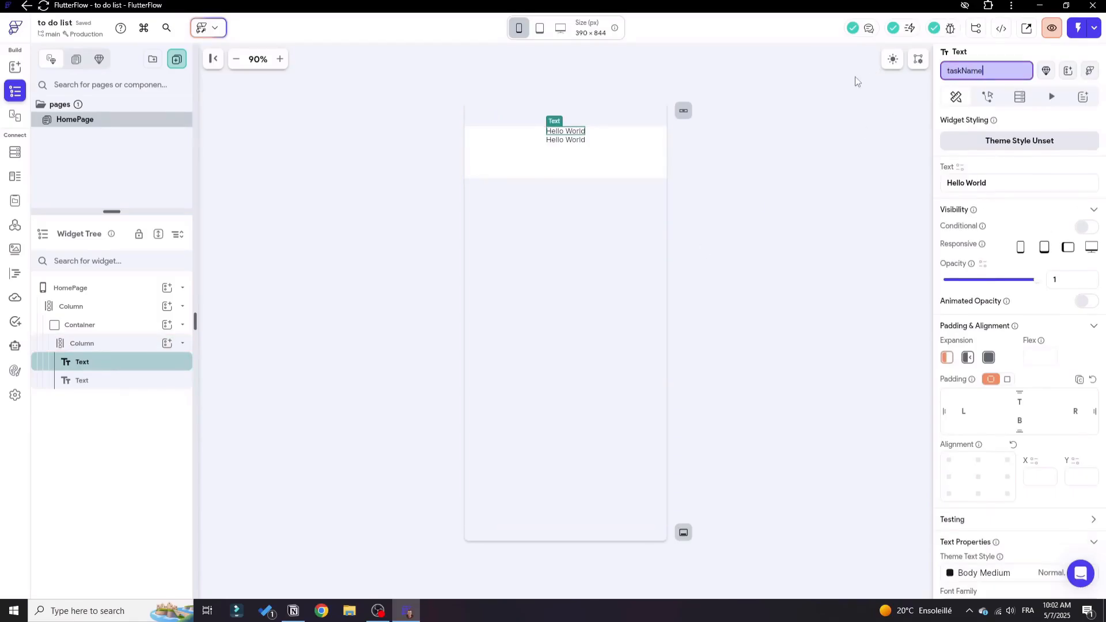
key(Return)
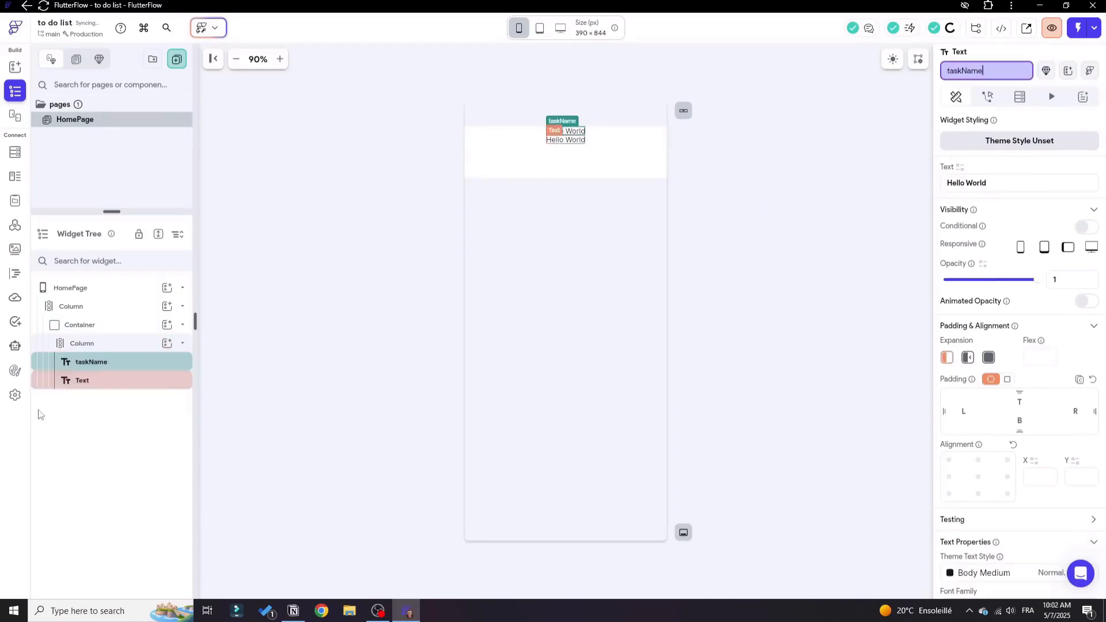
Rename the second Text widget in the nested Column as taskDate.
click(89, 380)
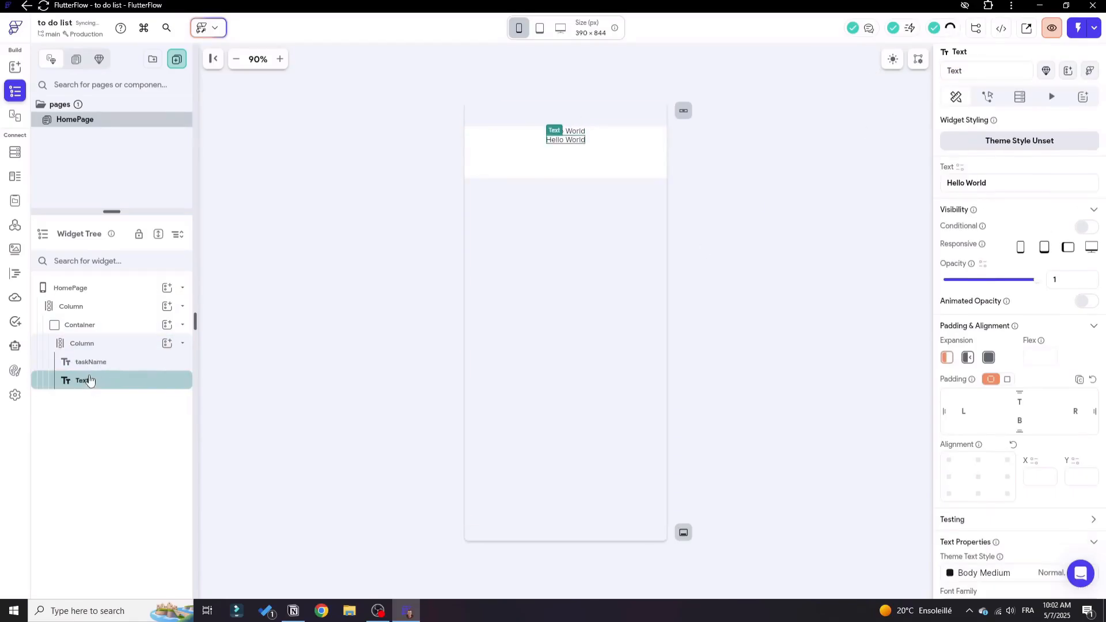
double_click(955, 72)
text(task)
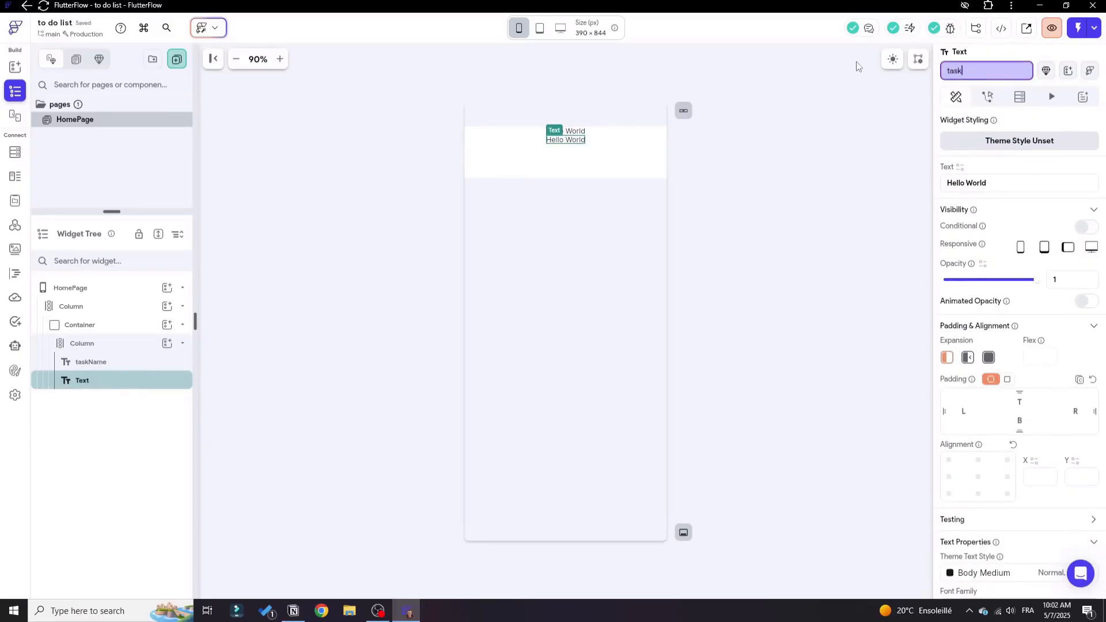
text(Date)
key(Return)
click(720, 166)
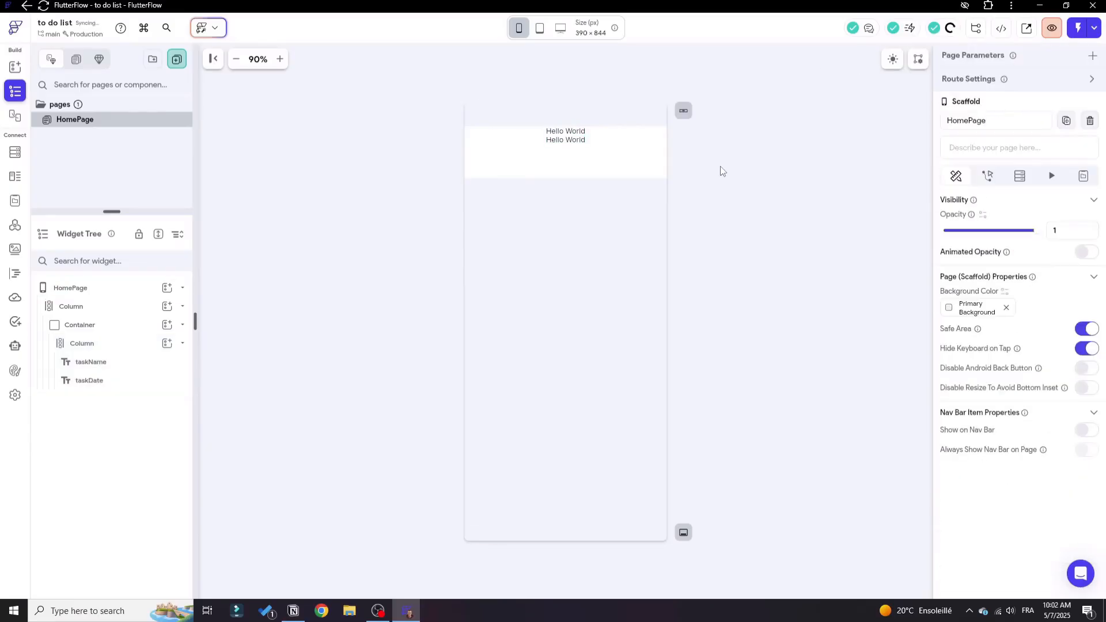
Set the taskName text to font size 20 and font weight 600 - Semi Bold.
click(78, 347)
click(106, 367)
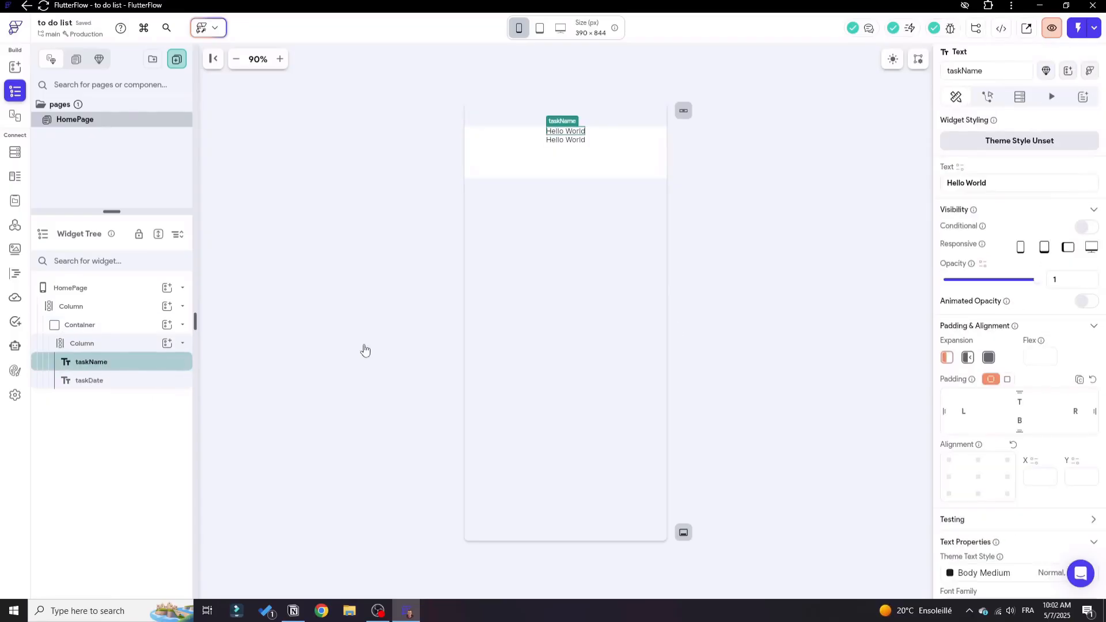
scroll(1083, 301, down, 4)
scroll(1041, 310, down, 2)
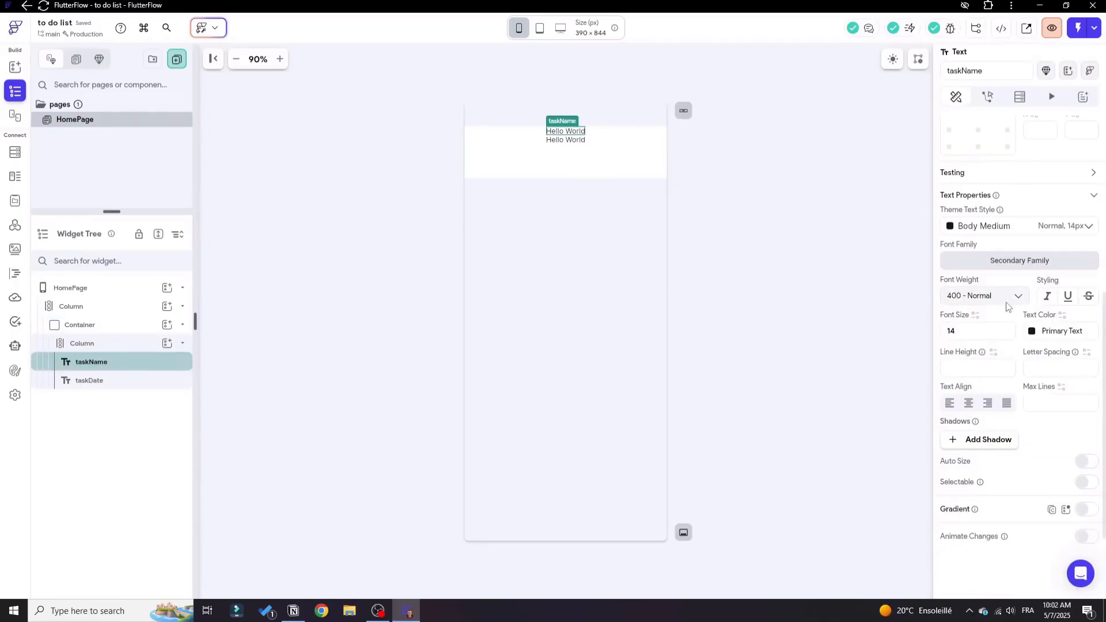
click(974, 331)
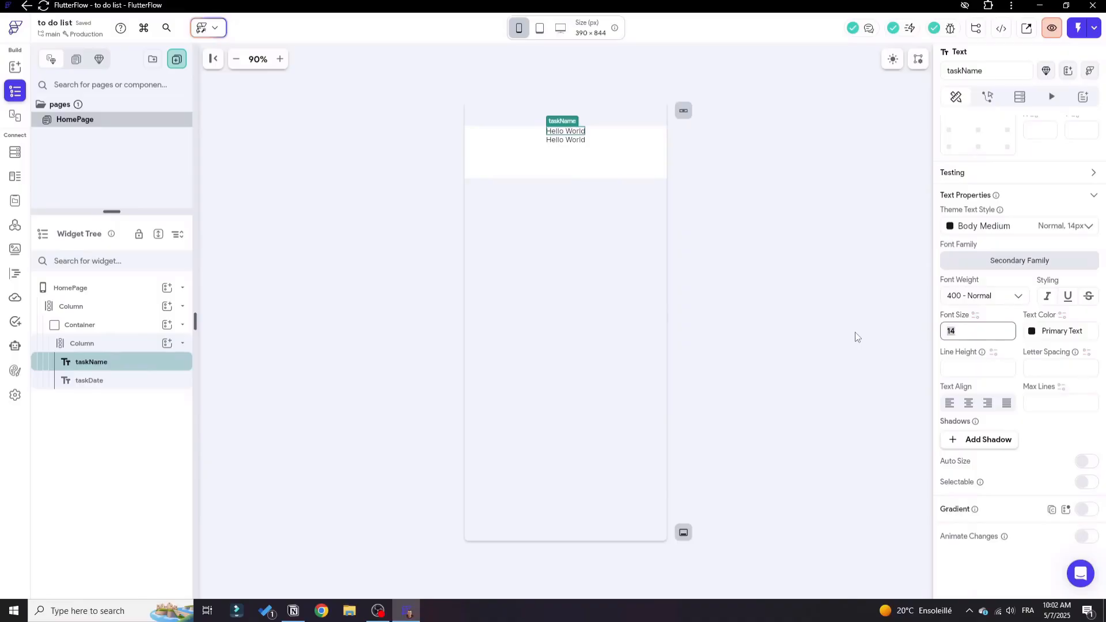
text(20)
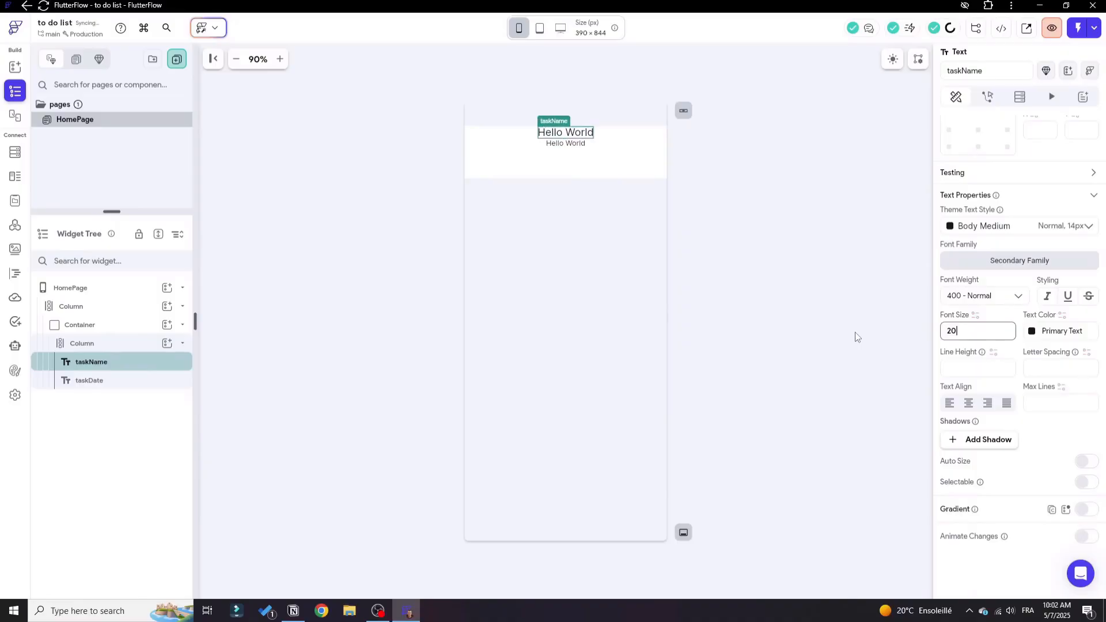
click(971, 296)
scroll(972, 357, down, 2)
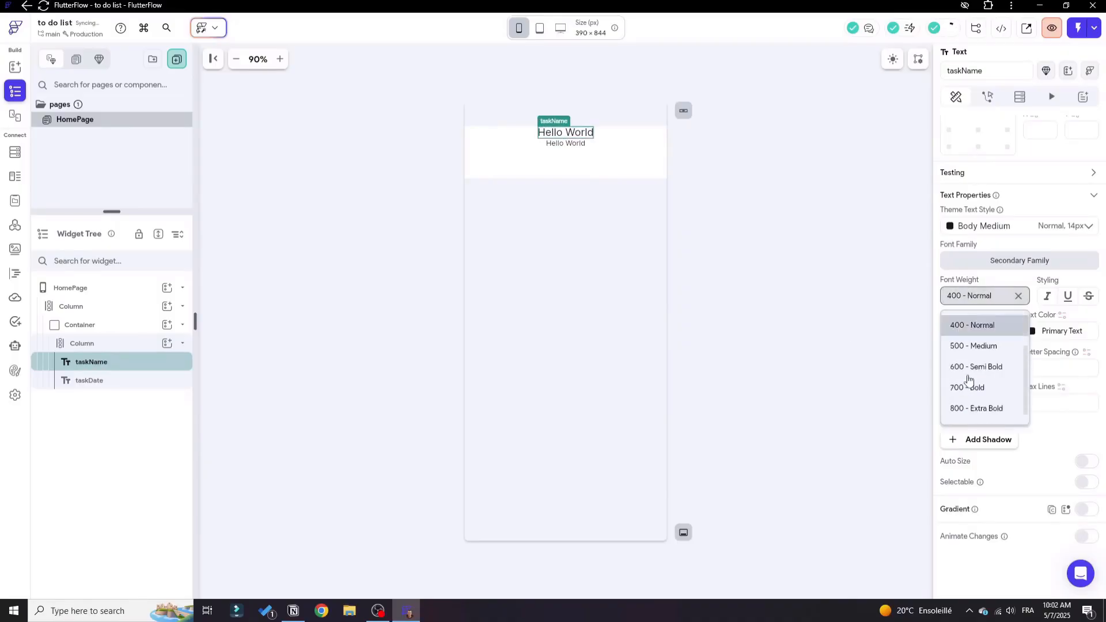
click(973, 367)
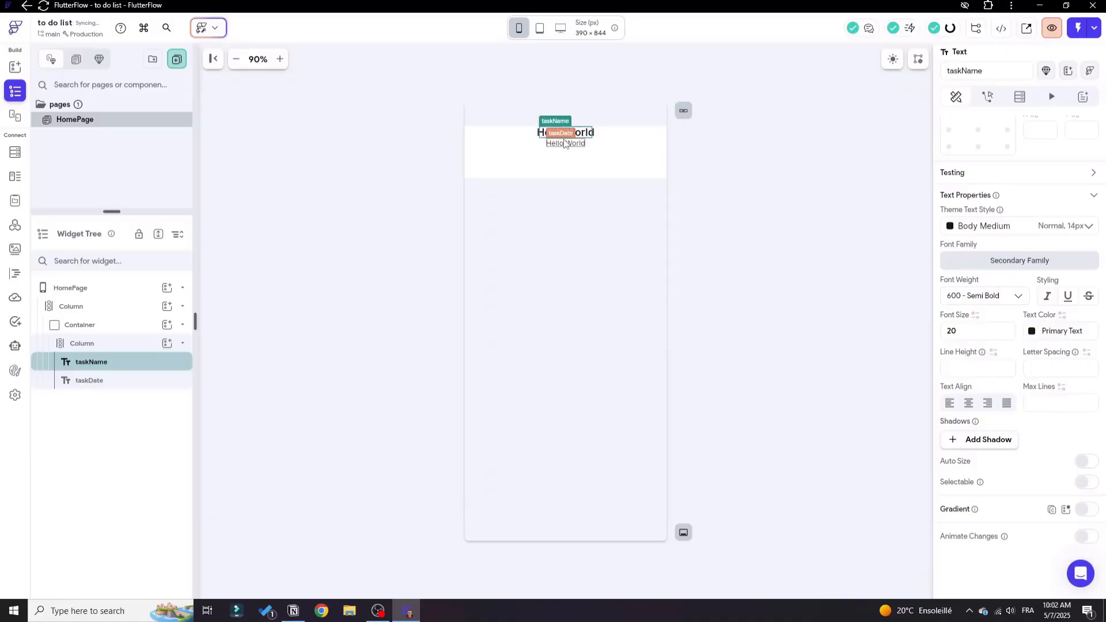
Set the taskDate text to font size 16 and font weight 500 - Medium.
click(565, 143)
text(16)
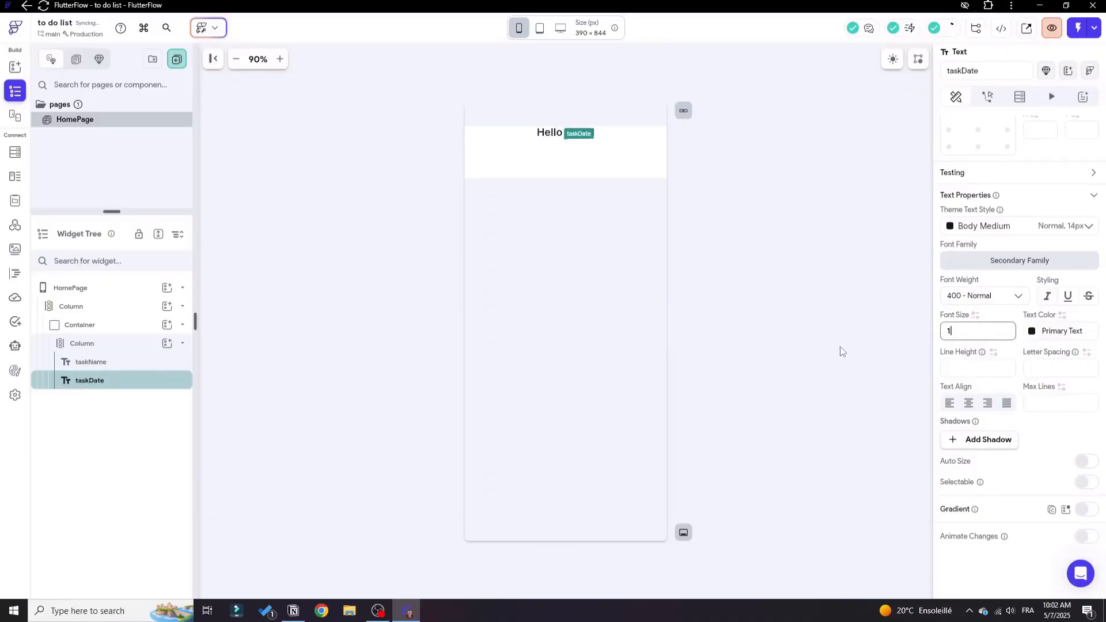
click(1000, 296)
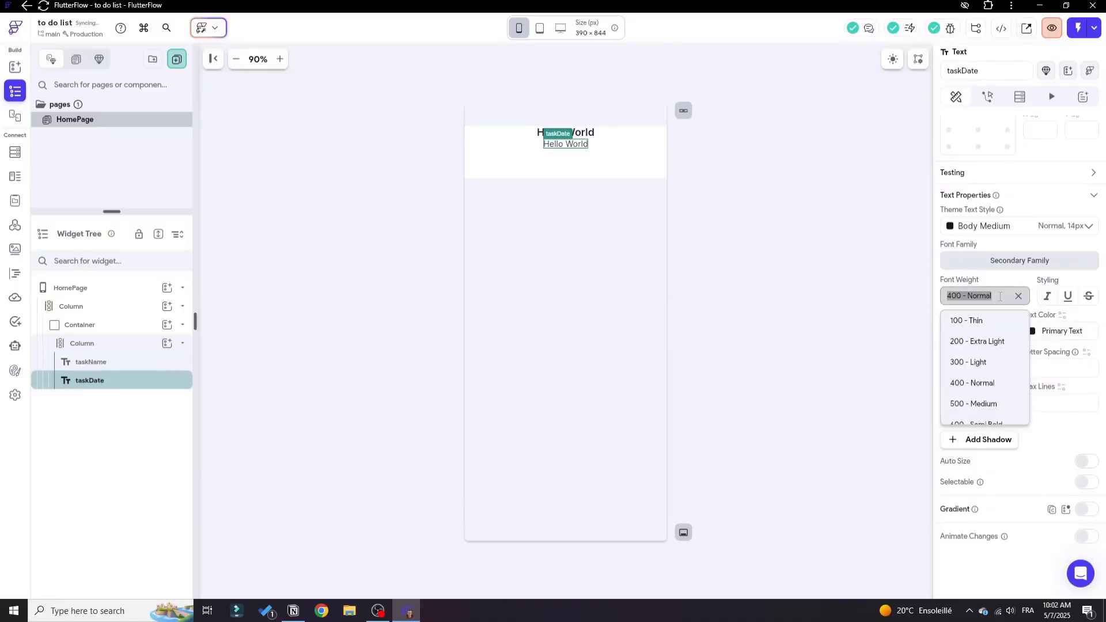
click(972, 403)
Set the nested Column's cross axis alignment to start so both texts align left.
click(515, 292)
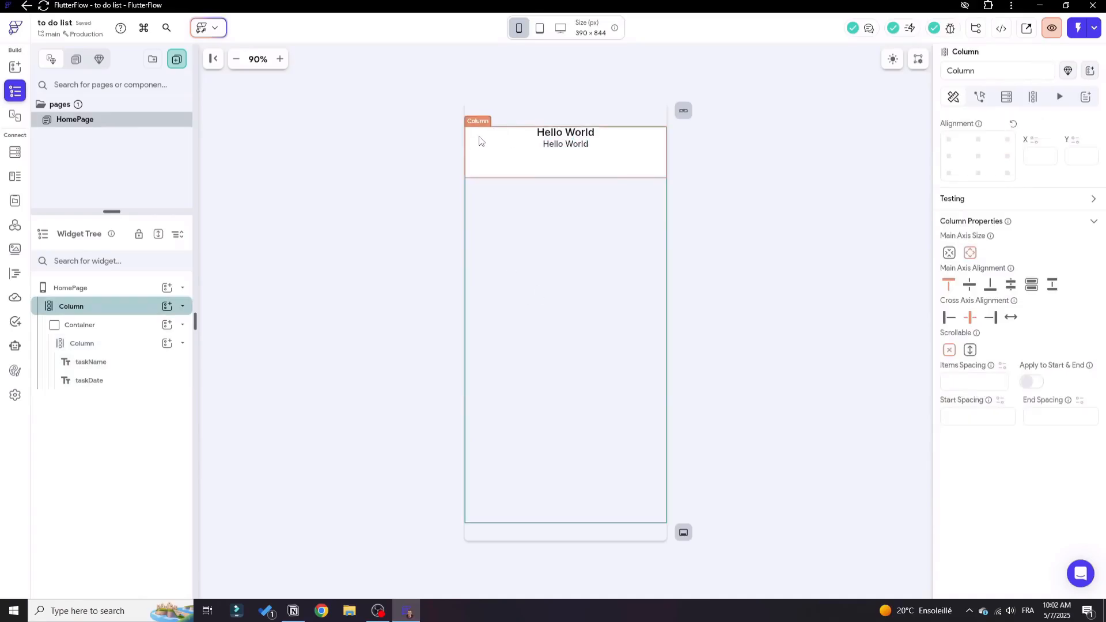
click(99, 343)
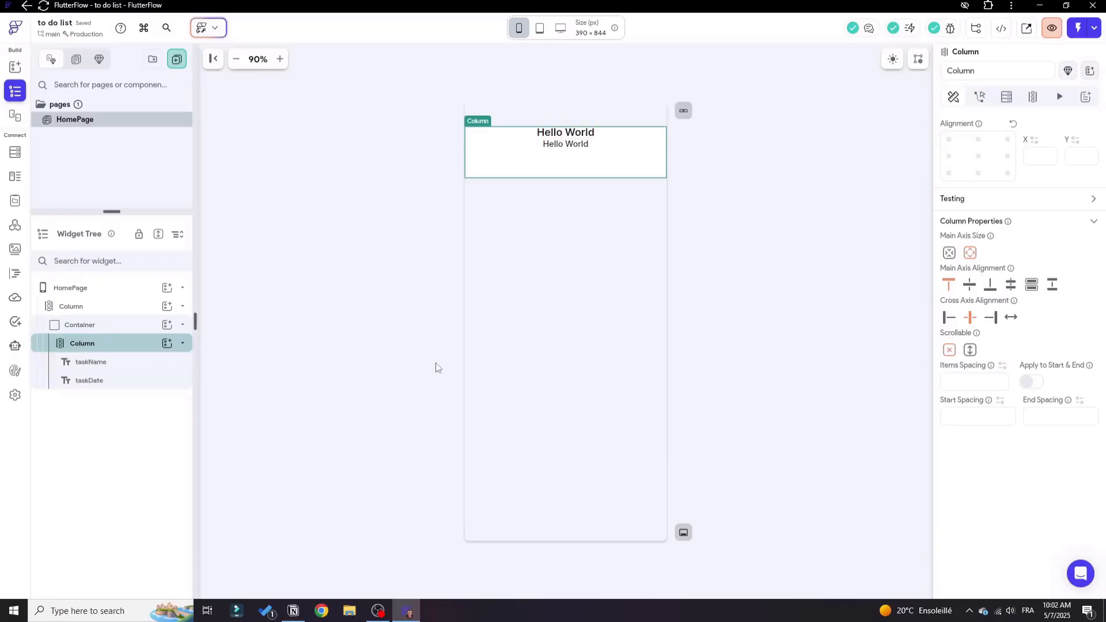
click(949, 317)
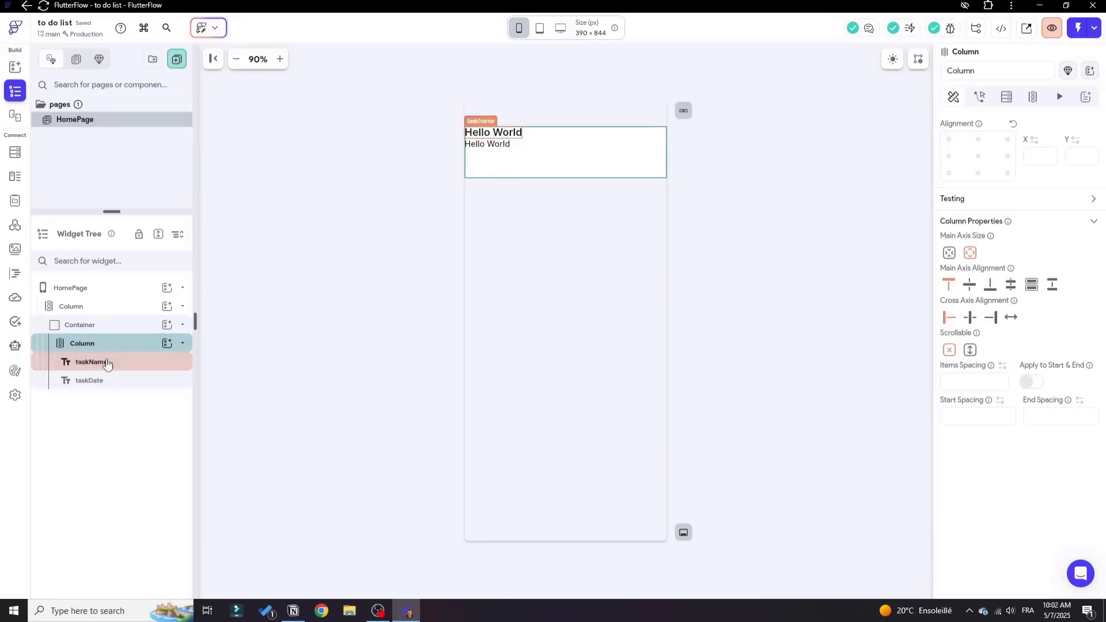
Clear the Container's height value so it fits its contents.
click(115, 326)
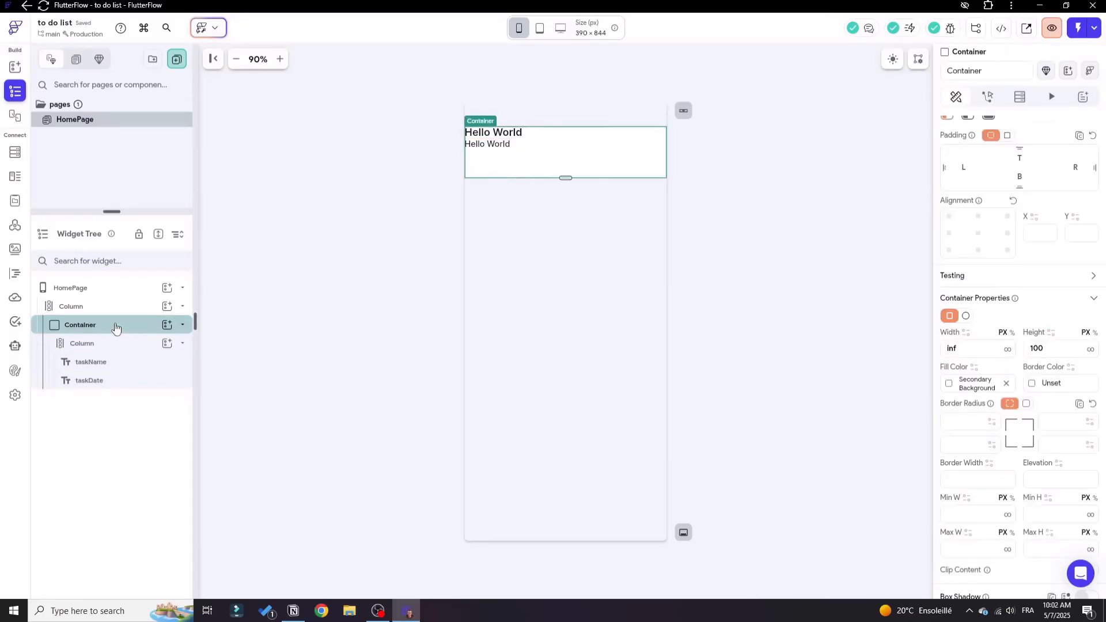
click(1039, 345)
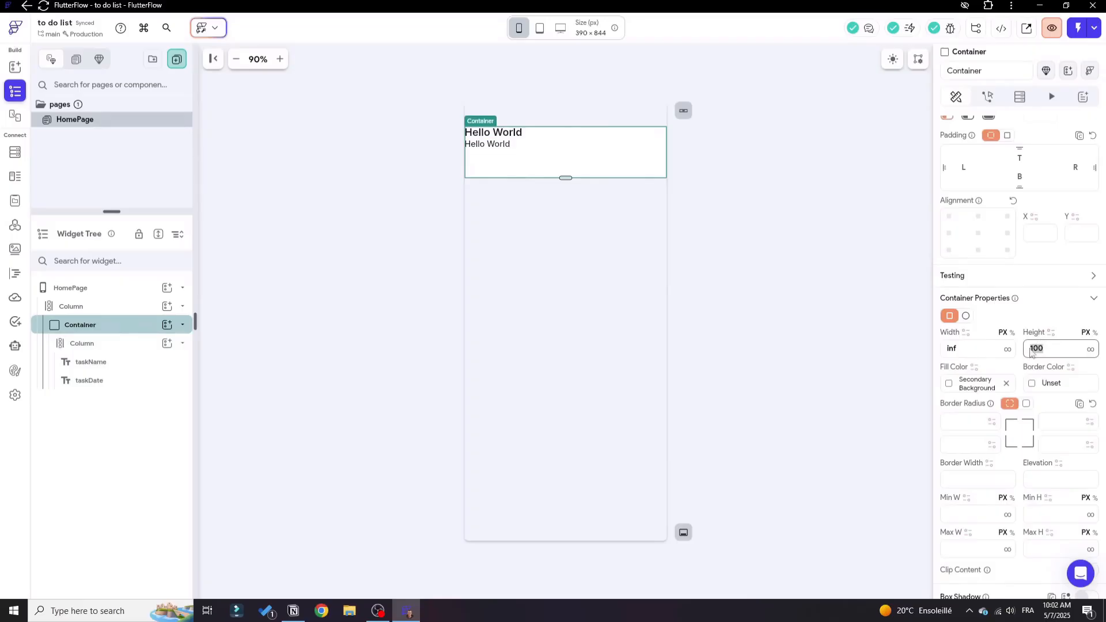
key(BackSpace)
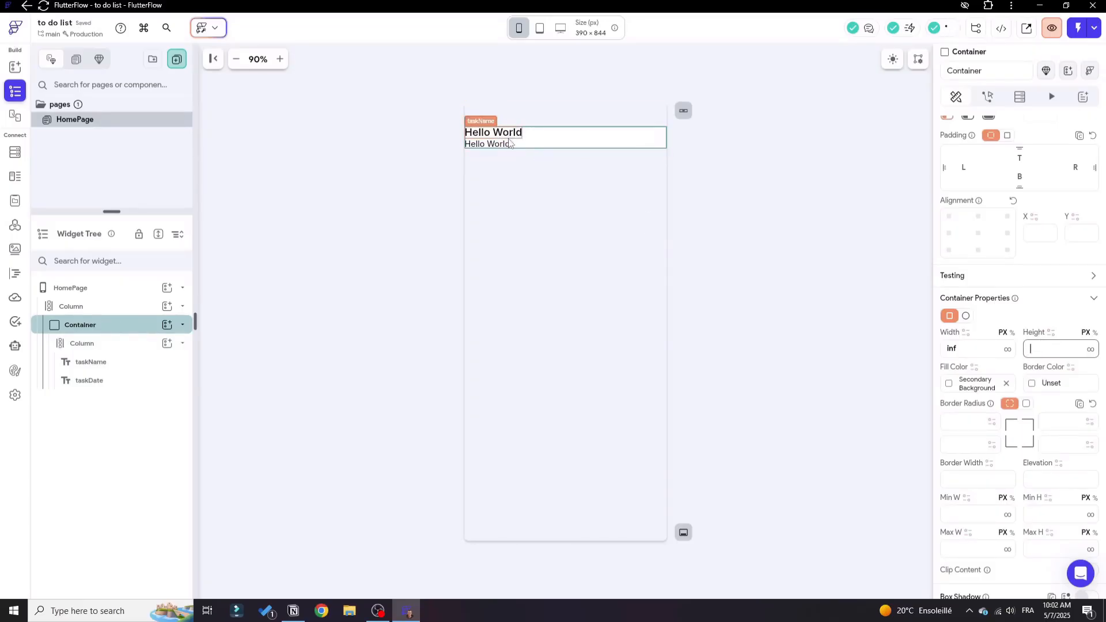
click(538, 173)
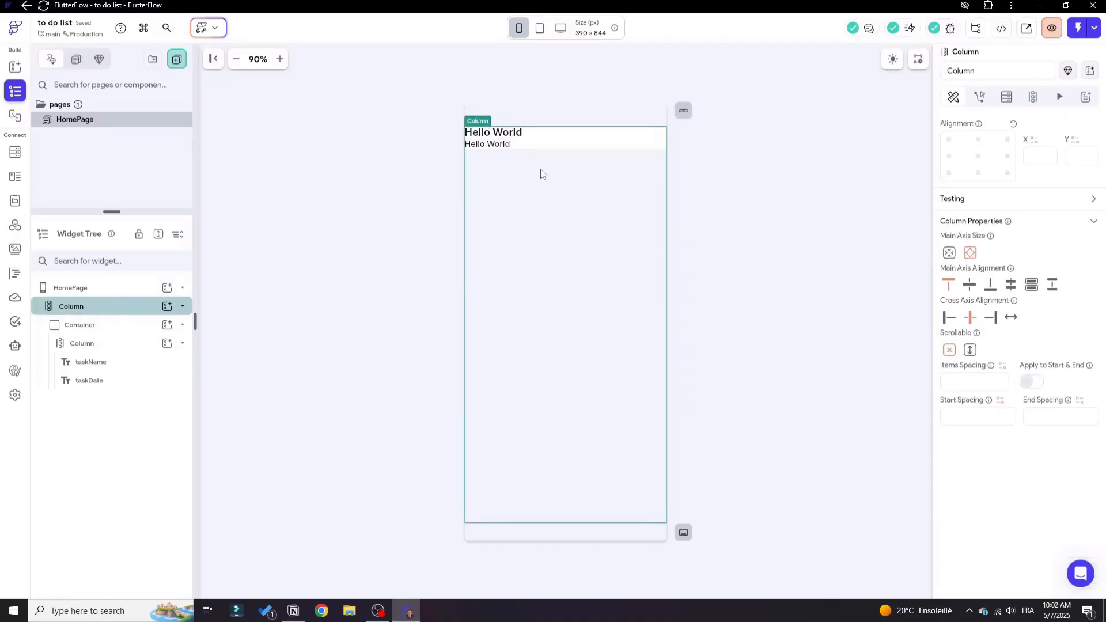
Apply a uniform padding of 10 to all sides of the nested Column.
click(88, 345)
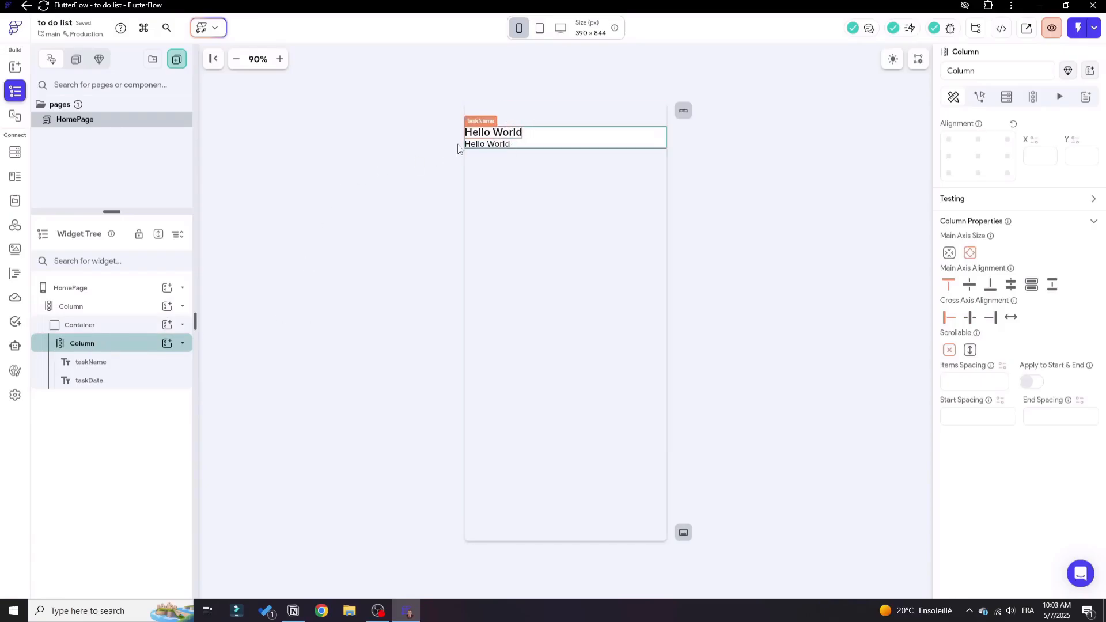
scroll(1043, 197, up, 3)
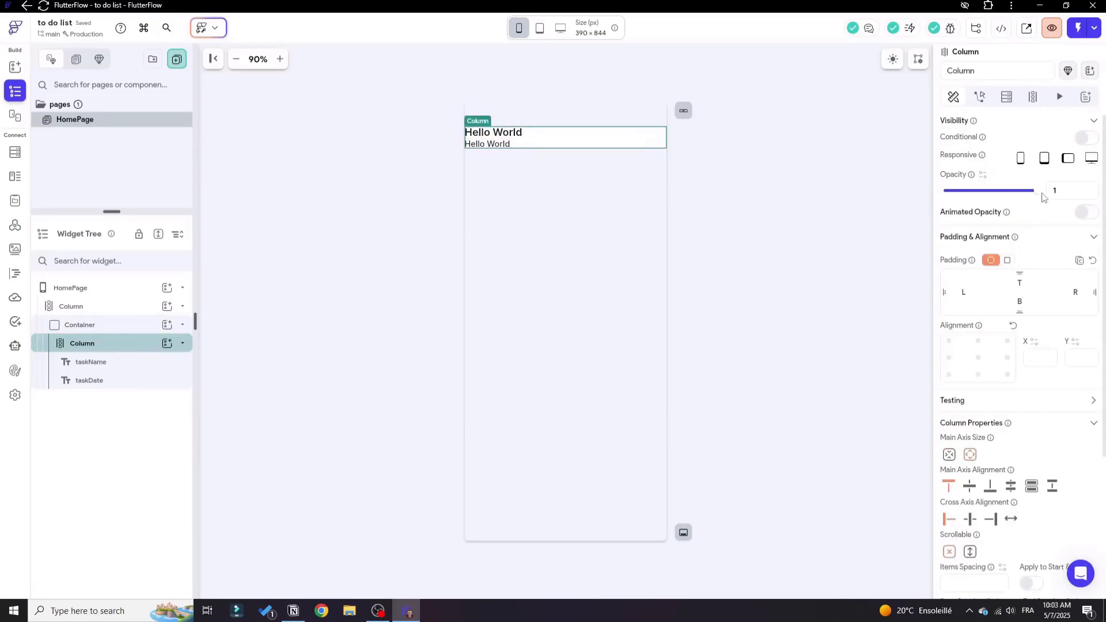
click(1008, 260)
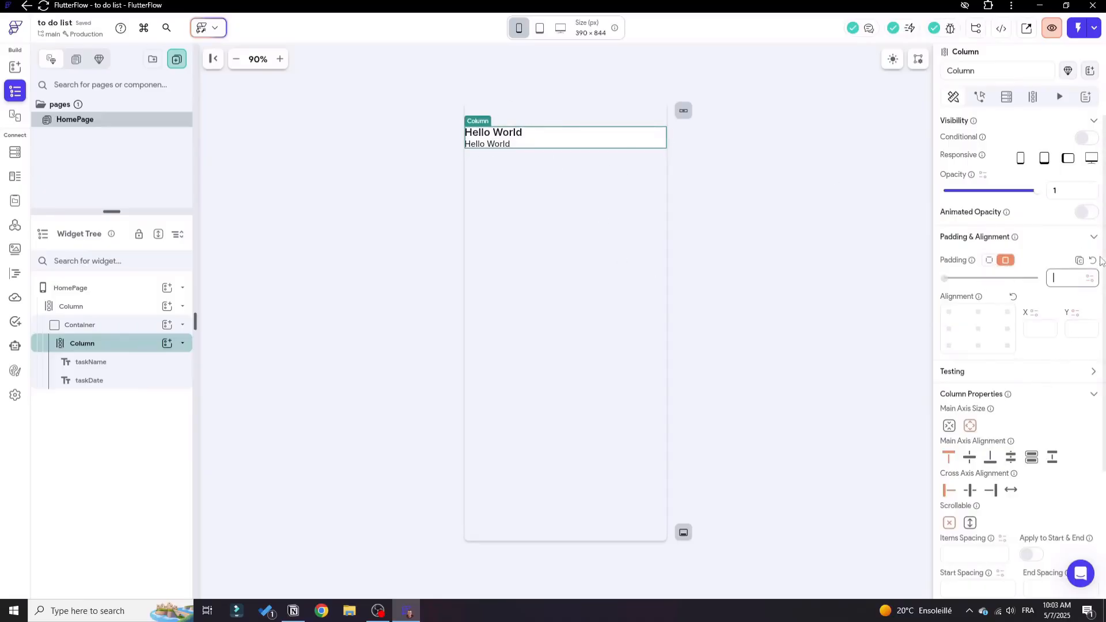
click(1057, 277)
text(10)
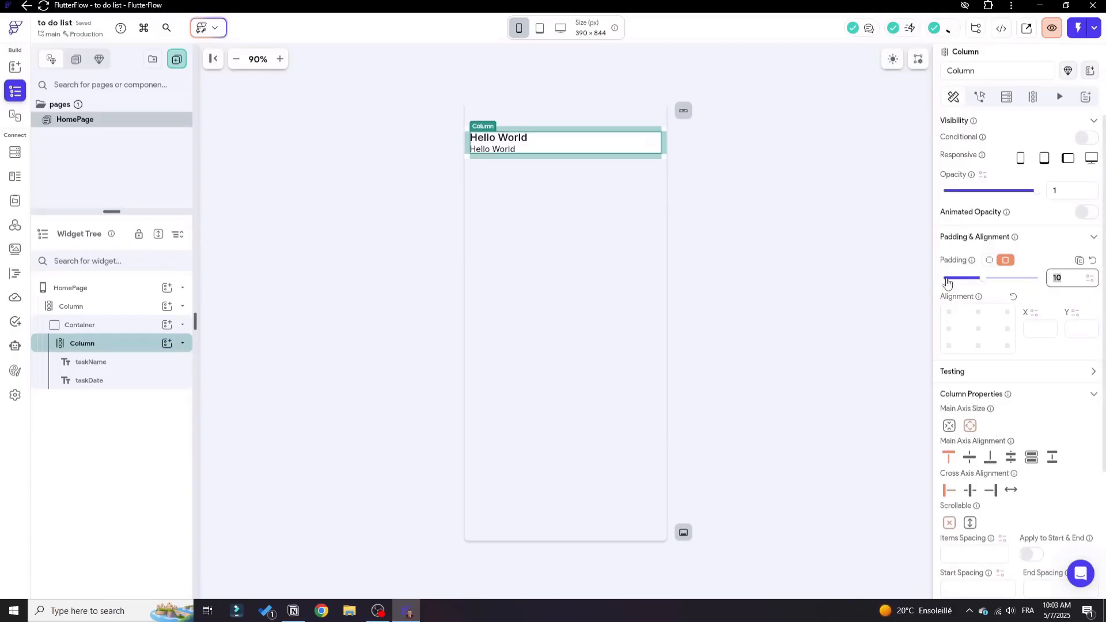
Increase the nested Column's uniform padding to 15 on all sides.
key(BackSpace)
text(5)
click(901, 285)
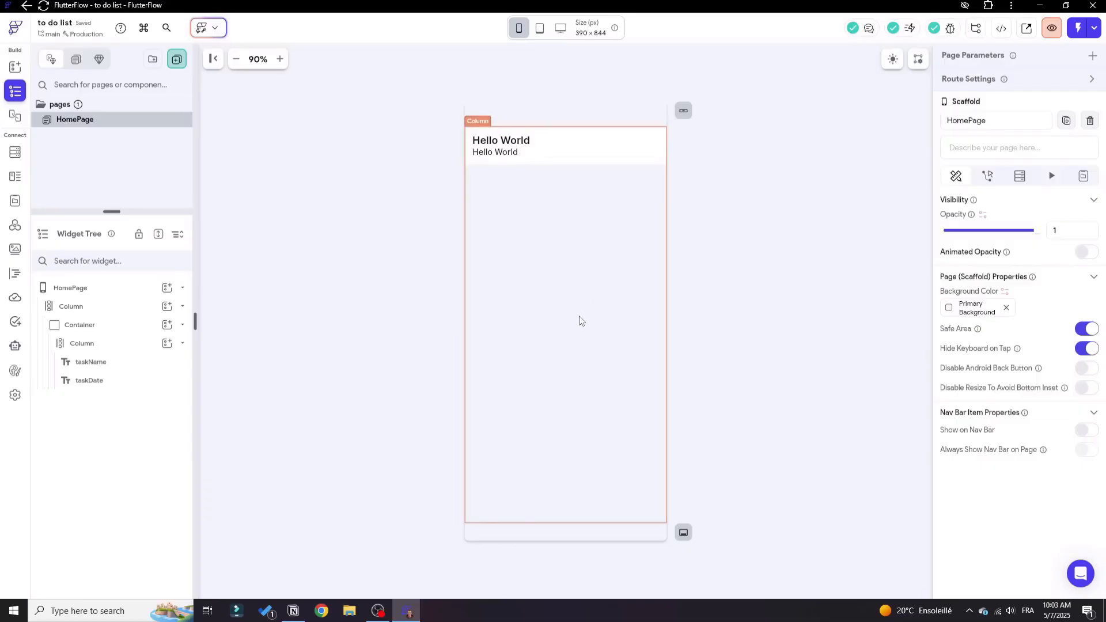
click(556, 324)
click(734, 273)
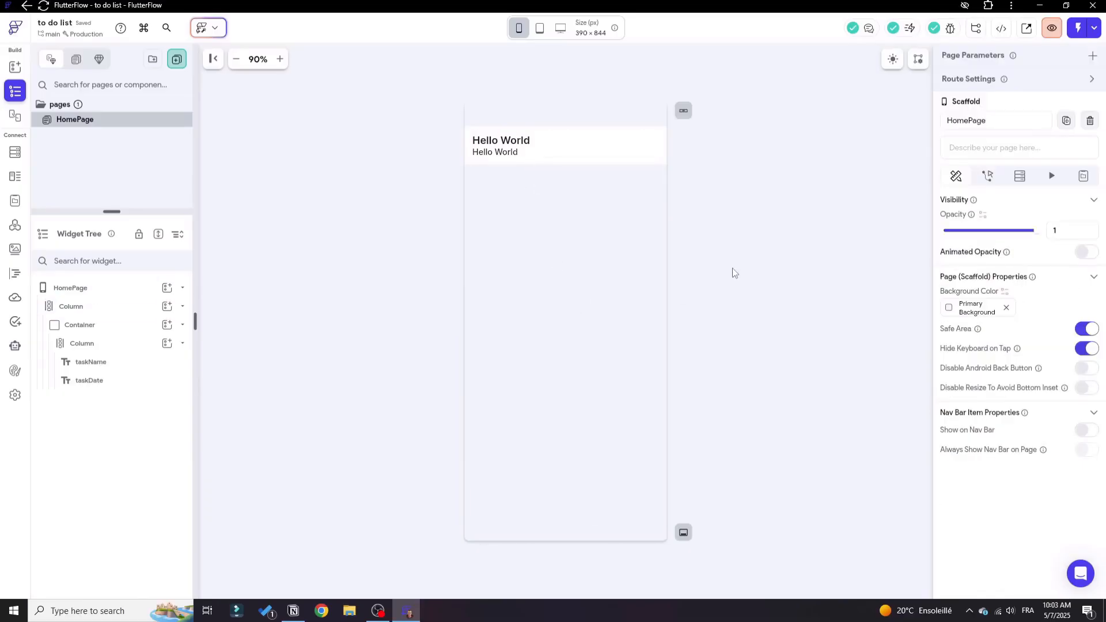
Replace the outer Column that holds the task Container with a ListView.
click(184, 325)
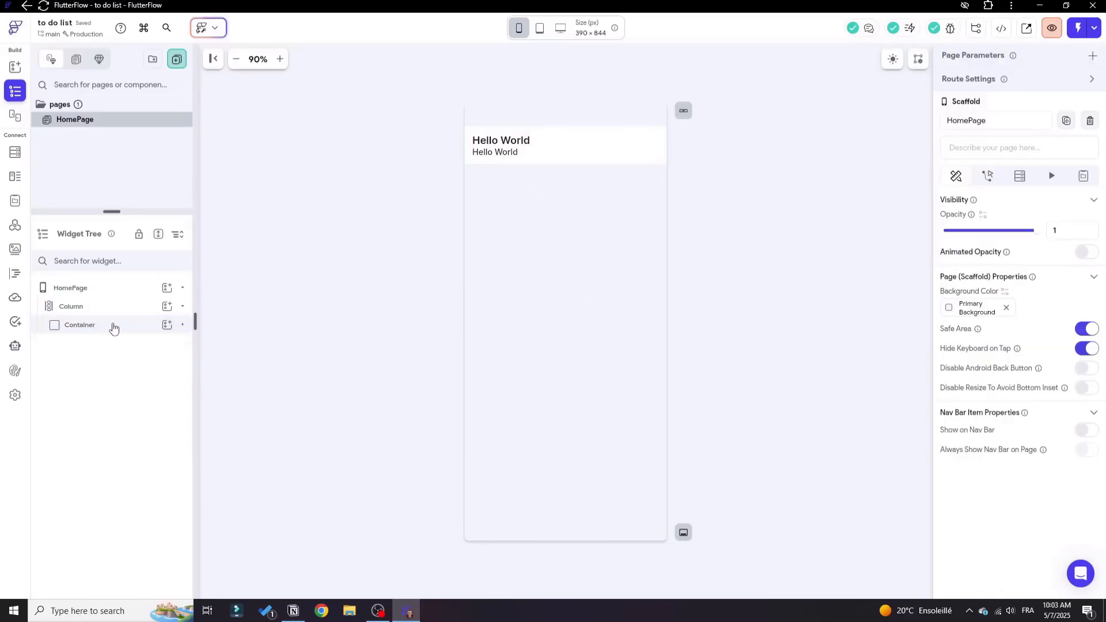
click(80, 309)
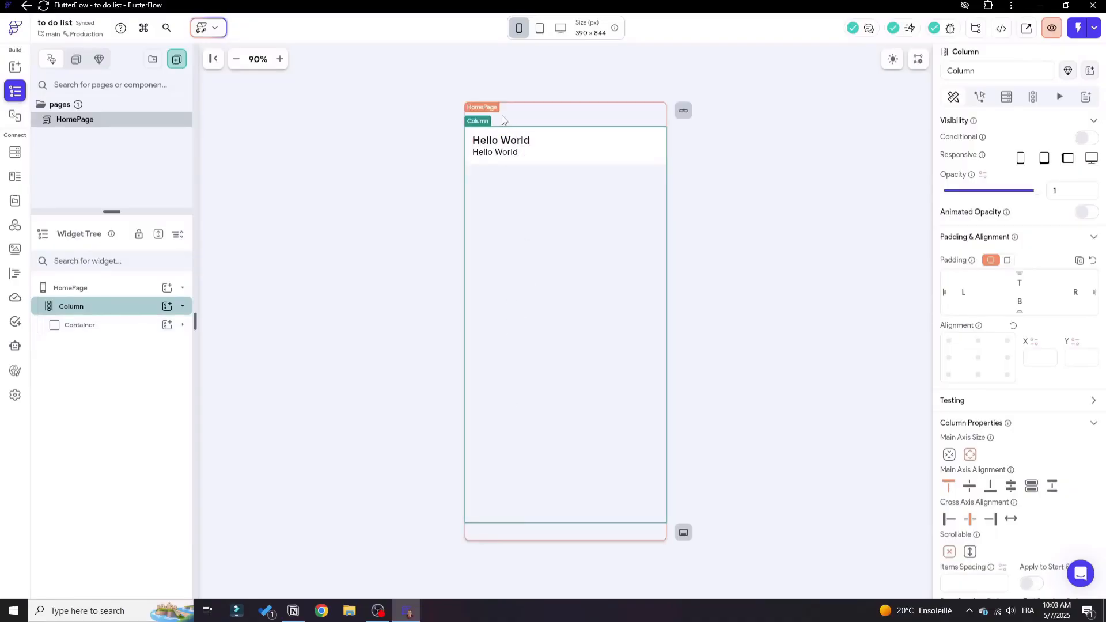
right_click(99, 306)
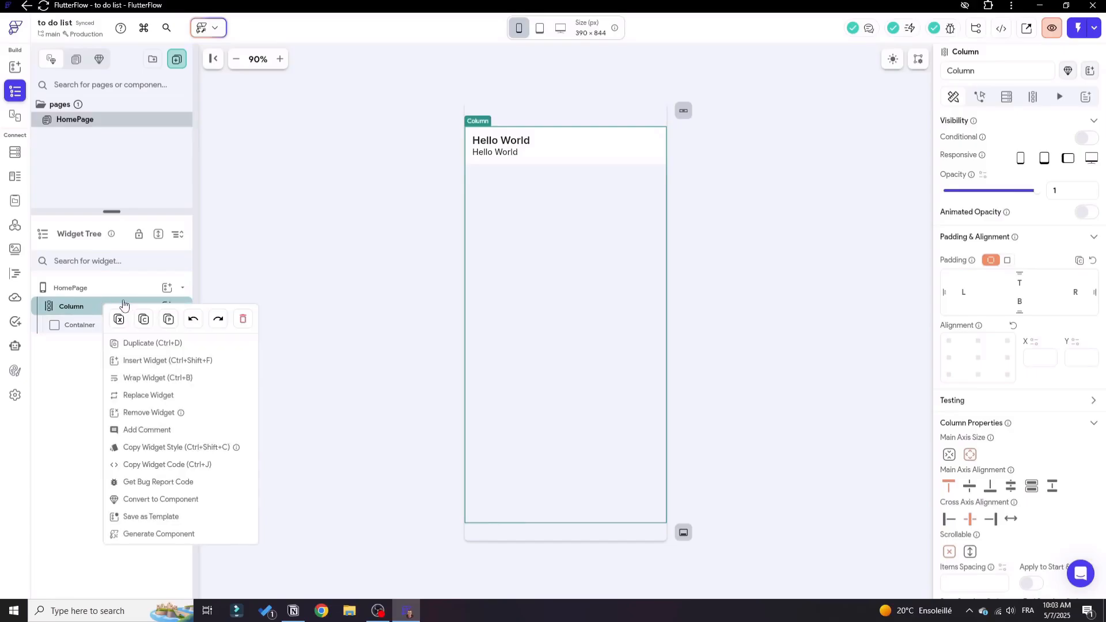
click(149, 396)
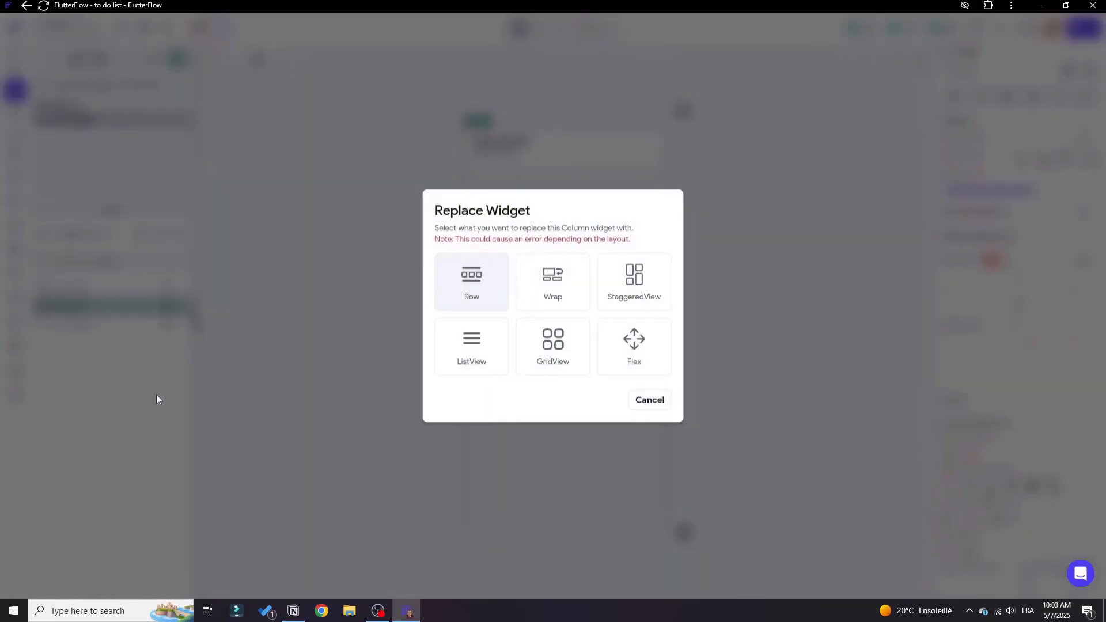
click(482, 352)
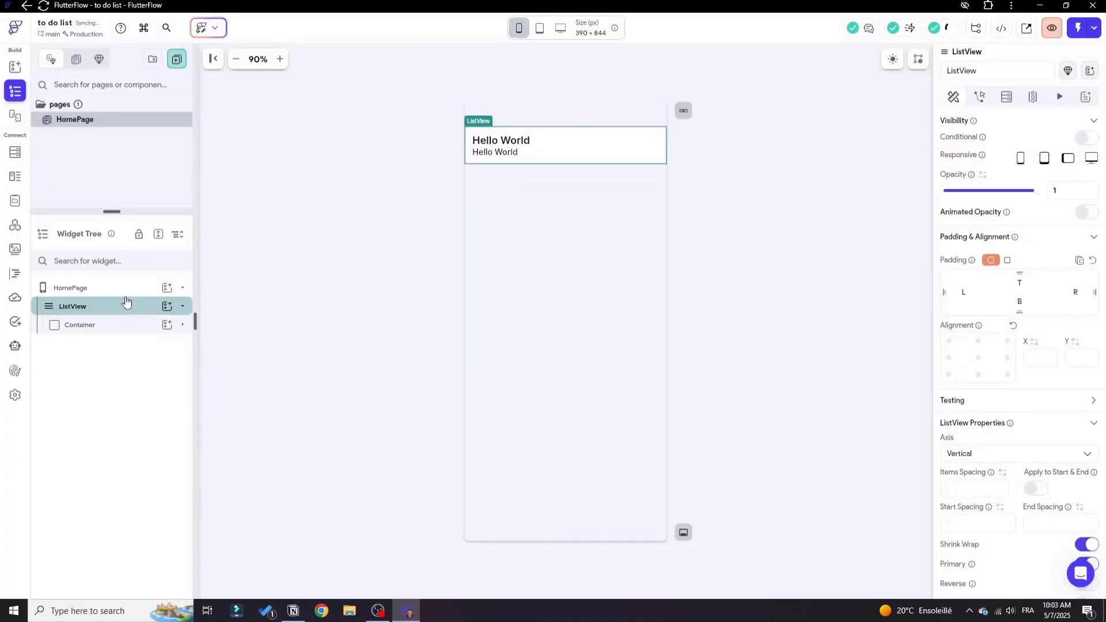
Wrap the ListView in a new Column.
click(184, 307)
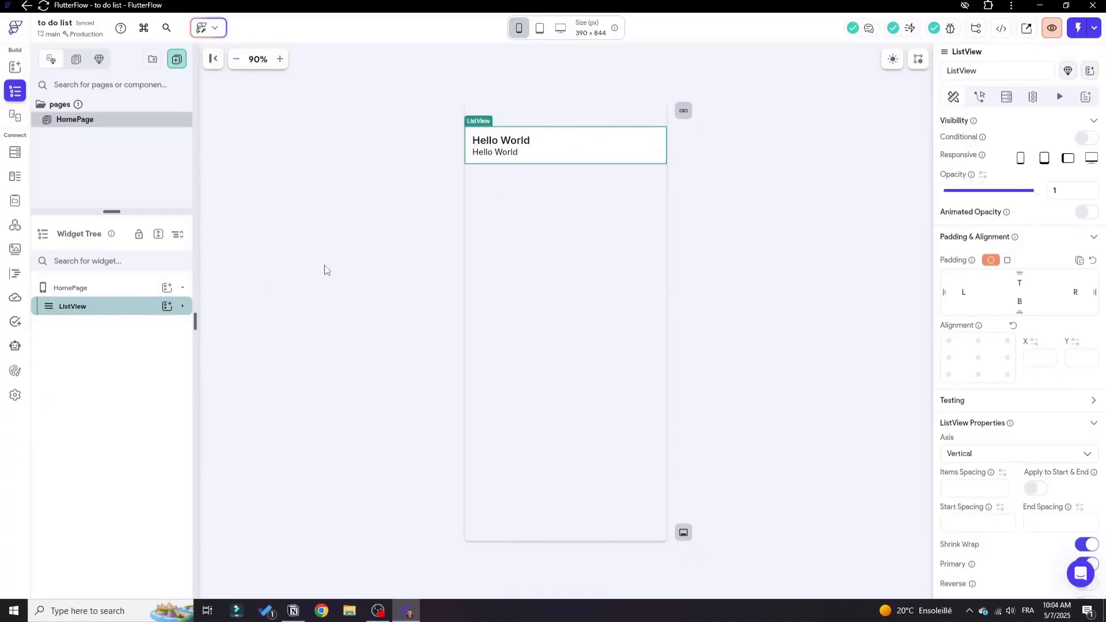
right_click(109, 313)
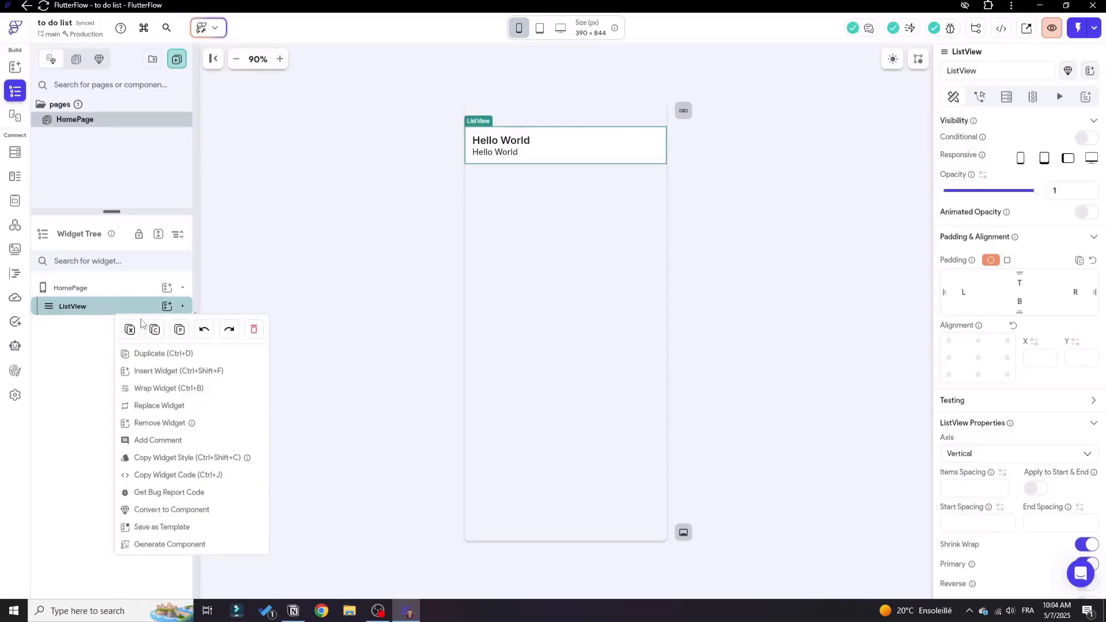
click(148, 388)
click(597, 229)
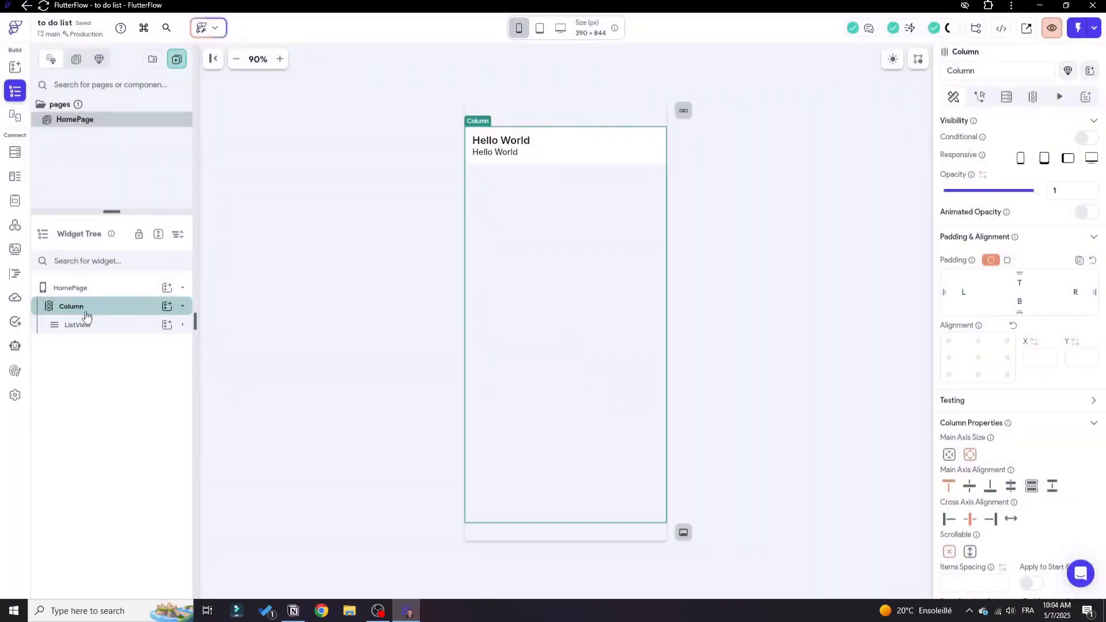
Add a Row to the page's Column and place it above the ListView.
click(166, 306)
click(336, 369)
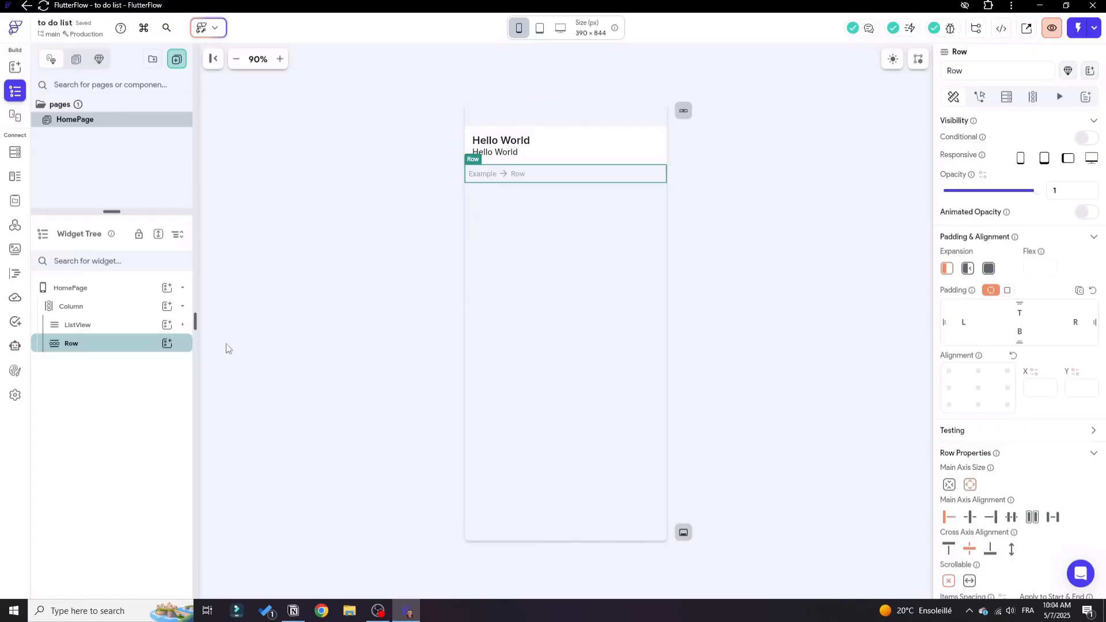
drag(99, 323, 101, 349)
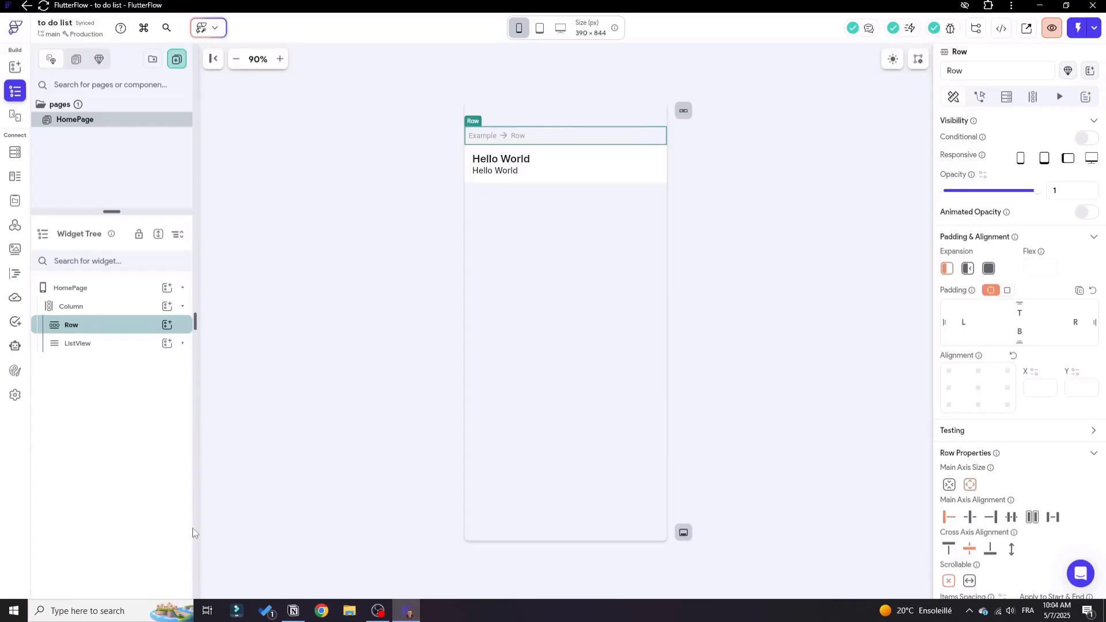
Insert a Text widget followed by an IconButton inside the Row.
click(167, 325)
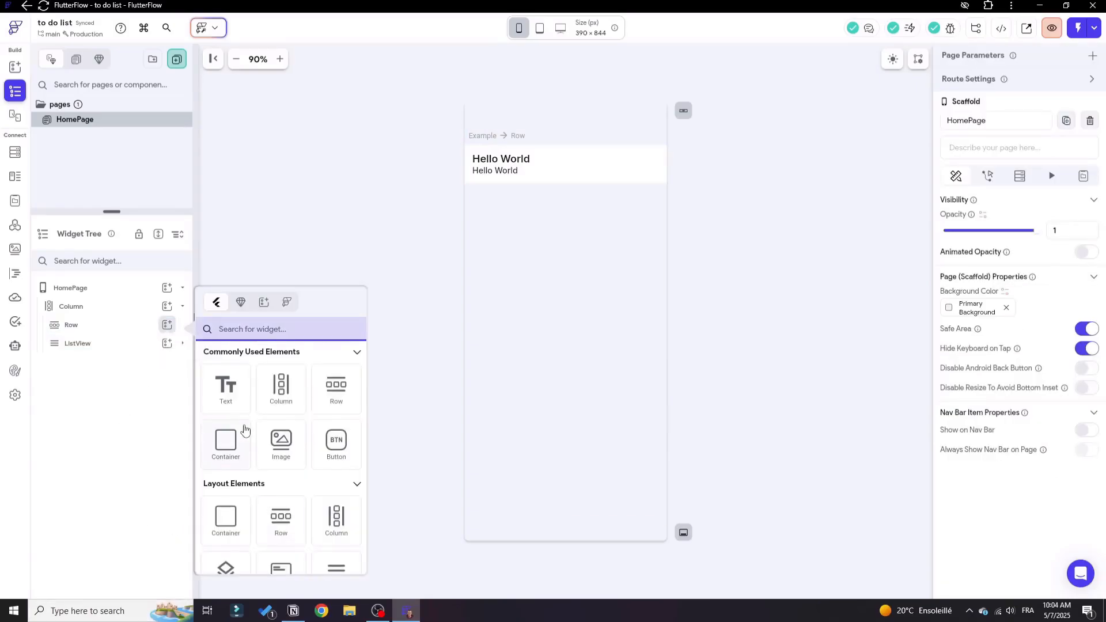
click(226, 387)
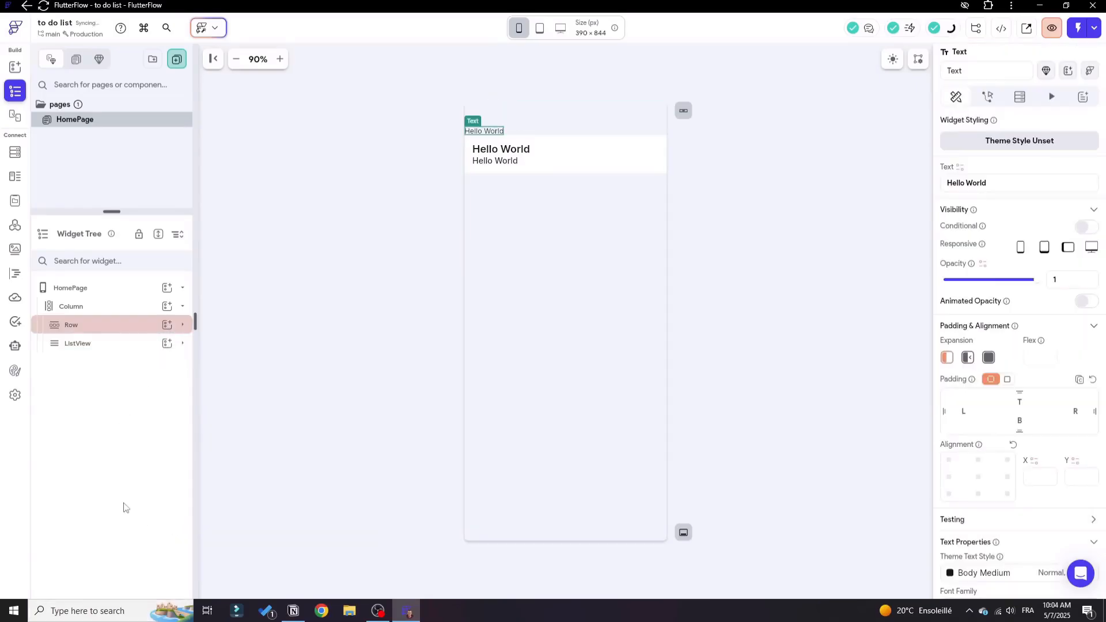
click(183, 324)
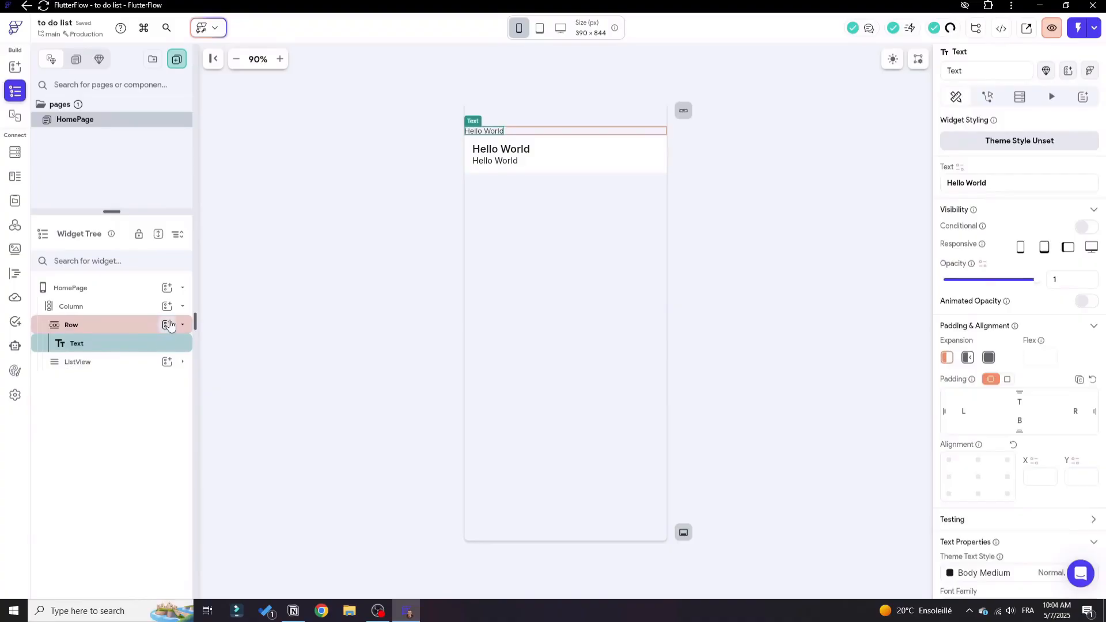
click(168, 324)
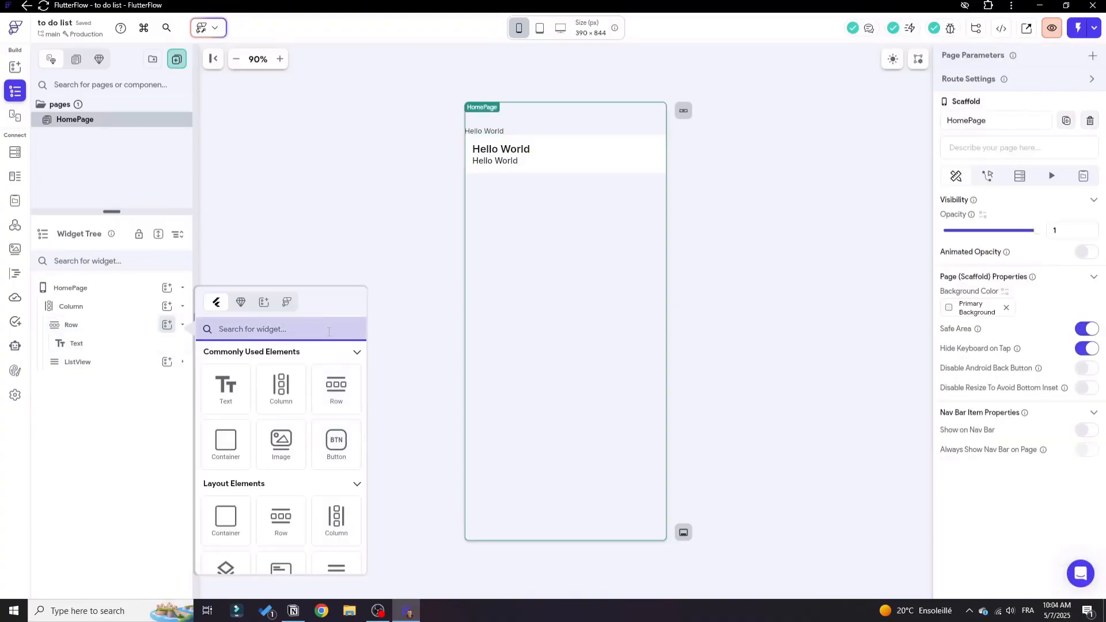
text(icon)
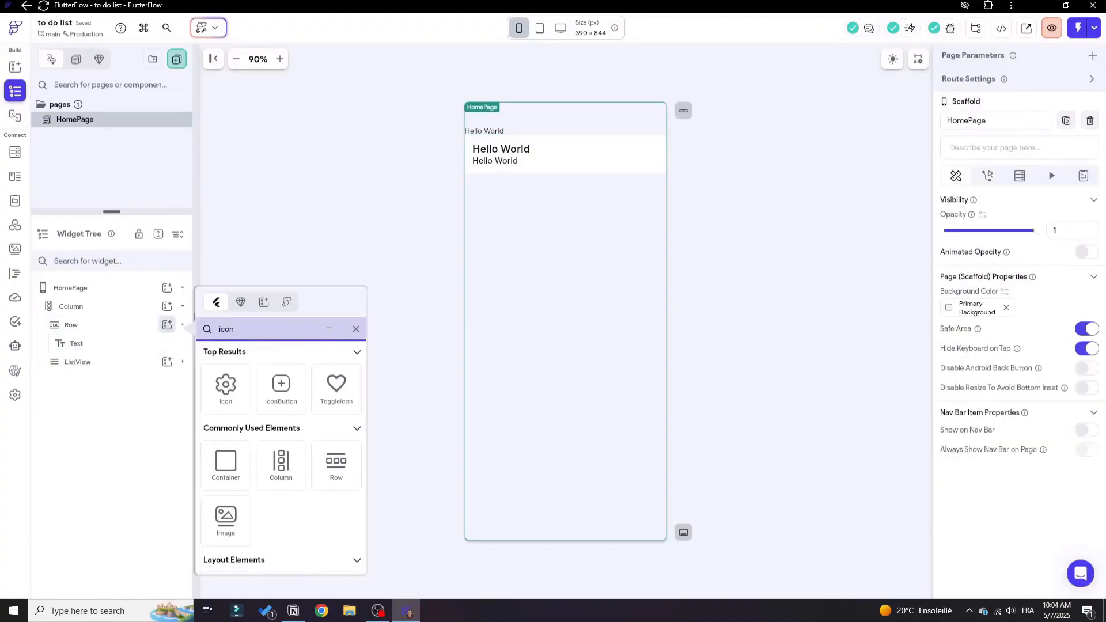
click(280, 389)
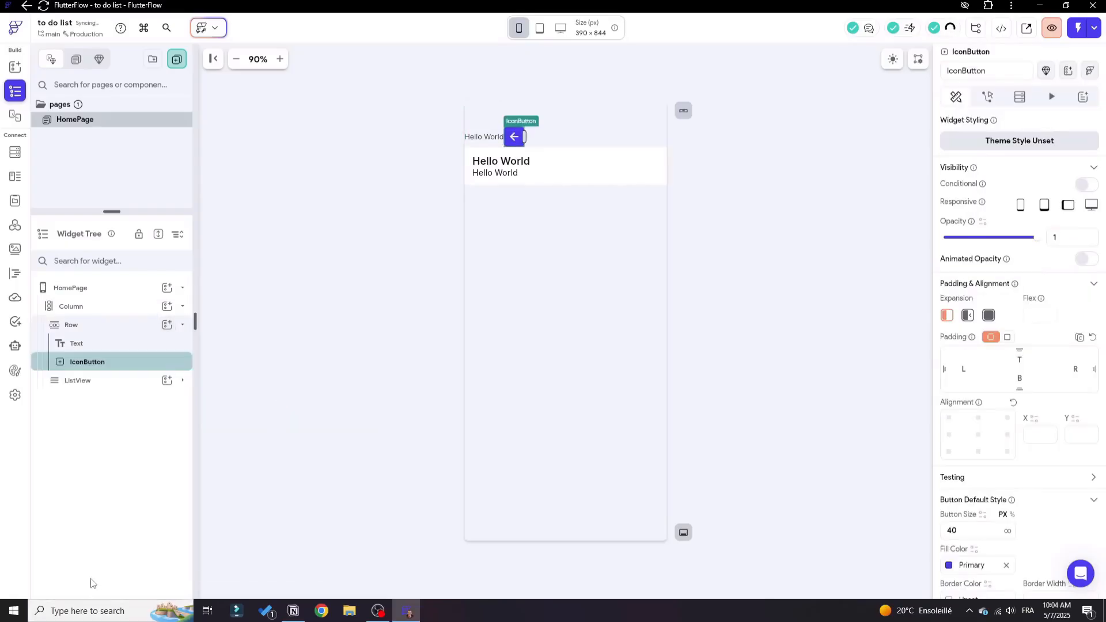
Set the Row's main axis alignment to space between so the text and icon button sit at opposite ends.
click(95, 324)
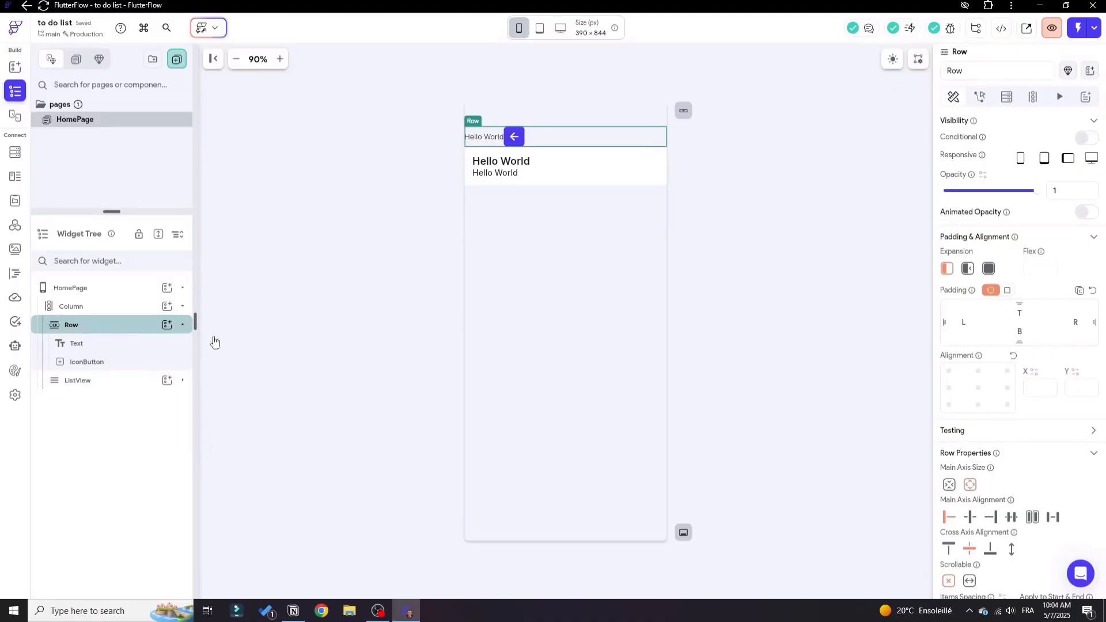
scroll(995, 397, down, 2)
scroll(995, 397, down, 2)
click(1053, 286)
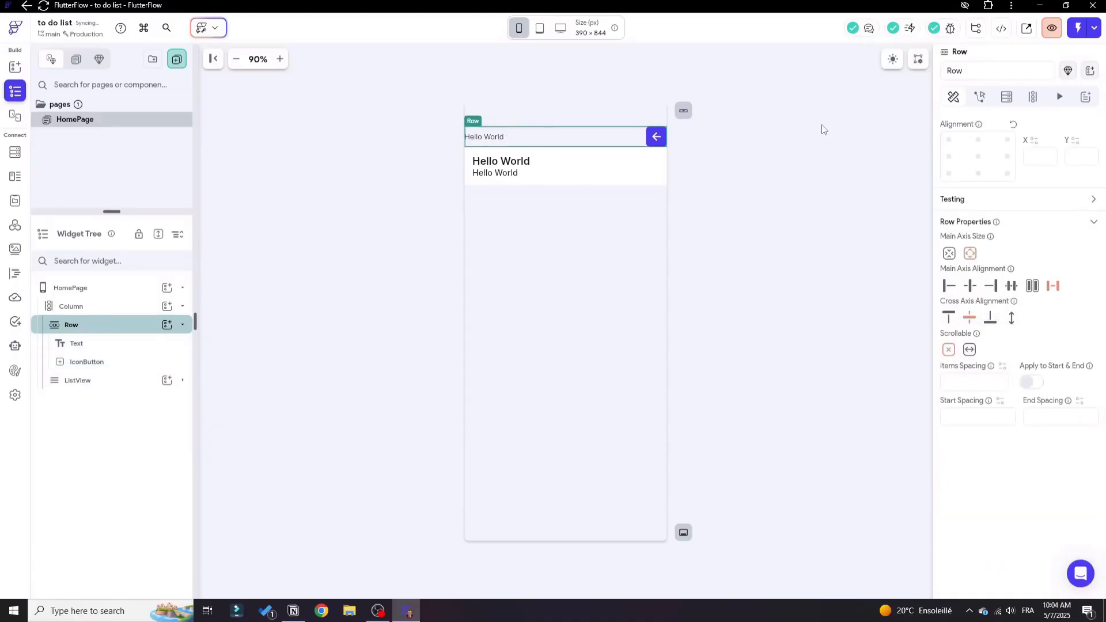
Change the header Row's text to "Hi my friend".
click(493, 137)
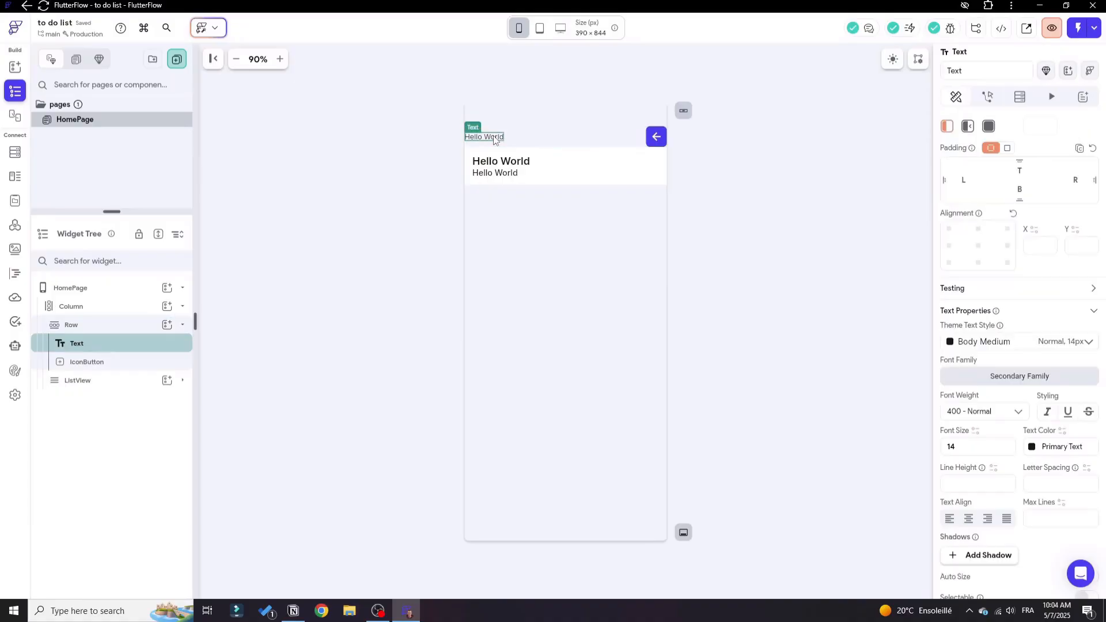
scroll(1060, 199, up, 4)
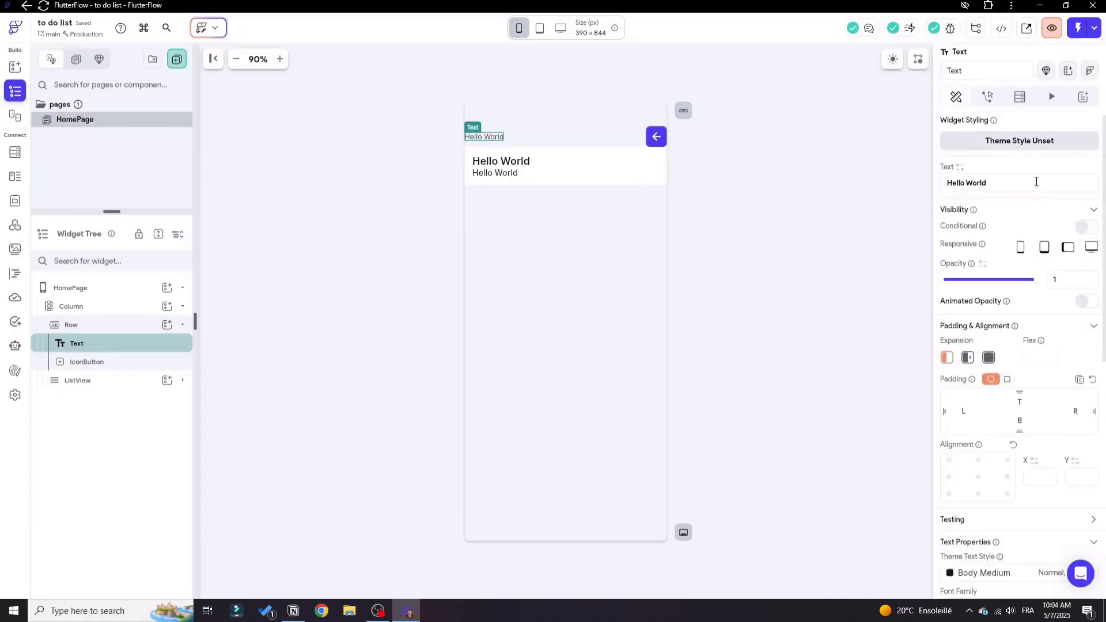
drag(1026, 186, 869, 190)
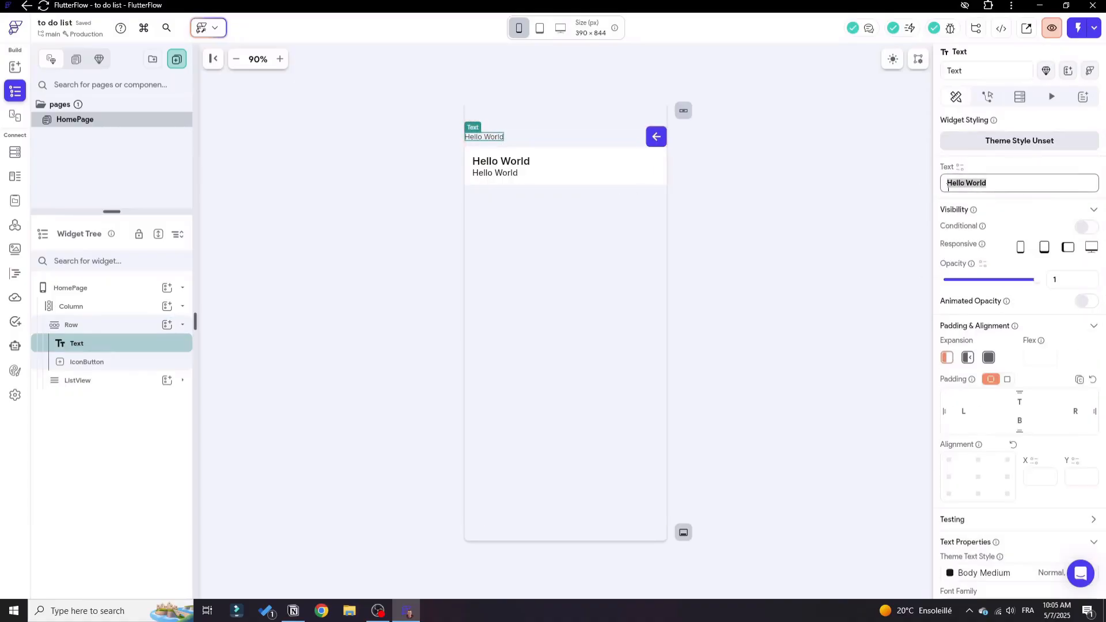
text(Hi)
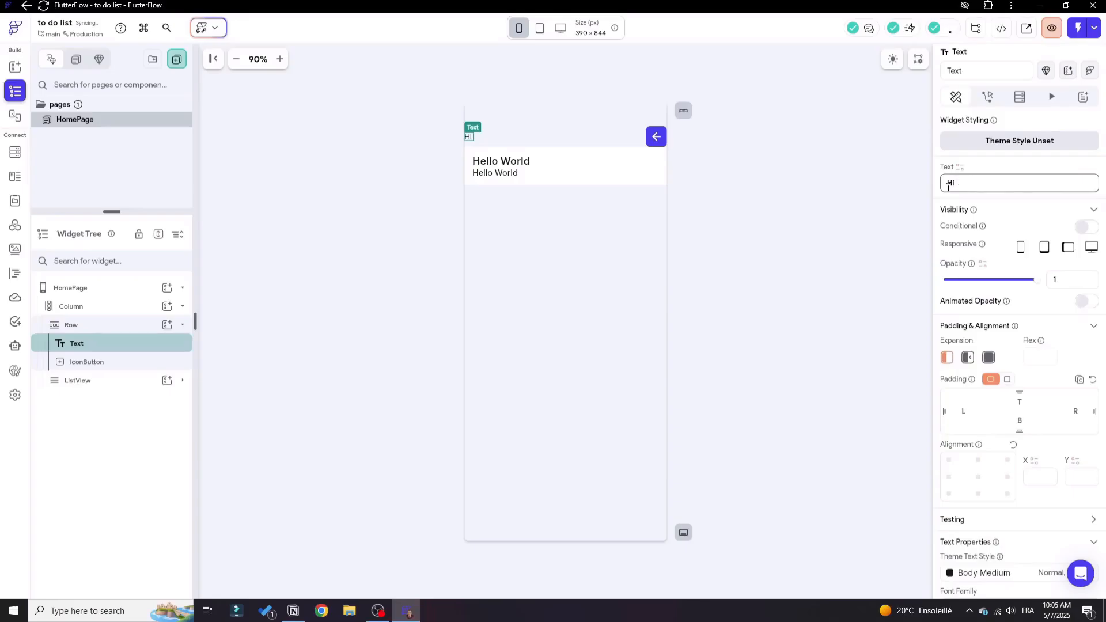
text( my friend)
Set the header text to font size 28 and font weight 600 - Semi Bold.
scroll(982, 231, down, 4)
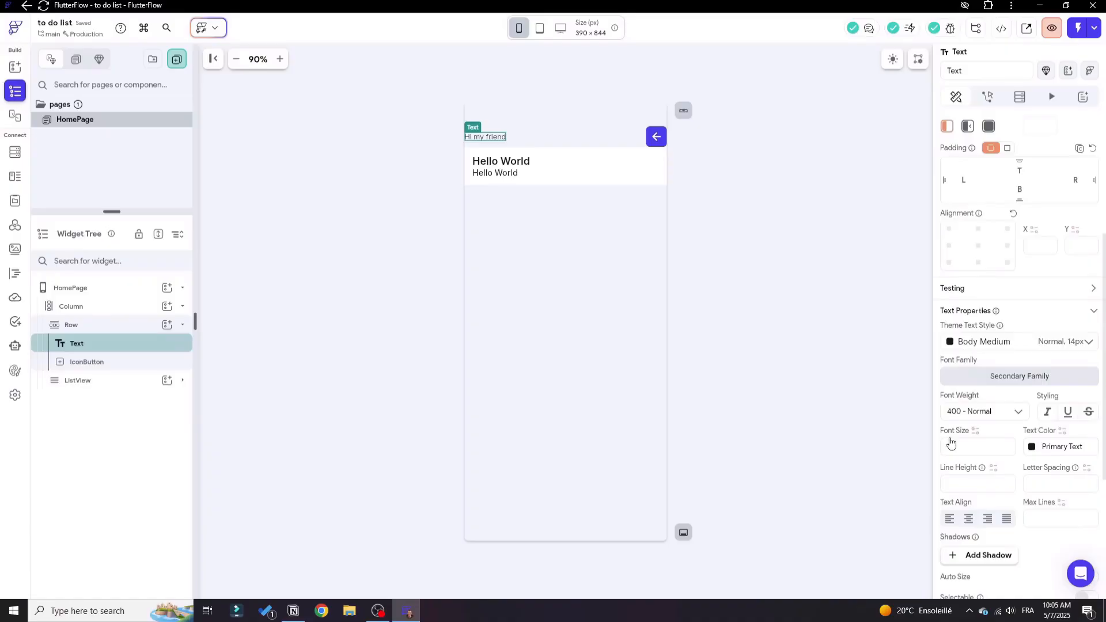
click(950, 446)
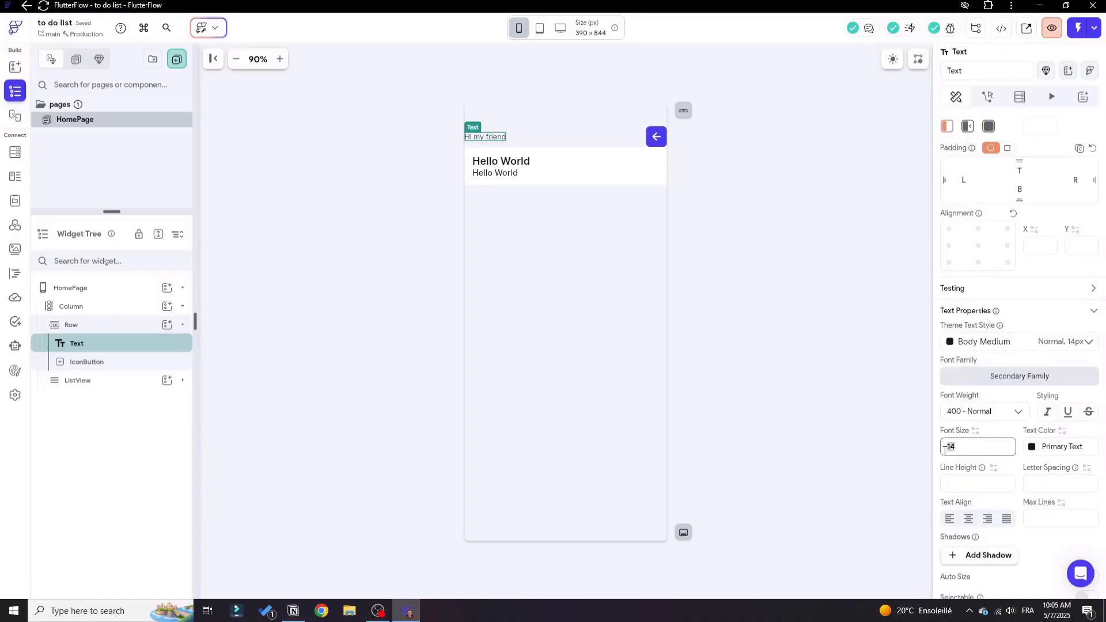
text(28)
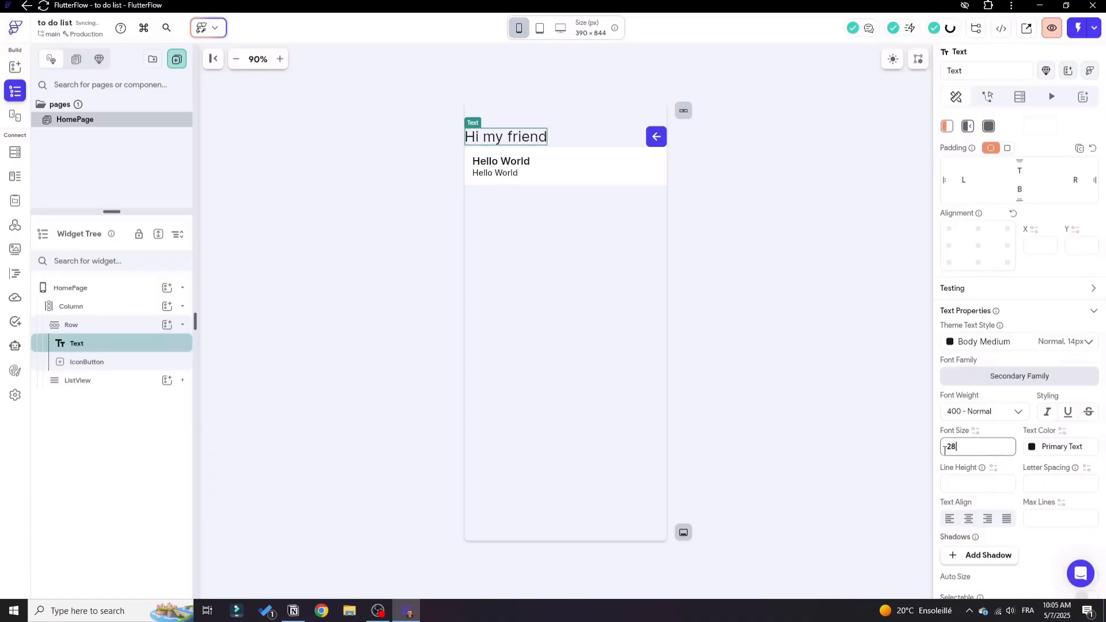
click(1019, 411)
scroll(990, 461, down, 2)
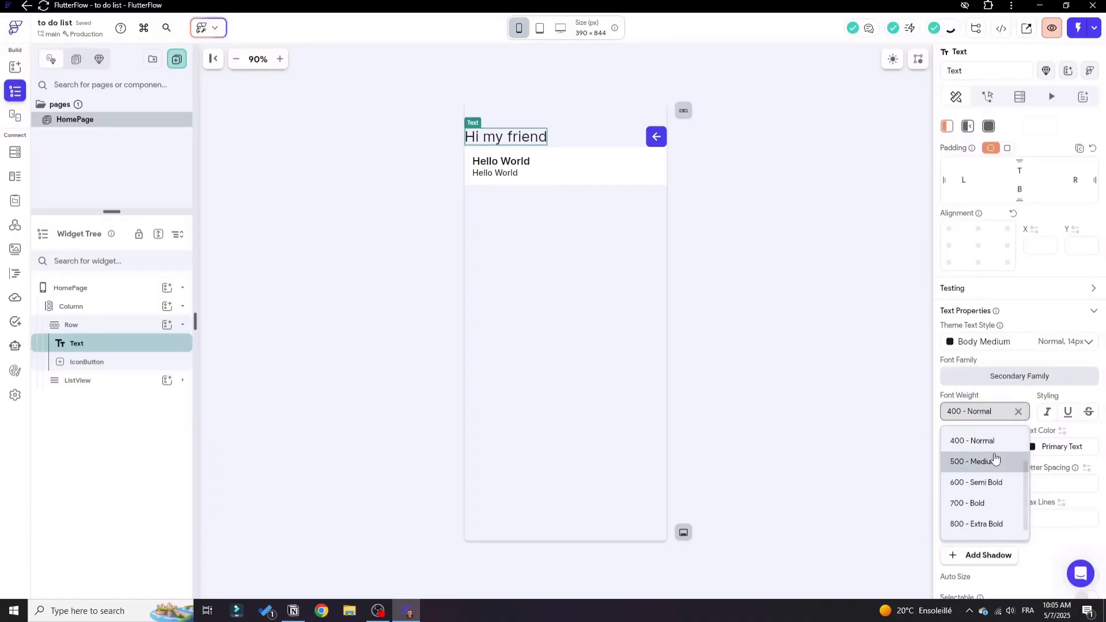
click(972, 485)
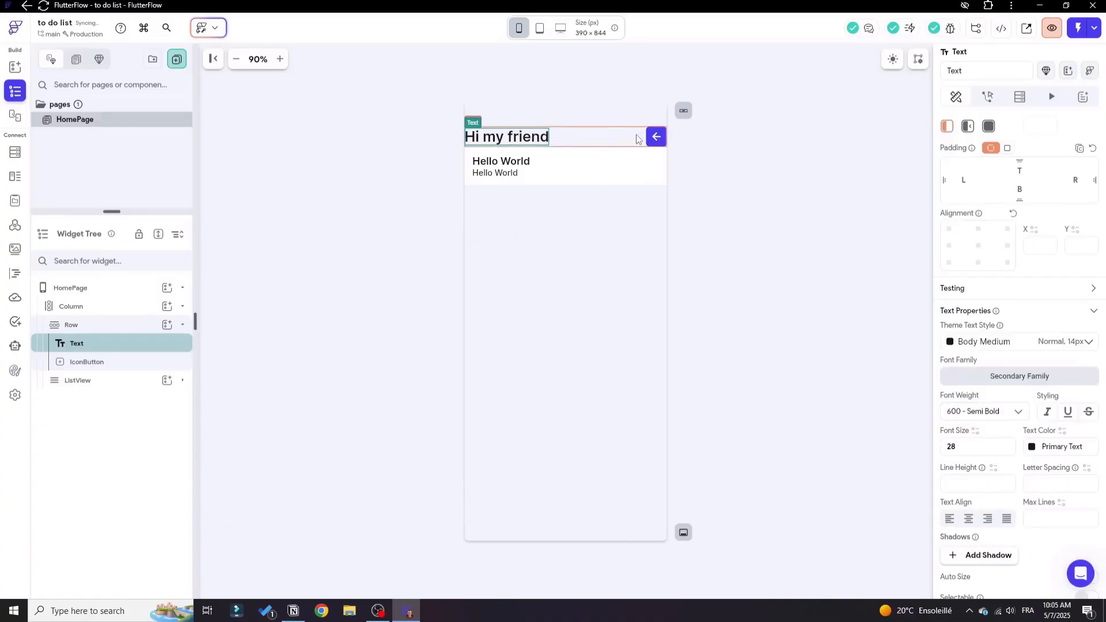
Change the header IconButton's icon to the Material plus sign, searching the icons for "plus".
click(656, 137)
scroll(1042, 357, down, 3)
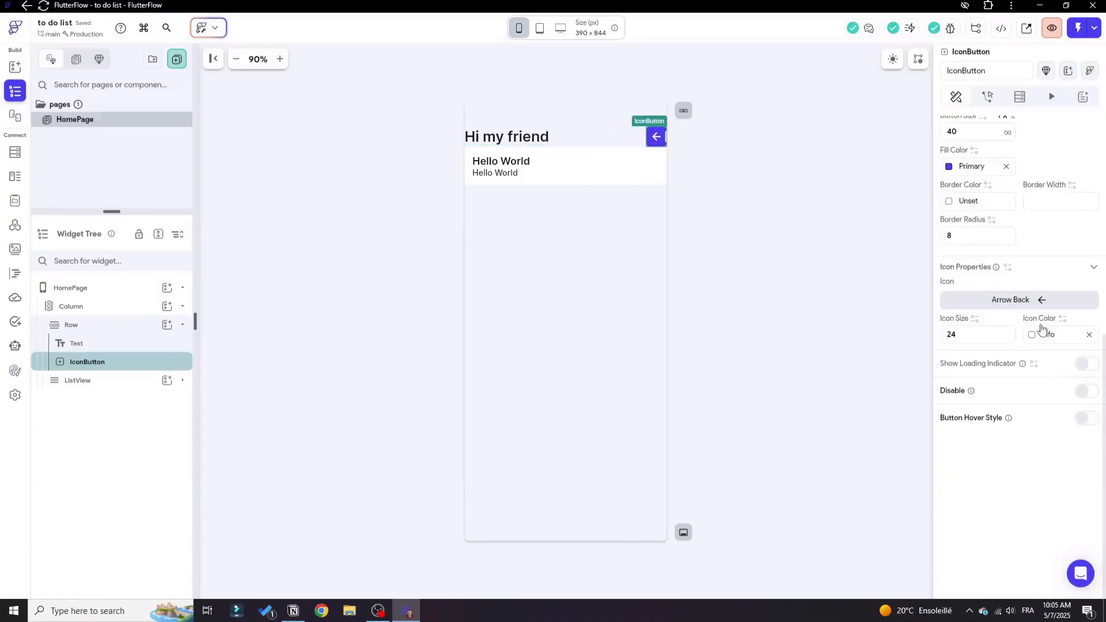
click(1045, 299)
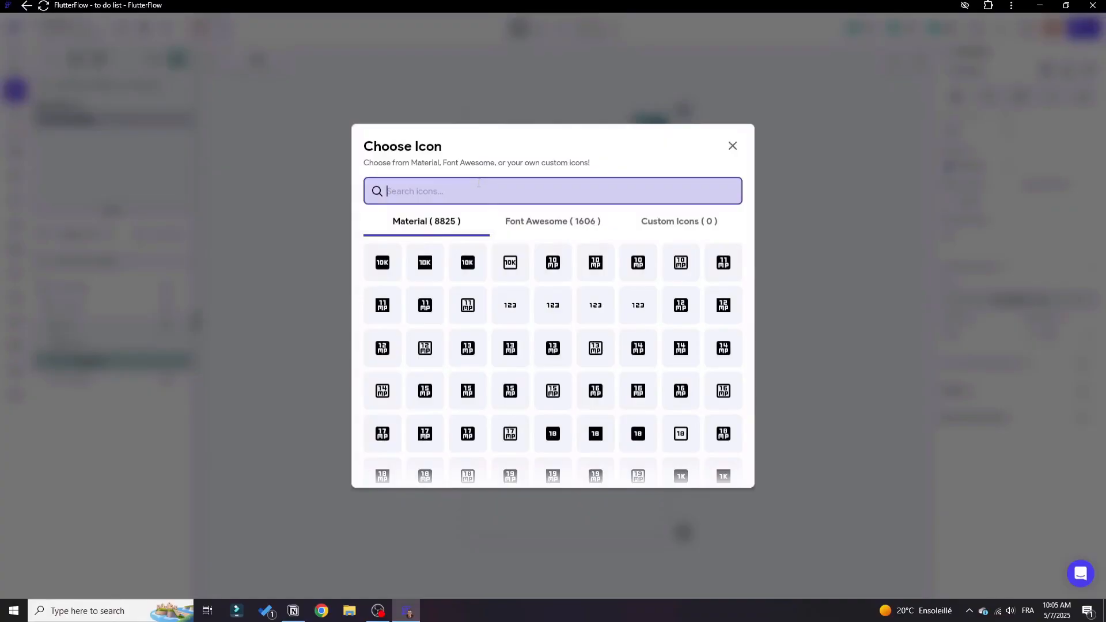
text(plus)
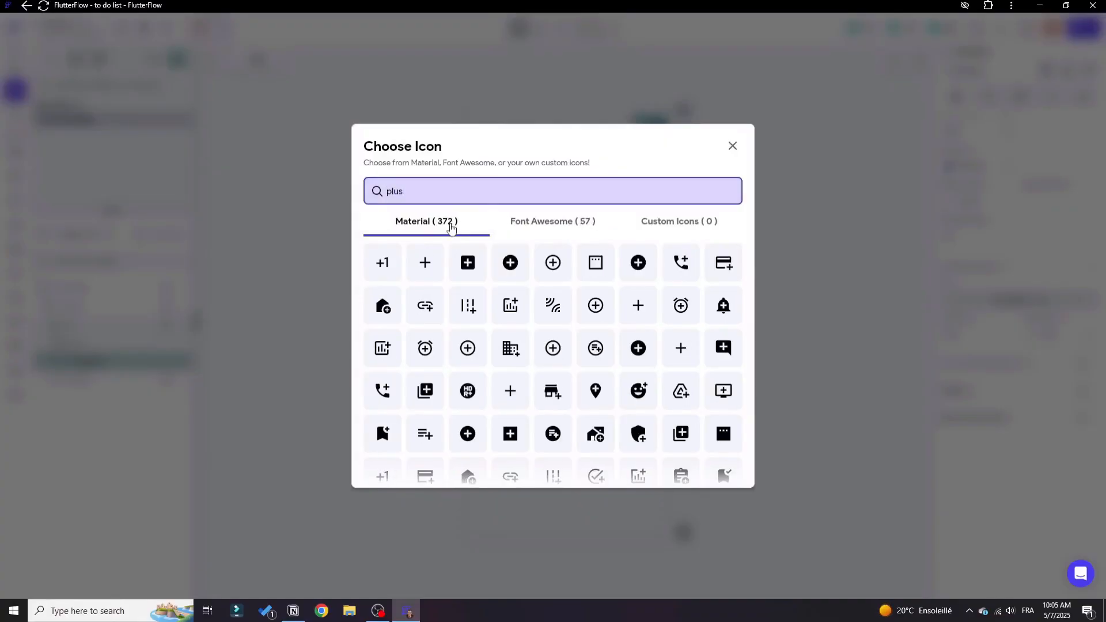
click(412, 267)
click(747, 248)
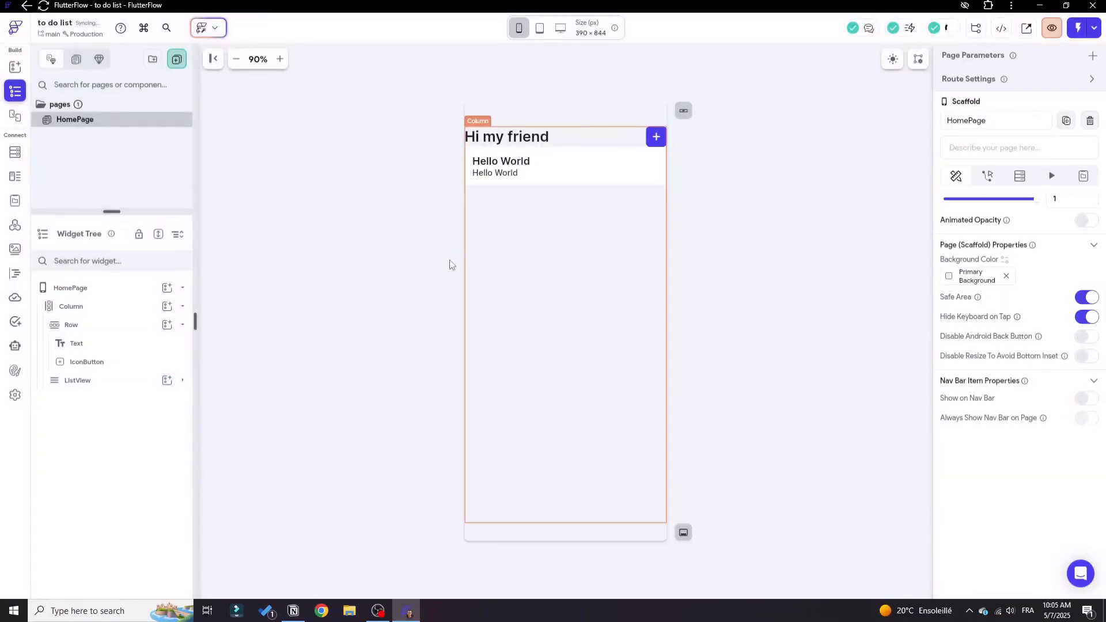
Set the items spacing of the home page's main Column to 20.
click(183, 324)
click(133, 309)
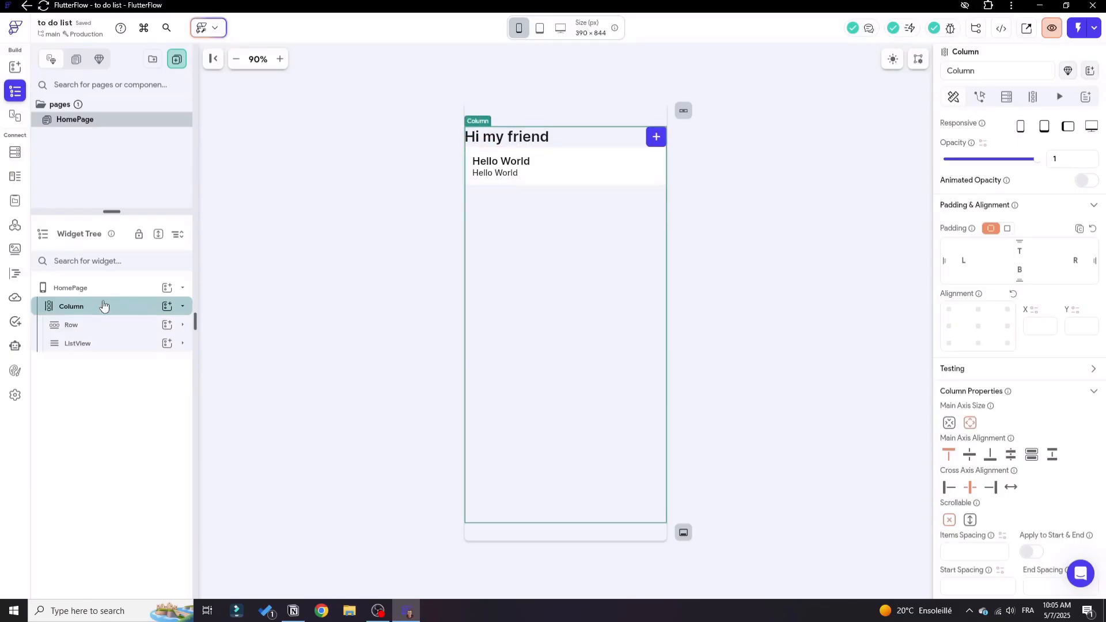
scroll(984, 422, down, 2)
click(981, 430)
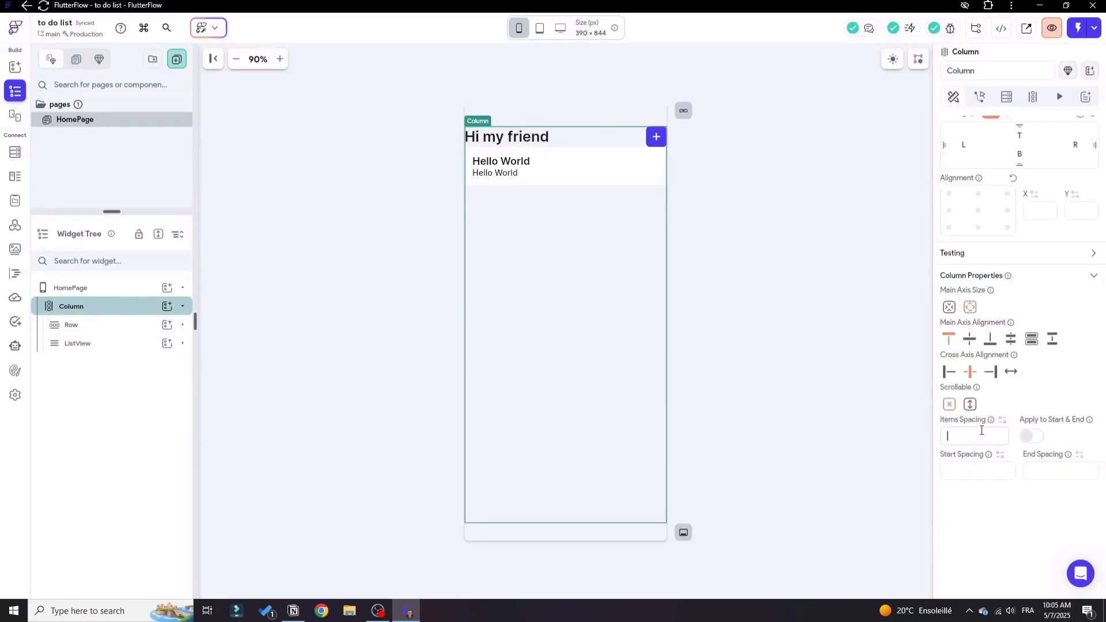
text(15)
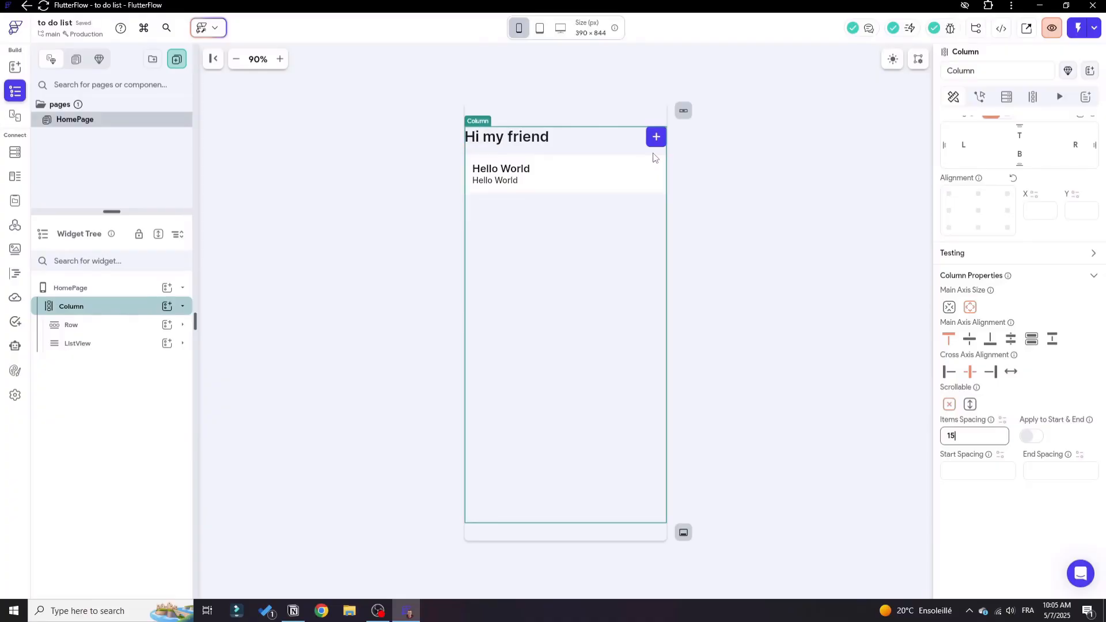
key(BackSpace)
key(BackSpace)
text(2)
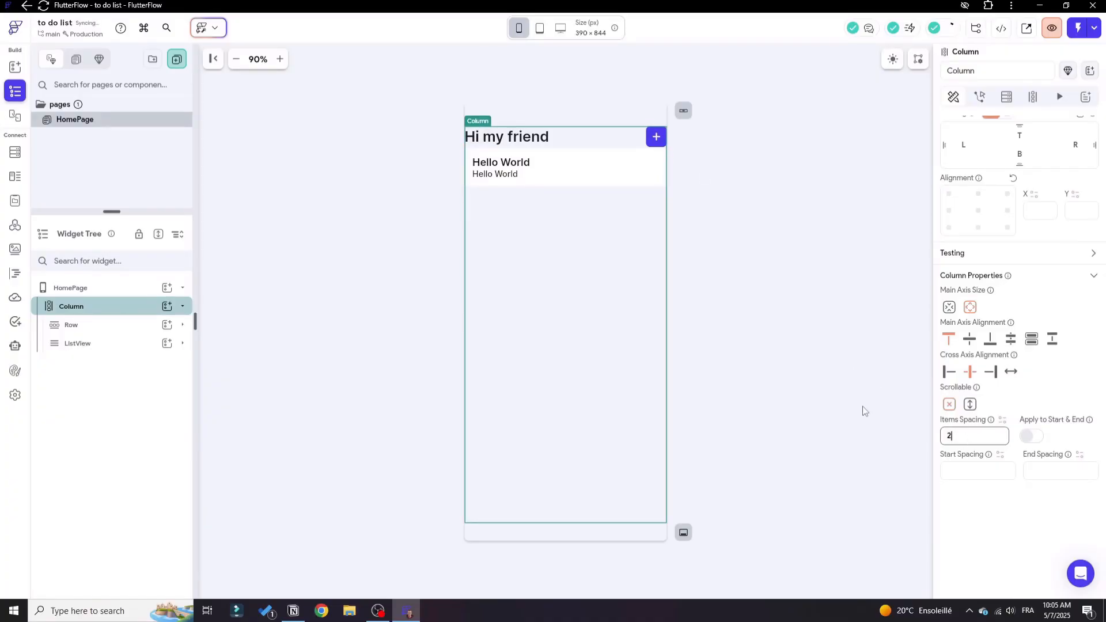
text(0)
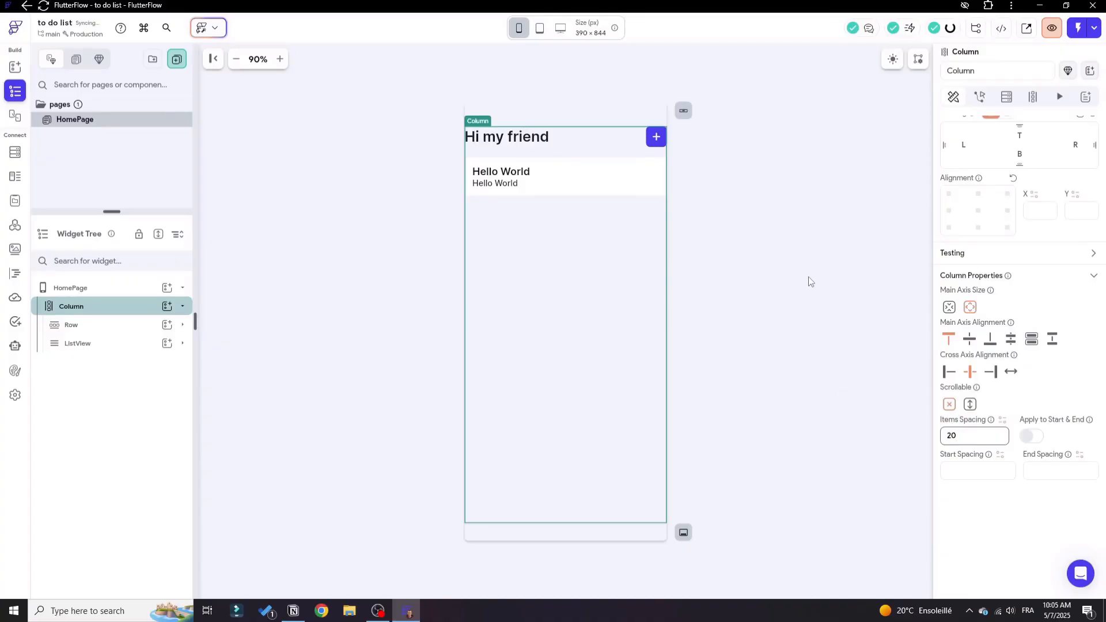
click(809, 282)
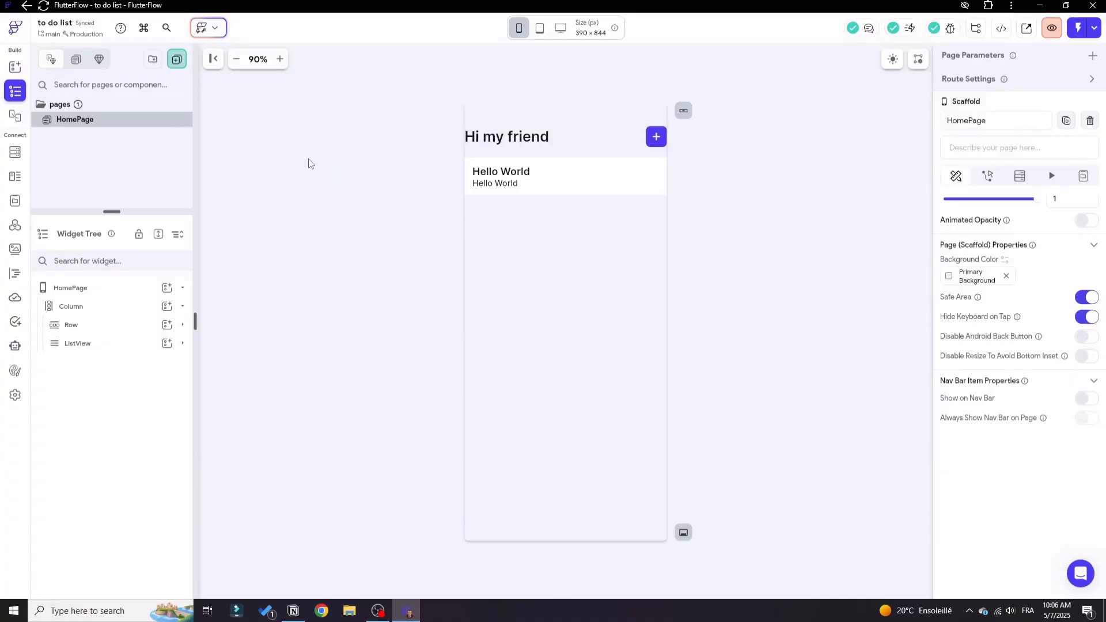
Create a new blank component named "createTask".
click(178, 60)
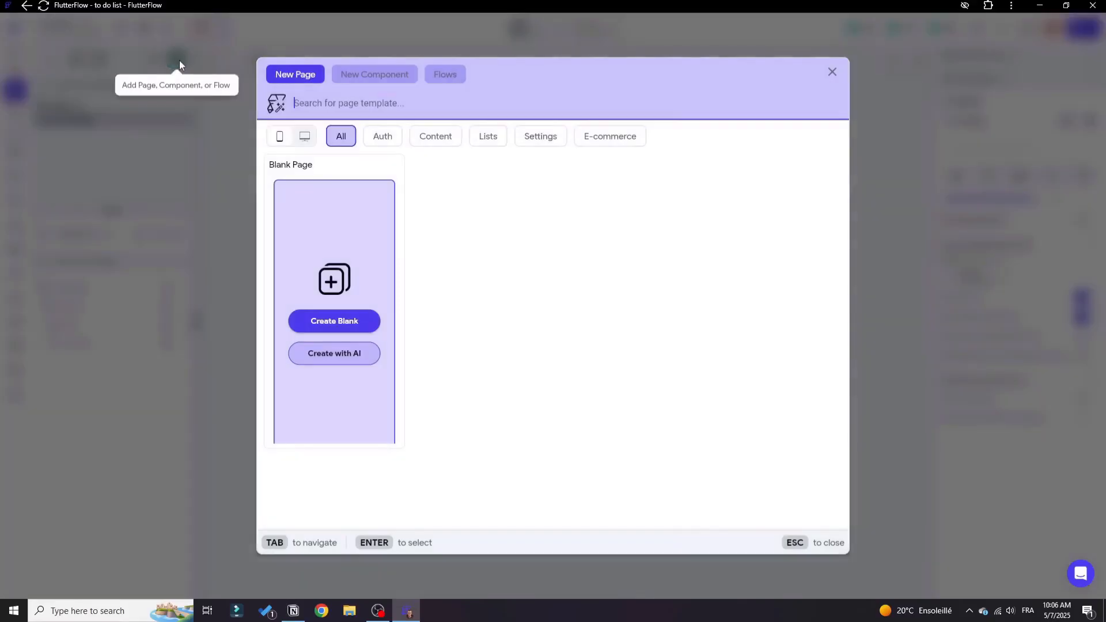
click(354, 79)
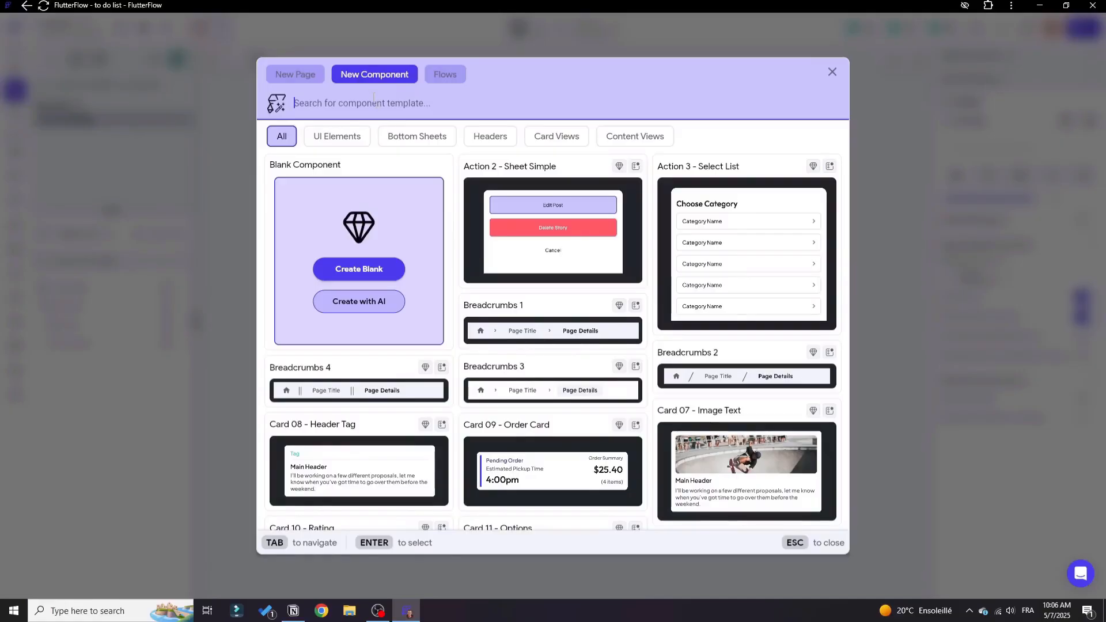
text(createTAsk)
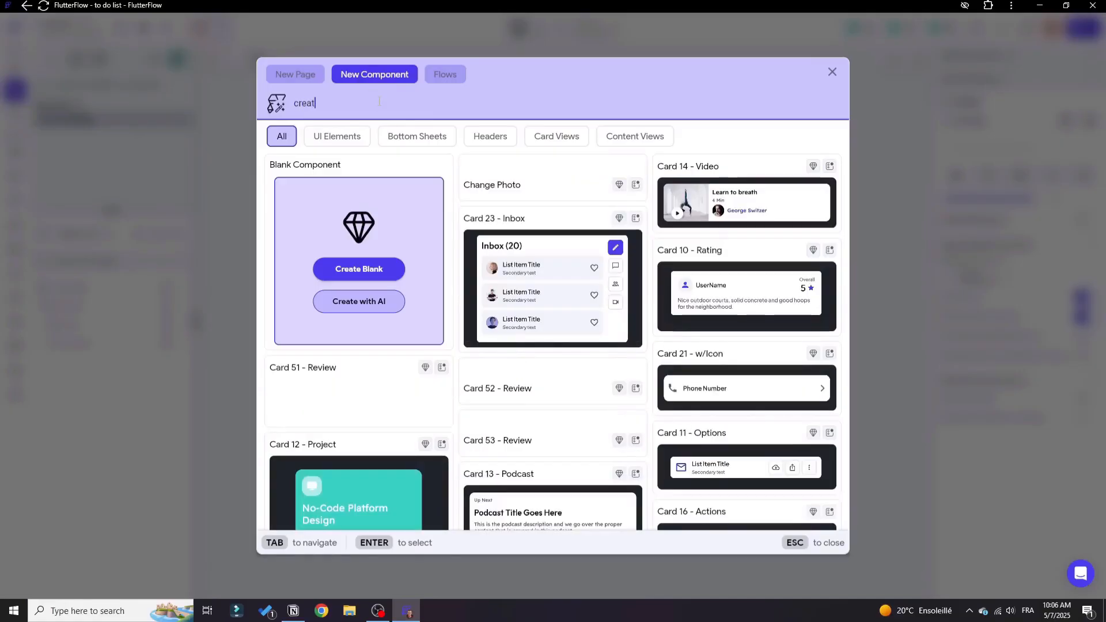
key(BackSpace)
key(BackSpace)
key(BackSpace)
text(ask)
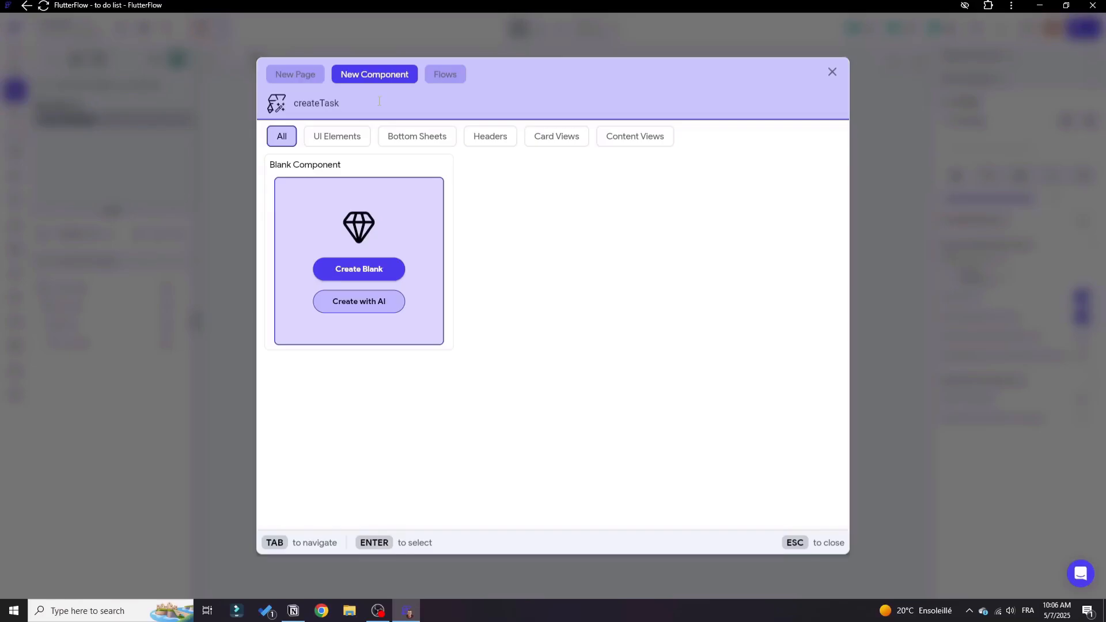
click(378, 269)
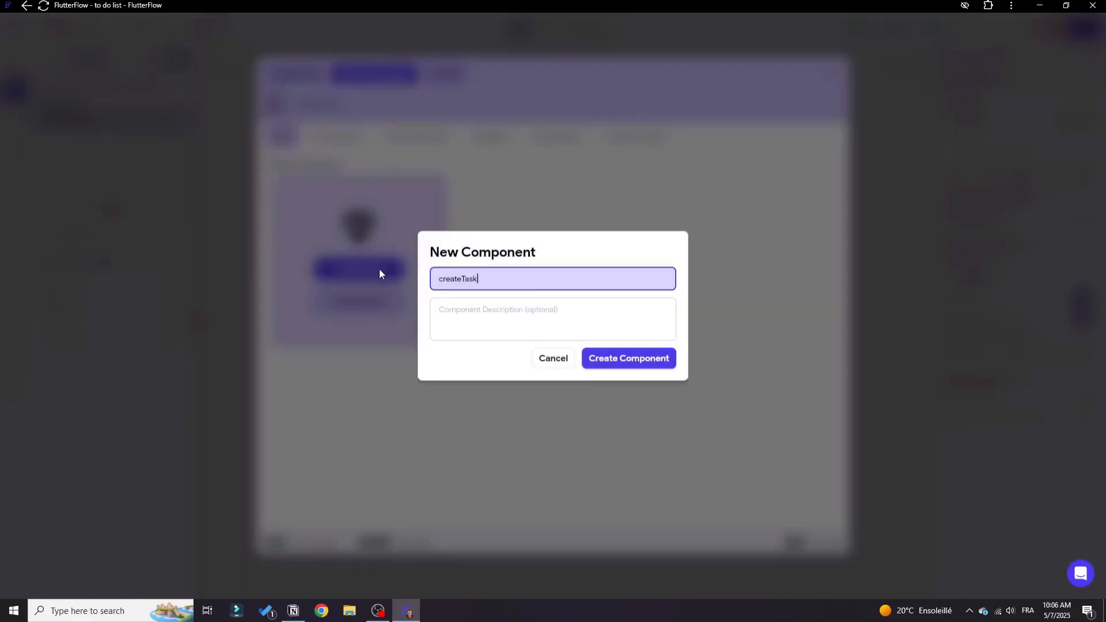
click(634, 362)
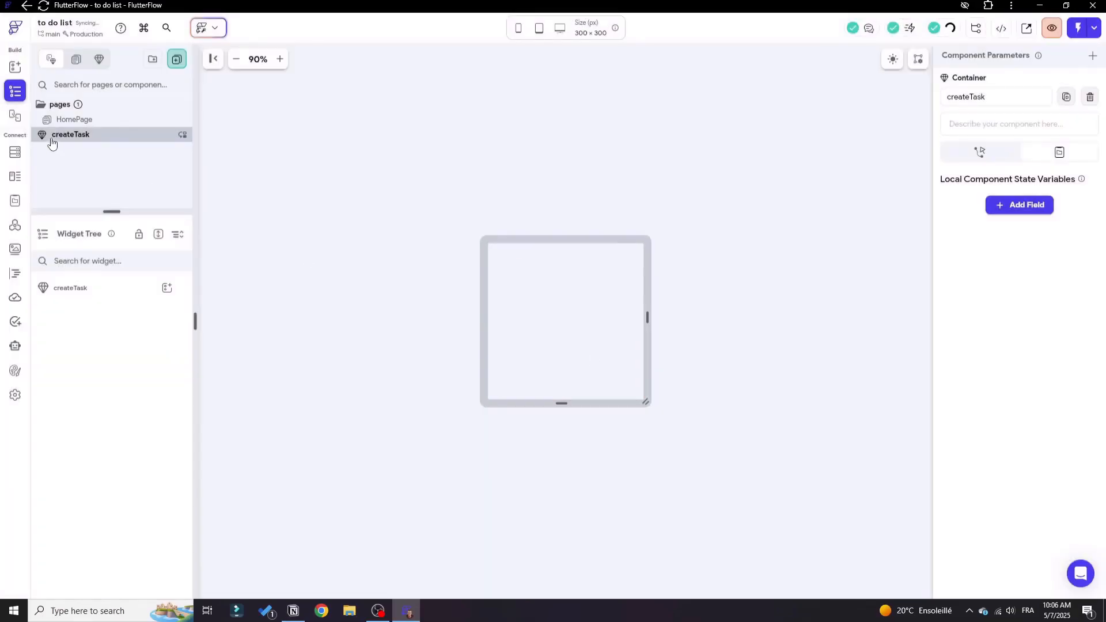
drag(50, 138, 51, 144)
Add a Container to the createTask component and name it "Bacdkground".
click(89, 291)
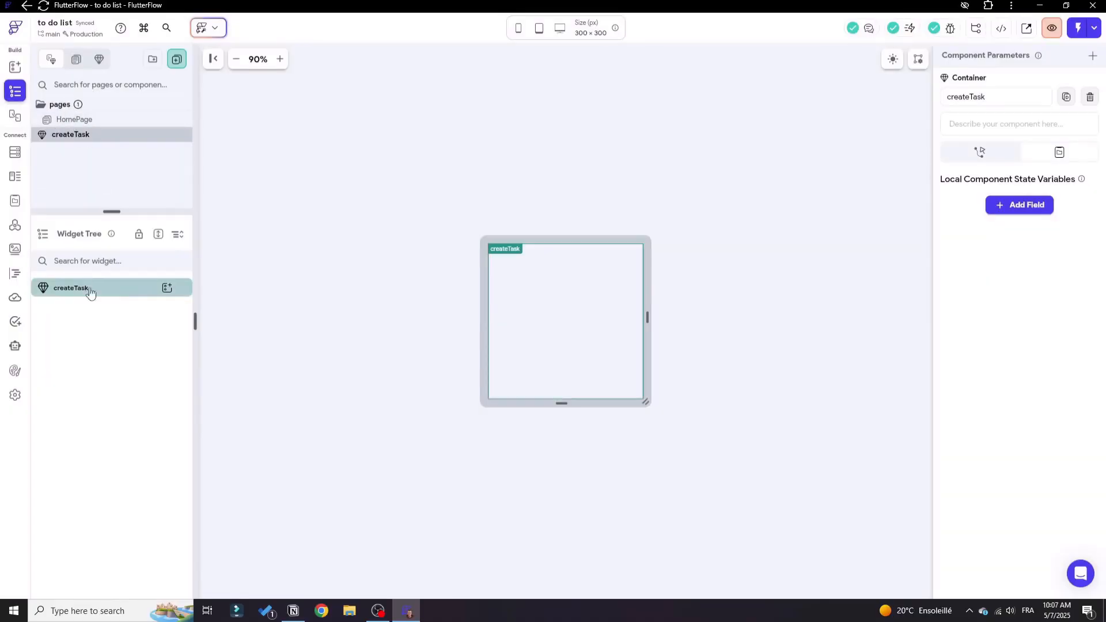
click(166, 289)
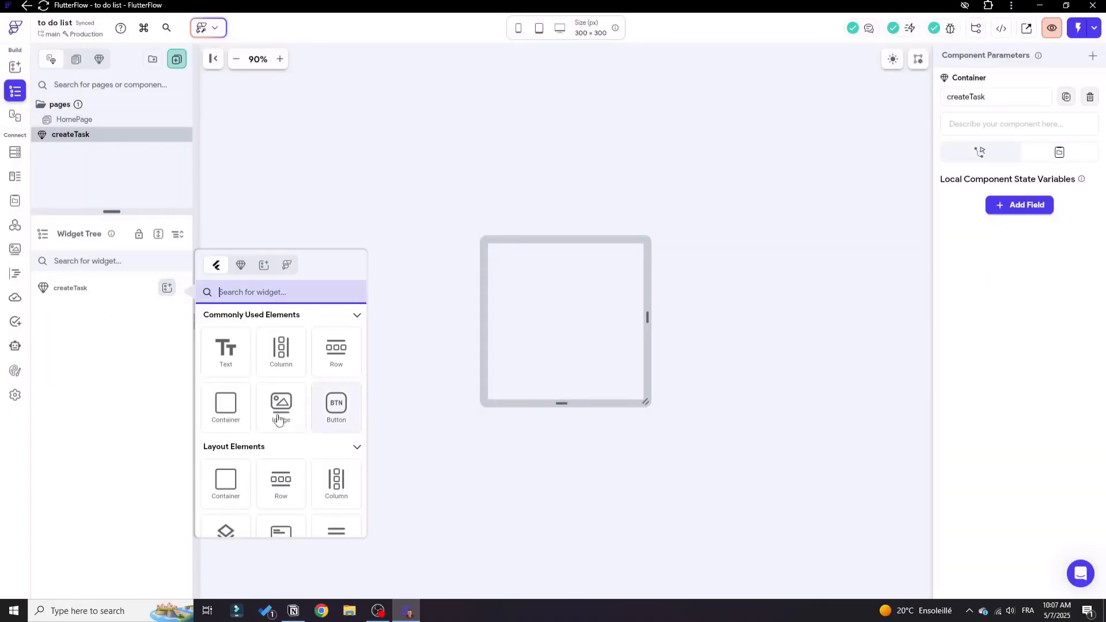
click(226, 405)
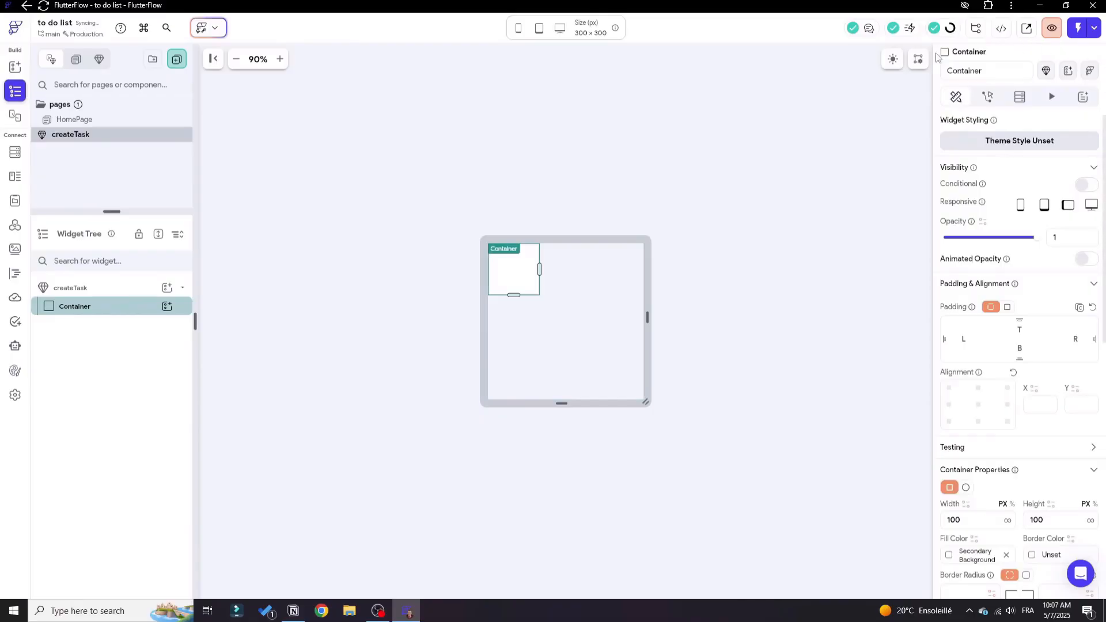
click(968, 70)
text(Bacdkground)
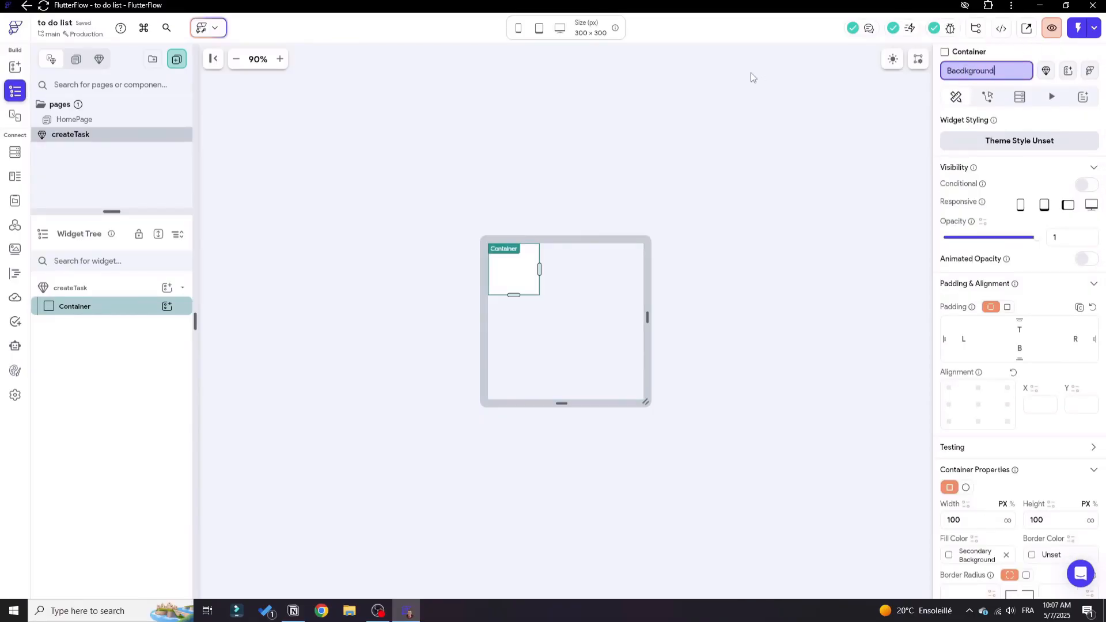
key(Return)
click(752, 77)
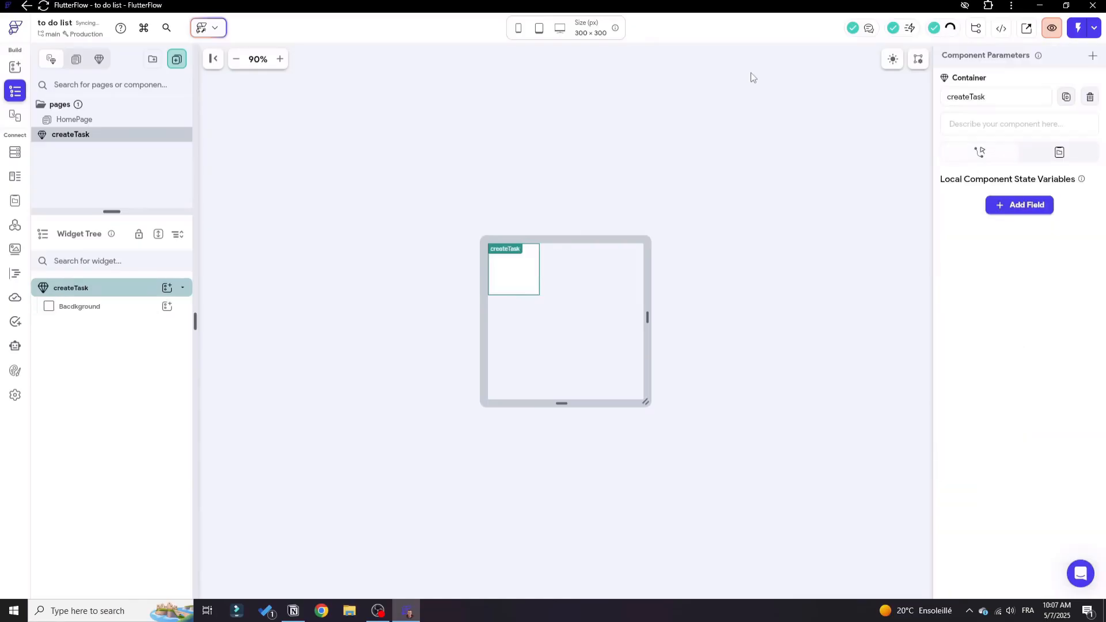
Align the Container to the bottom center of the component, make its width infinite and clear its height.
click(493, 274)
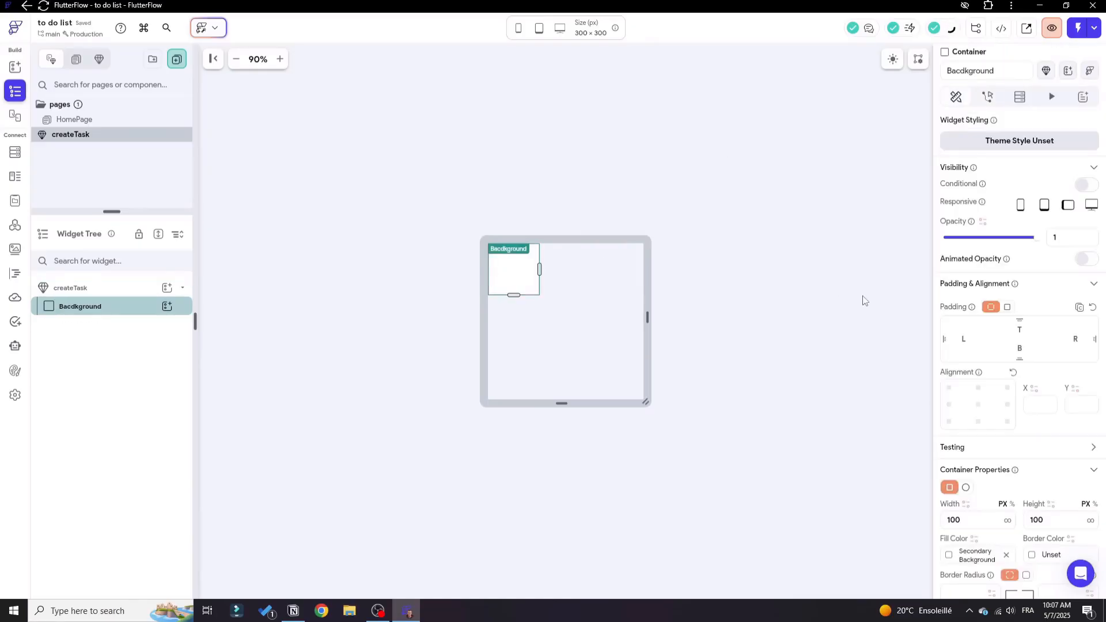
click(977, 421)
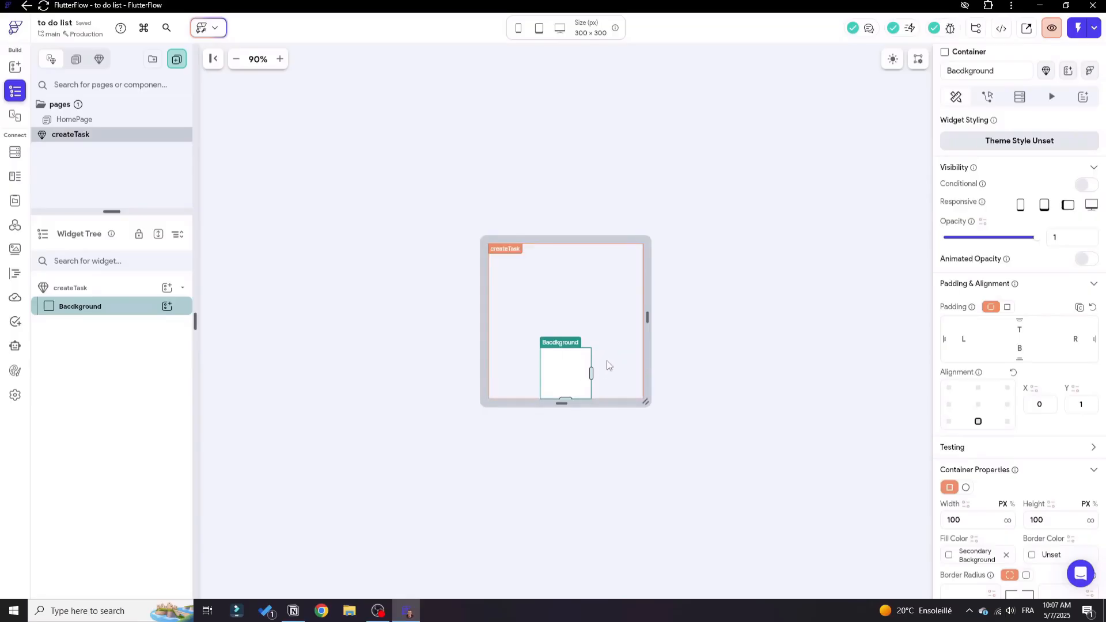
scroll(1024, 446, down, 2)
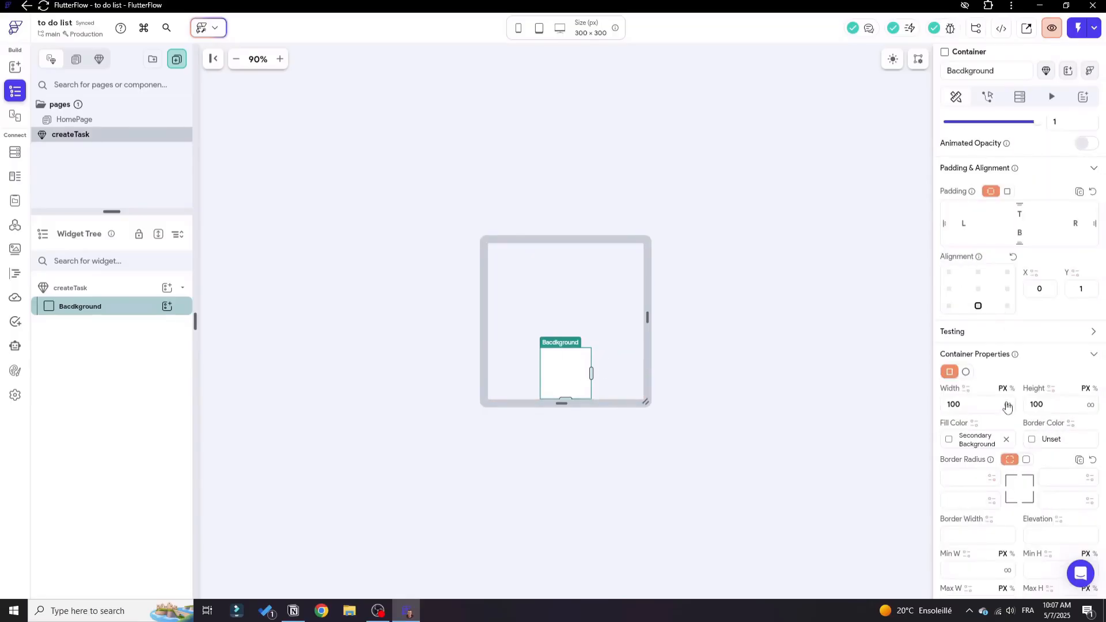
click(1007, 405)
double_click(1070, 405)
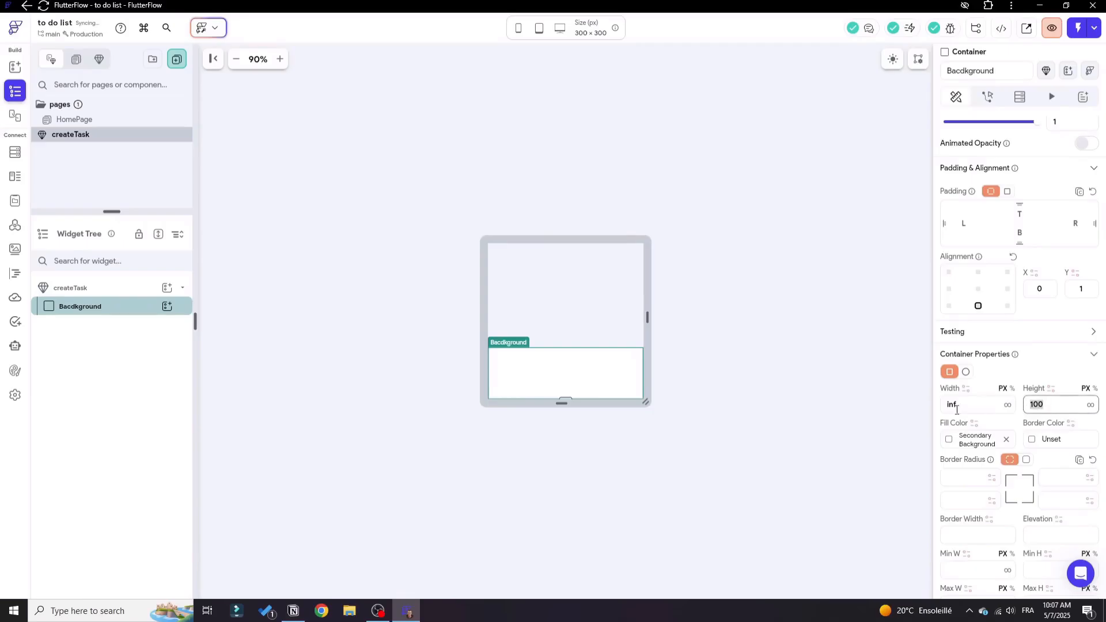
key(BackSpace)
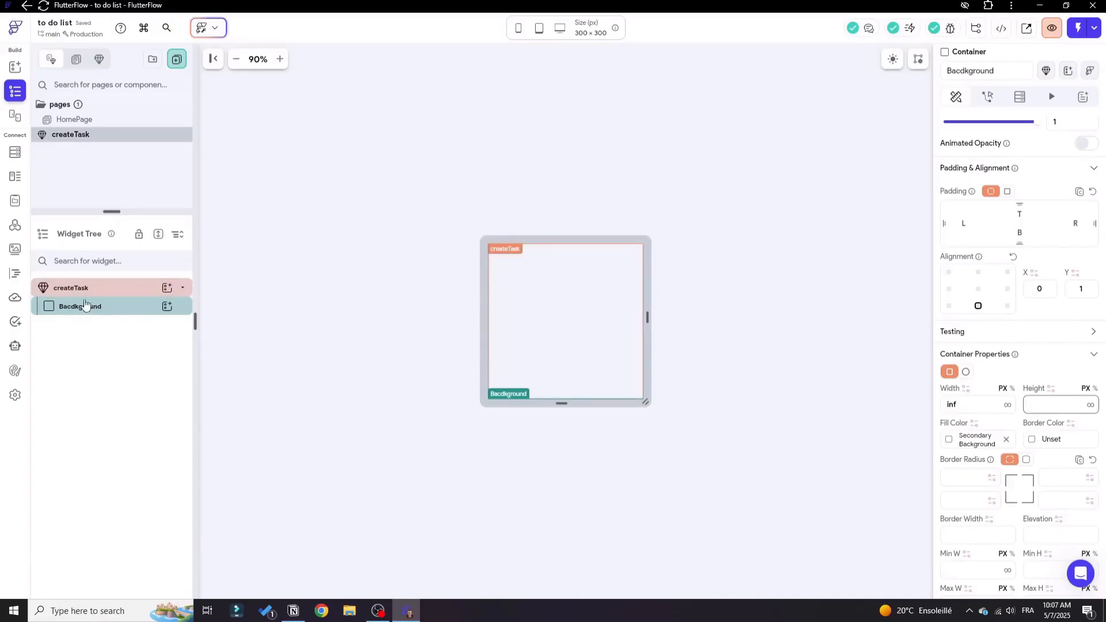
Add a Column inside the background Container and set its main axis size to minimum.
click(167, 307)
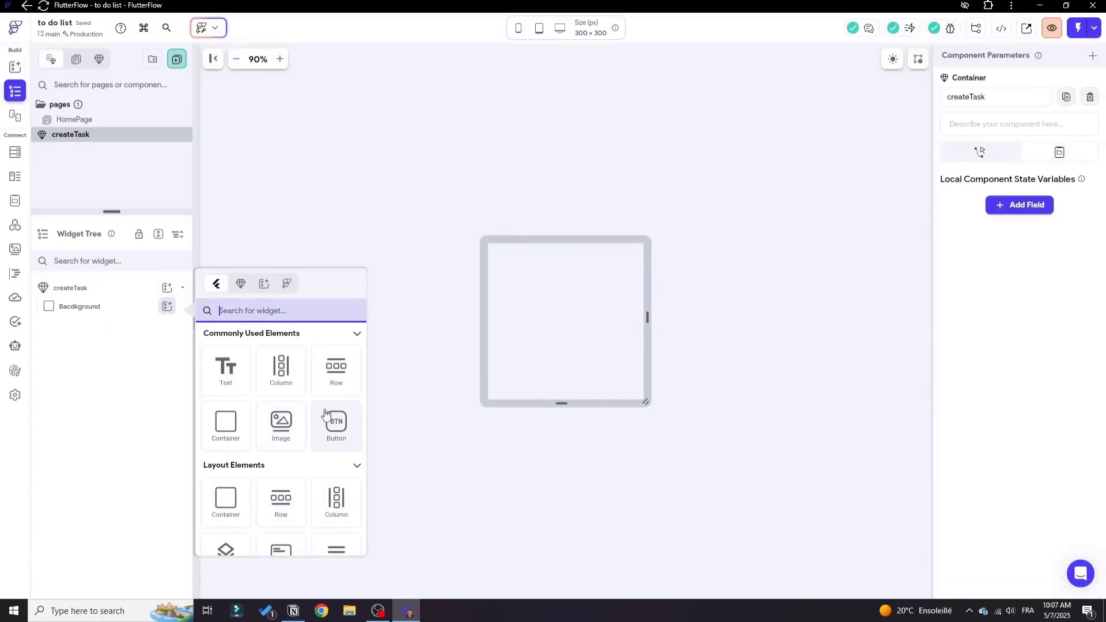
click(293, 386)
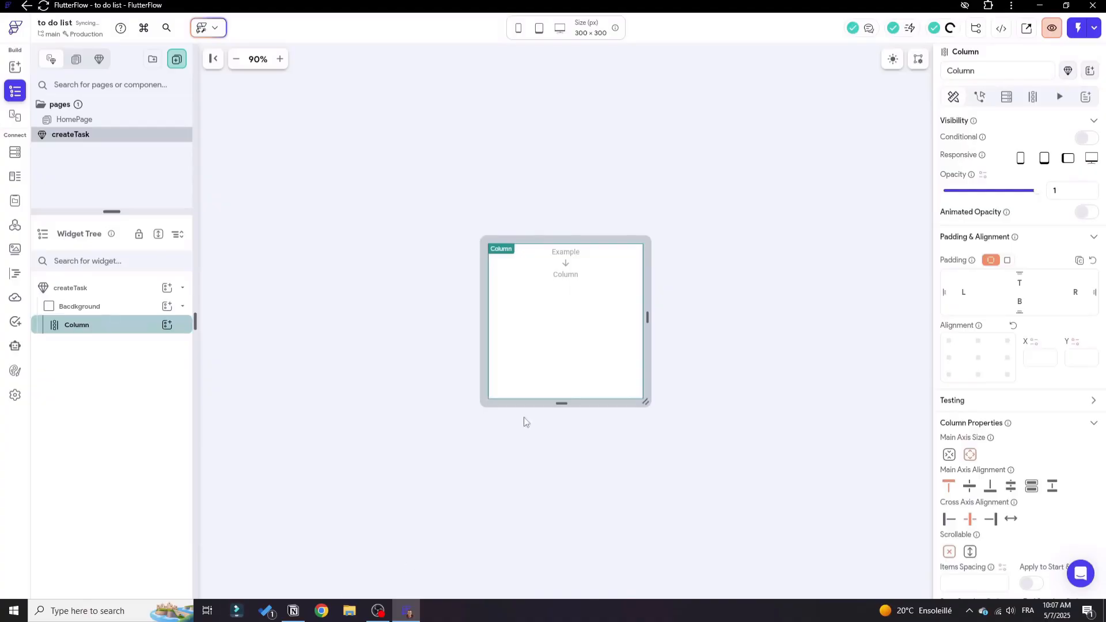
click(949, 454)
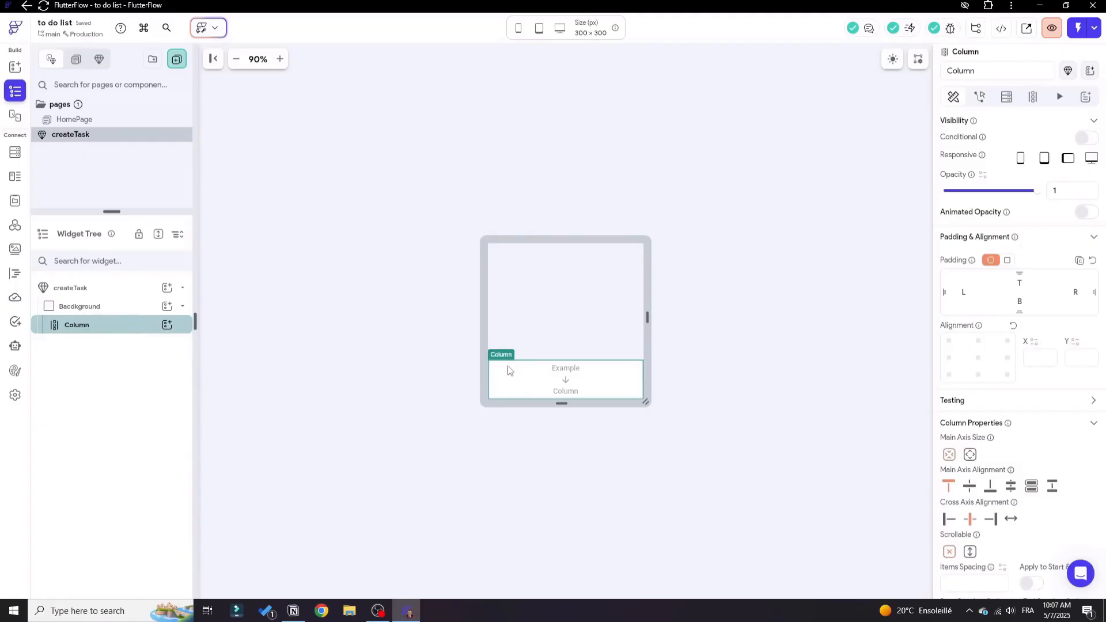
Add a TextField and two Buttons to the Column in the createTask component.
click(167, 325)
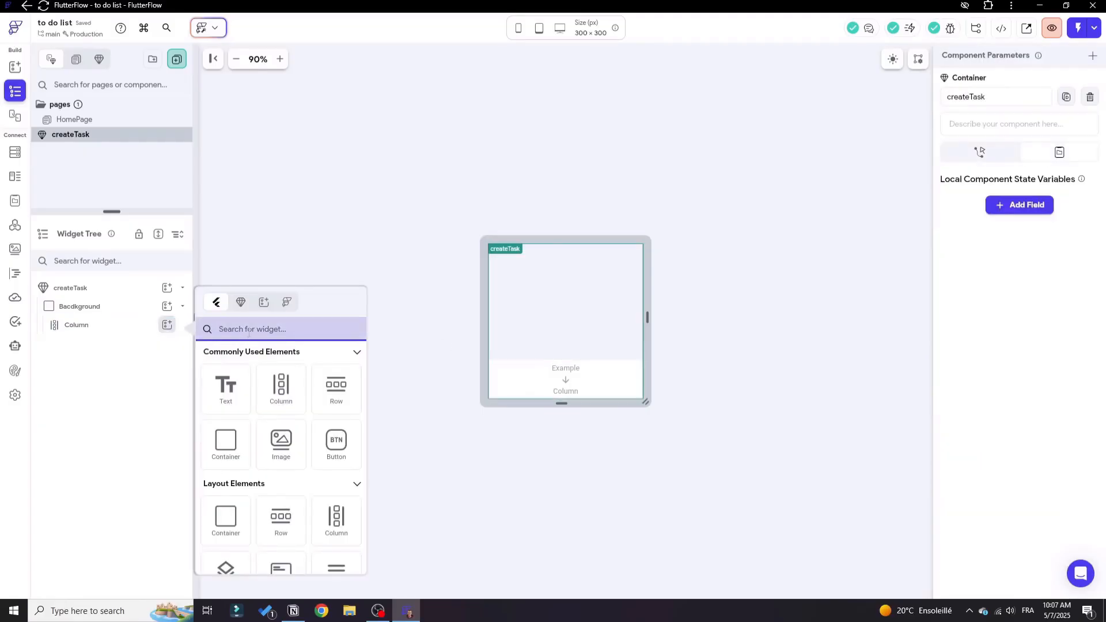
text(textf)
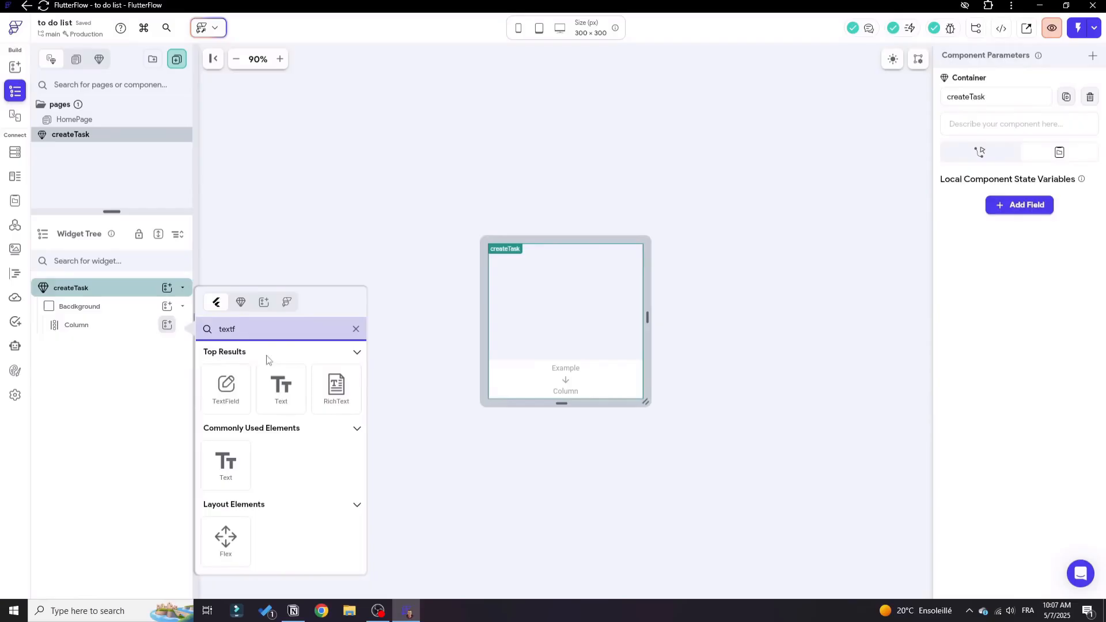
click(230, 392)
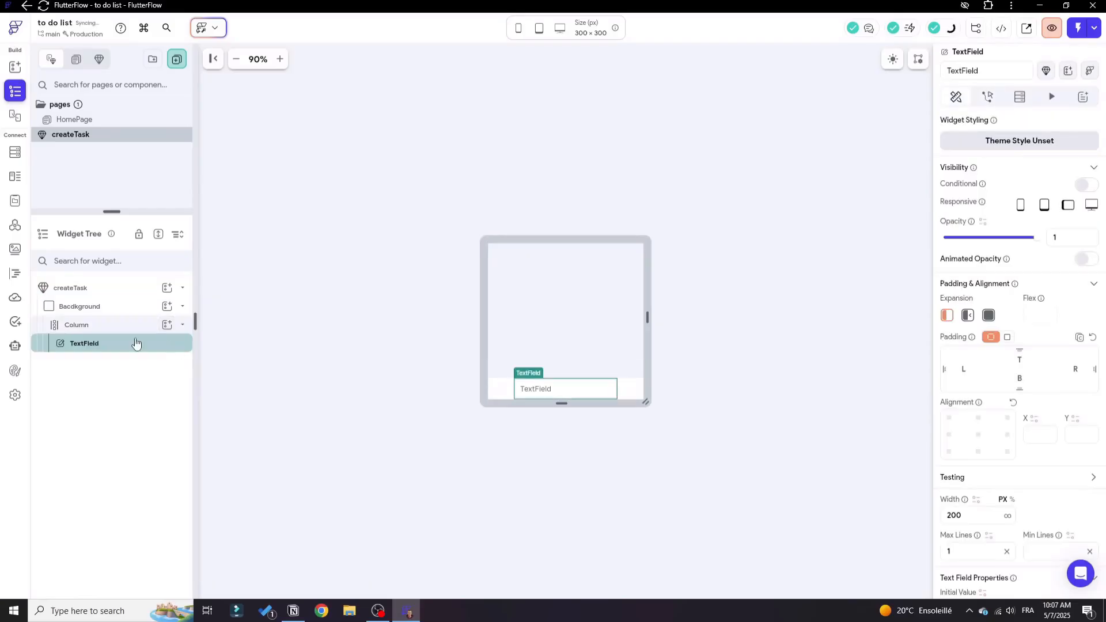
click(167, 325)
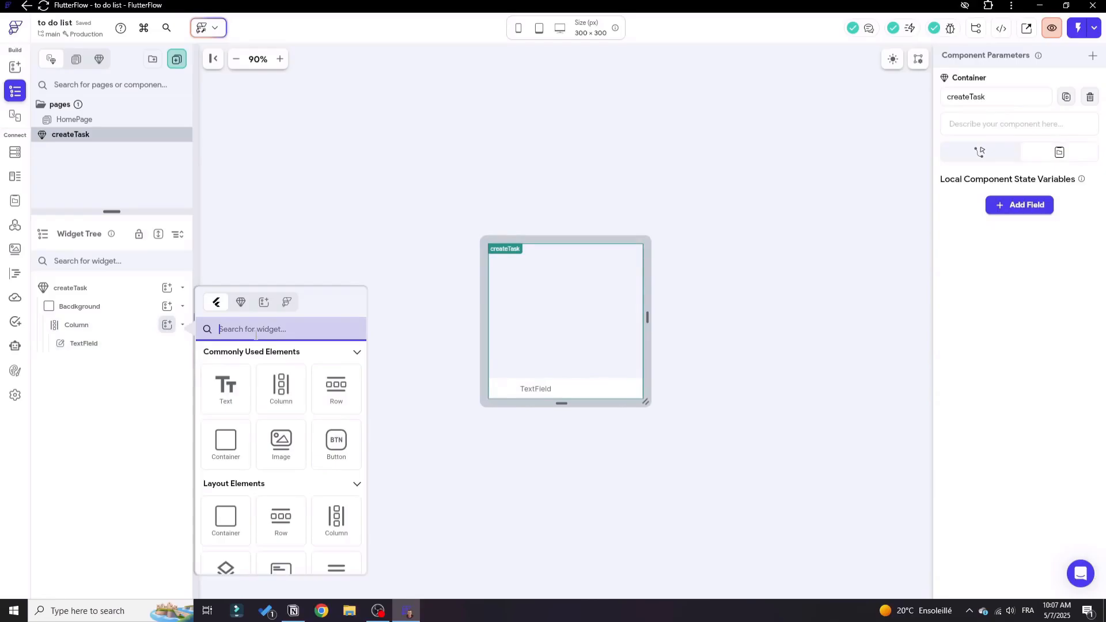
click(336, 443)
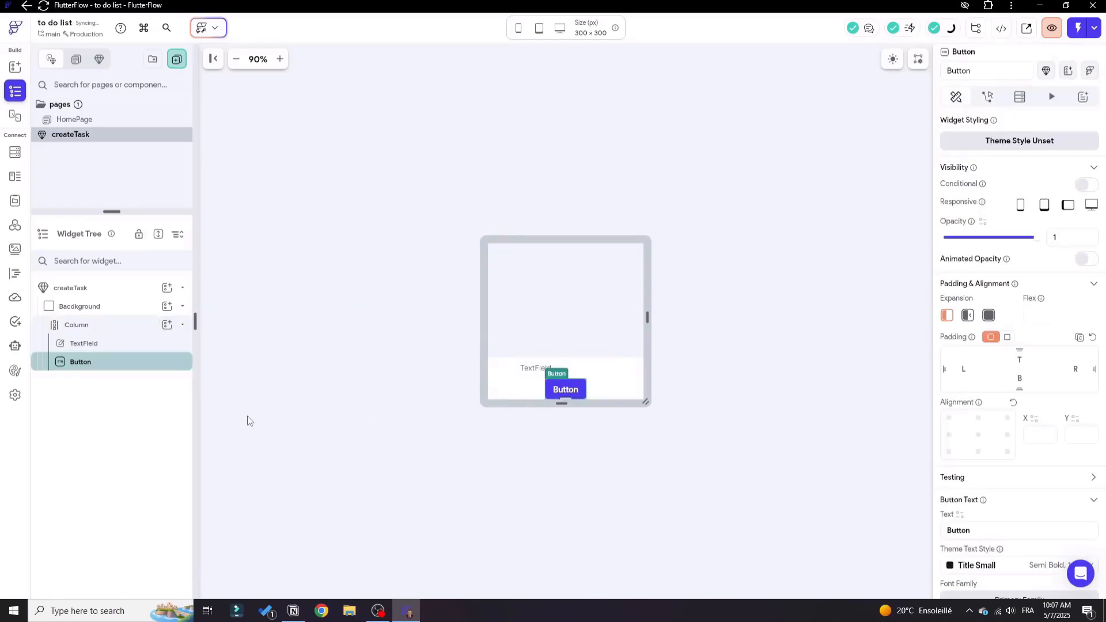
click(167, 320)
click(336, 443)
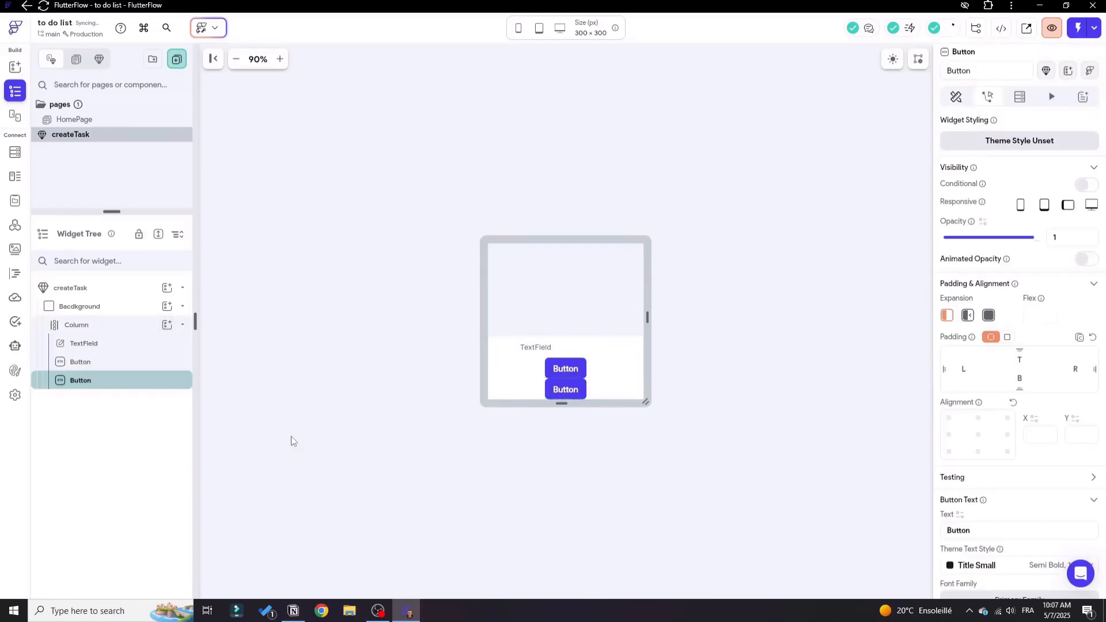
Rename the TextField as "taskName".
click(89, 344)
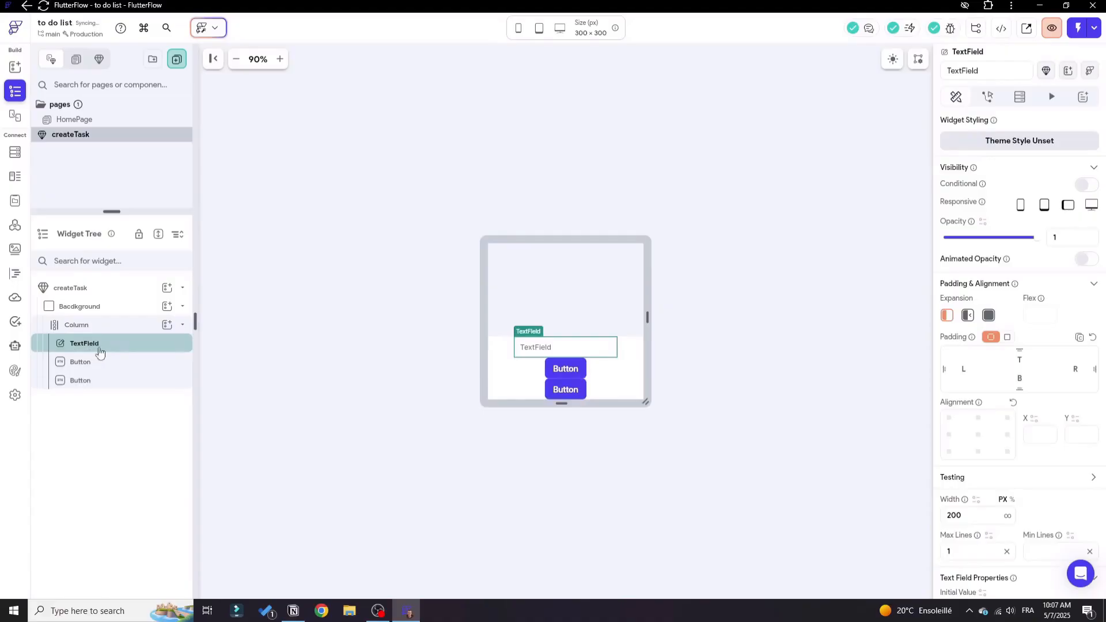
double_click(993, 74)
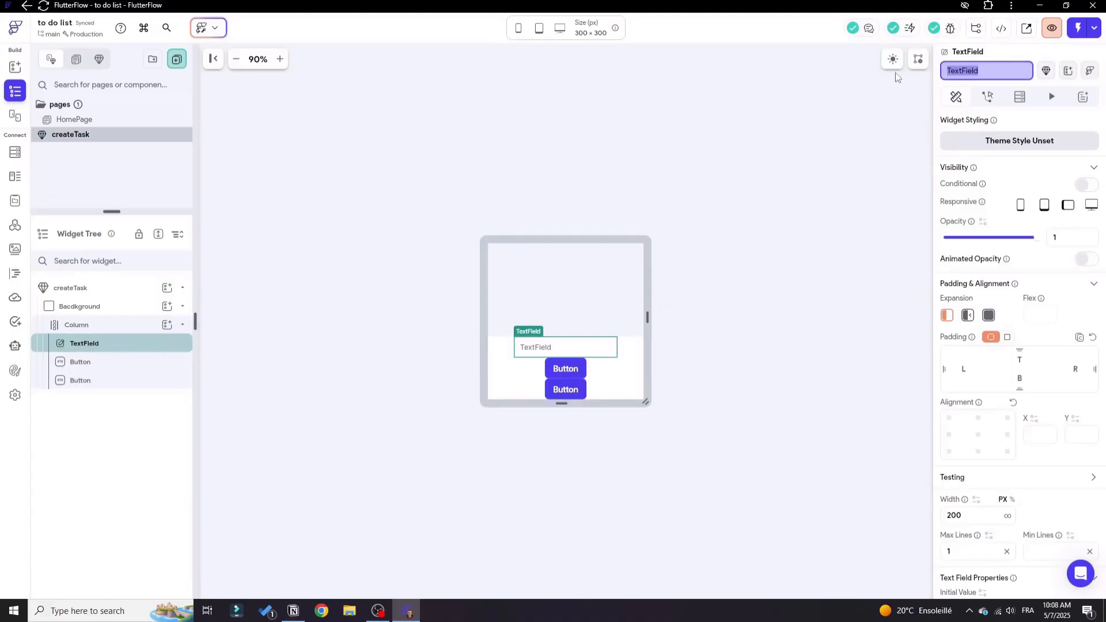
text(taq)
key(Return)
Rename the first Button in the createTask Column as "pickingDate".
click(143, 363)
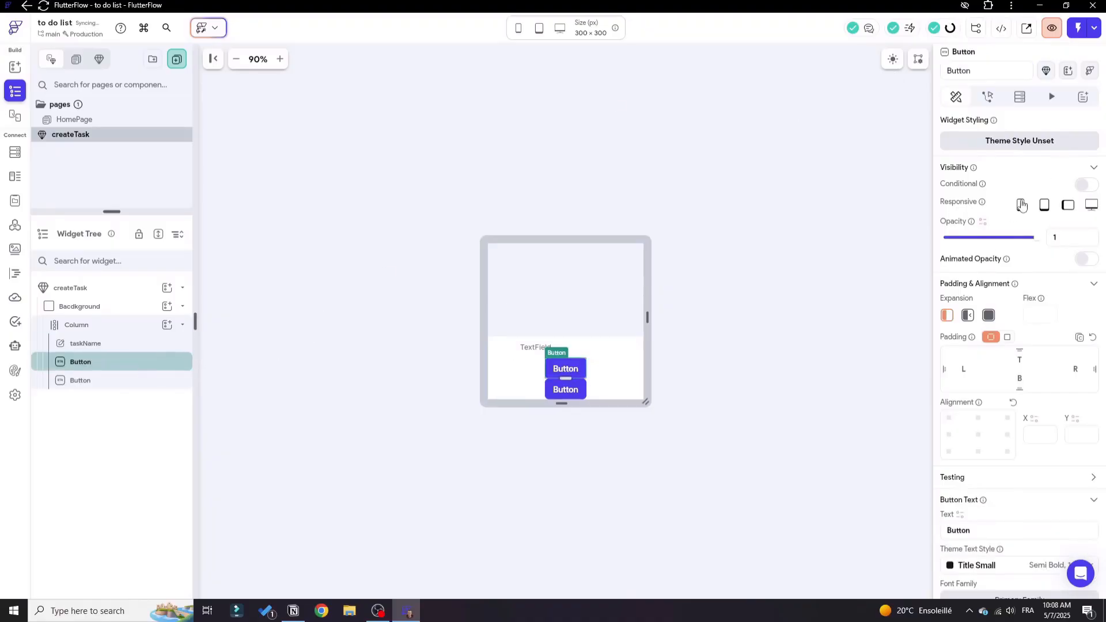
double_click(979, 70)
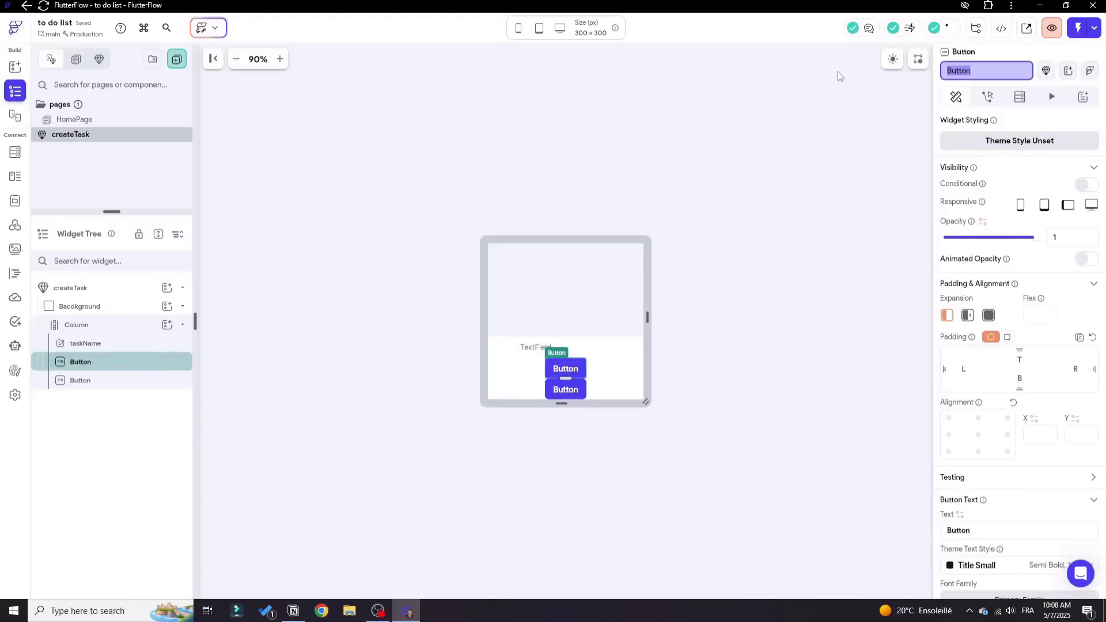
text(pickingDate)
key(Return)
Rename the remaining Button in the Column as "creatingTask".
click(80, 380)
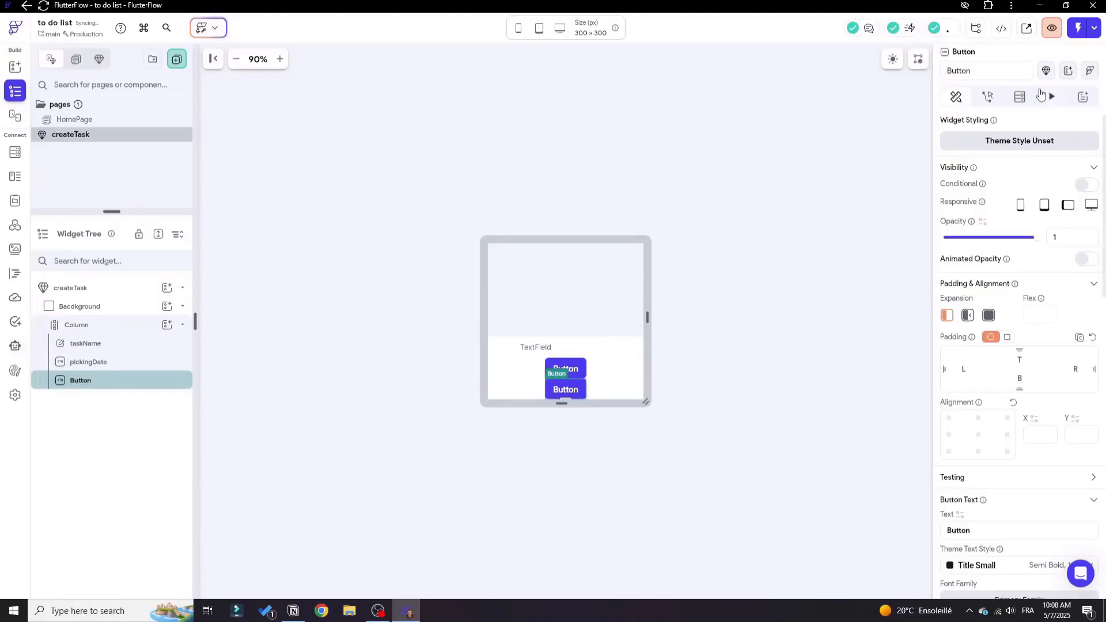
double_click(1009, 66)
text(creatingTask)
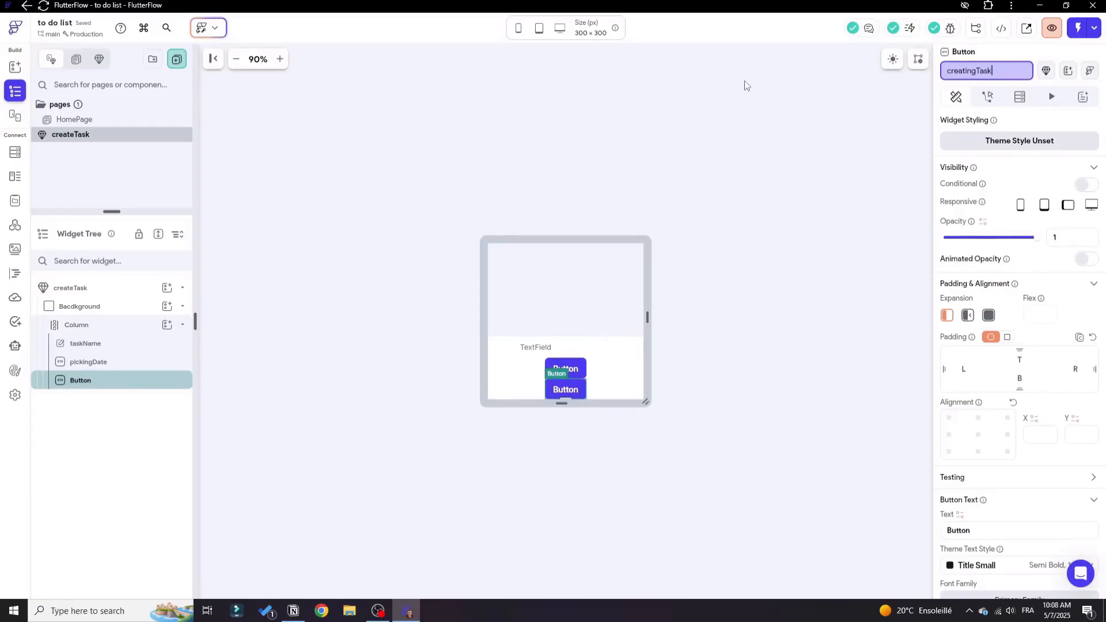
key(Return)
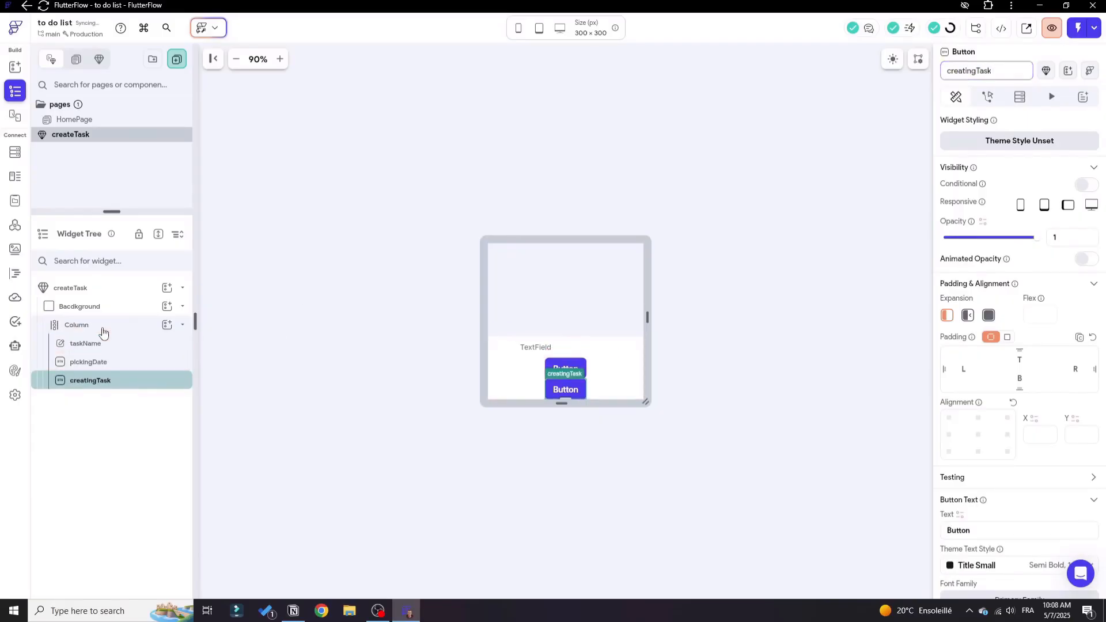
Apply equal padding on all sides of the Column in the createTask component.
click(101, 326)
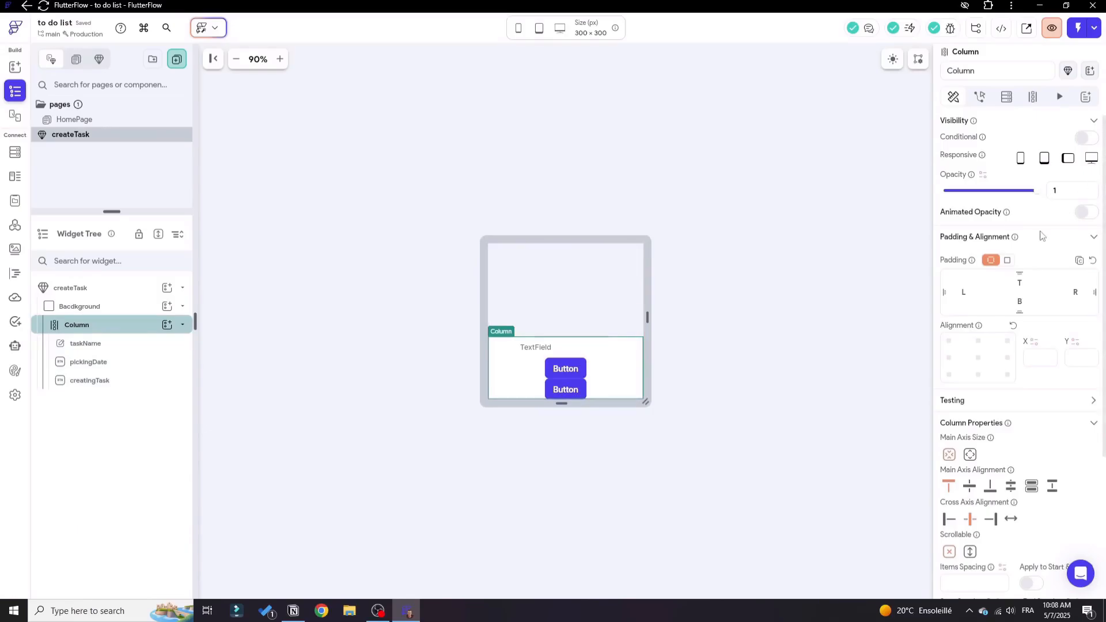
click(1007, 260)
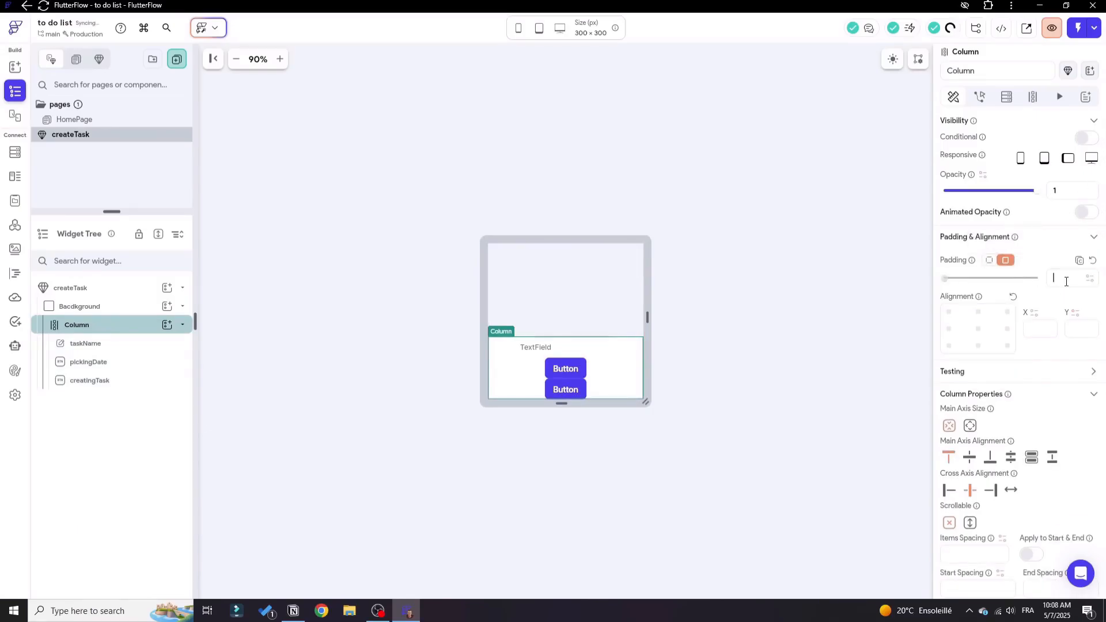
click(1003, 278)
click(724, 298)
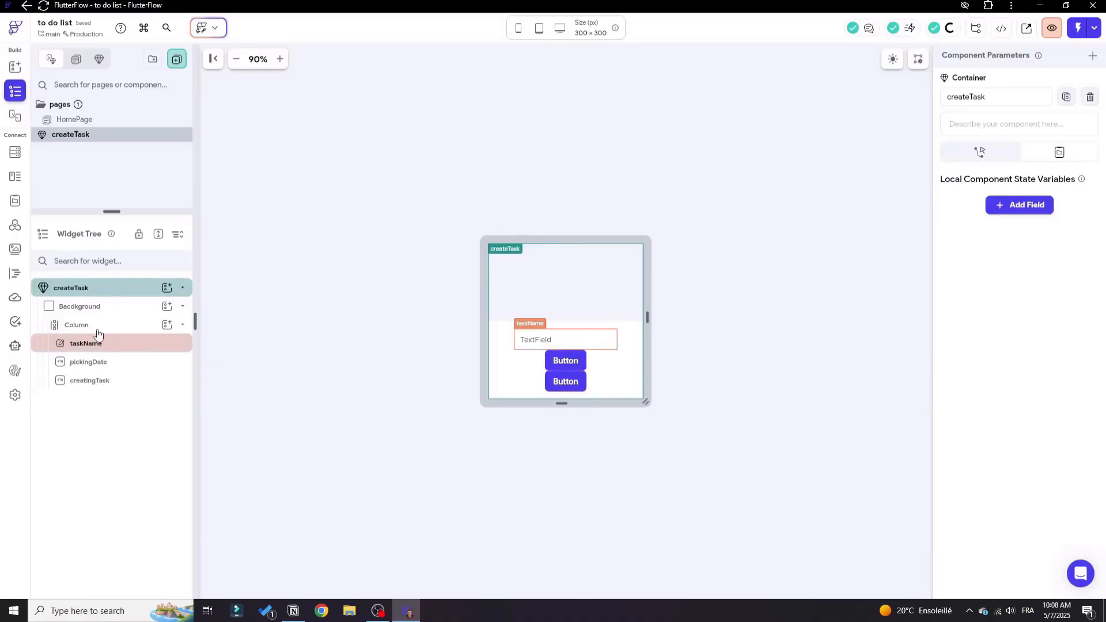
Set the items spacing of the createTask Column to 10.
click(81, 326)
scroll(1043, 403, down, 3)
click(980, 378)
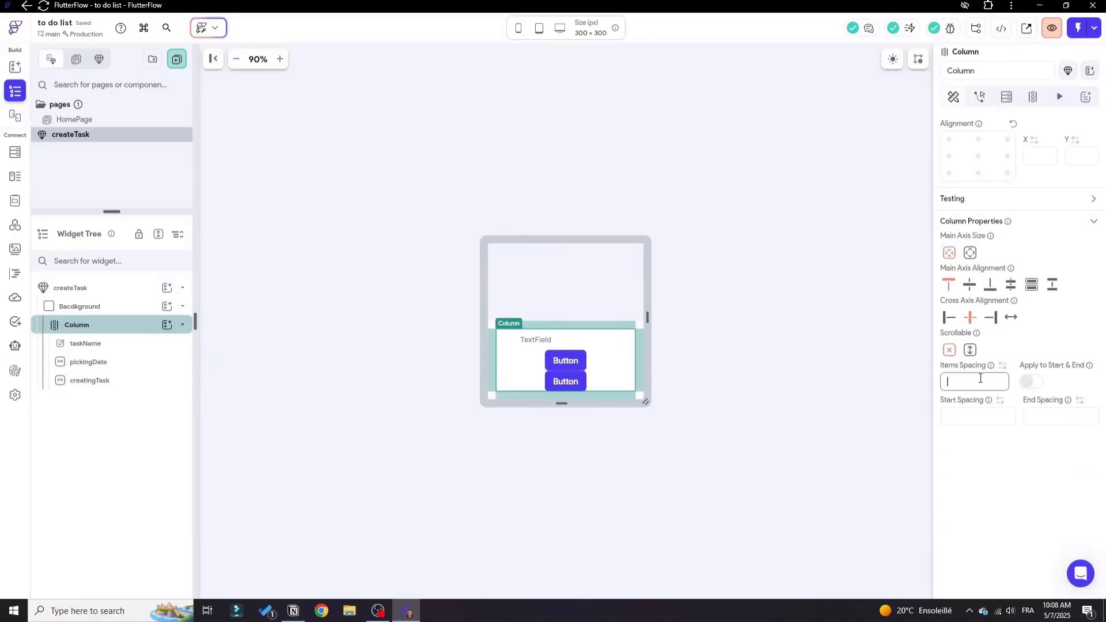
text(15)
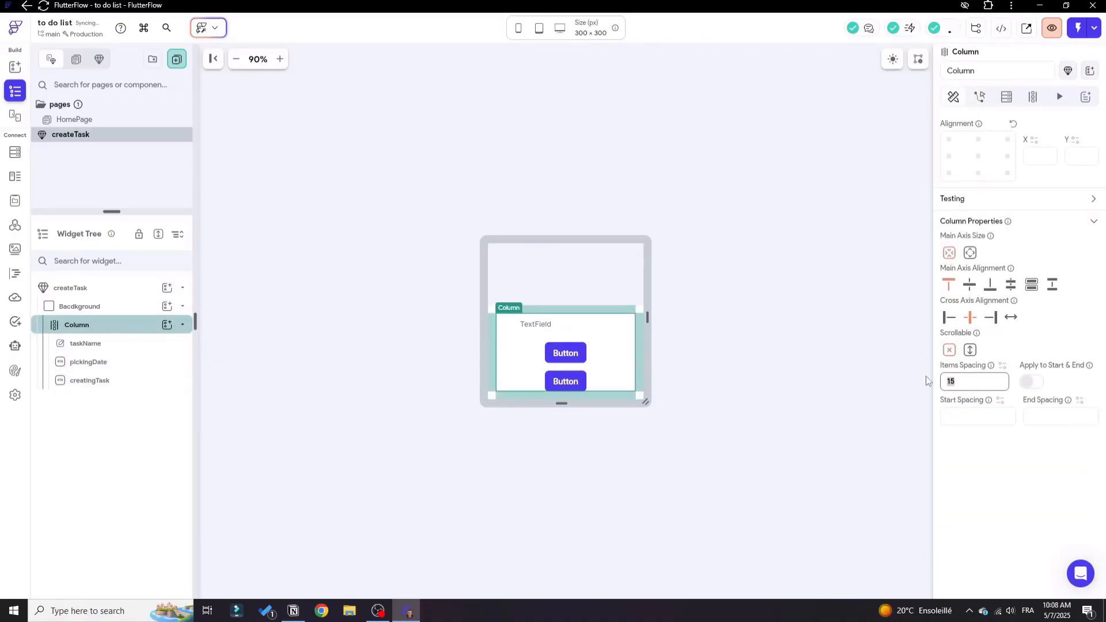
text(10)
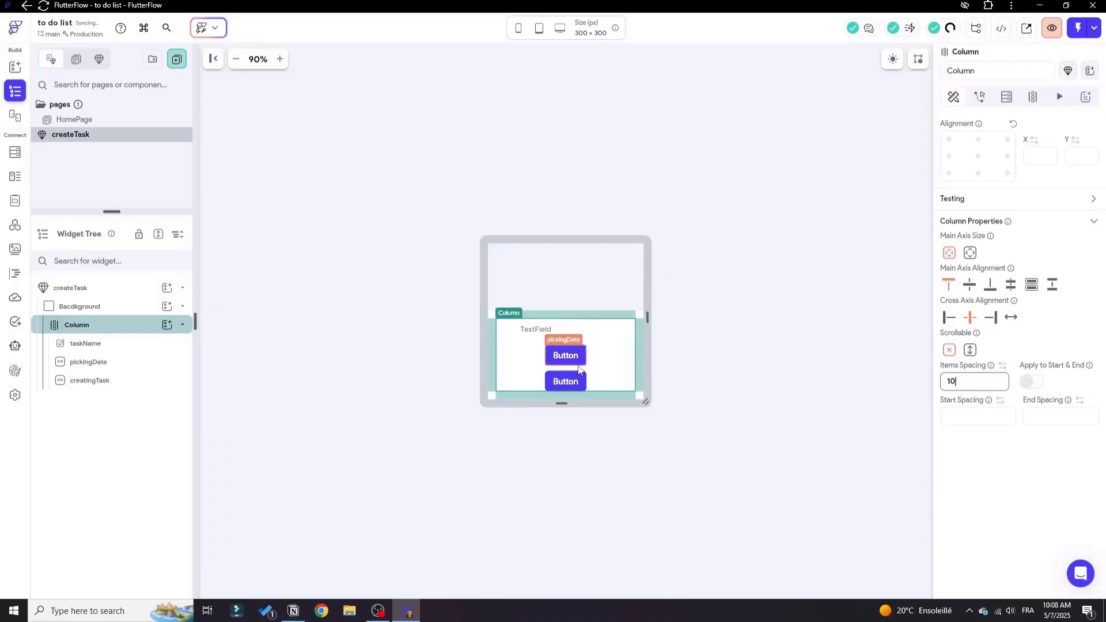
Make the width of the taskName TextField infinite.
click(596, 334)
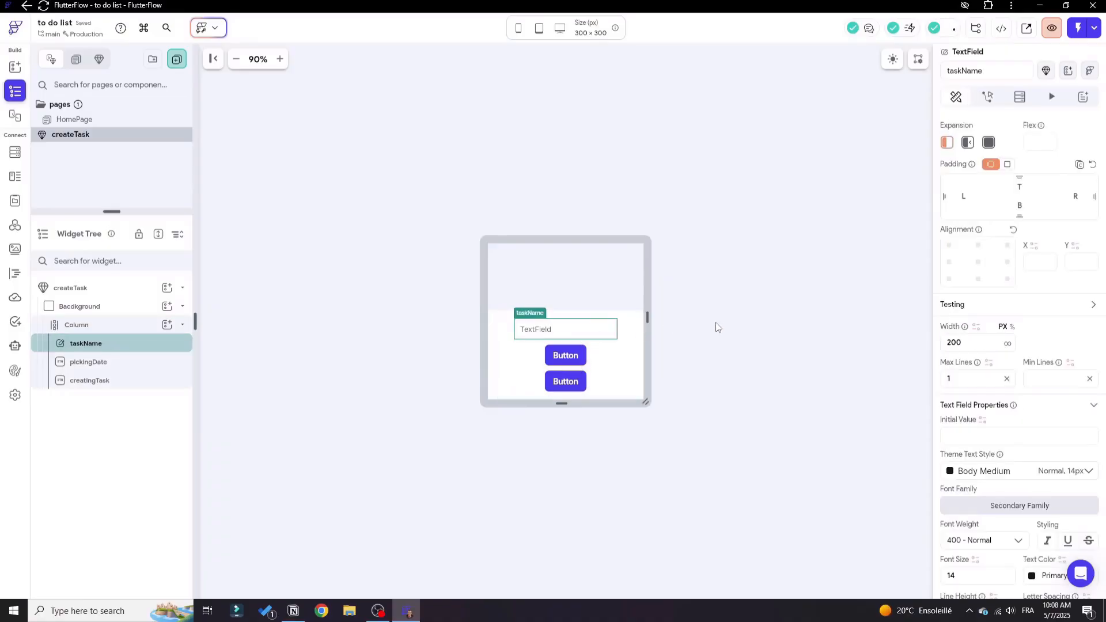
click(726, 304)
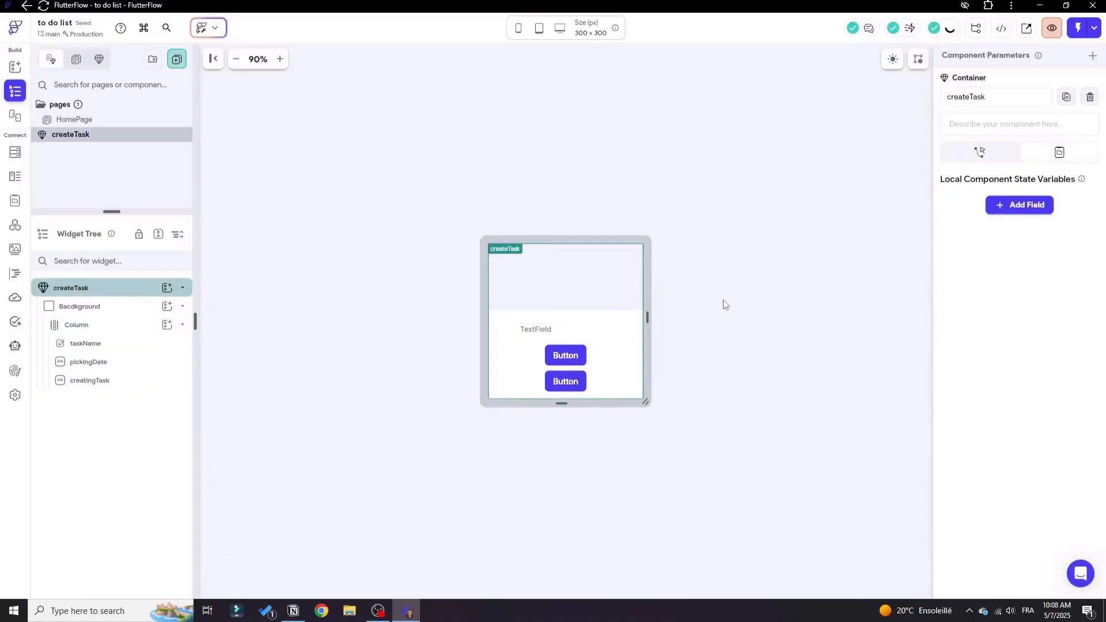
click(618, 329)
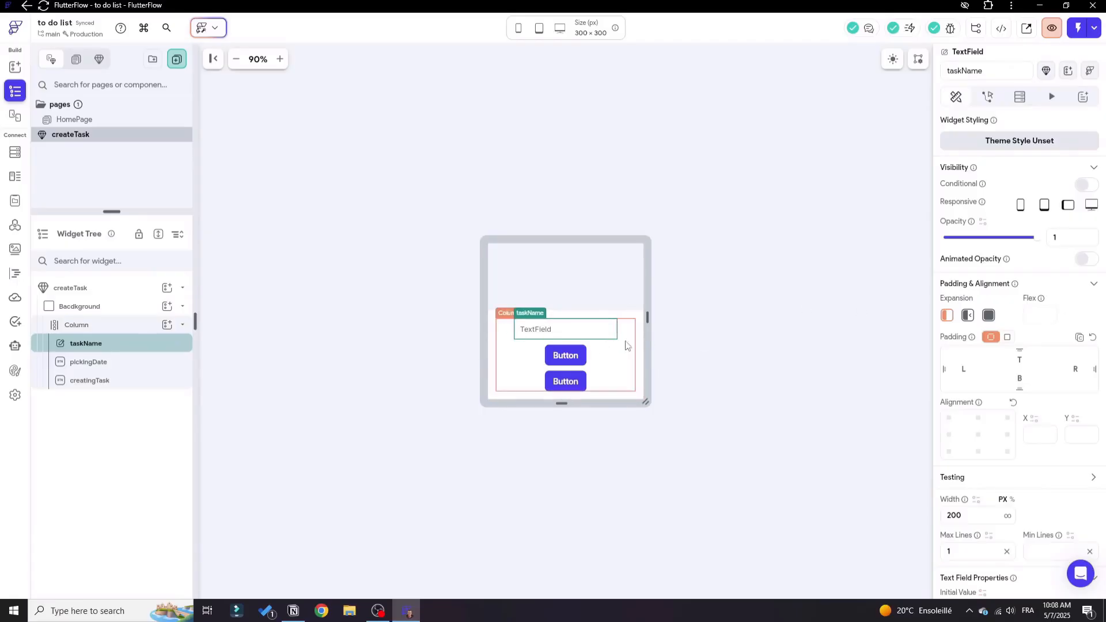
scroll(1003, 344, down, 3)
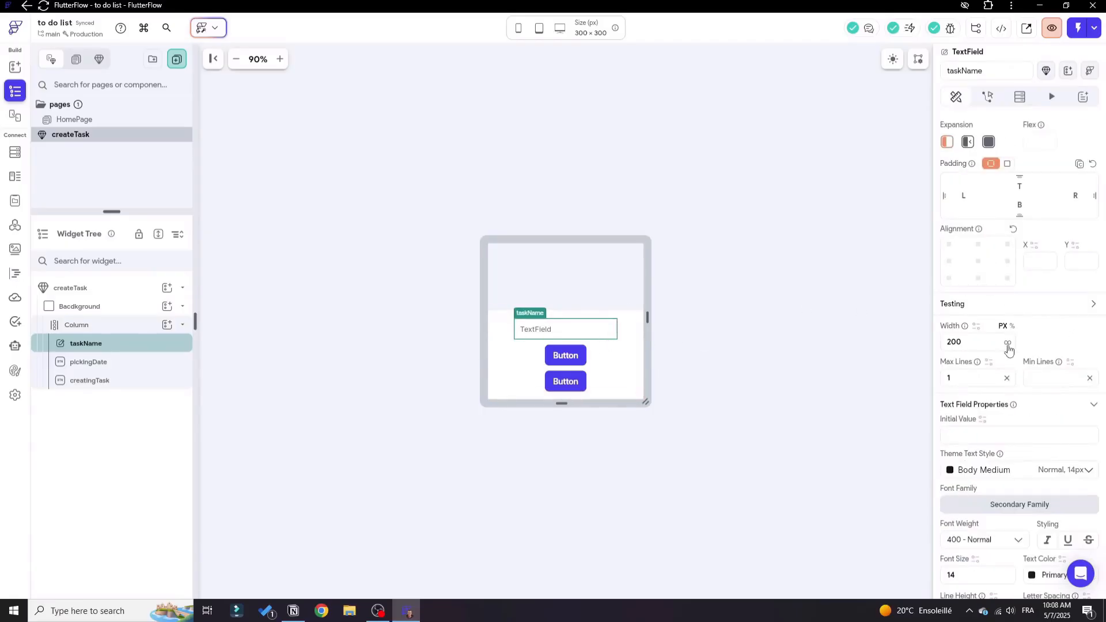
click(1008, 344)
Set the border color of the taskName TextField to the Alternate theme color.
scroll(936, 346, down, 6)
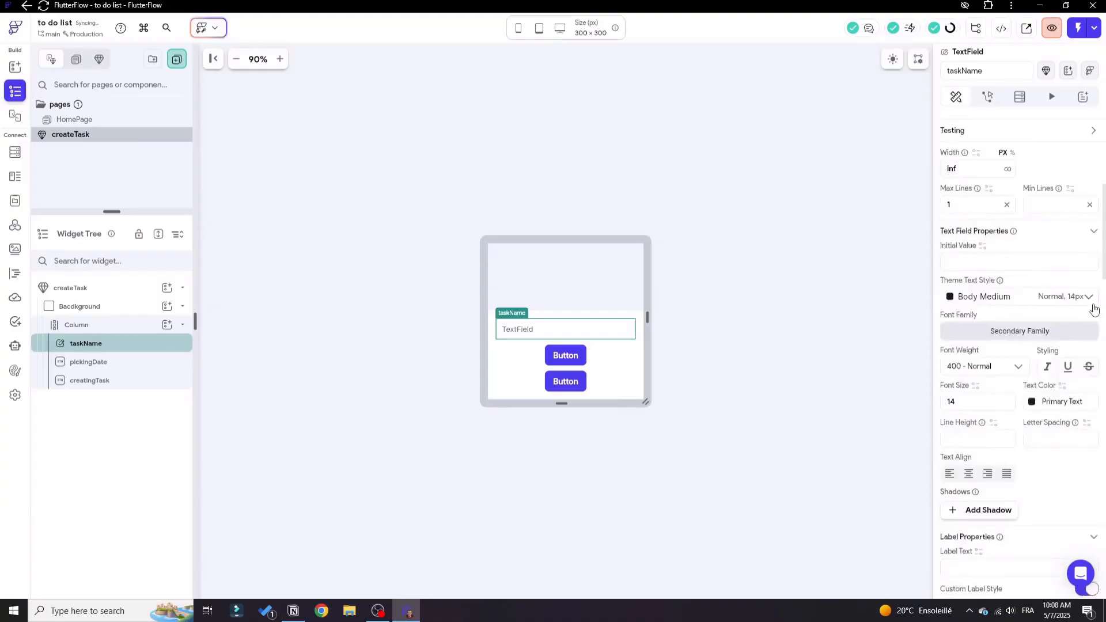
scroll(1060, 346, down, 4)
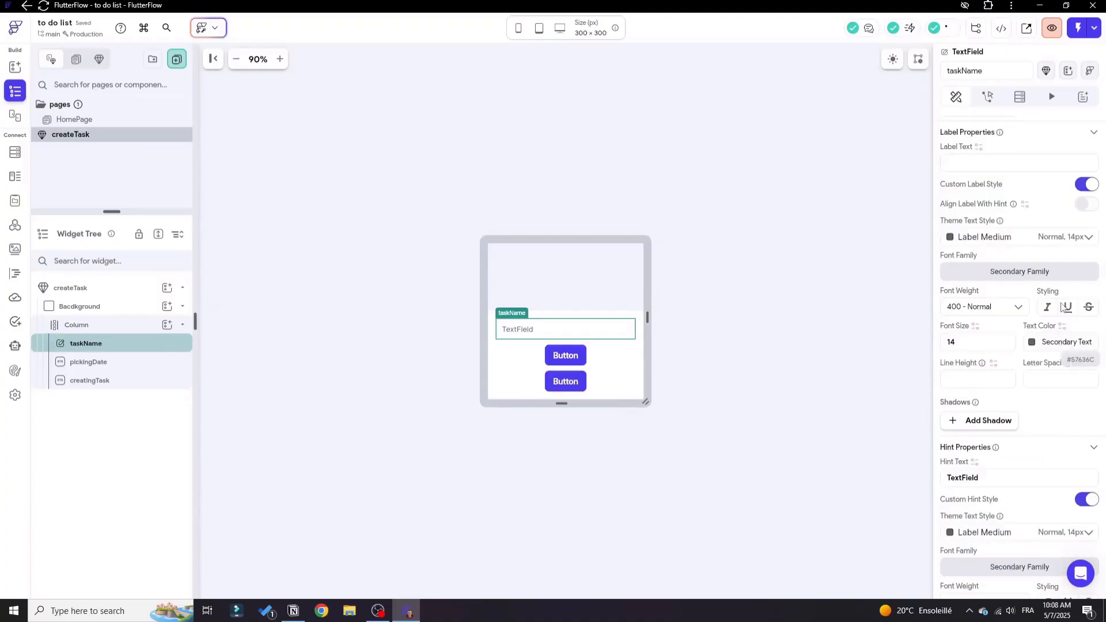
scroll(1013, 349, down, 8)
scroll(1013, 349, down, 3)
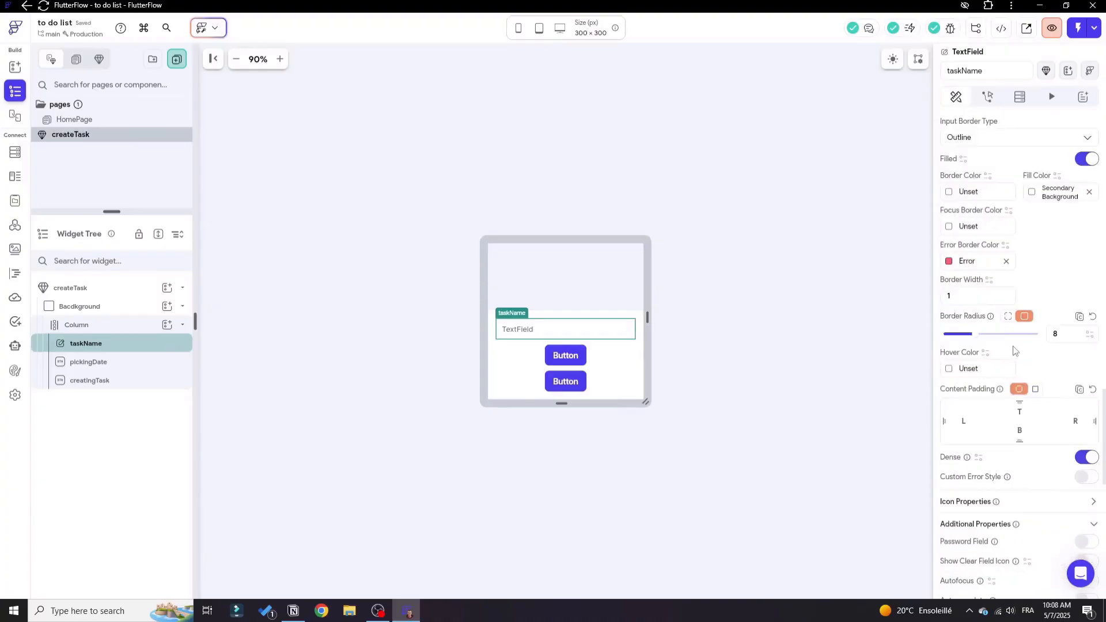
scroll(1013, 349, up, 2)
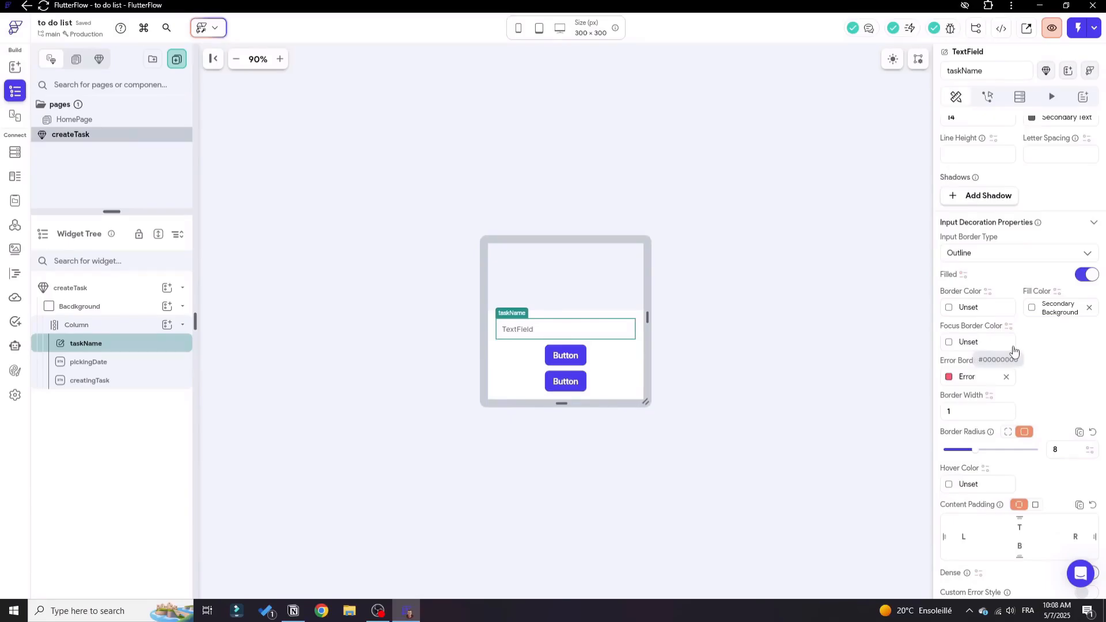
click(949, 310)
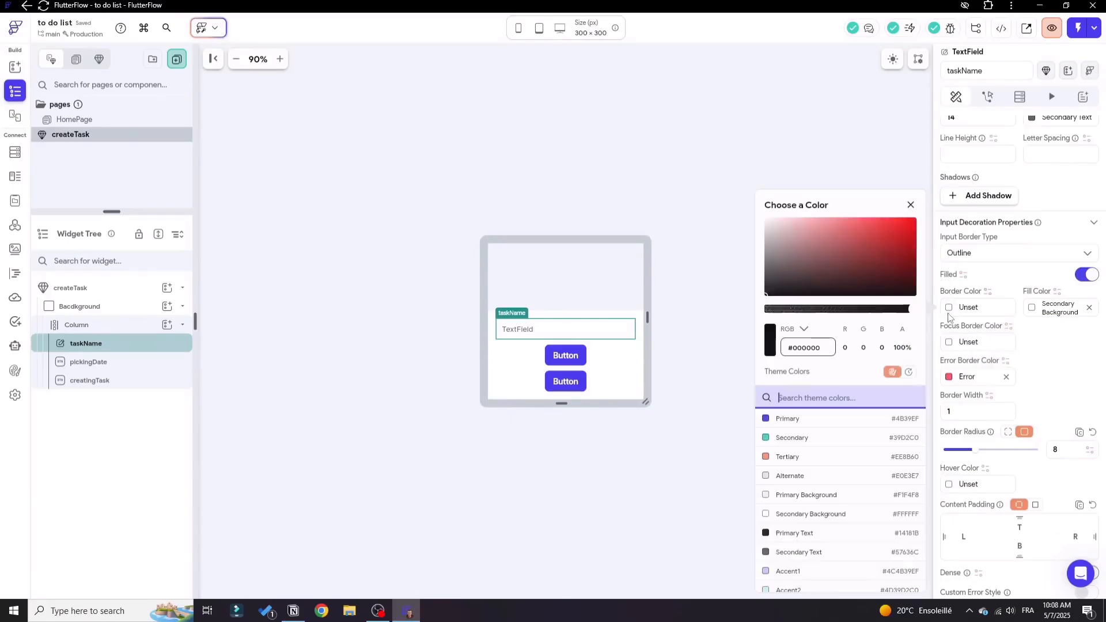
click(798, 476)
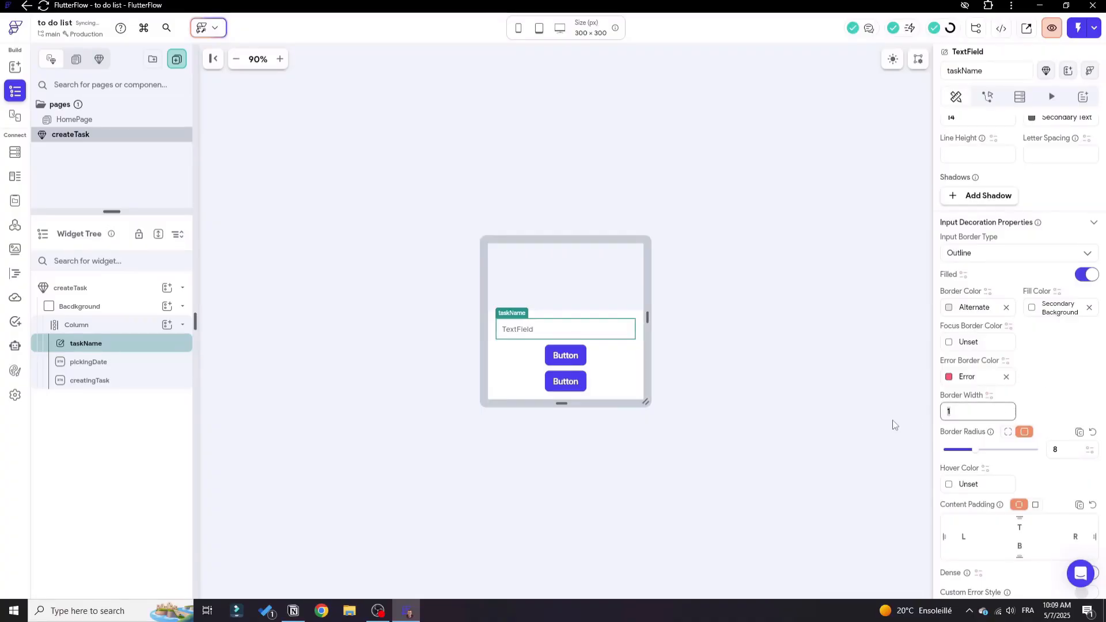
click(895, 421)
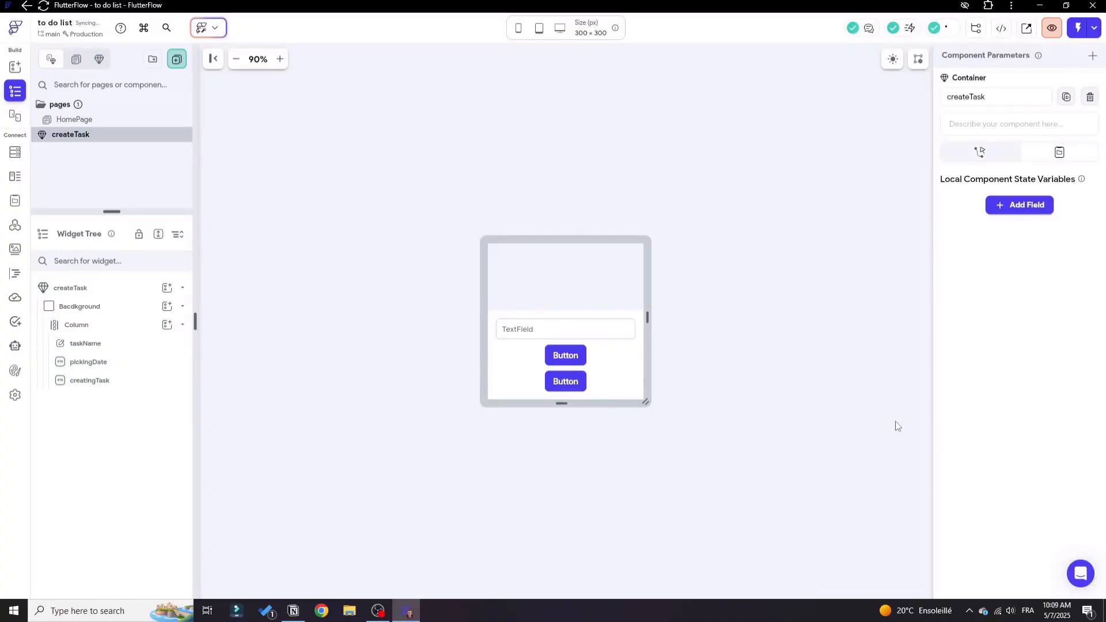
Make the pickingDate button's width infinite and set its text to "Pick a Date".
click(565, 355)
scroll(953, 345, down, 3)
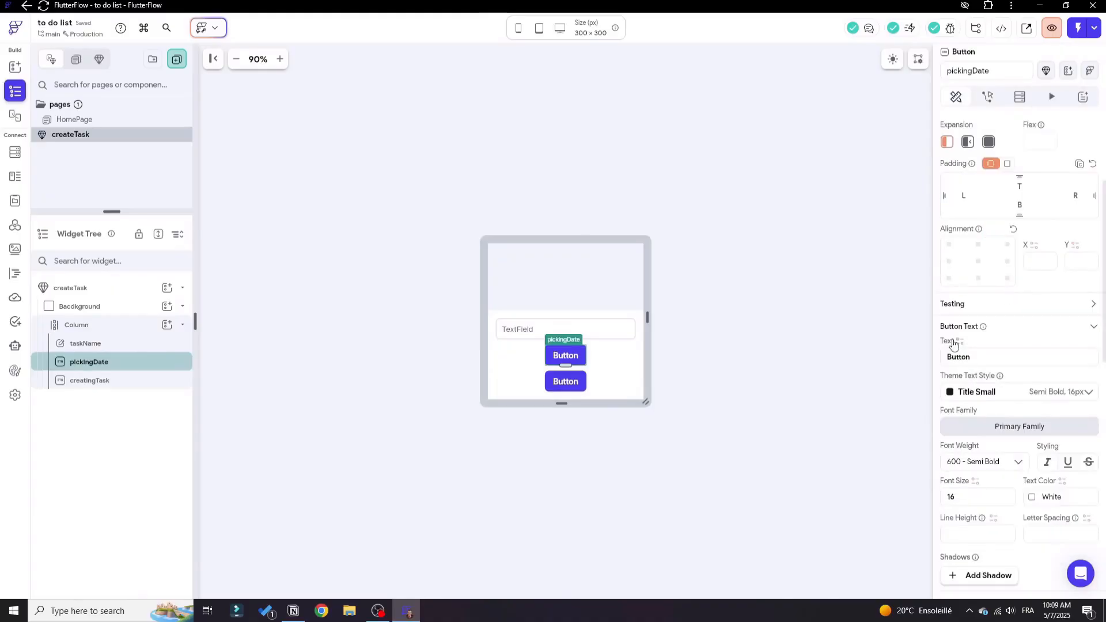
scroll(980, 369, down, 4)
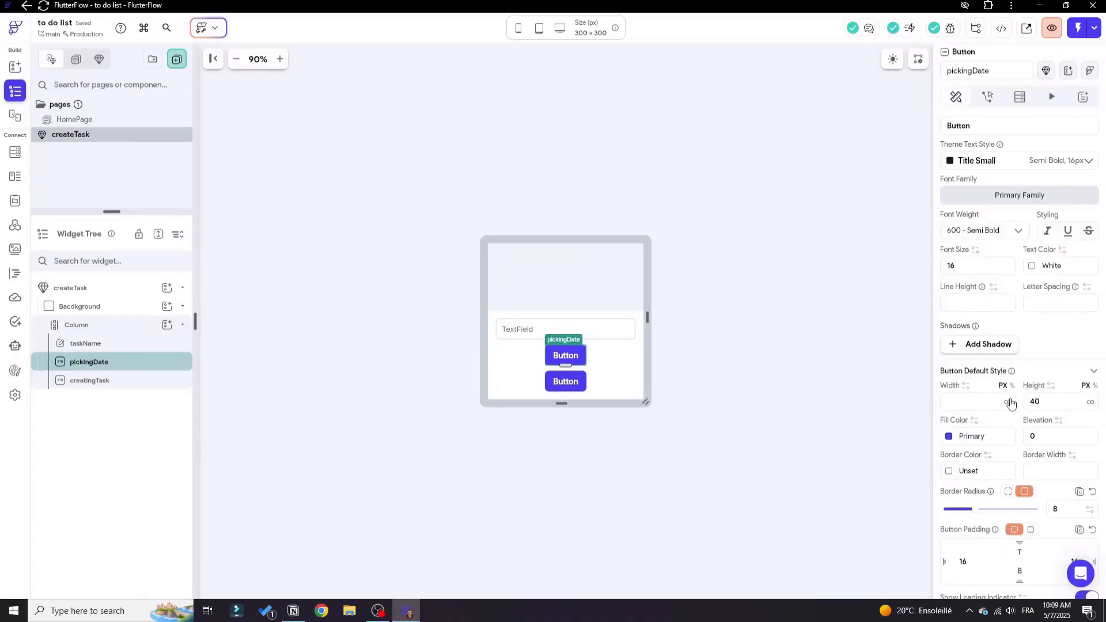
click(1009, 402)
scroll(1002, 351, up, 4)
click(984, 360)
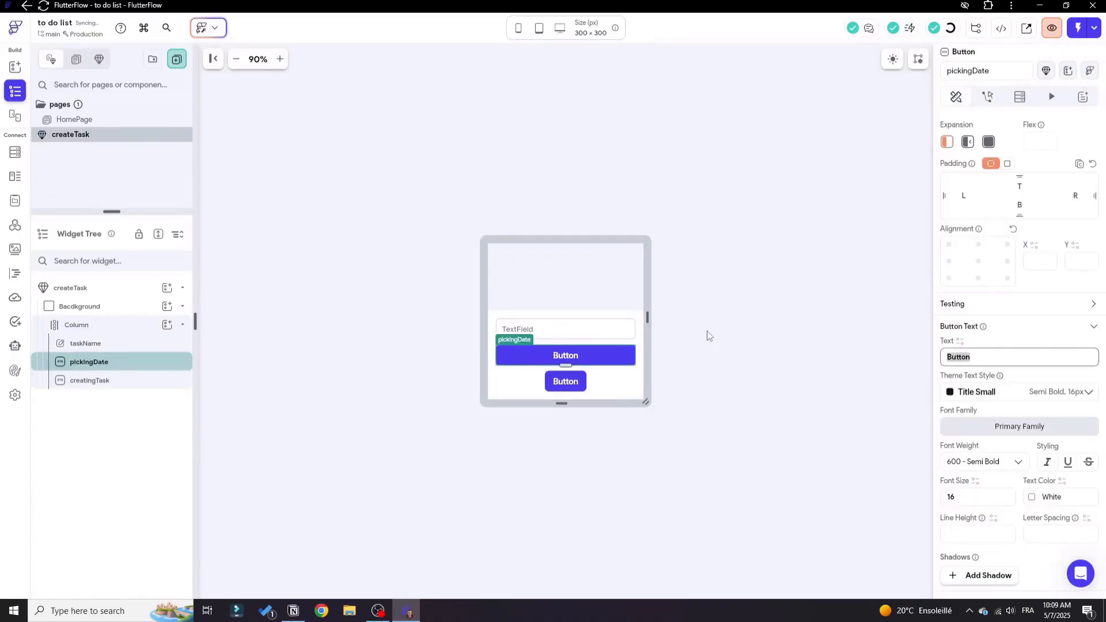
text(Pick a Date)
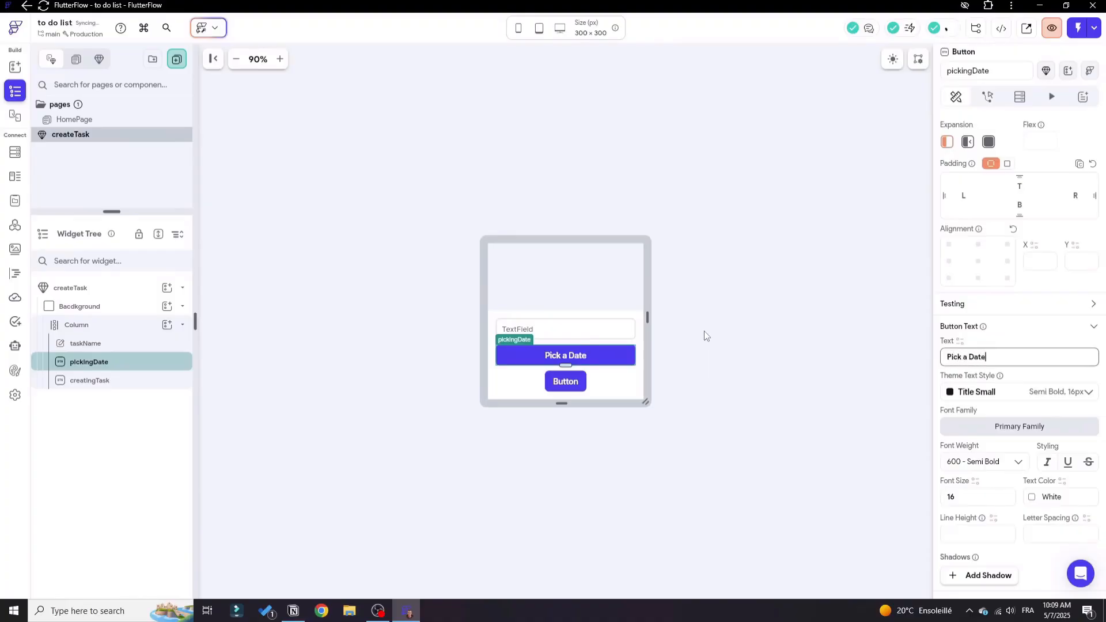
click(703, 330)
Set the creatingTask button's text to "Crate Task" and make its width infinite.
click(566, 387)
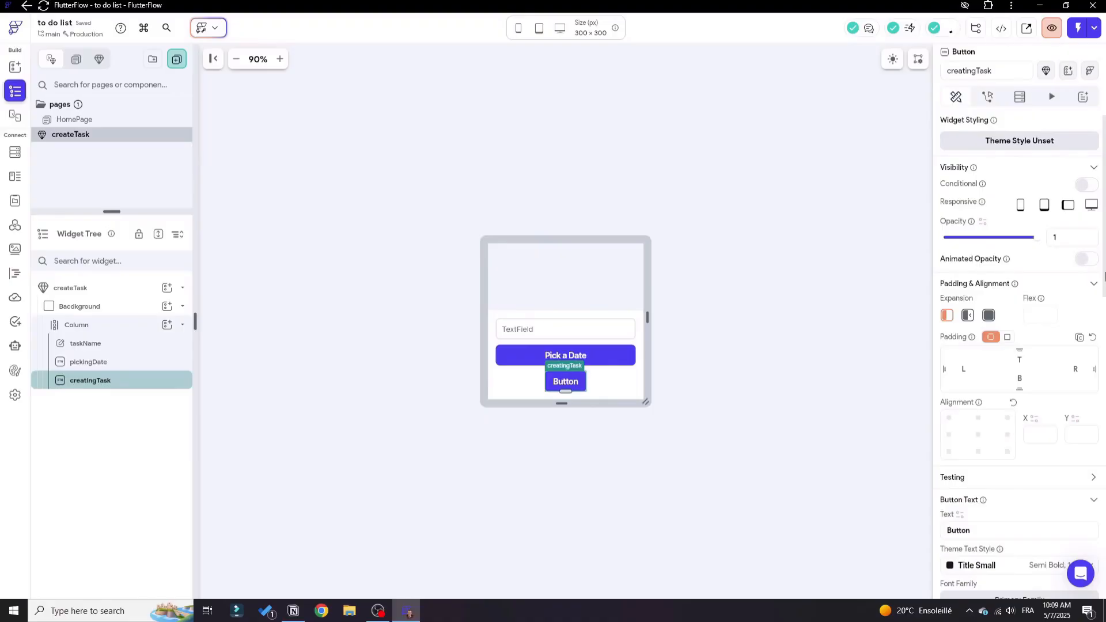
scroll(1104, 277, down, 3)
double_click(1016, 363)
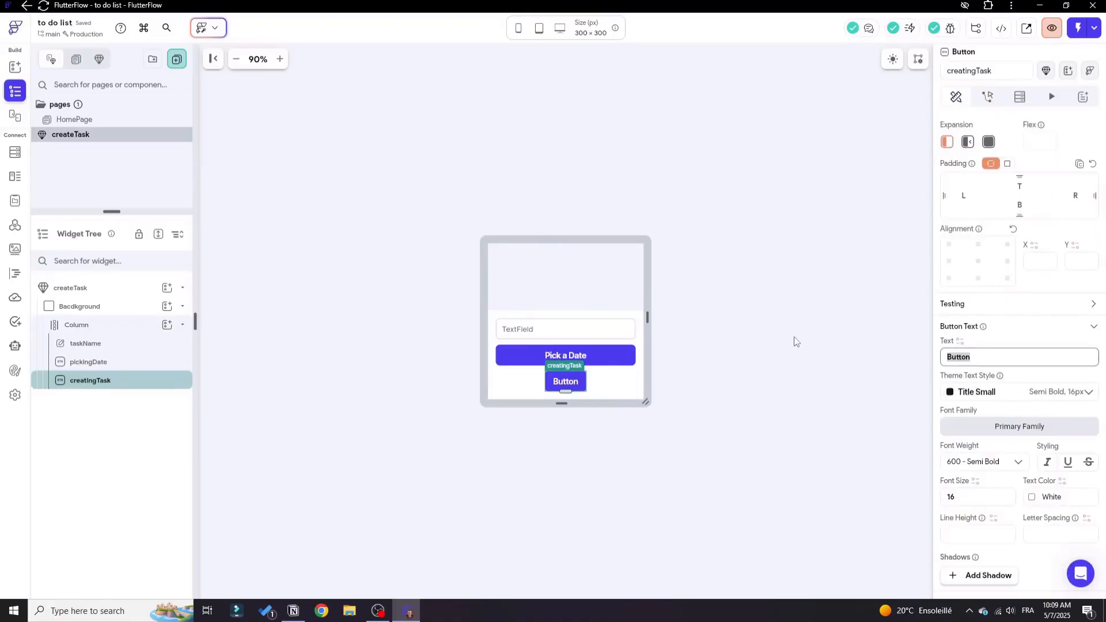
text(Crate Task)
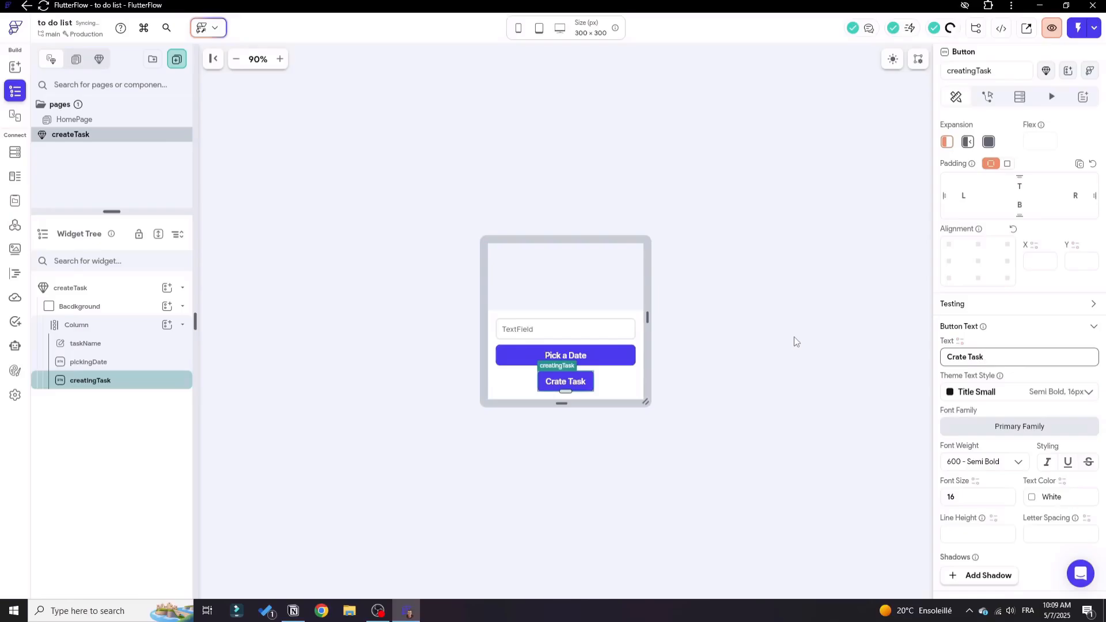
scroll(1004, 386, down, 2)
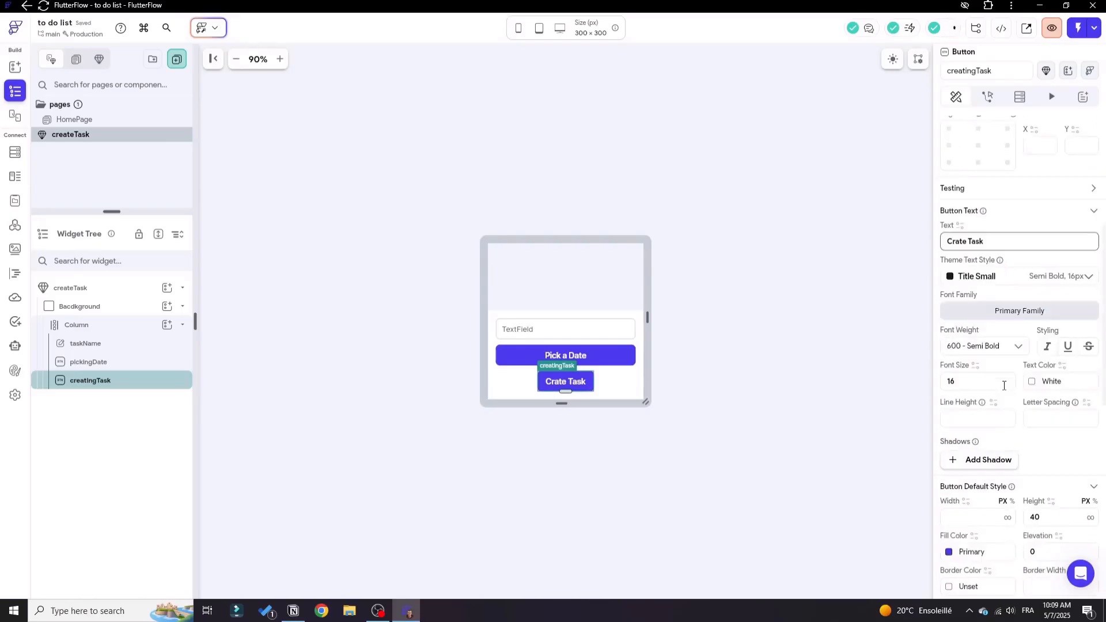
scroll(1004, 385, down, 2)
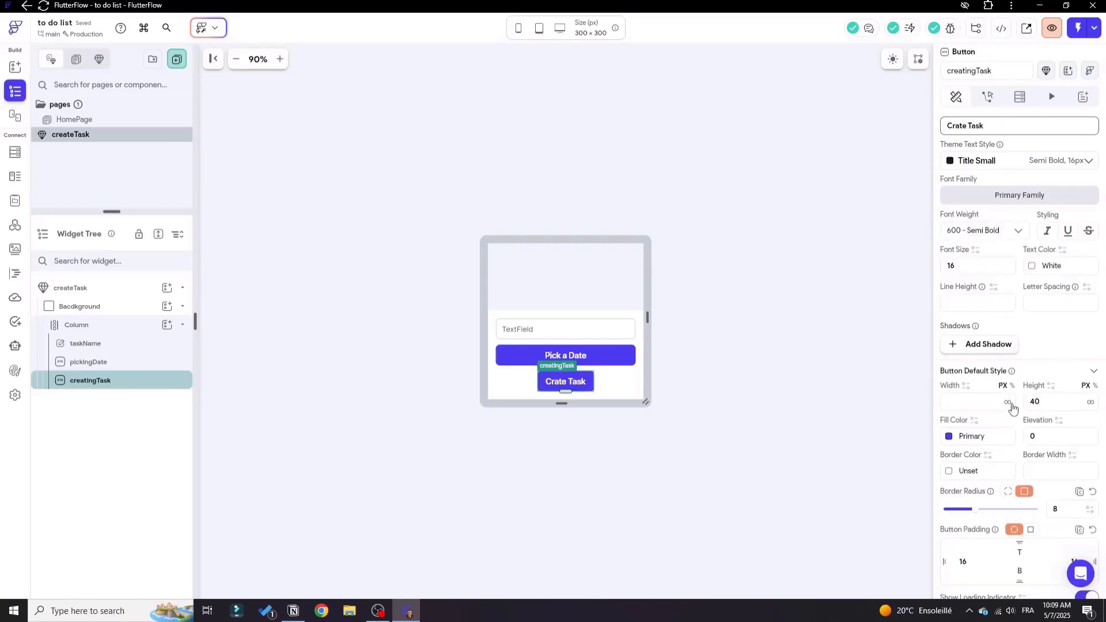
click(1008, 402)
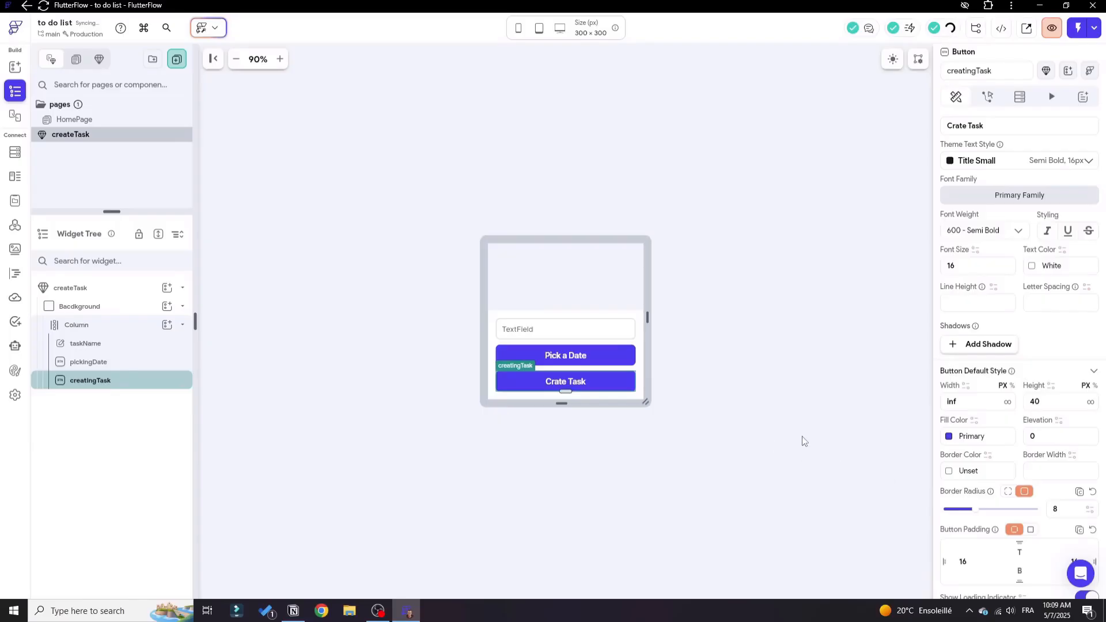
Set the creatingTask button's fill color to the Secondary theme color.
click(948, 437)
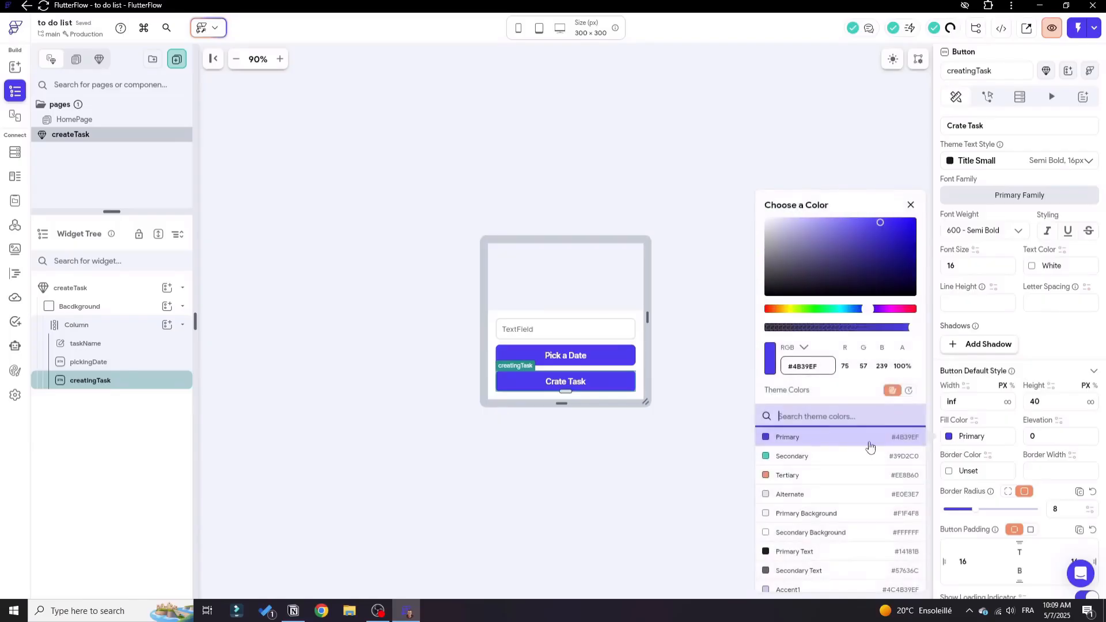
click(767, 456)
click(693, 410)
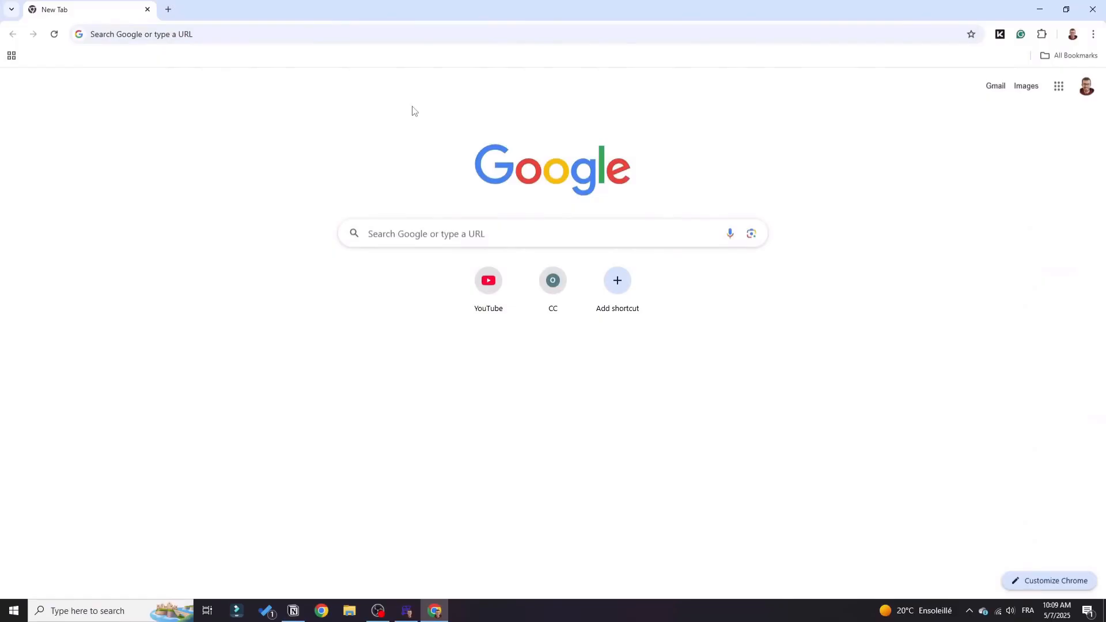
Open the Supabase dashboard in the browser and go to the organization's project list.
click(236, 32)
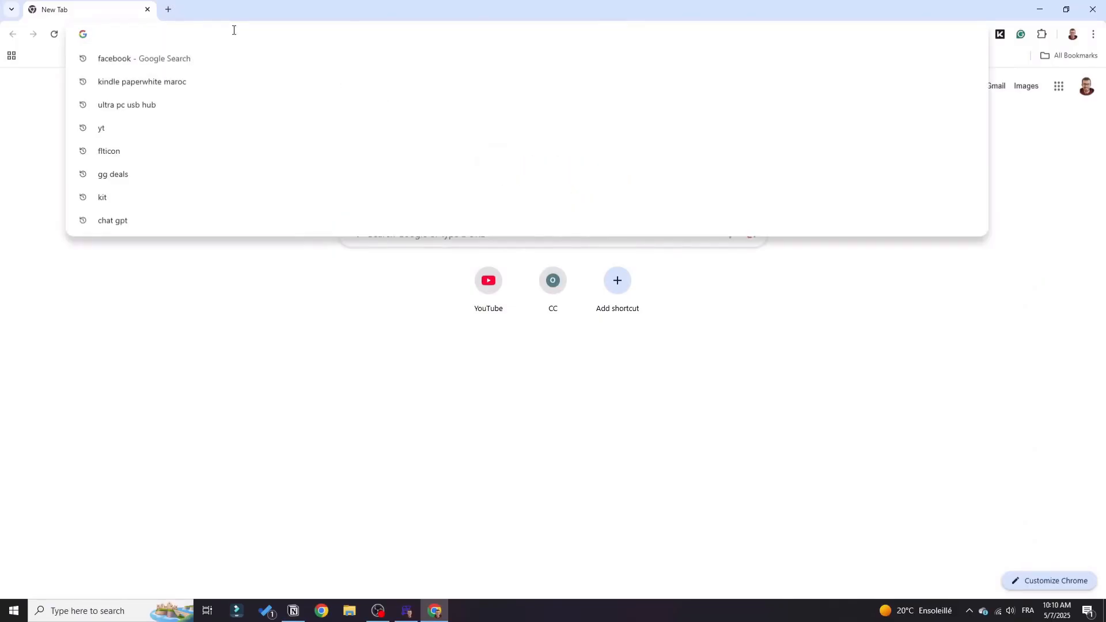
text(supabase.com/dashboard/project/zfcbfcnpovrwgjwwnfop/editor/47848)
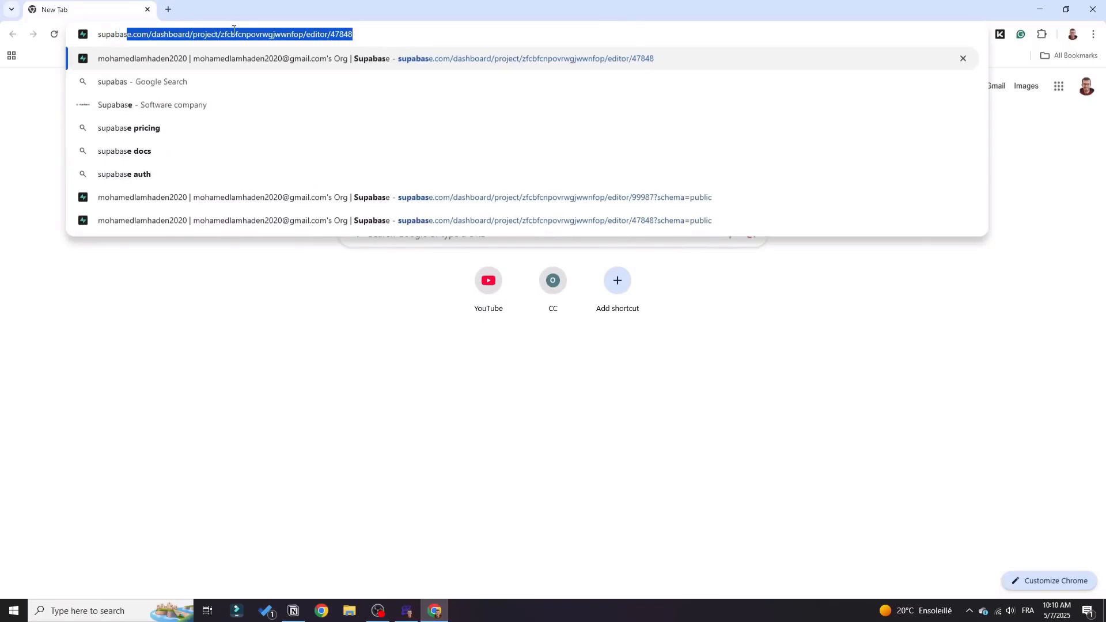
key(Return)
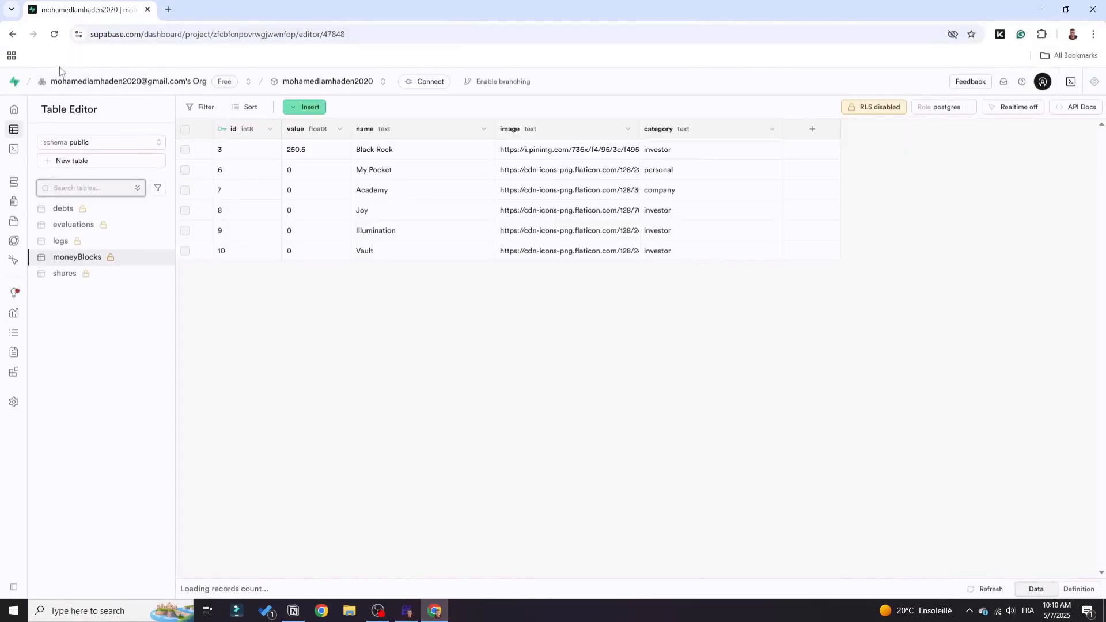
click(13, 85)
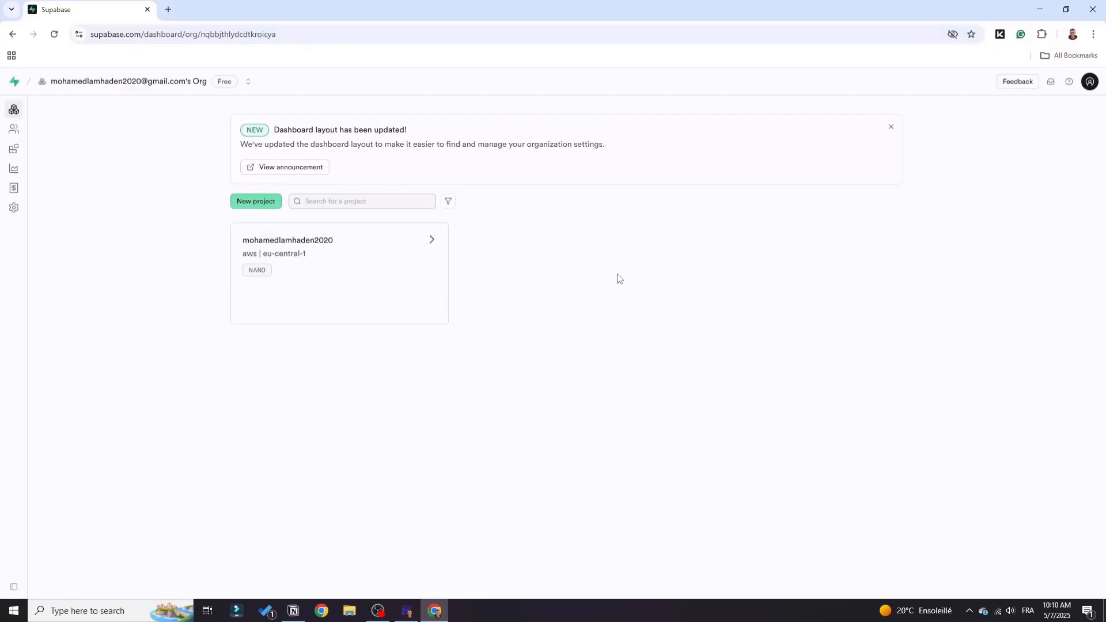
Create a new project named "to do", entering the database password, and dismiss the browser's password update offer.
click(259, 204)
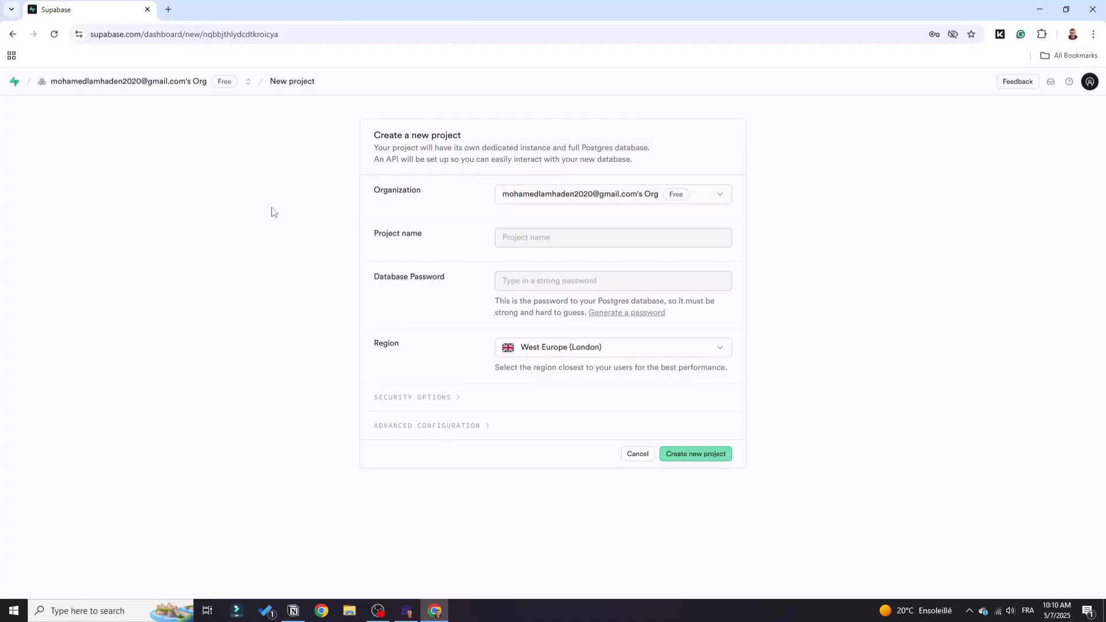
click(527, 246)
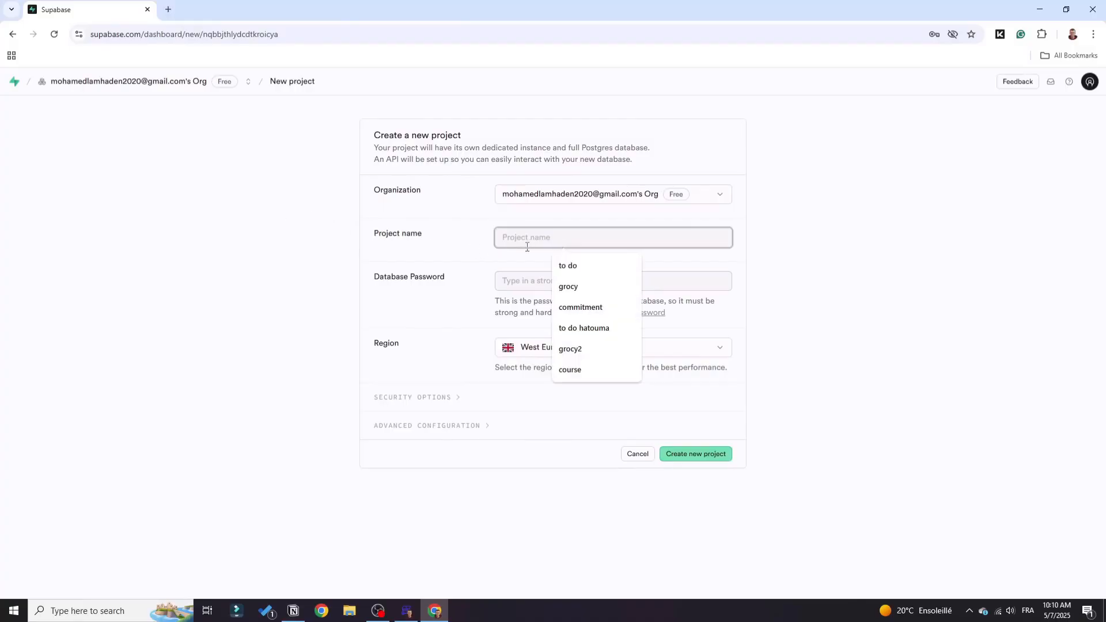
click(586, 265)
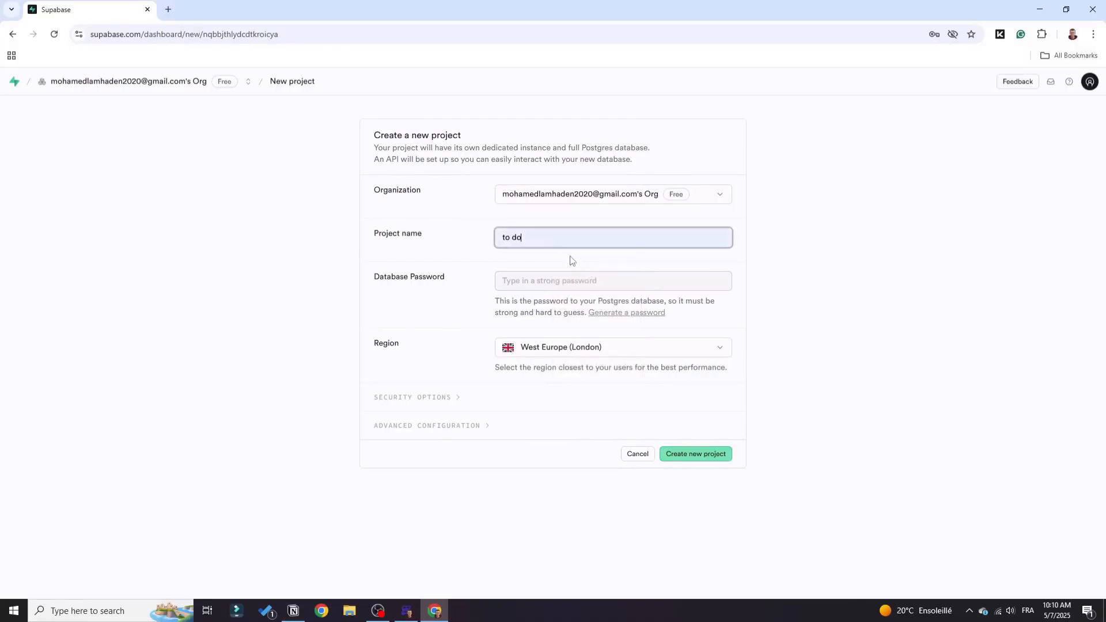
click(540, 284)
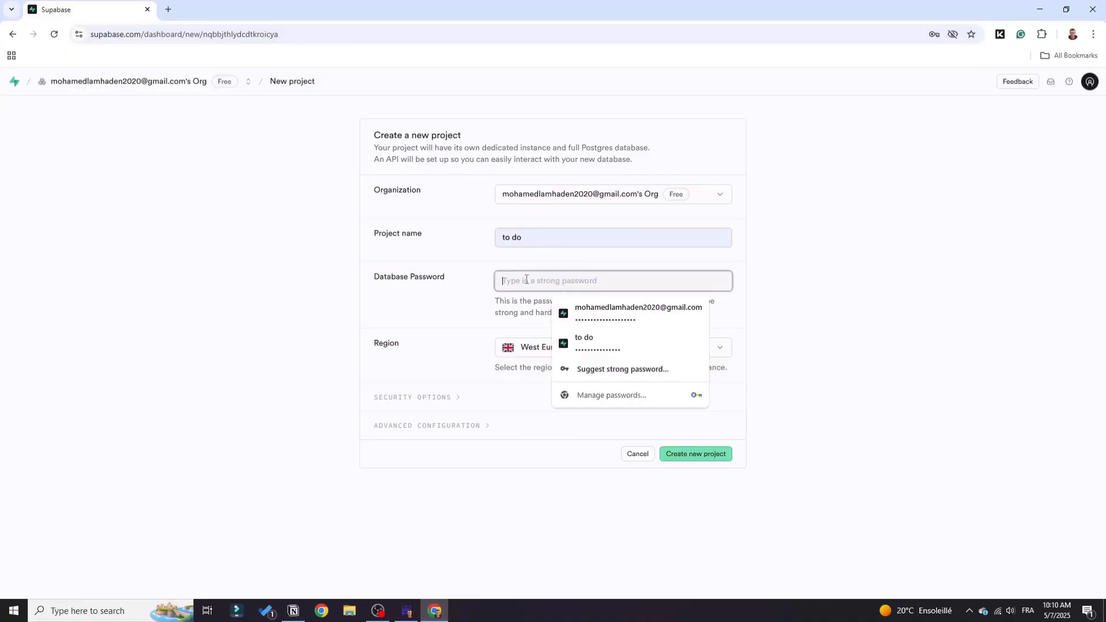
text(•••••••••••)
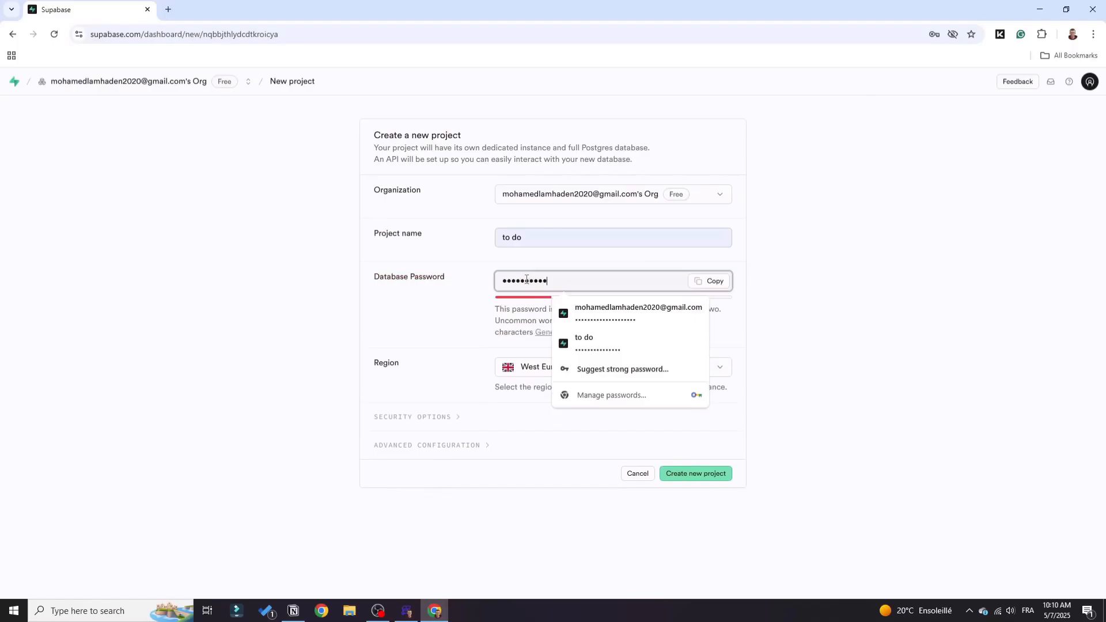
text(••••••••••)
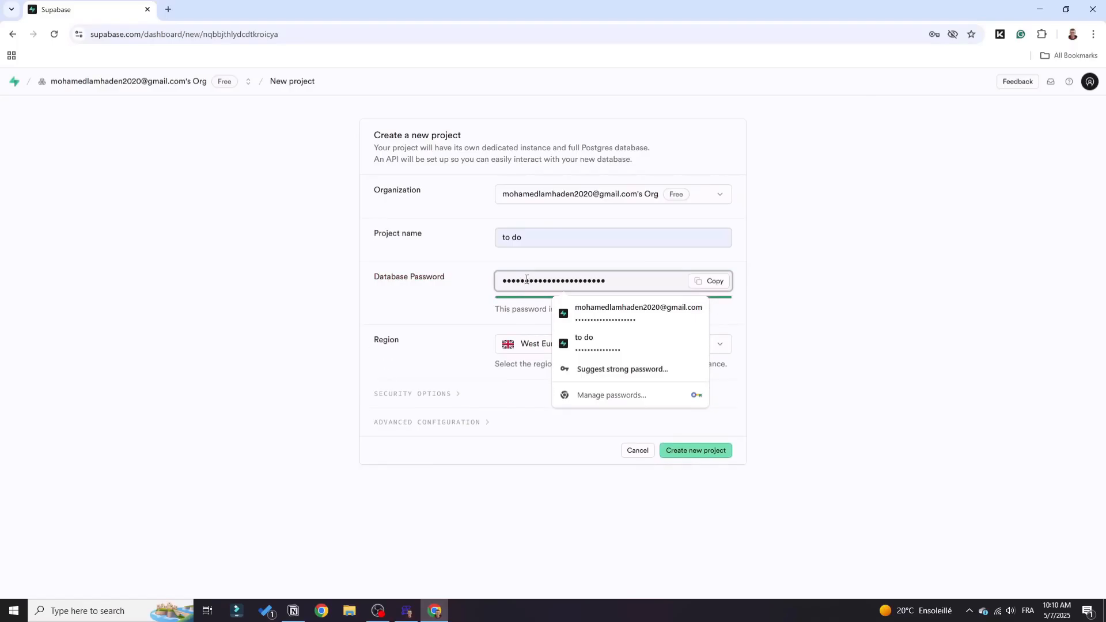
click(488, 280)
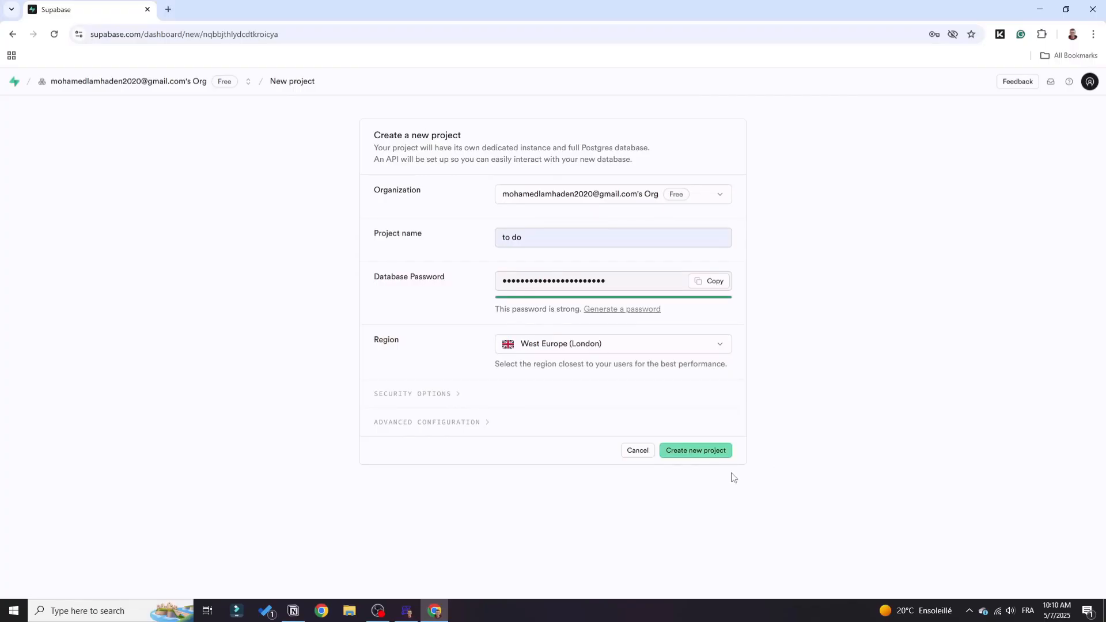
click(683, 455)
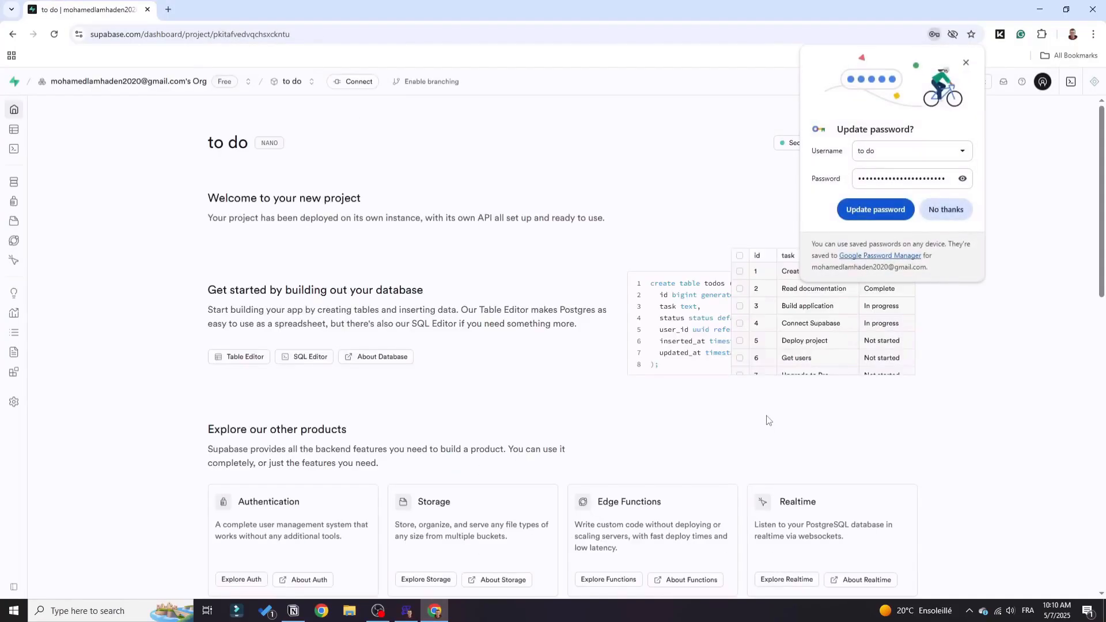
click(966, 64)
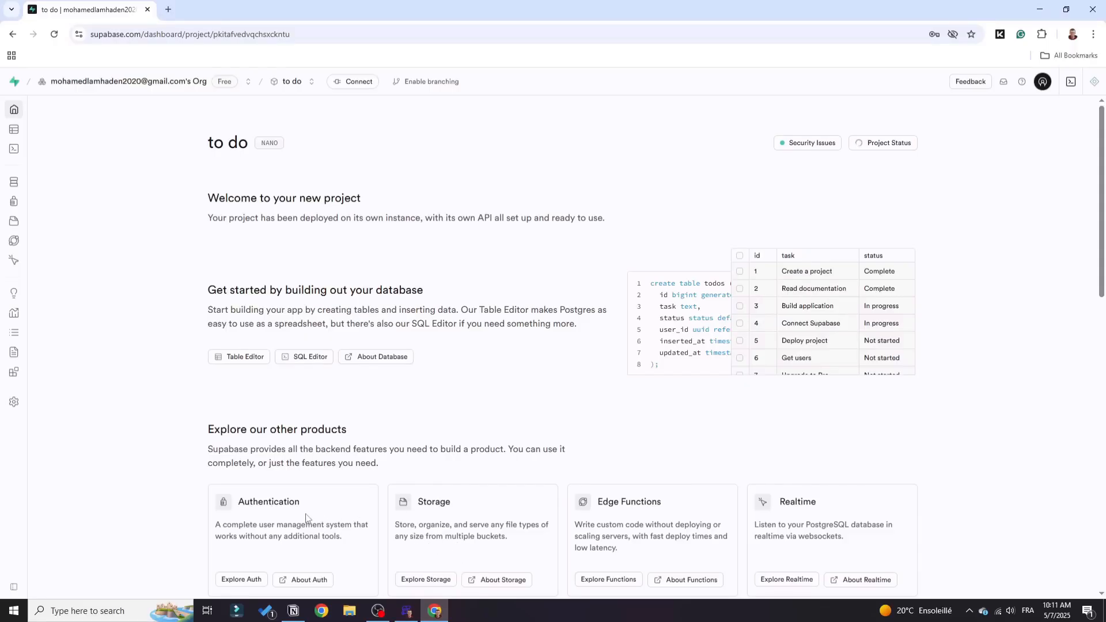
Start a new table named "tasks" in the public schema and turn off Row Level Security for it.
mouse_move(7, 194)
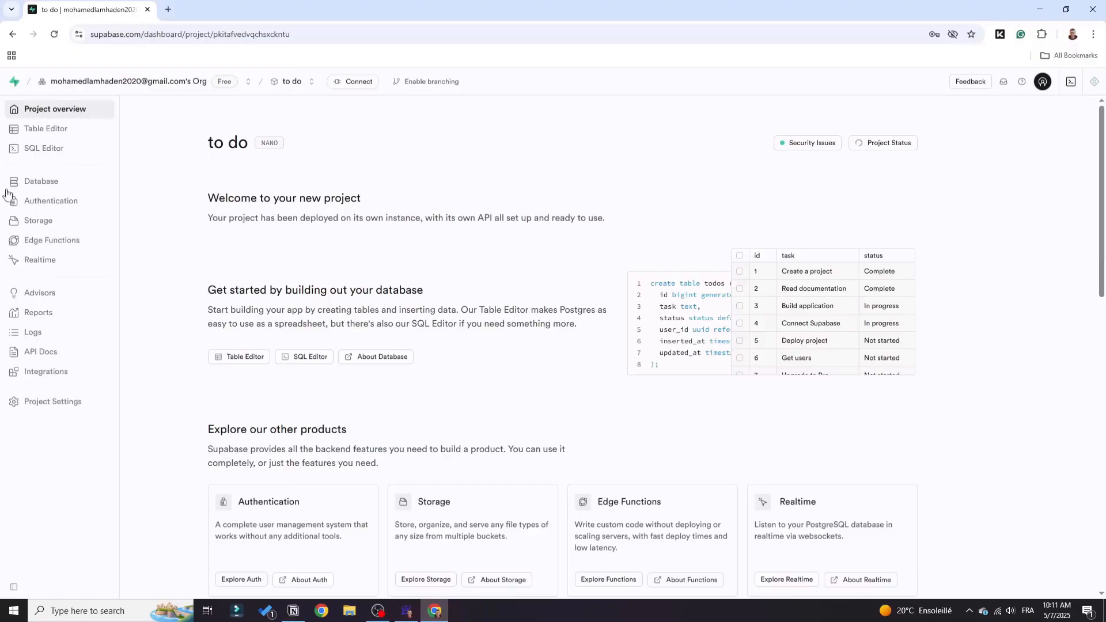
click(65, 136)
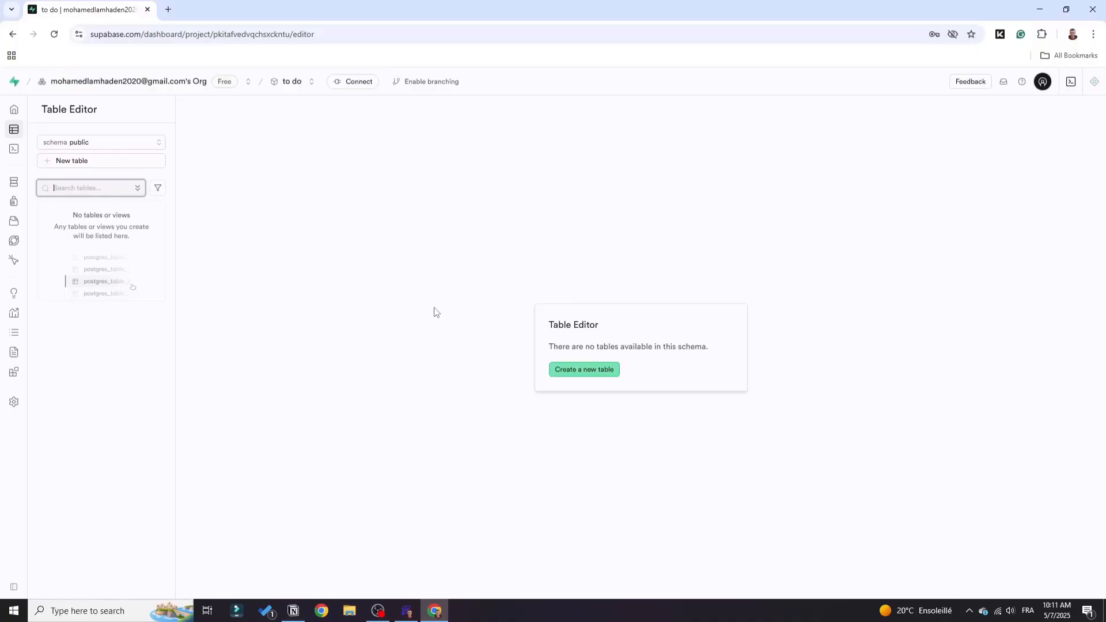
click(596, 372)
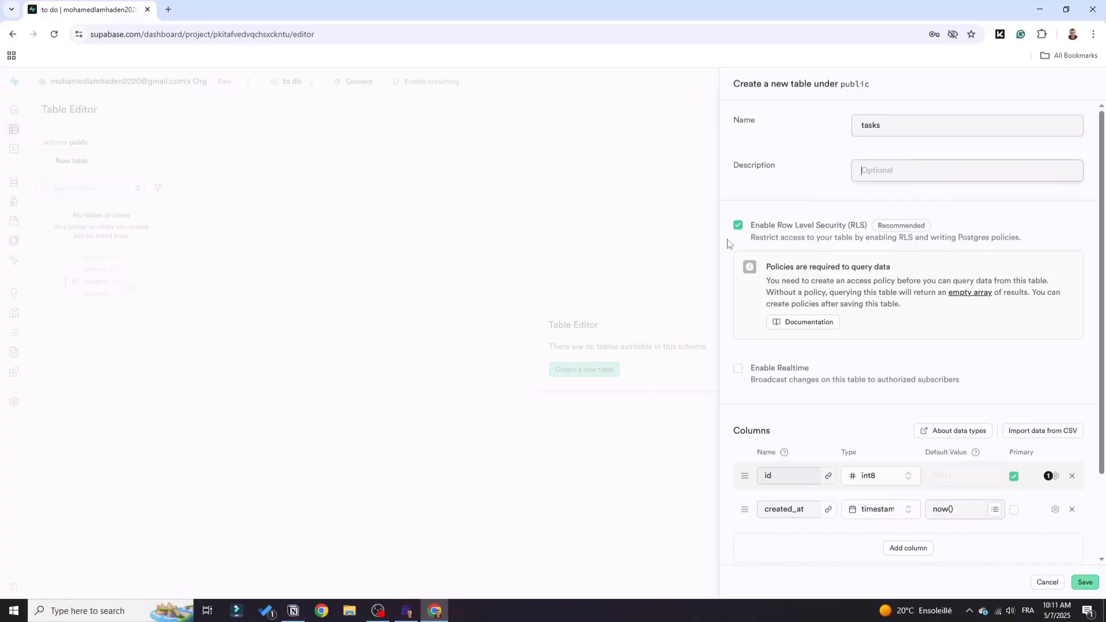
click(737, 225)
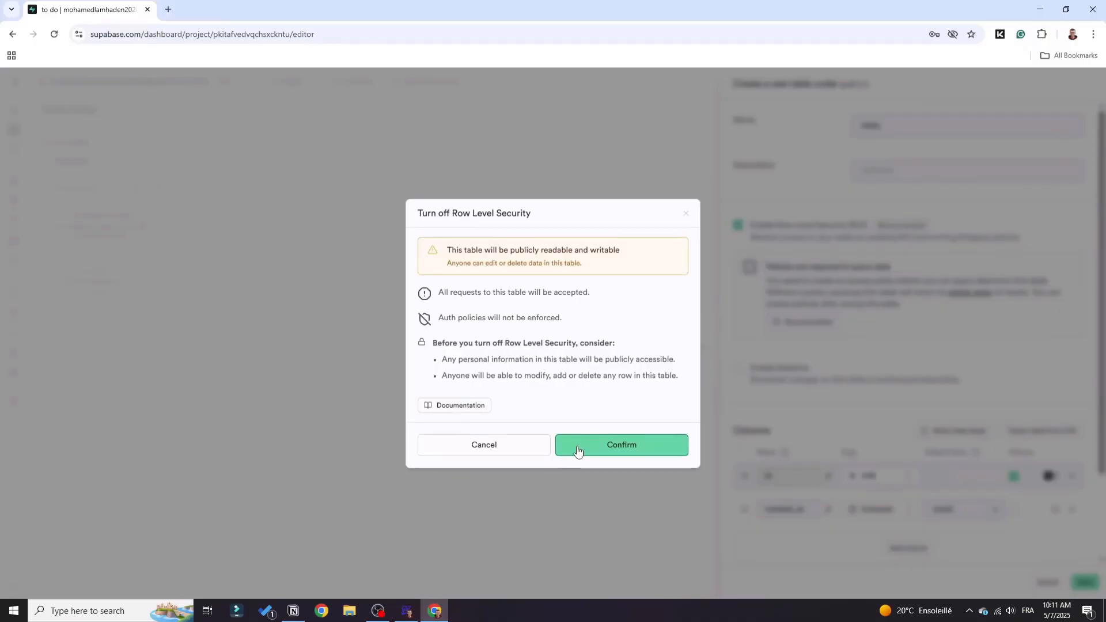
click(577, 447)
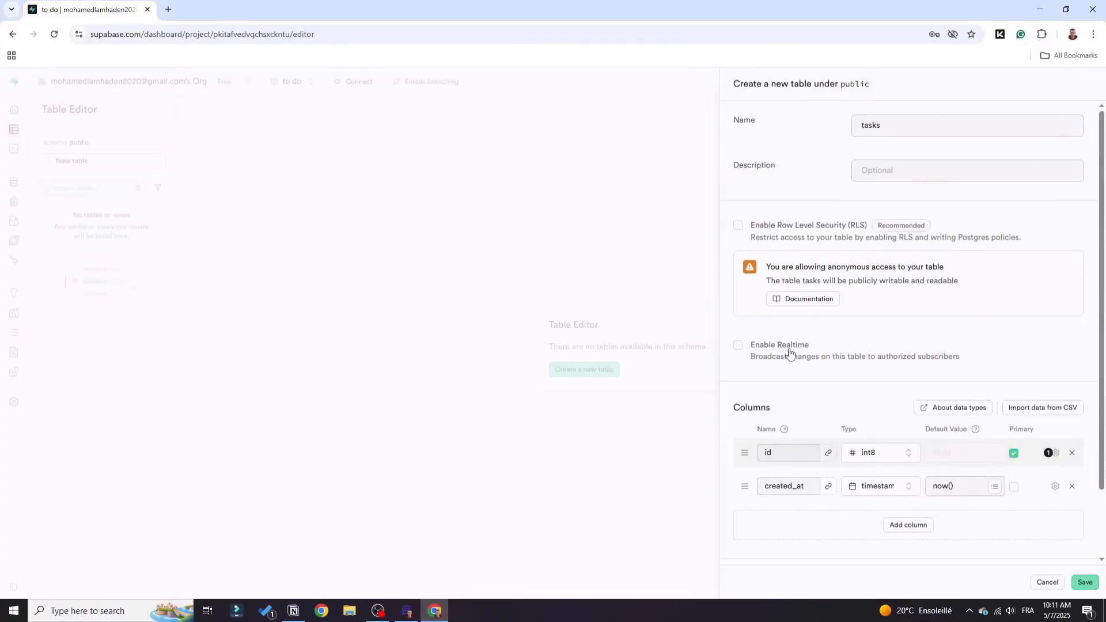
scroll(790, 350, down, 2)
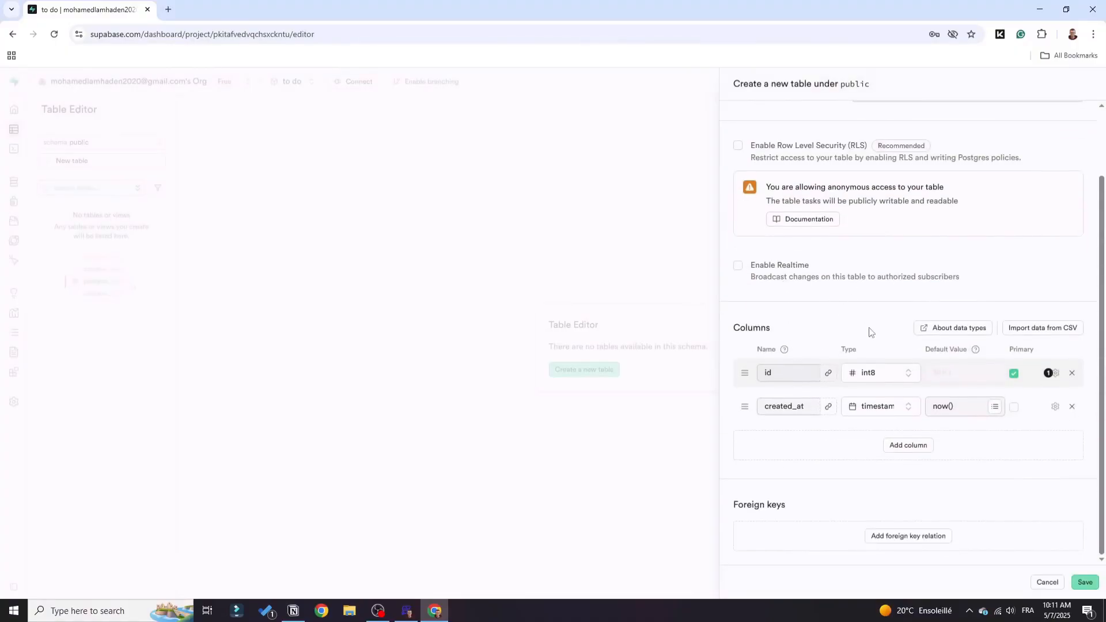
double_click(789, 371)
Create a blank Google Sheets spreadsheet in a new browser tab and close the Tables sidebar.
click(169, 9)
click(198, 32)
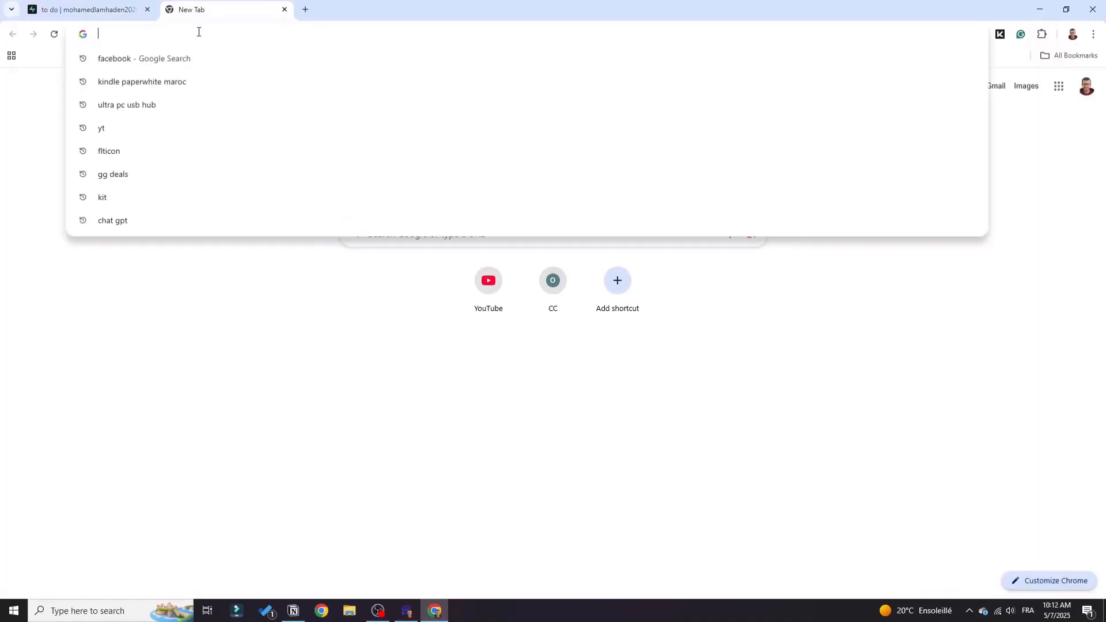
click(1058, 86)
scroll(1002, 259, down, 5)
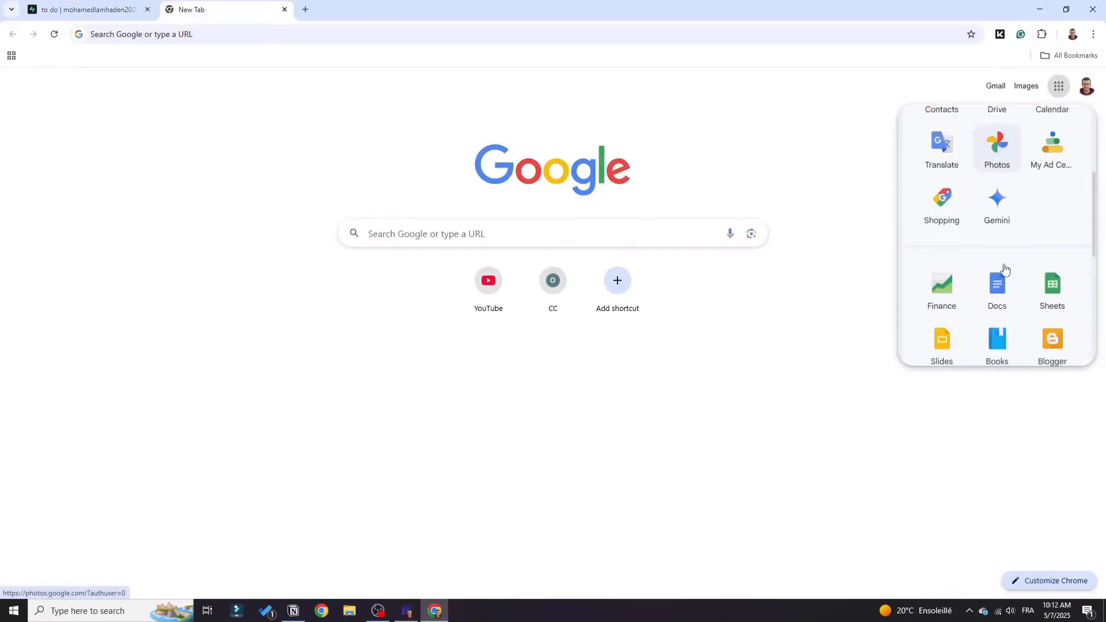
click(1058, 230)
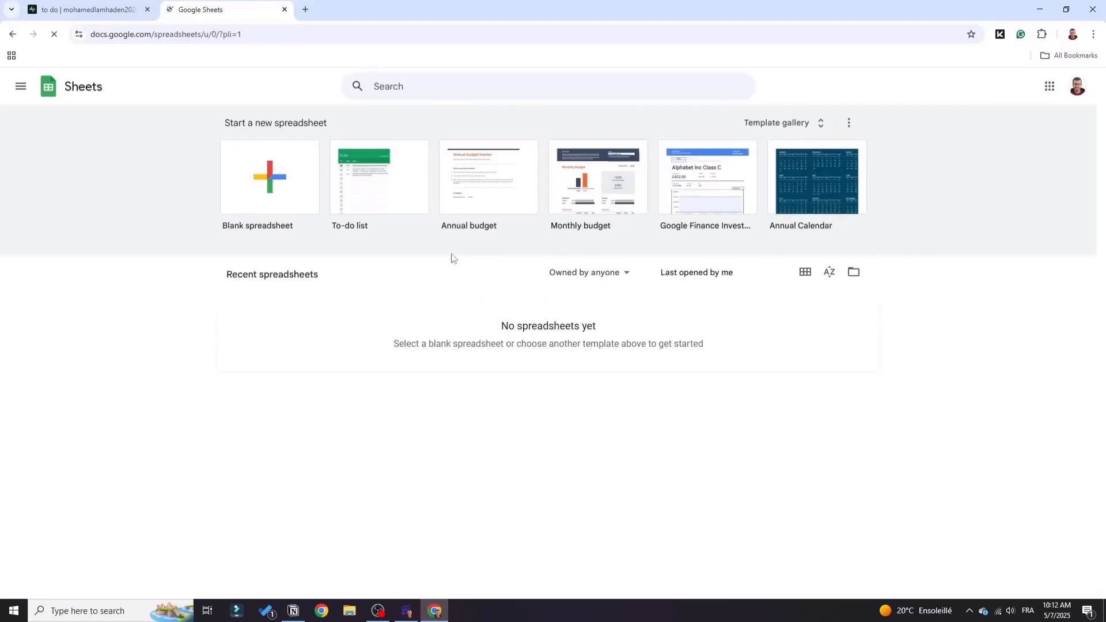
click(269, 179)
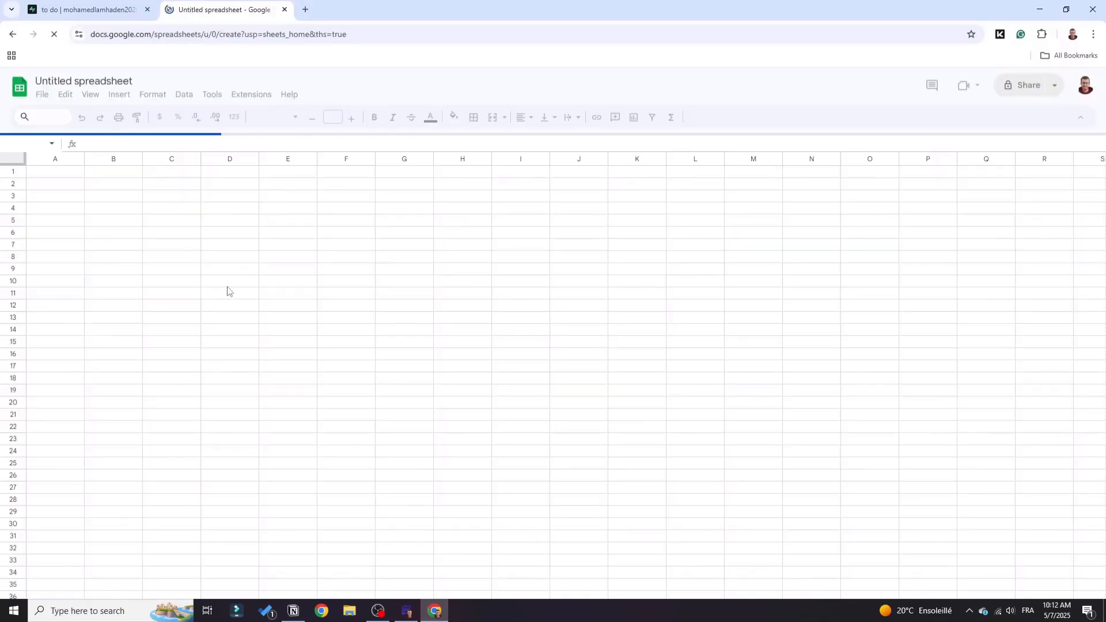
click(64, 157)
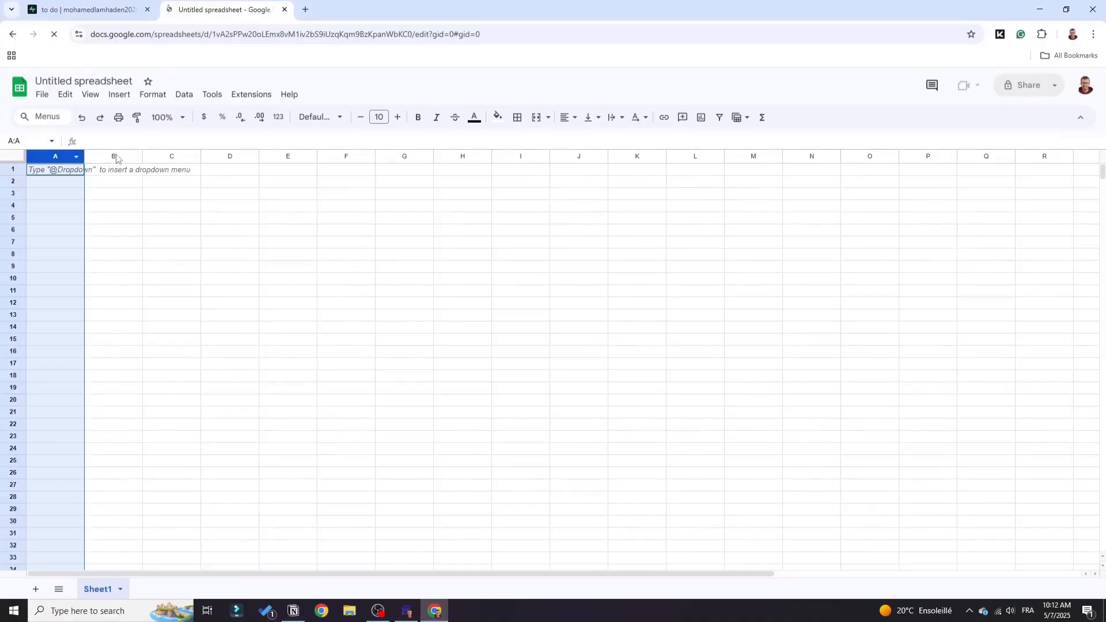
click(117, 159)
click(160, 158)
click(73, 173)
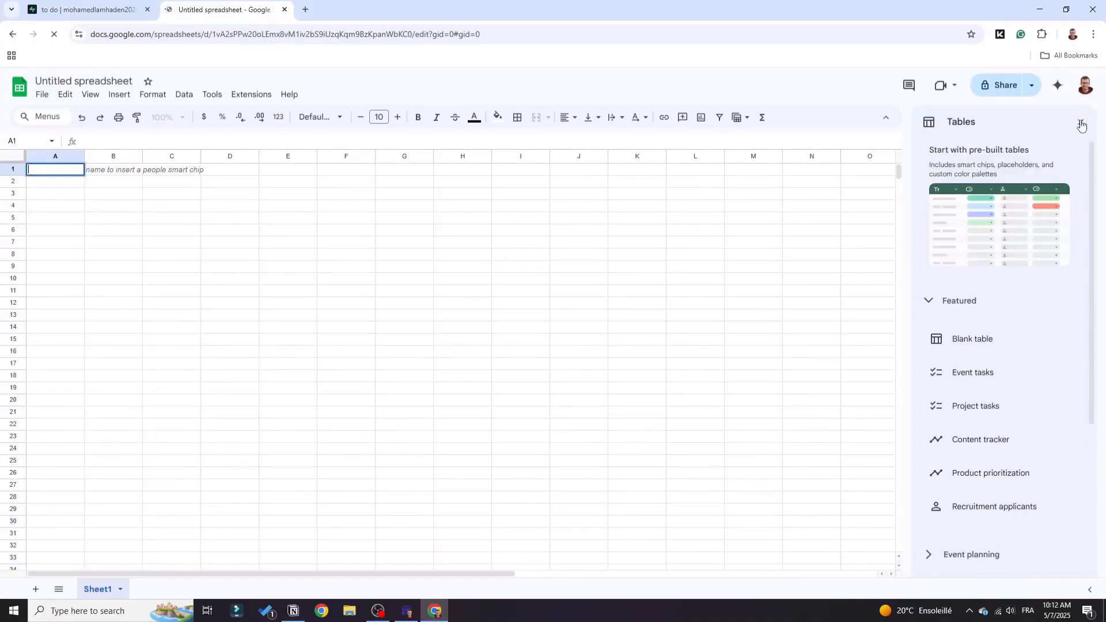
click(1081, 124)
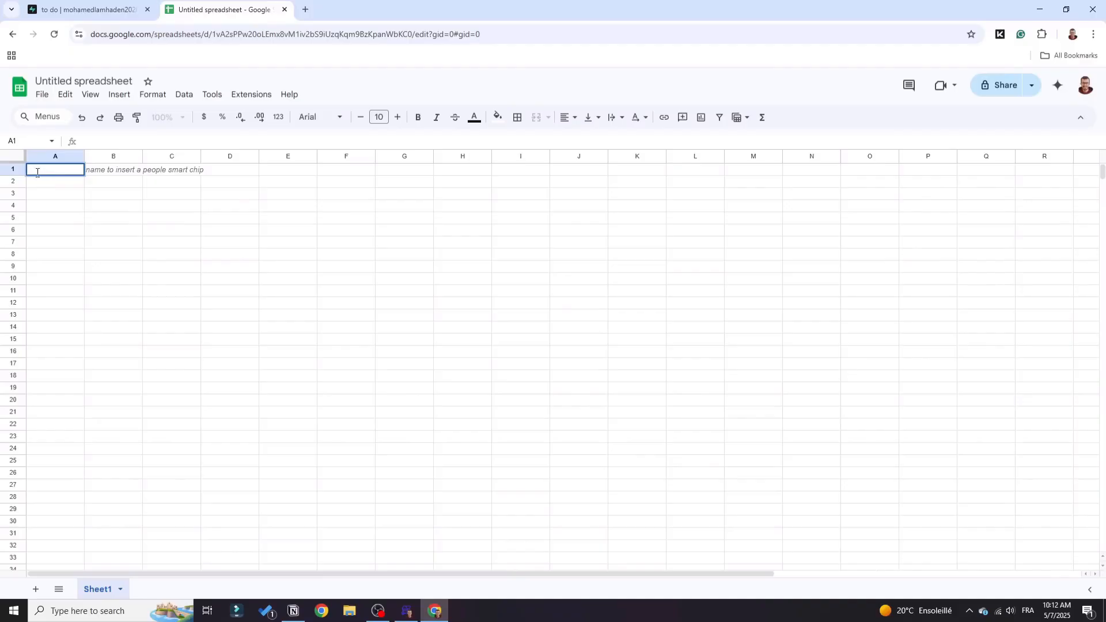
Enter the headers id, name, age and grade across row 1, starting in cell A1.
click(37, 172)
text(id)
key(Tab)
text(name)
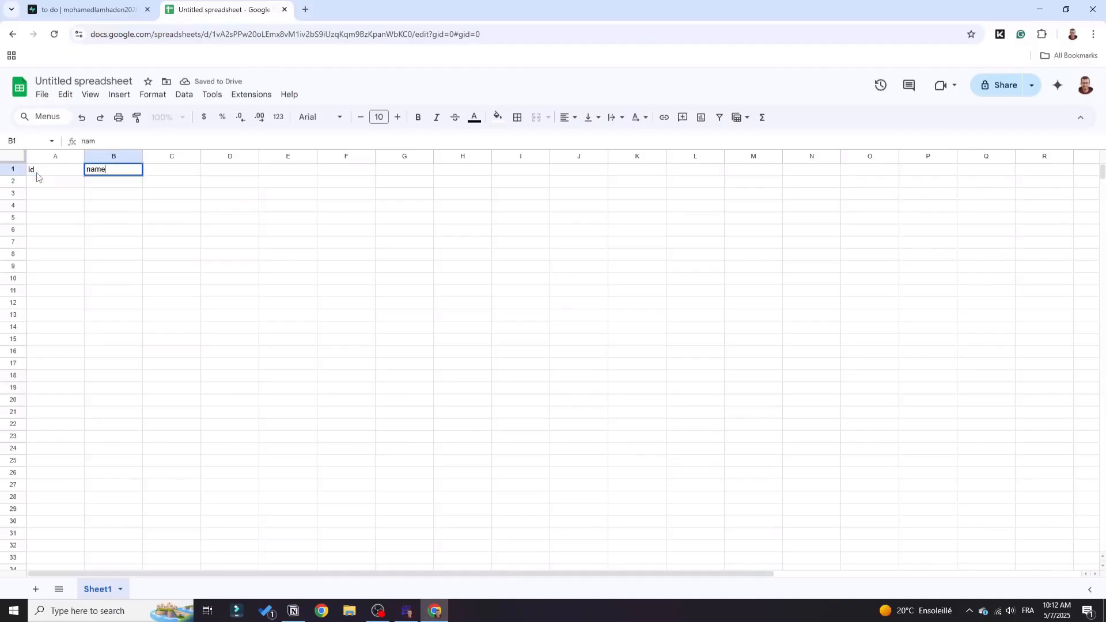
key(Tab)
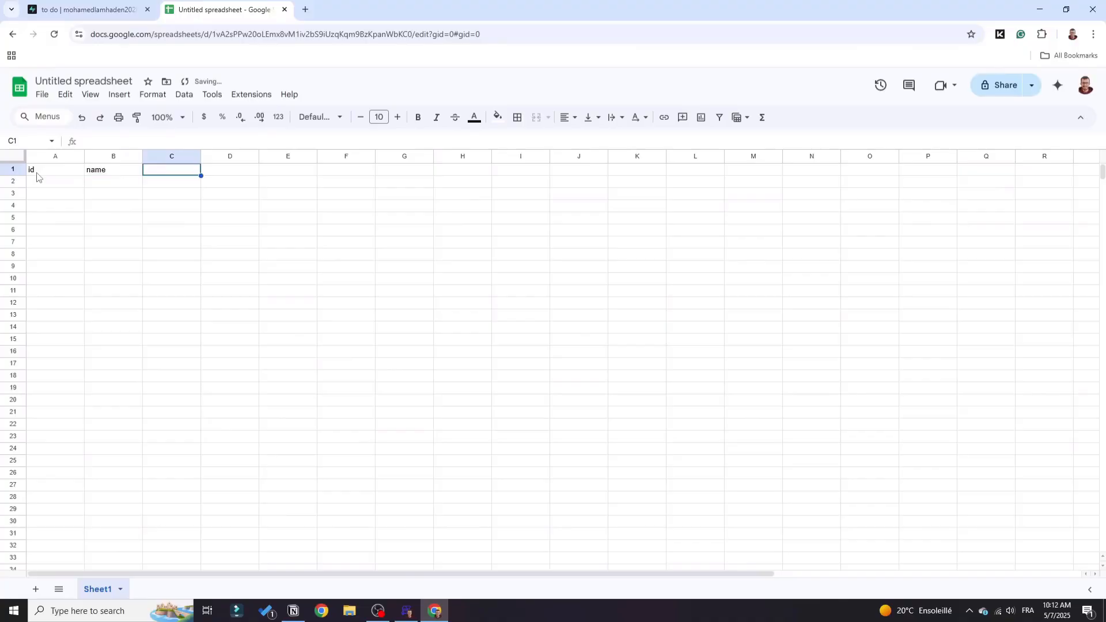
text(a)
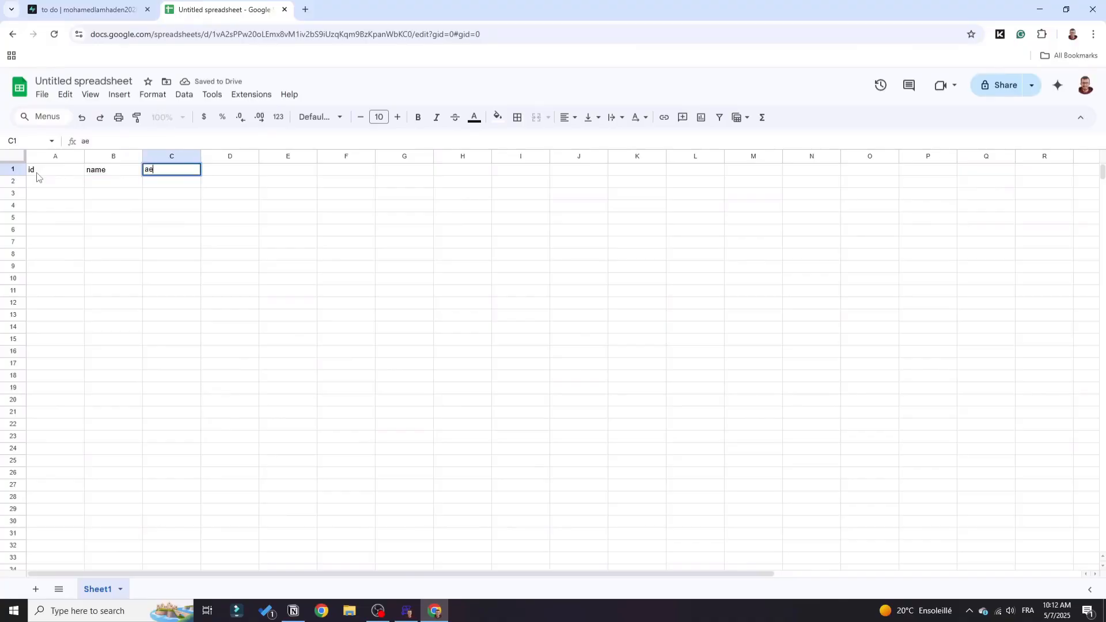
text(ge)
key(Tab)
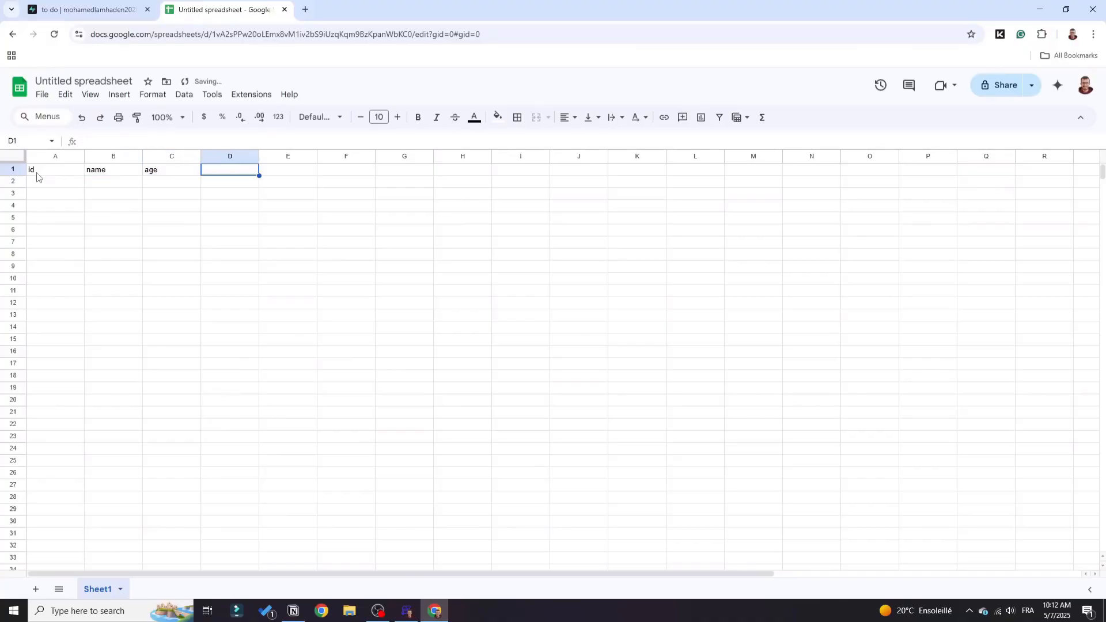
text(grade)
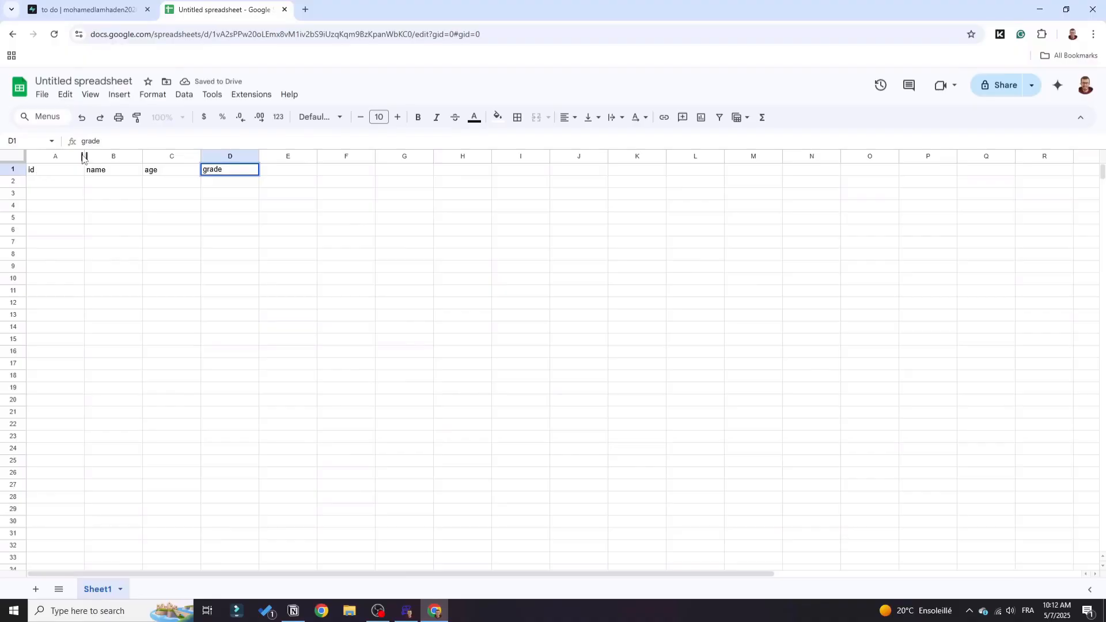
Select columns A, B, C and D one after another to review the column layout.
click(74, 158)
click(88, 154)
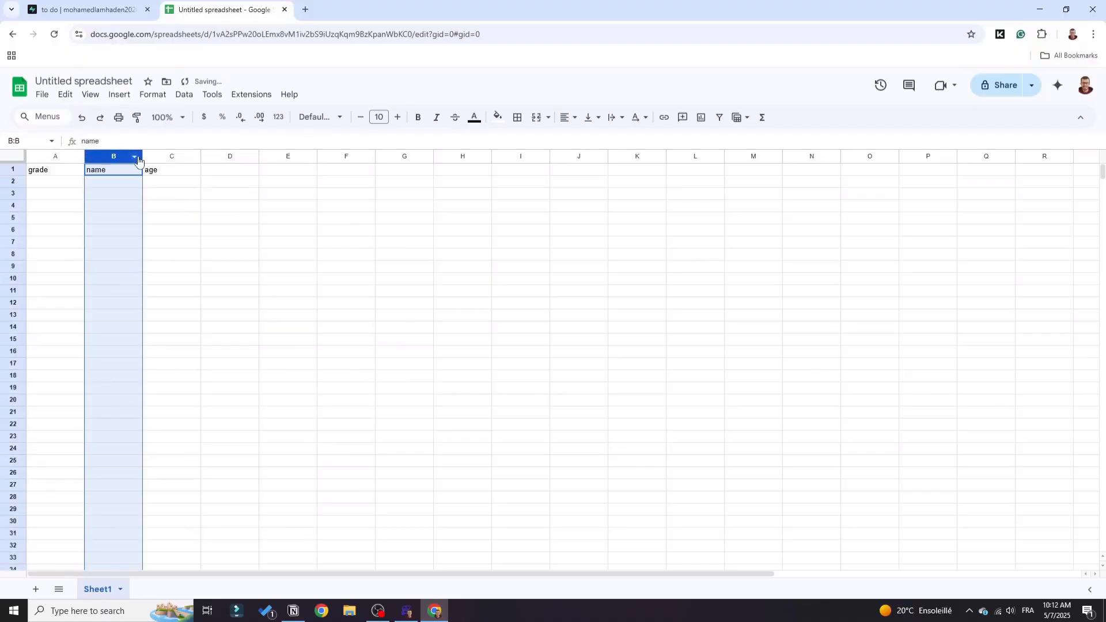
click(168, 156)
click(215, 156)
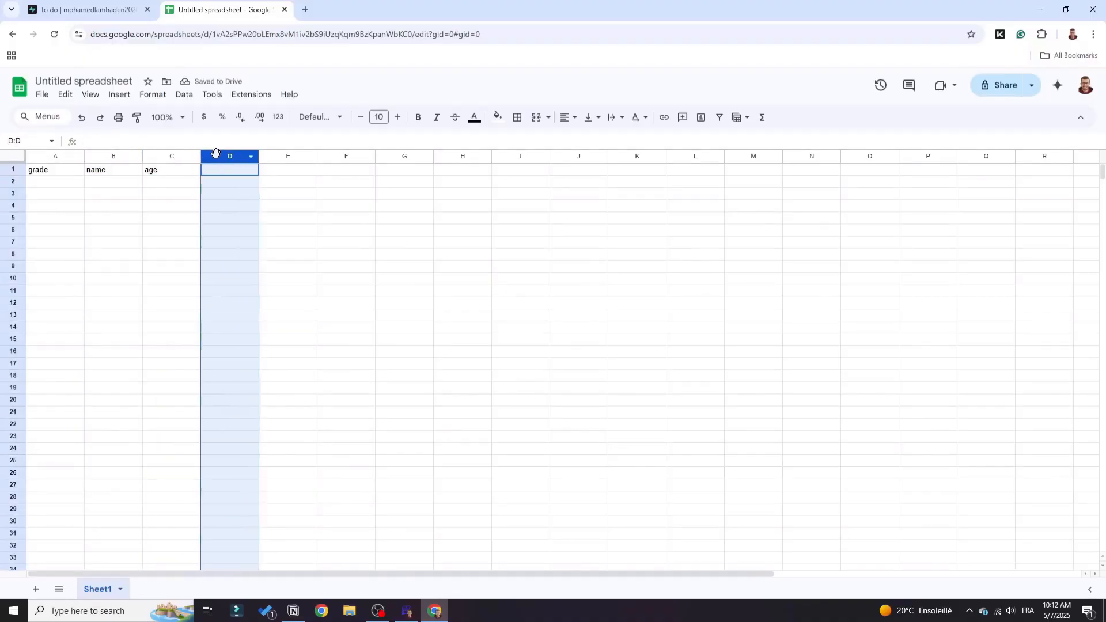
Return to the new tasks table in Supabase and remove its created_at column.
click(110, 9)
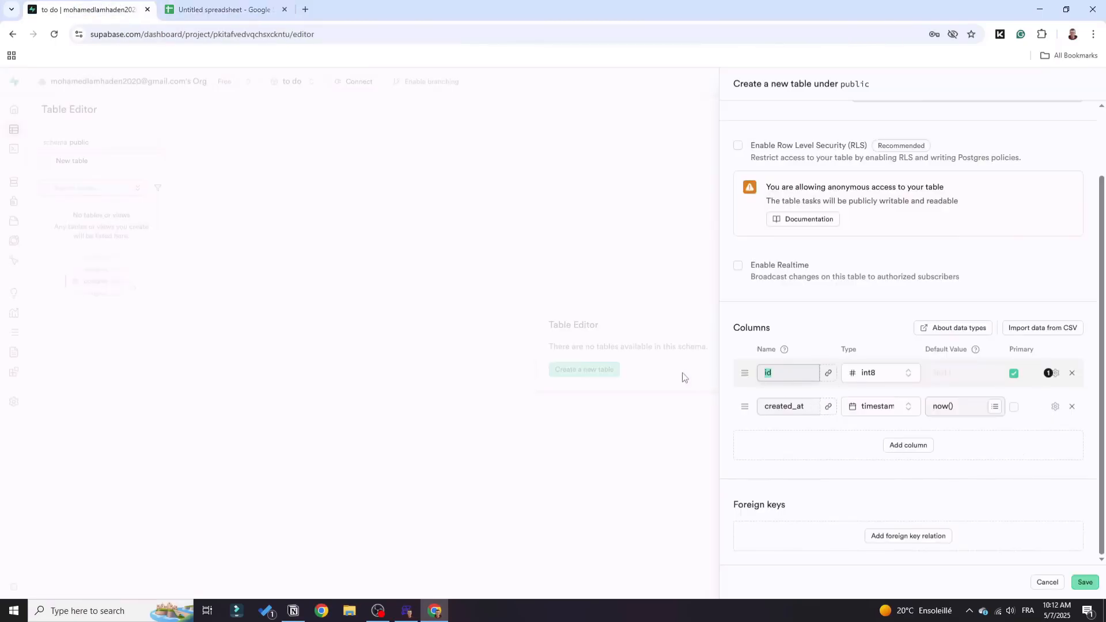
double_click(782, 375)
click(1072, 407)
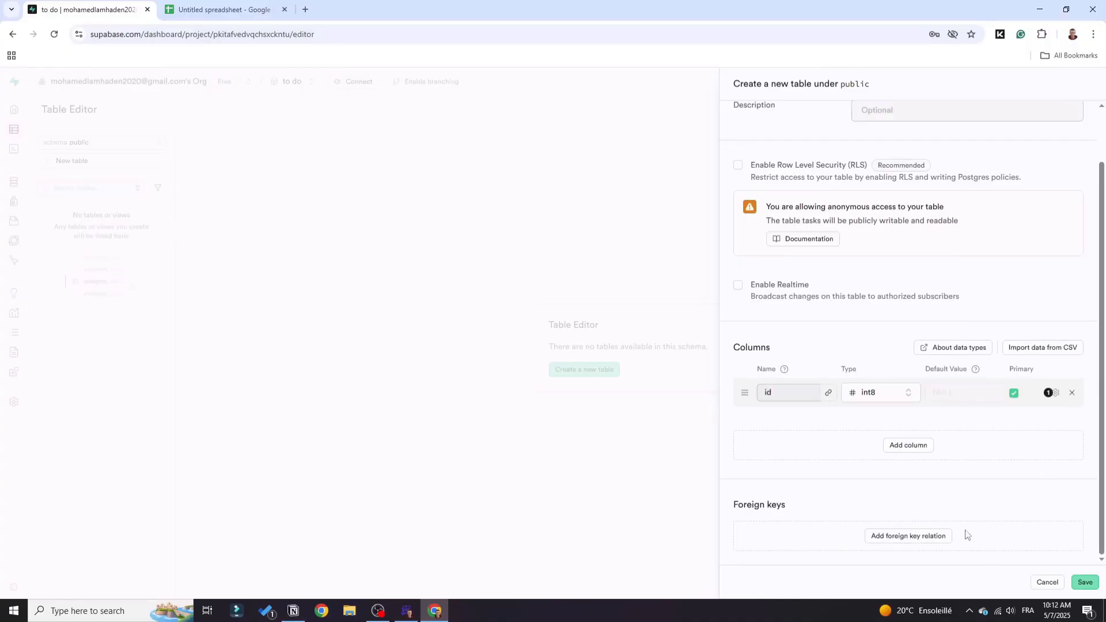
Add a column called name to the new tasks table with the text data type.
click(921, 447)
click(785, 431)
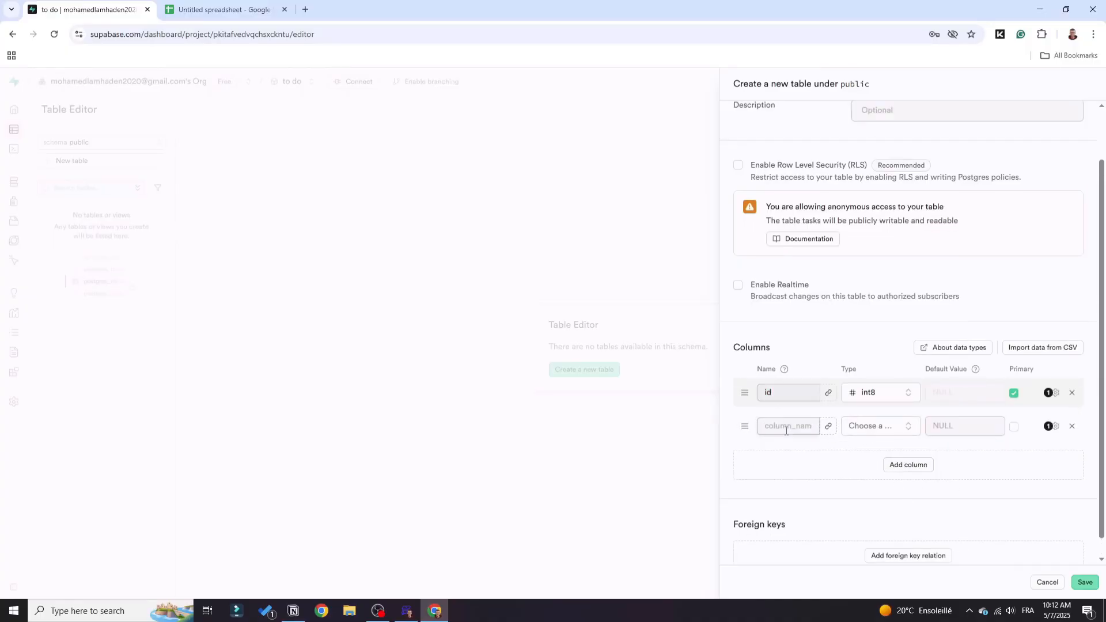
text(name)
click(876, 427)
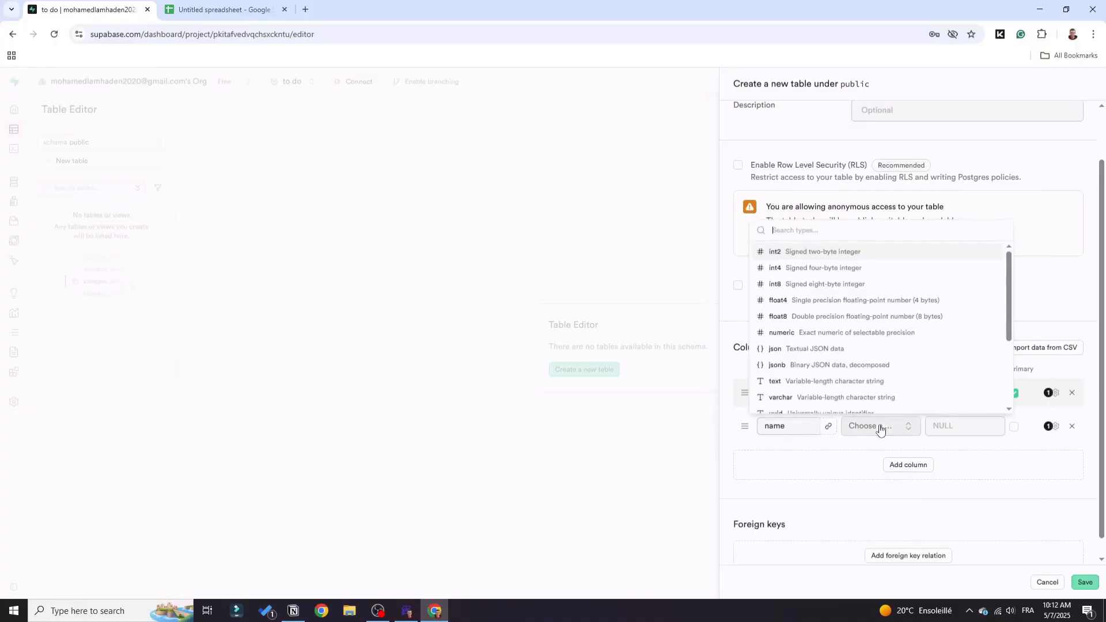
click(797, 383)
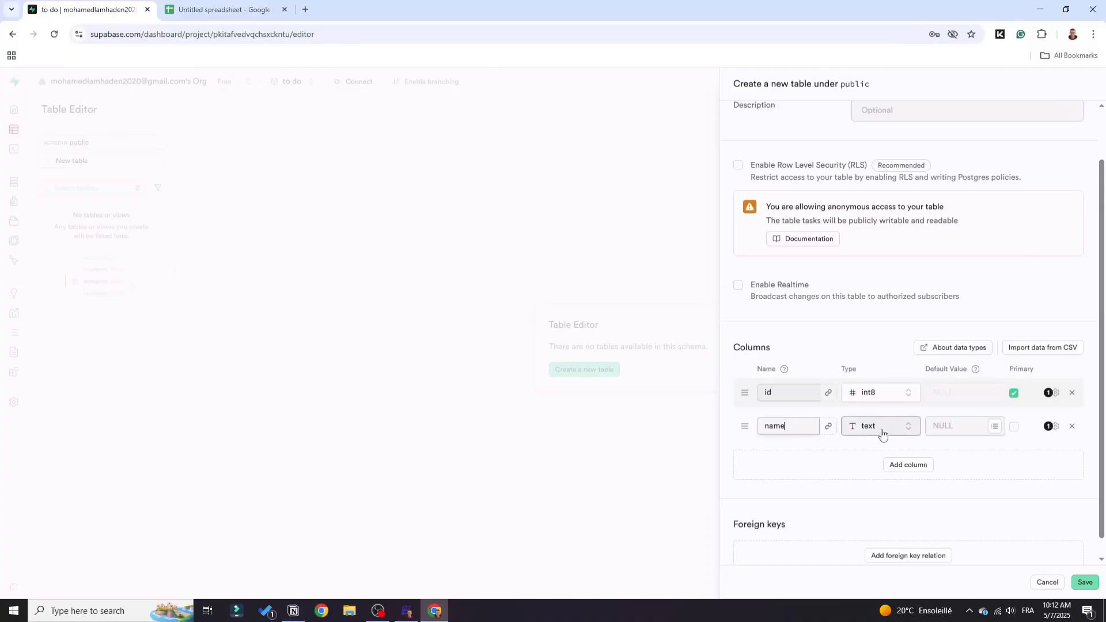
Add a date column of type timestamp and save the new tasks table.
click(897, 473)
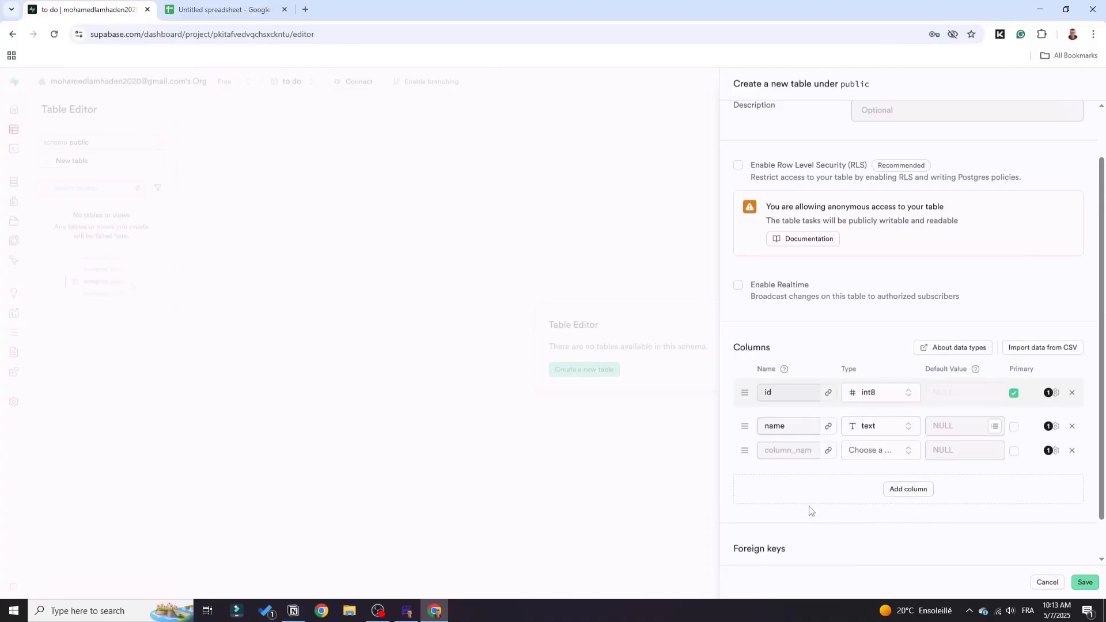
text(date)
click(887, 453)
click(885, 452)
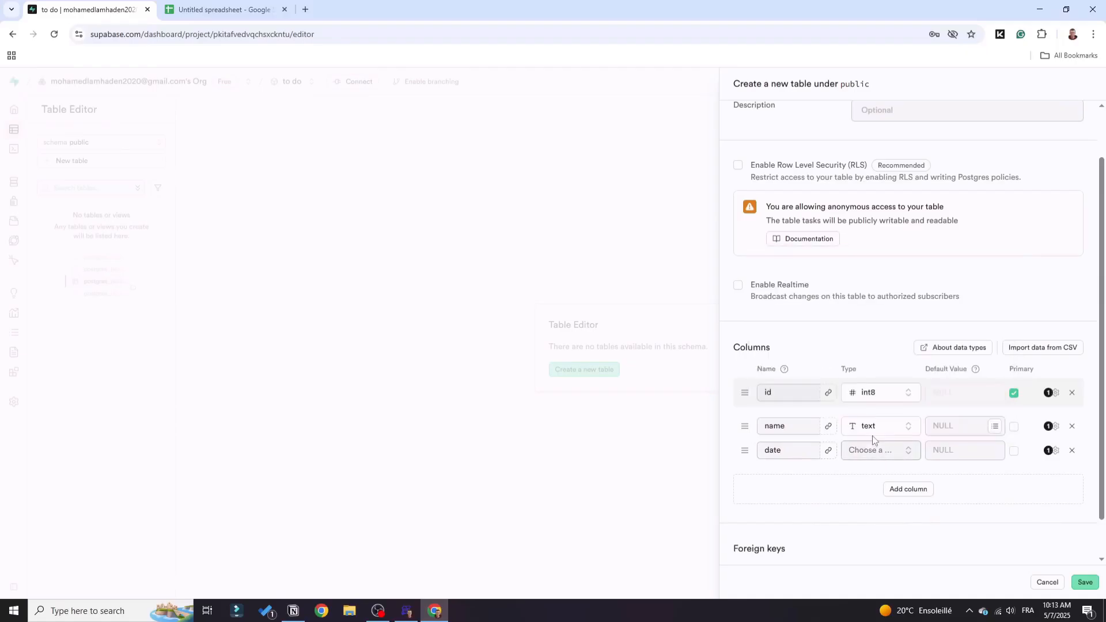
click(873, 454)
scroll(801, 423, down, 5)
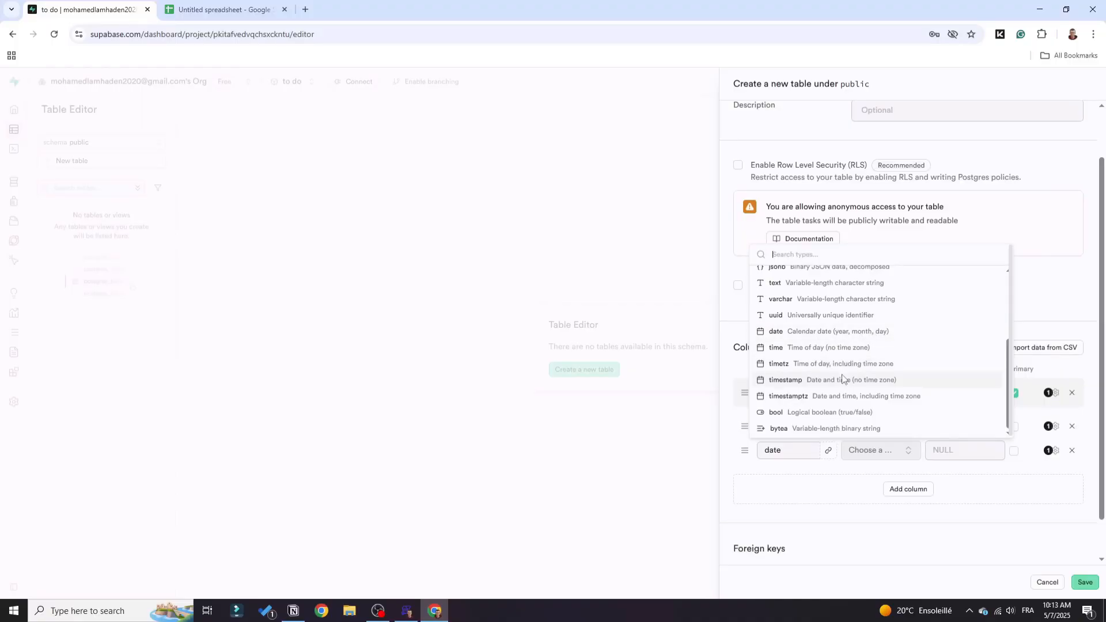
click(820, 381)
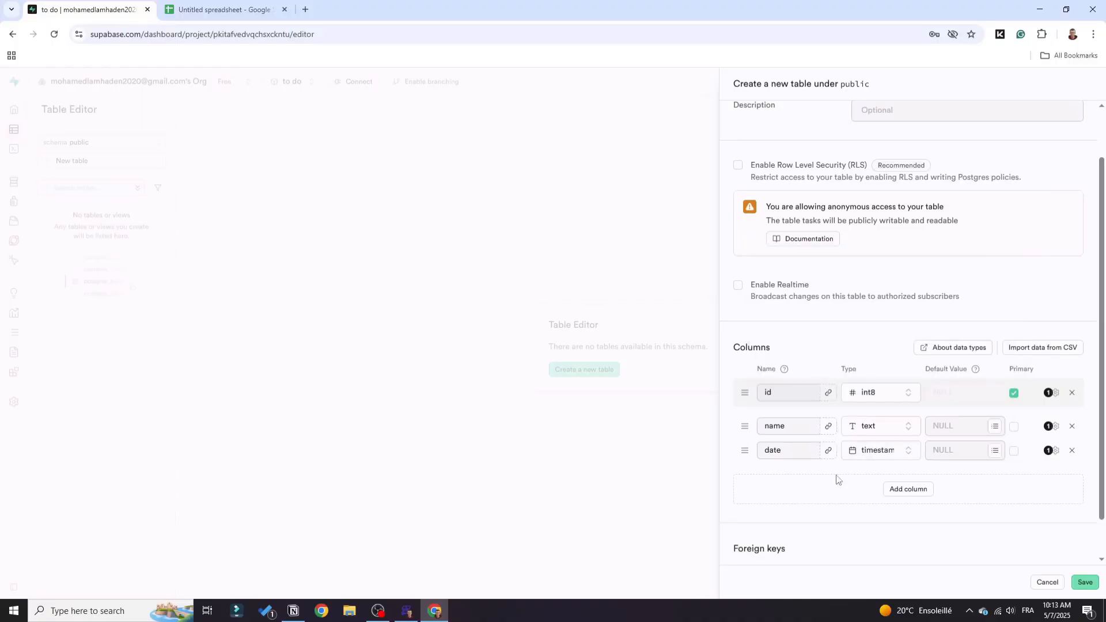
click(1083, 583)
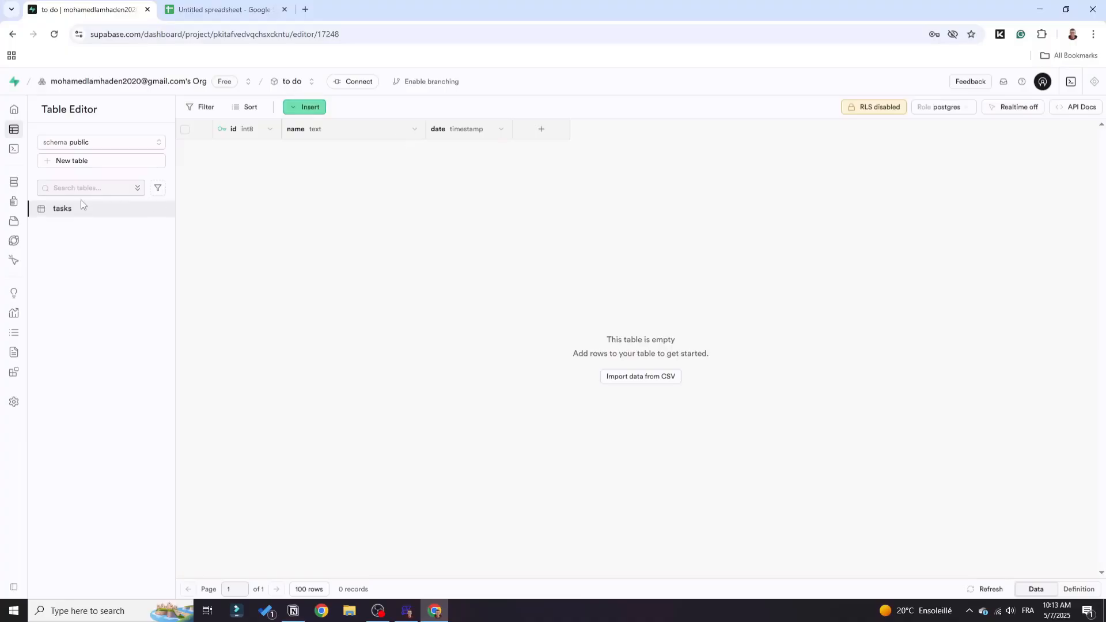
Open the Data API settings of the to do project and copy the project URL.
click(26, 404)
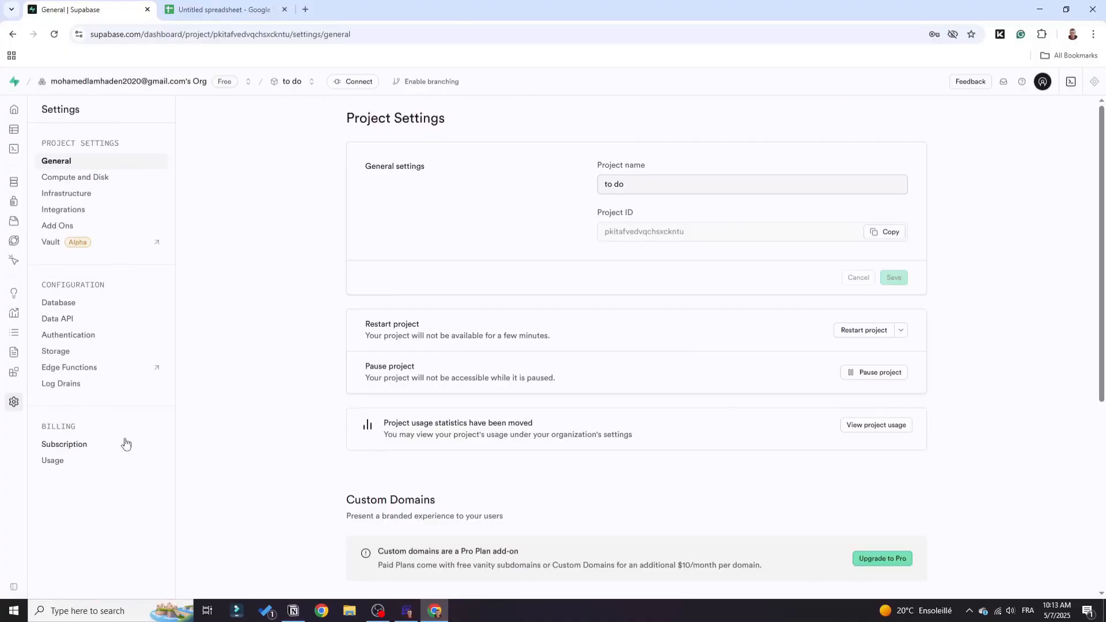
click(63, 320)
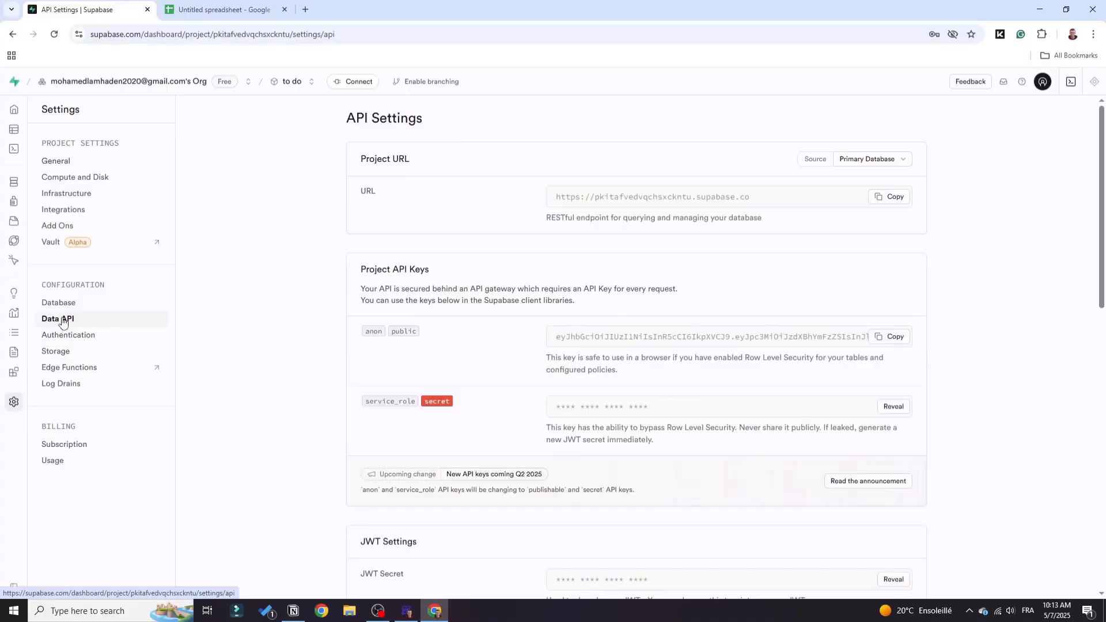
click(887, 197)
Switch to FlutterFlow, enable the Supabase integration in the app settings and paste the project URL as its API URL.
click(397, 615)
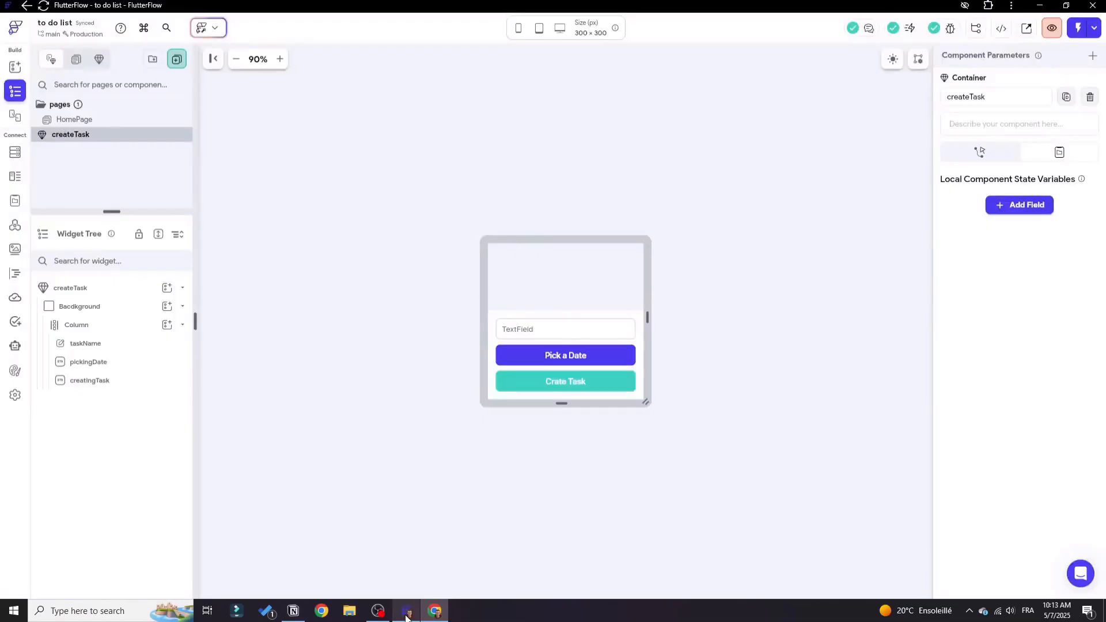
click(15, 395)
scroll(75, 378, down, 3)
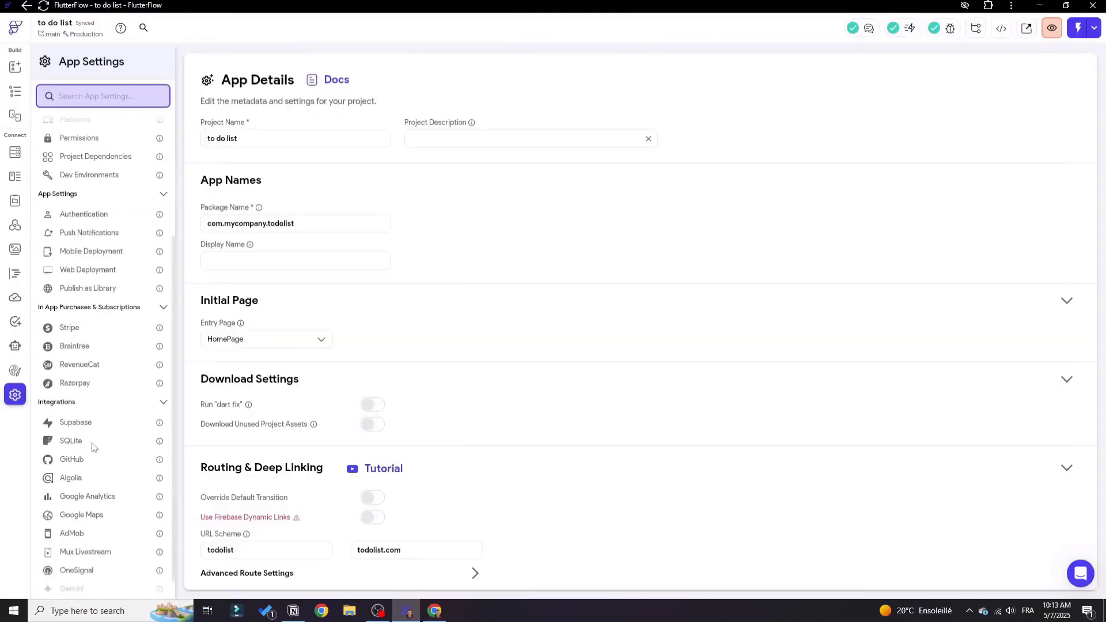
click(85, 424)
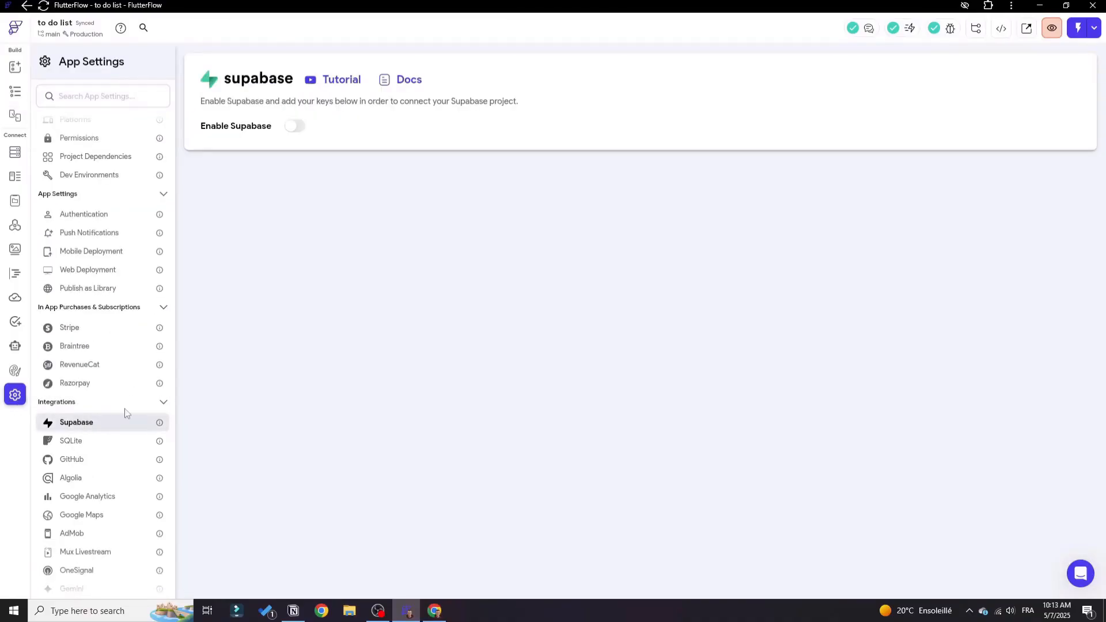
click(294, 126)
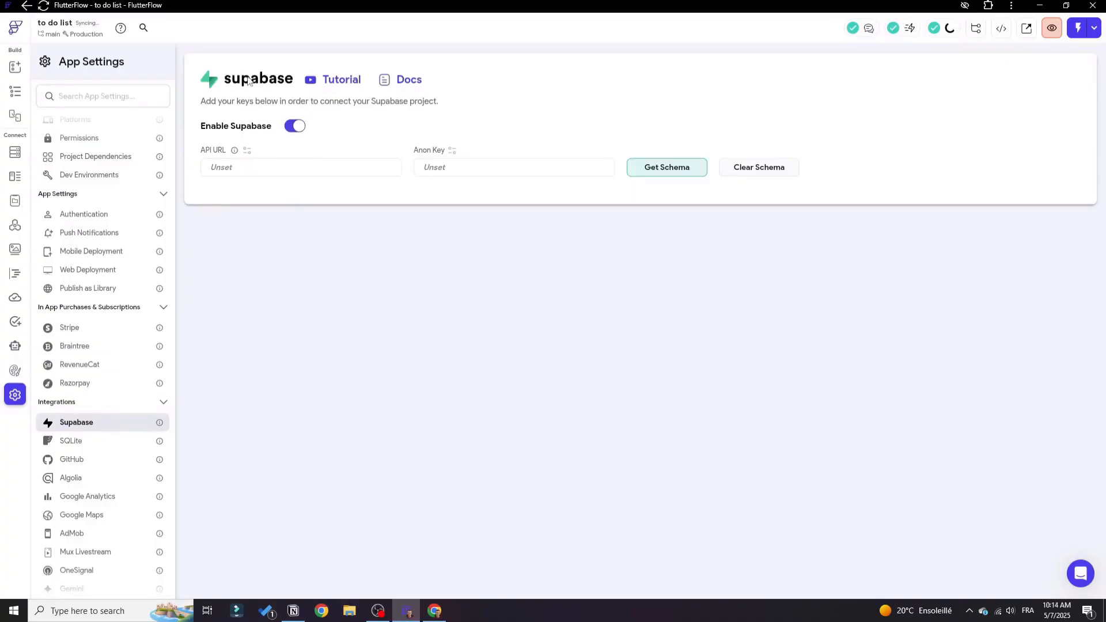
click(234, 166)
key(ctrl+v)
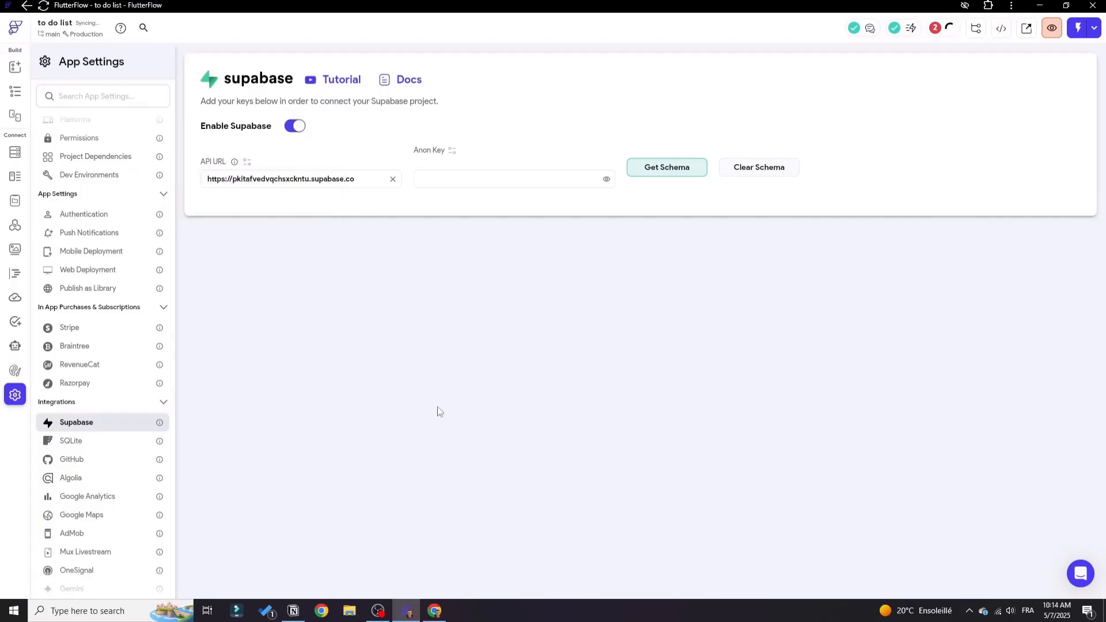
Copy the anon public key from Supabase, paste it as the Anon Key in FlutterFlow and get the schema.
key(alt+Tab)
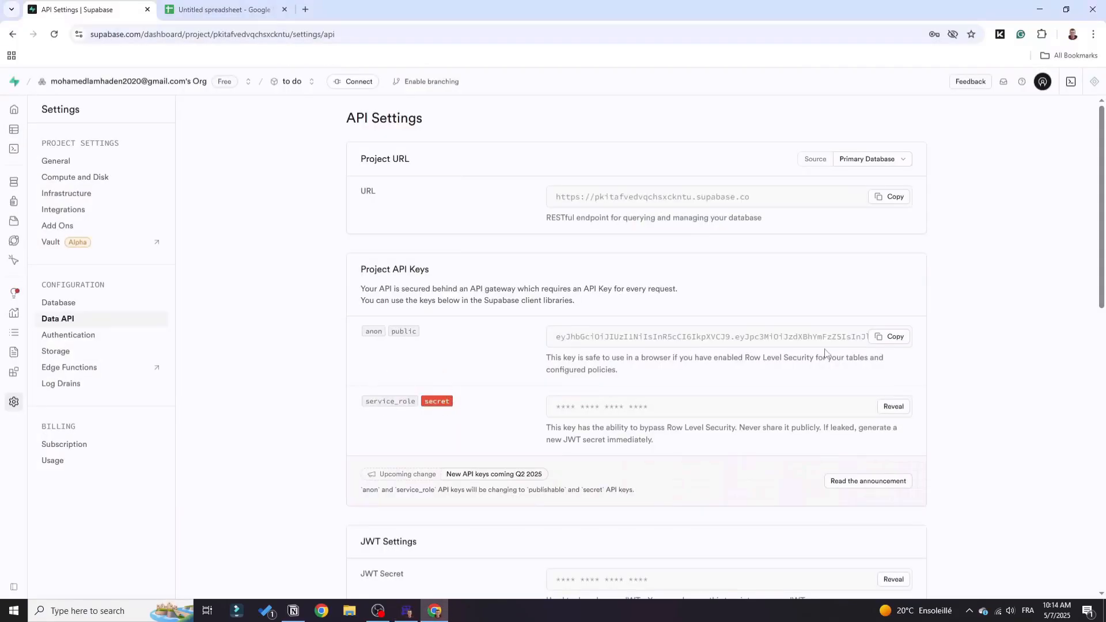
click(891, 337)
key(alt+Tab)
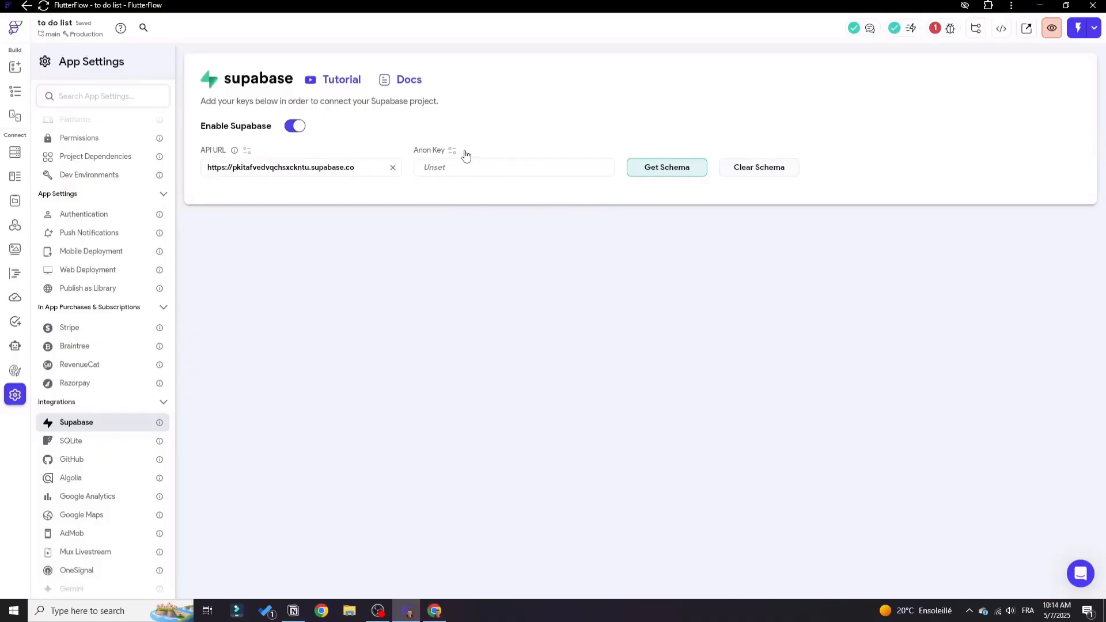
click(441, 172)
key(ctrl+v)
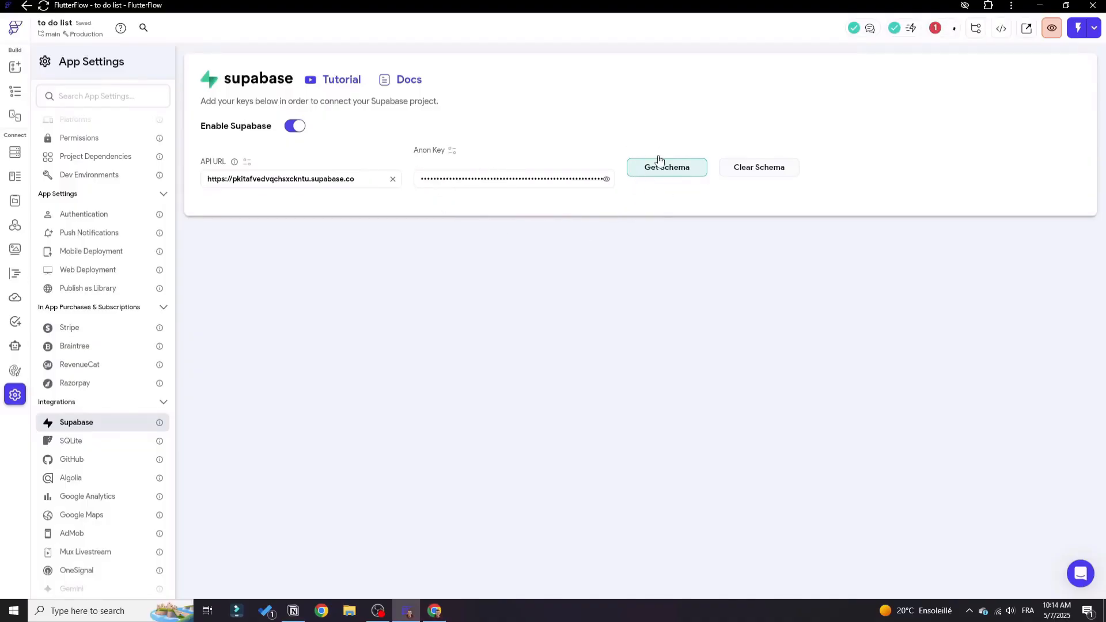
click(656, 168)
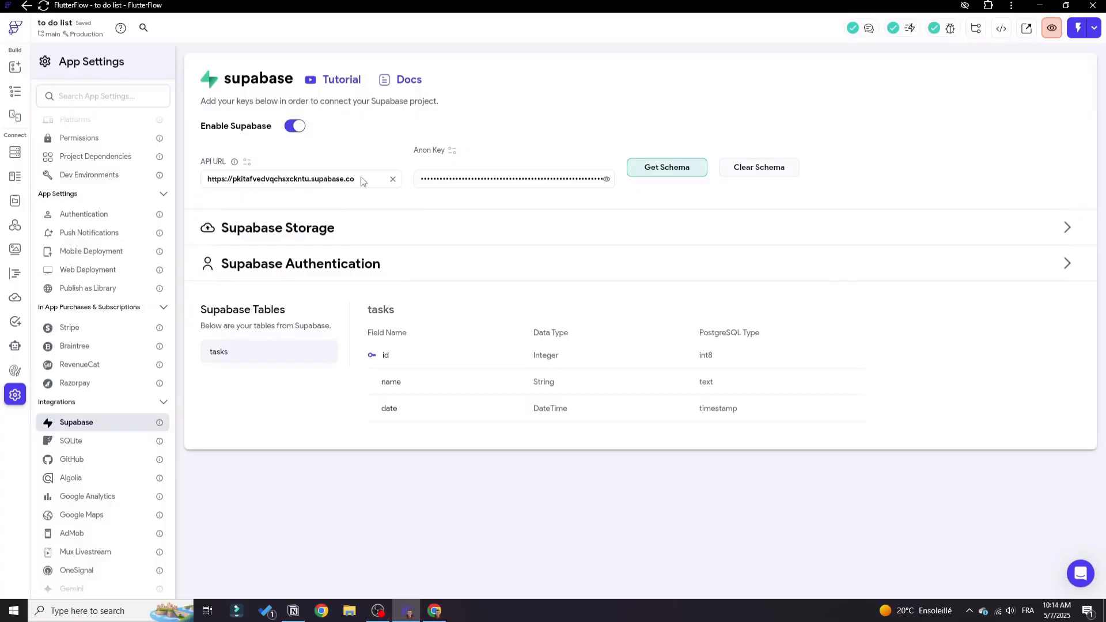
key(alt+Tab)
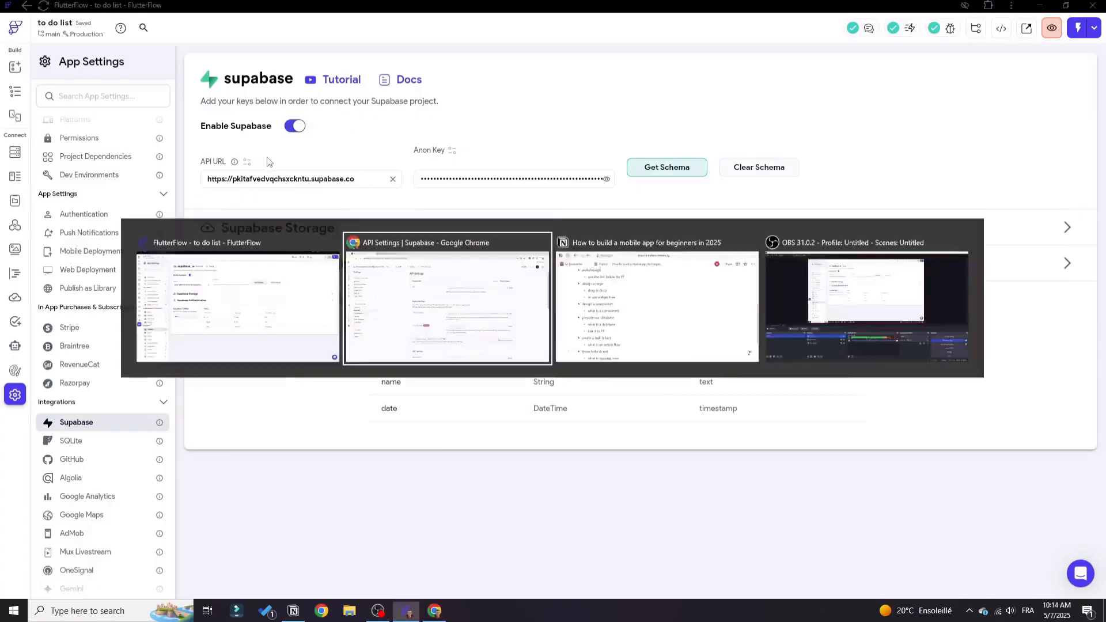
key(alt+Tab)
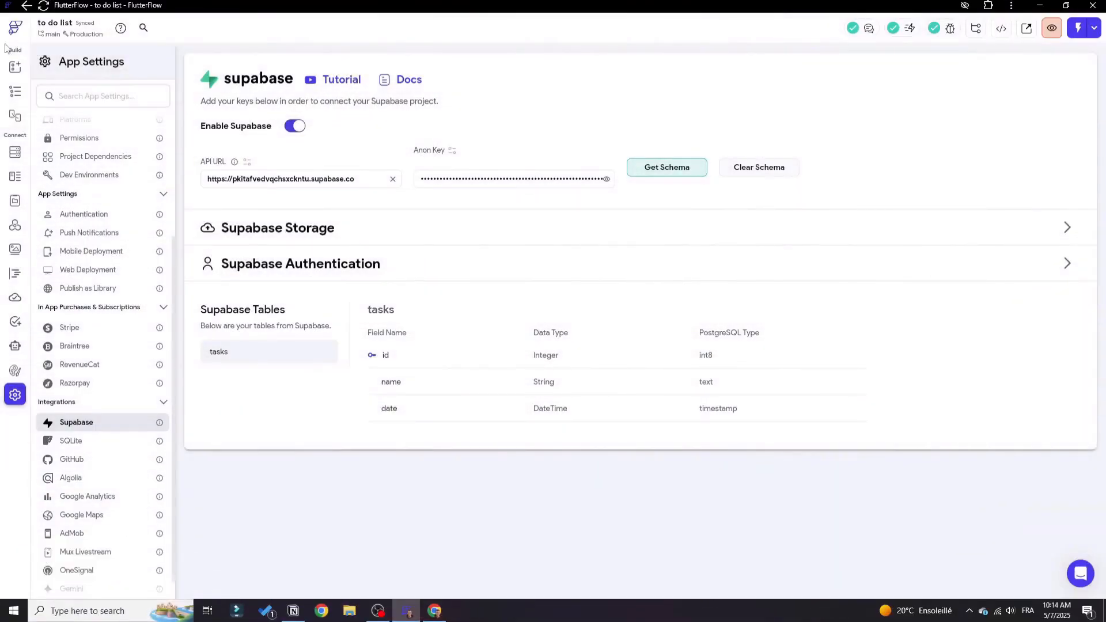
Open the action flow of the plus icon button on HomePage and give it an On Tap trigger.
click(12, 92)
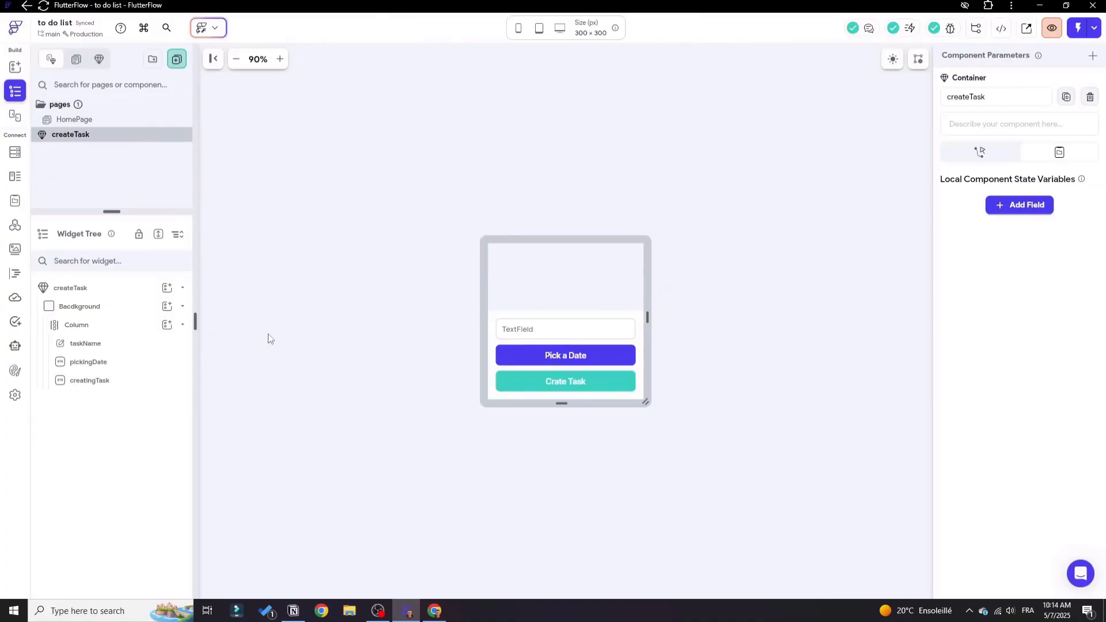
click(100, 123)
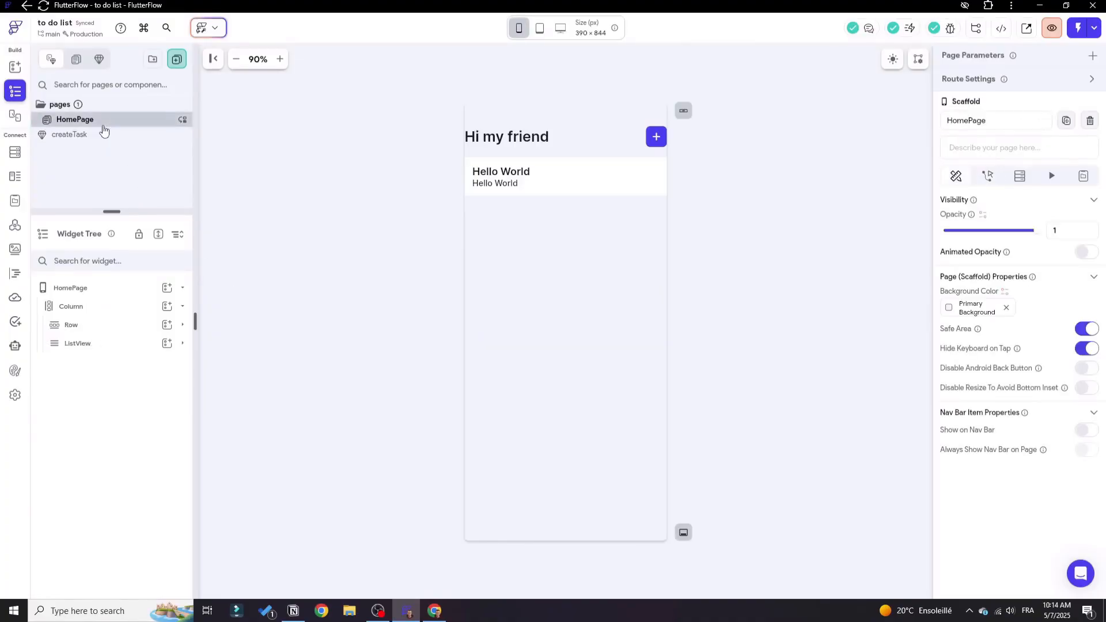
click(660, 143)
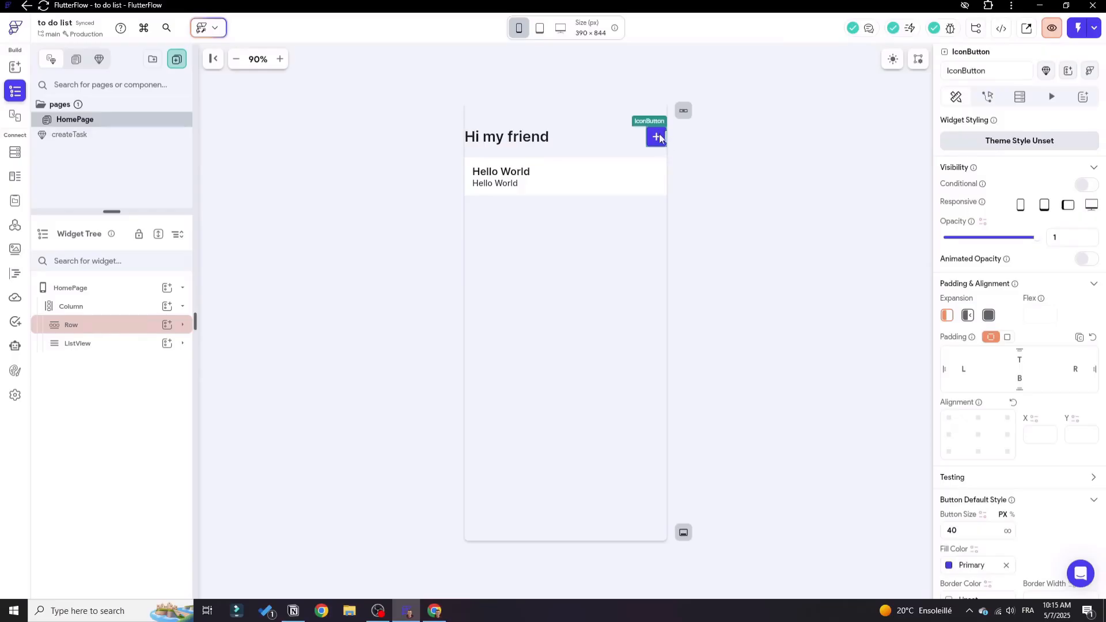
click(987, 97)
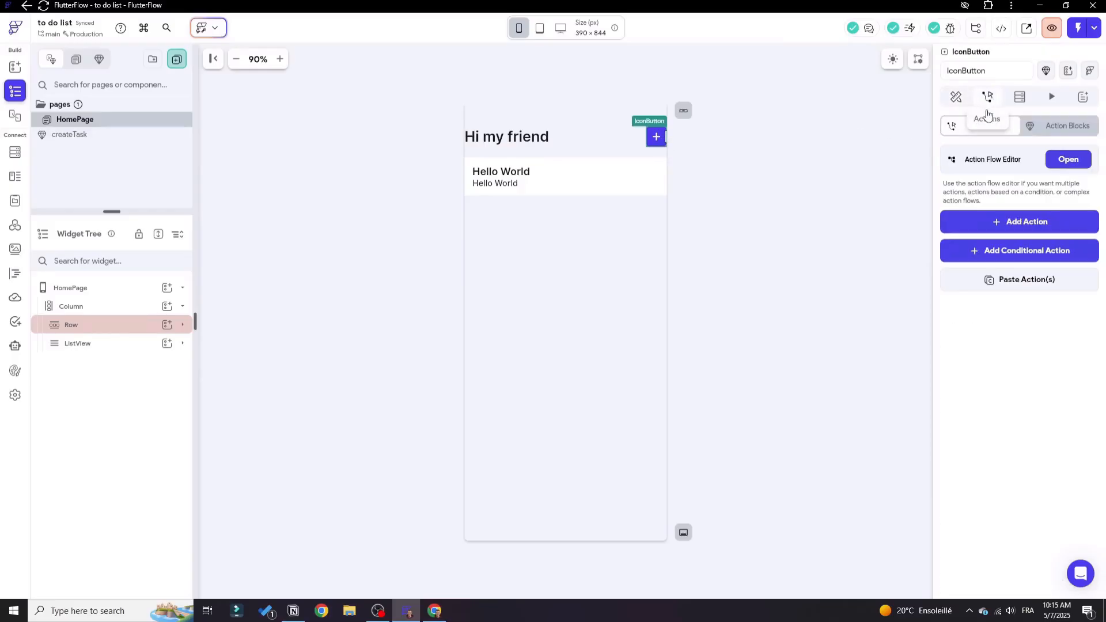
click(1064, 164)
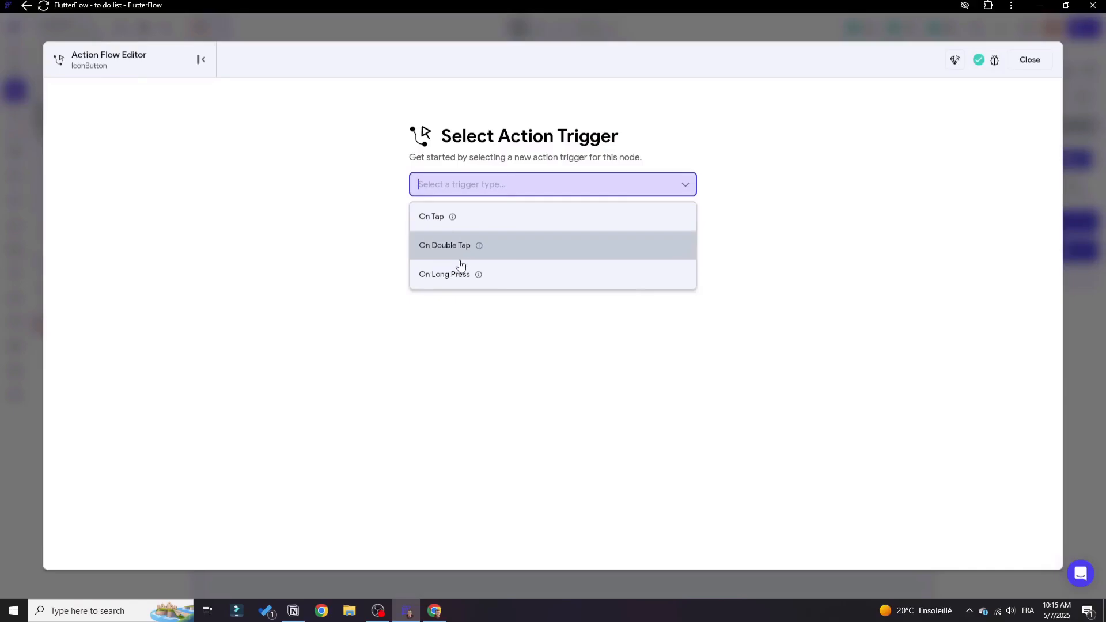
click(438, 229)
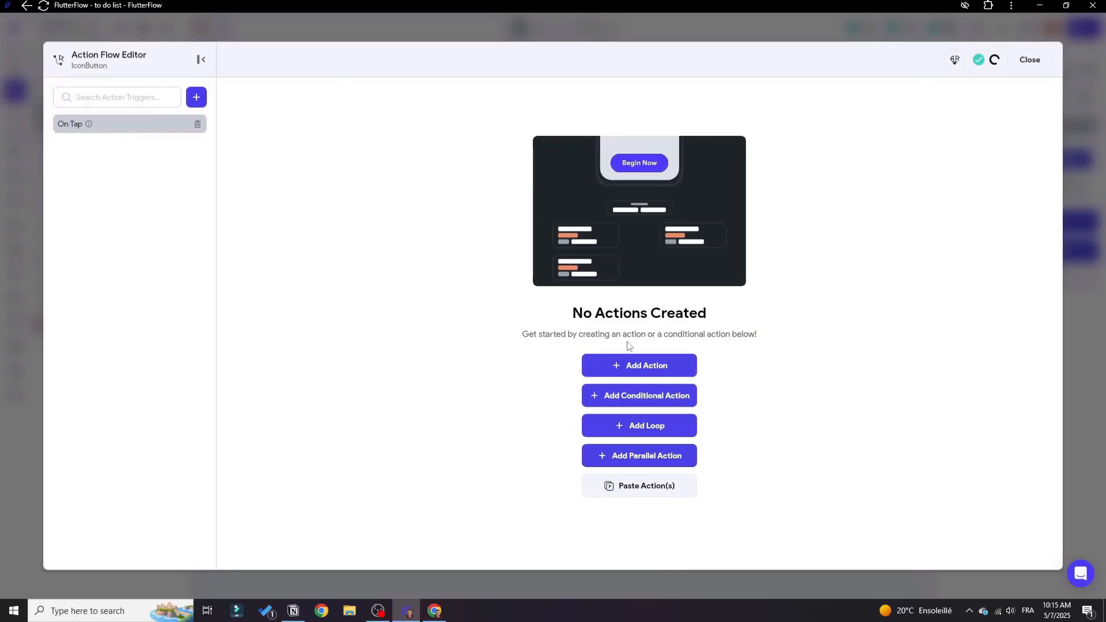
Add an action that shows the createTask component as a Bottom Sheet, and close the action flow.
click(638, 367)
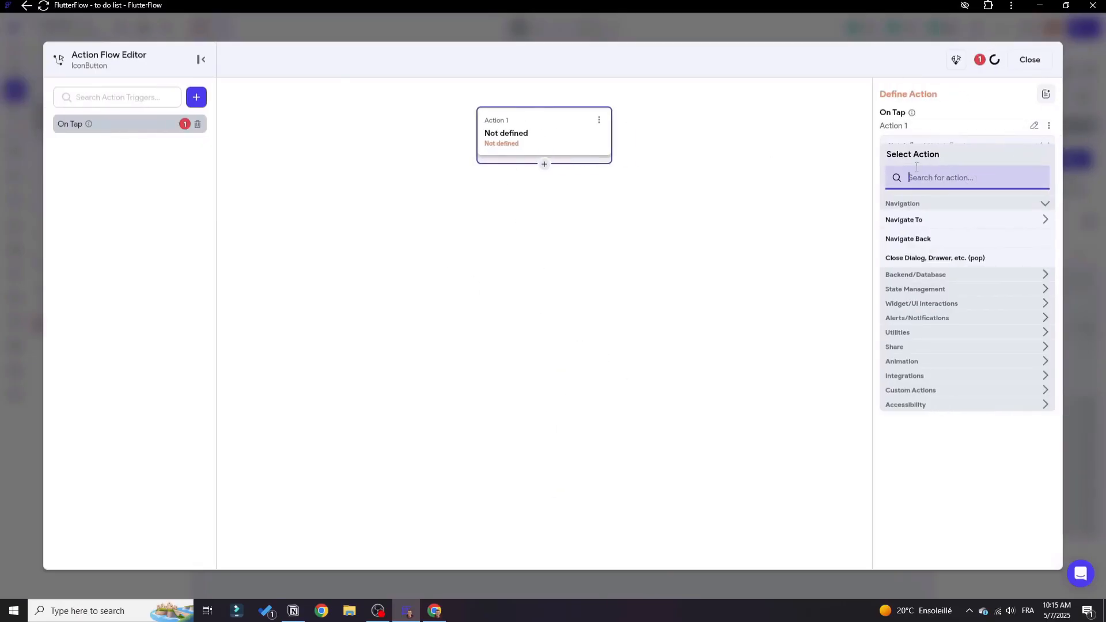
text(show)
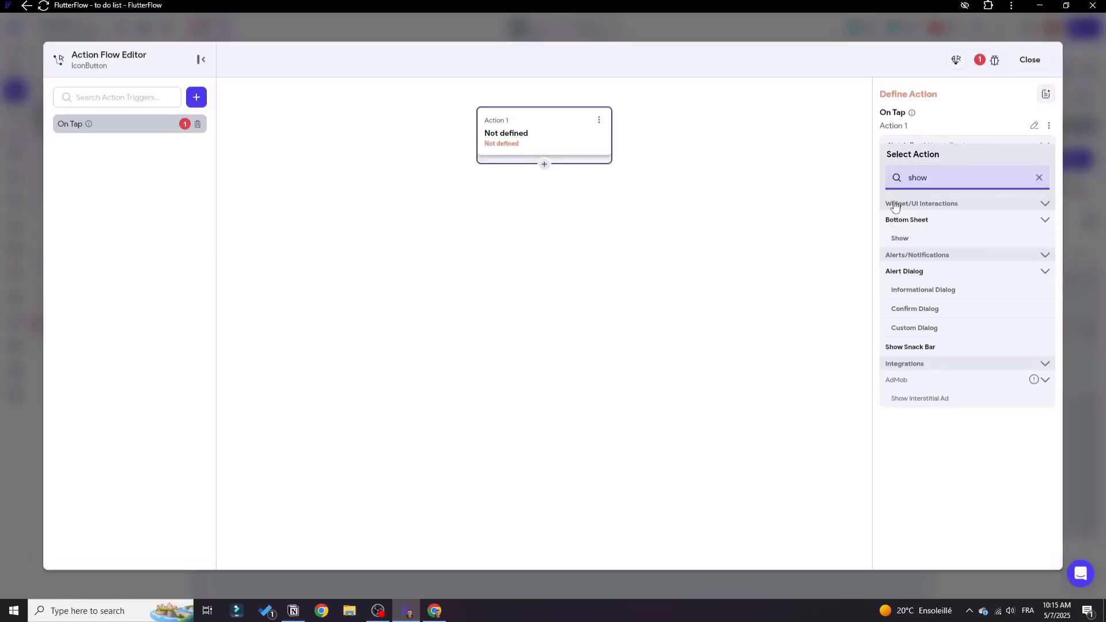
click(900, 239)
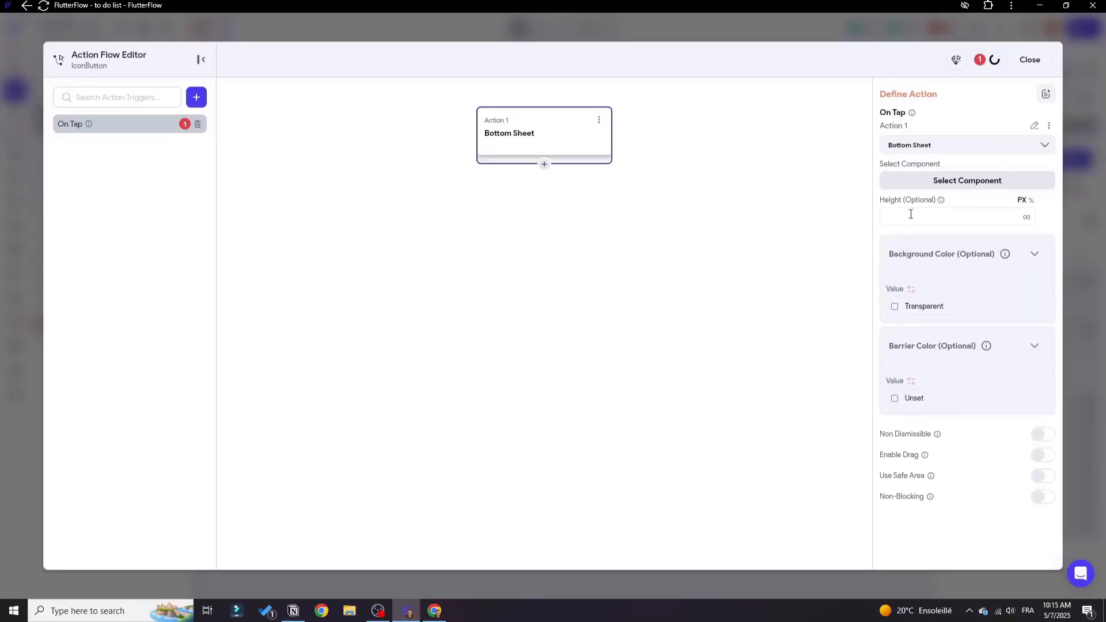
click(992, 190)
click(913, 246)
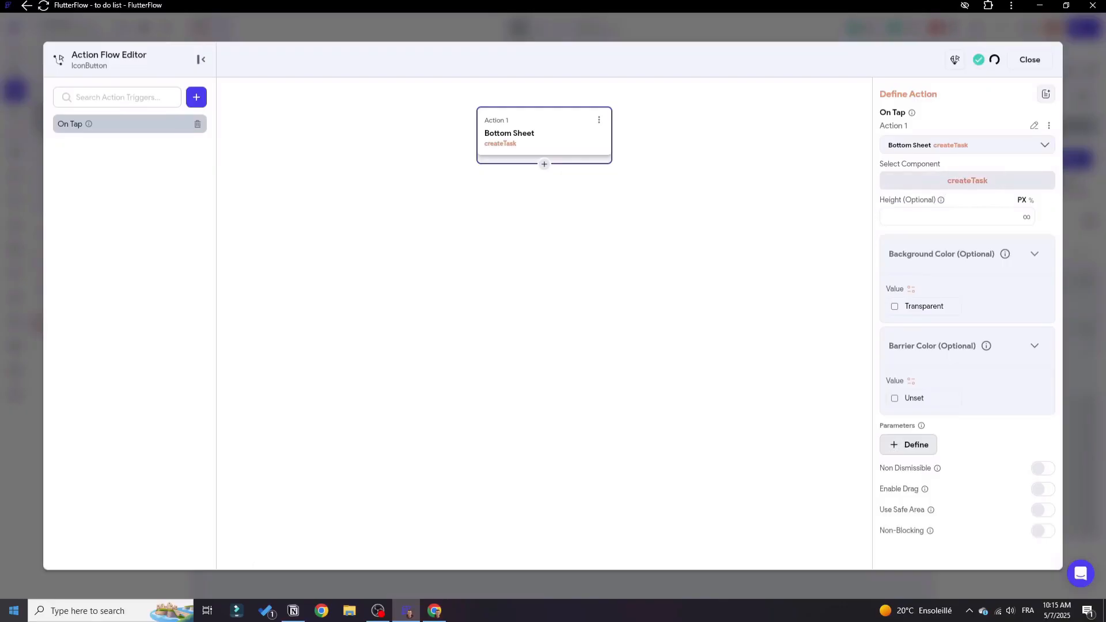
click(1029, 60)
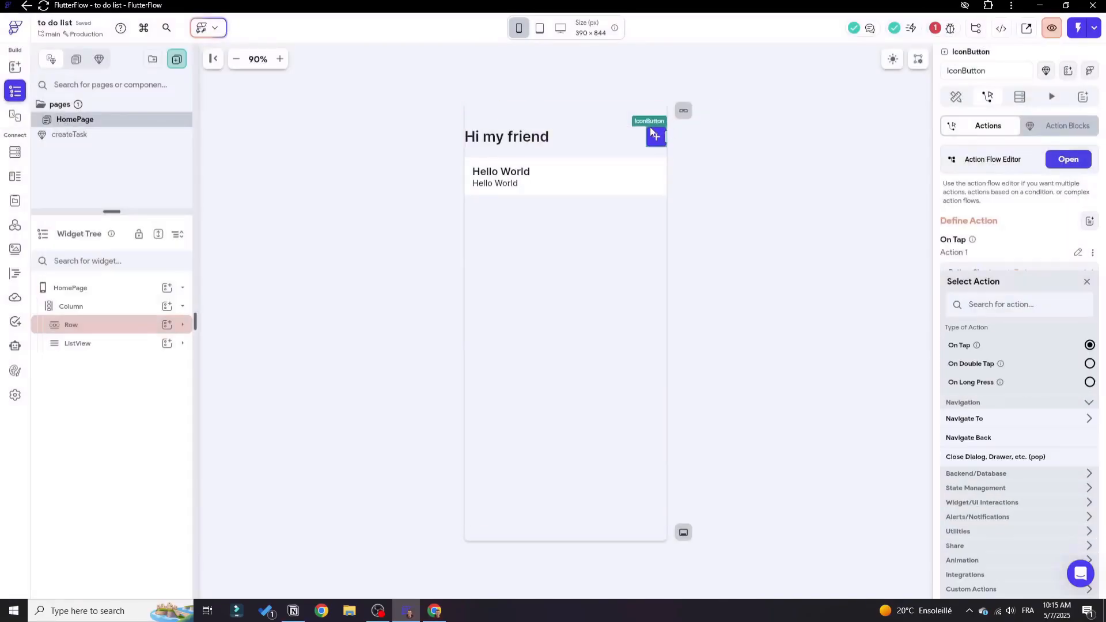
In the createTask component, open the action flow of the Pick a Date button and give it an On Tap trigger.
click(97, 135)
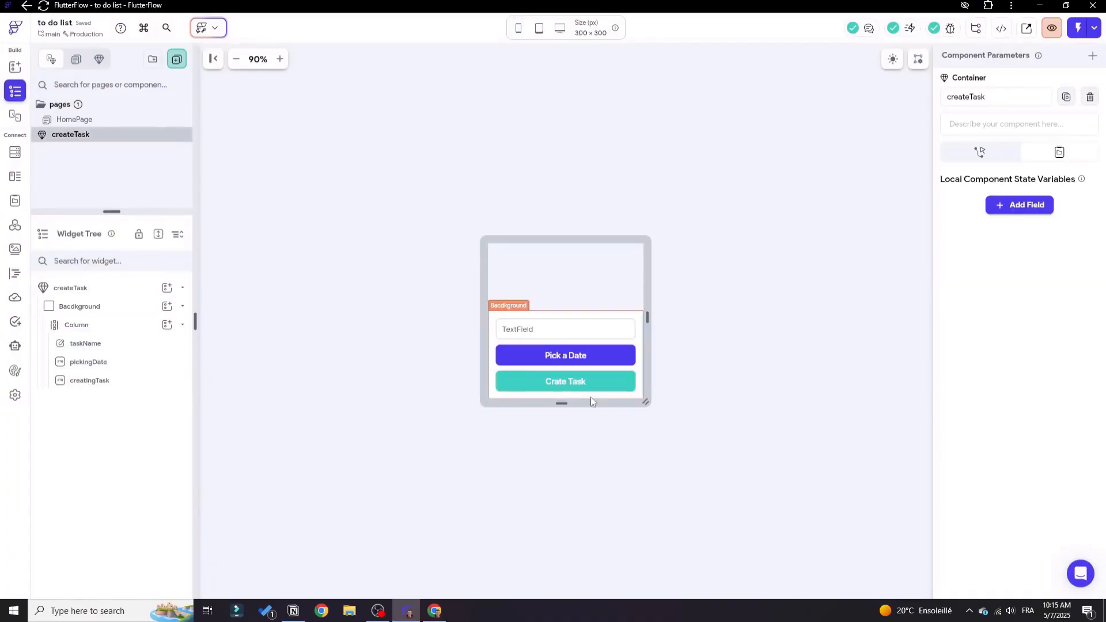
click(529, 337)
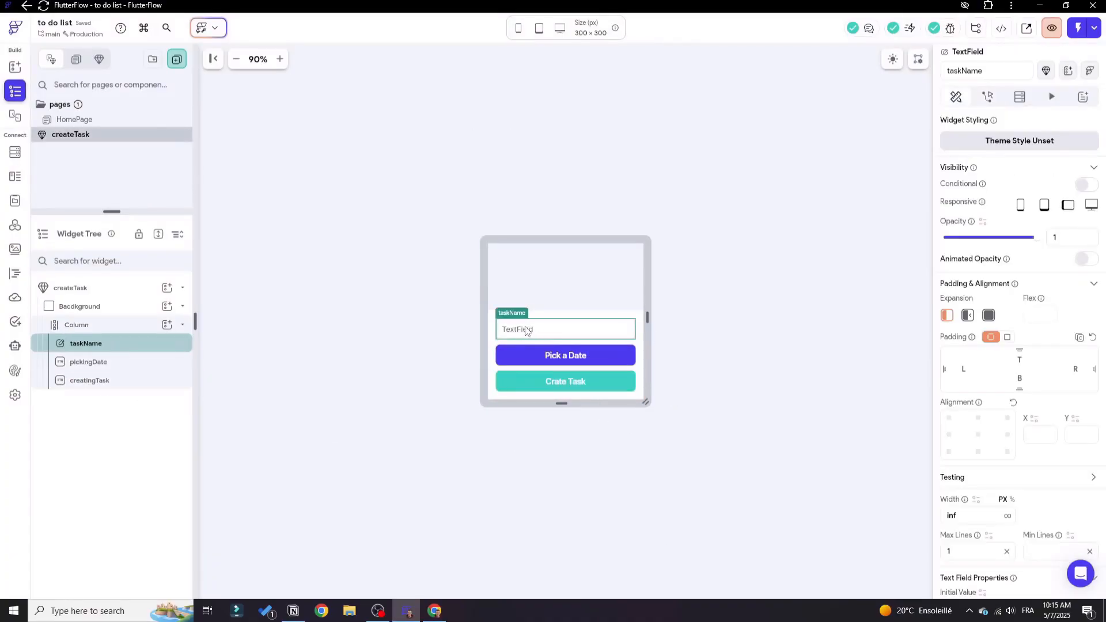
click(599, 362)
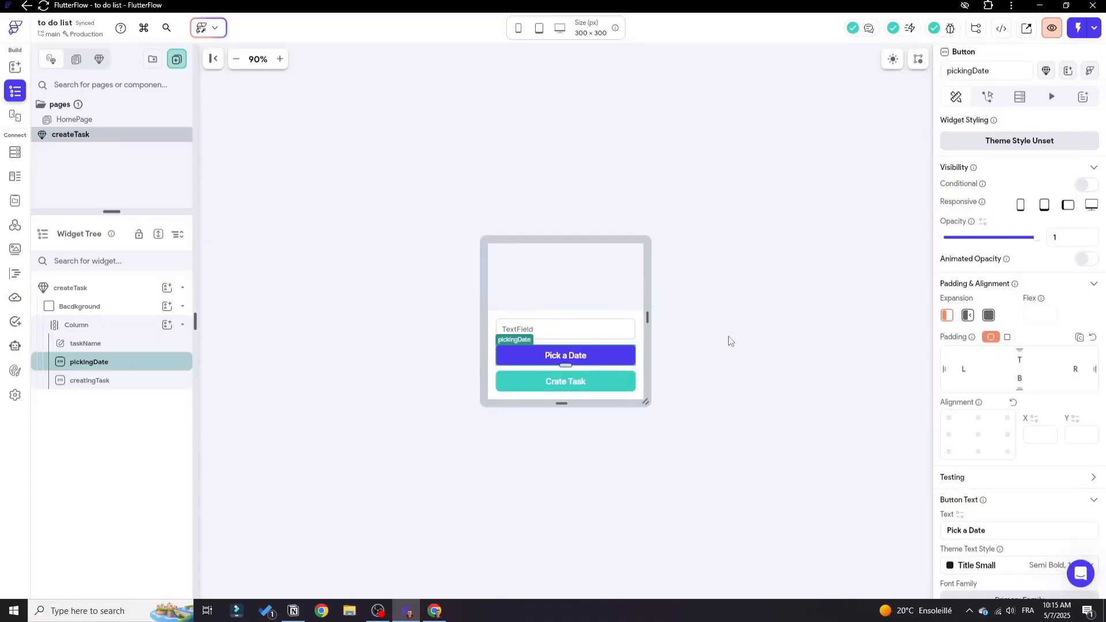
click(987, 96)
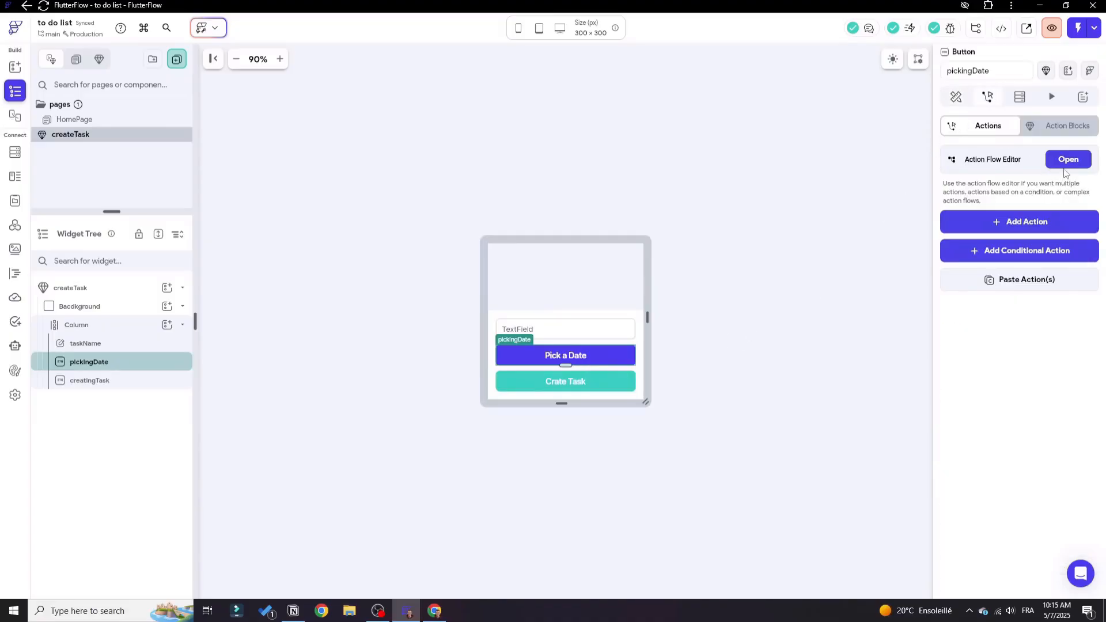
click(1065, 162)
click(520, 217)
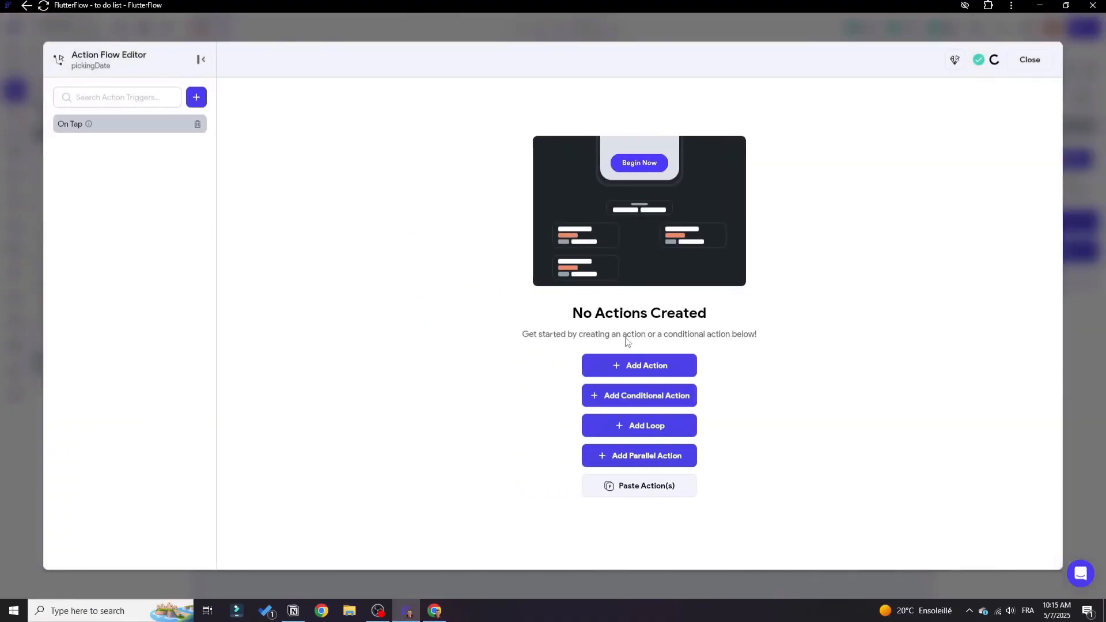
Add a Date/Time Picker action to the button's On Tap trigger and open its picker type options.
click(646, 367)
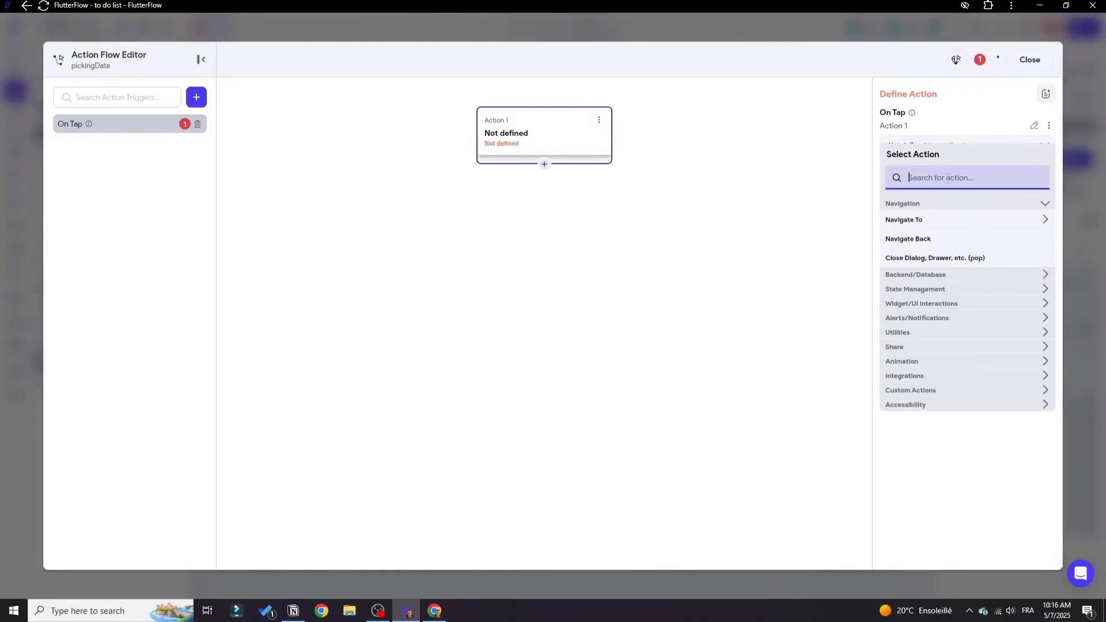
text(date p)
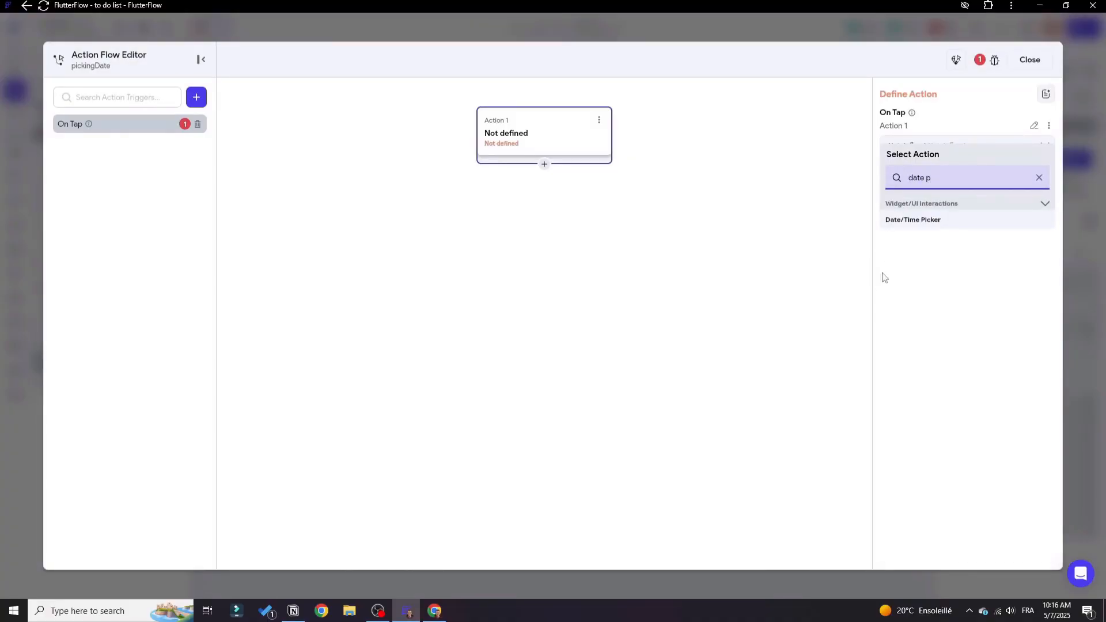
click(941, 220)
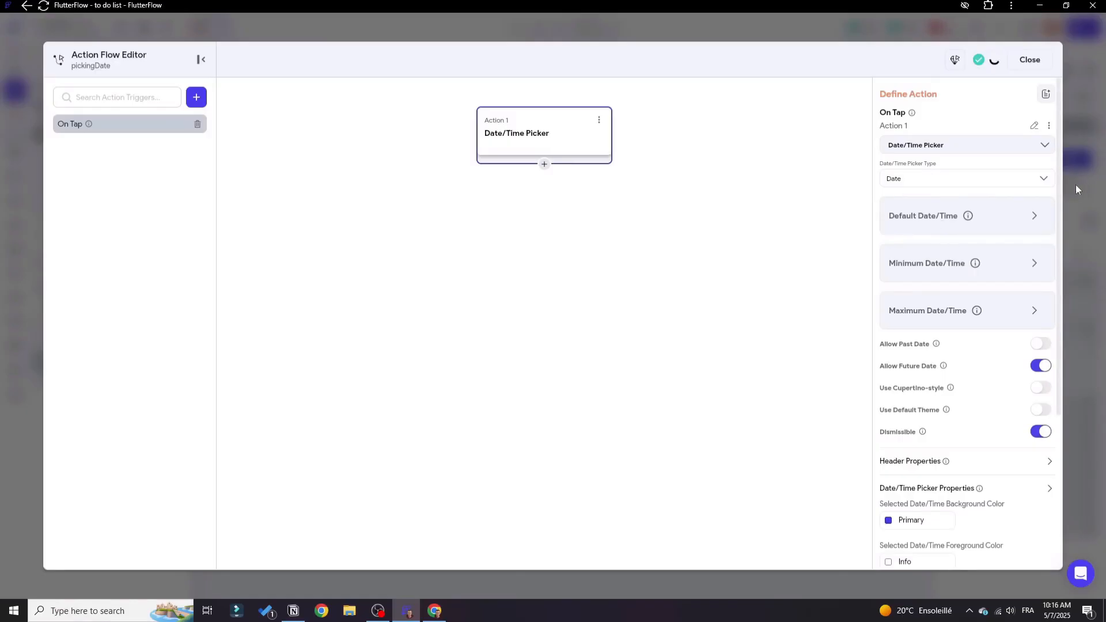
click(1043, 182)
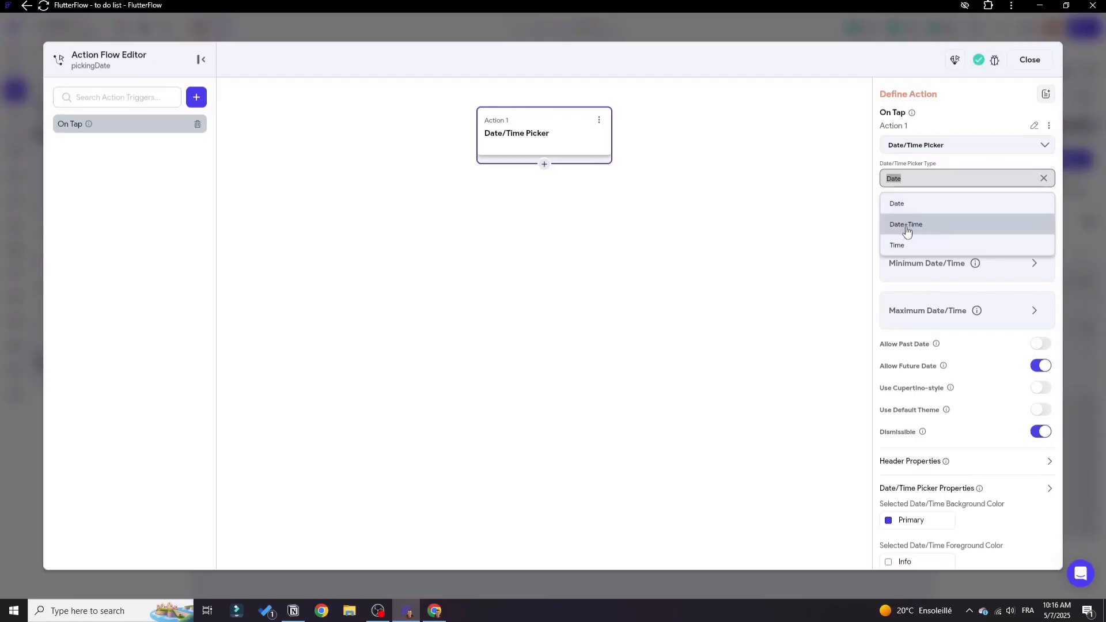
Switch to Supabase and open the tasks table's edit form to examine the type of its date column.
click(436, 611)
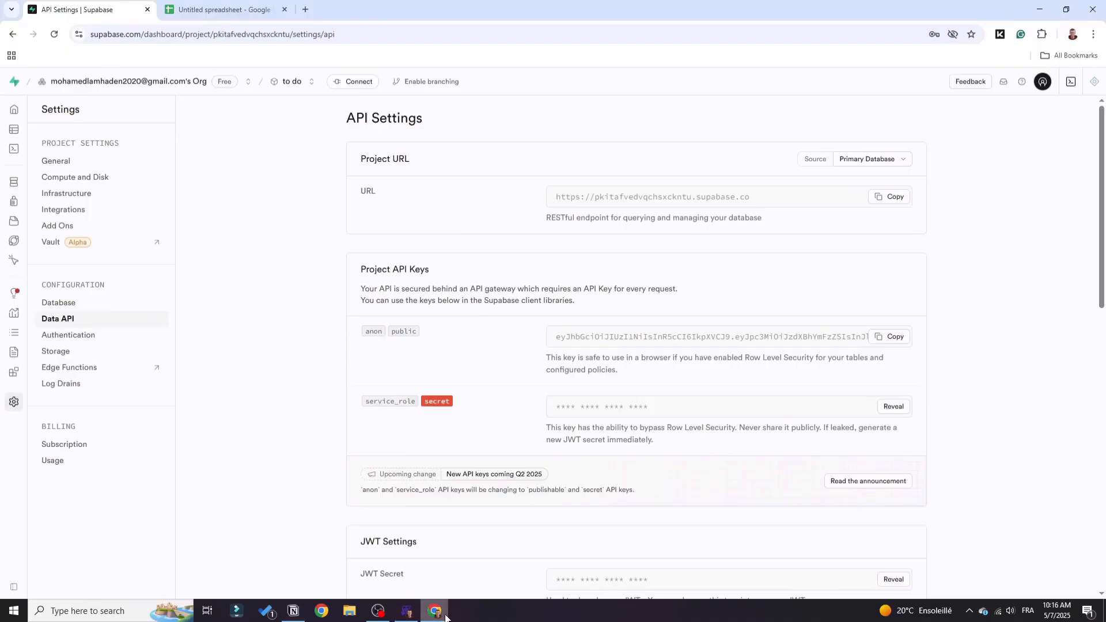
mouse_move(59, 167)
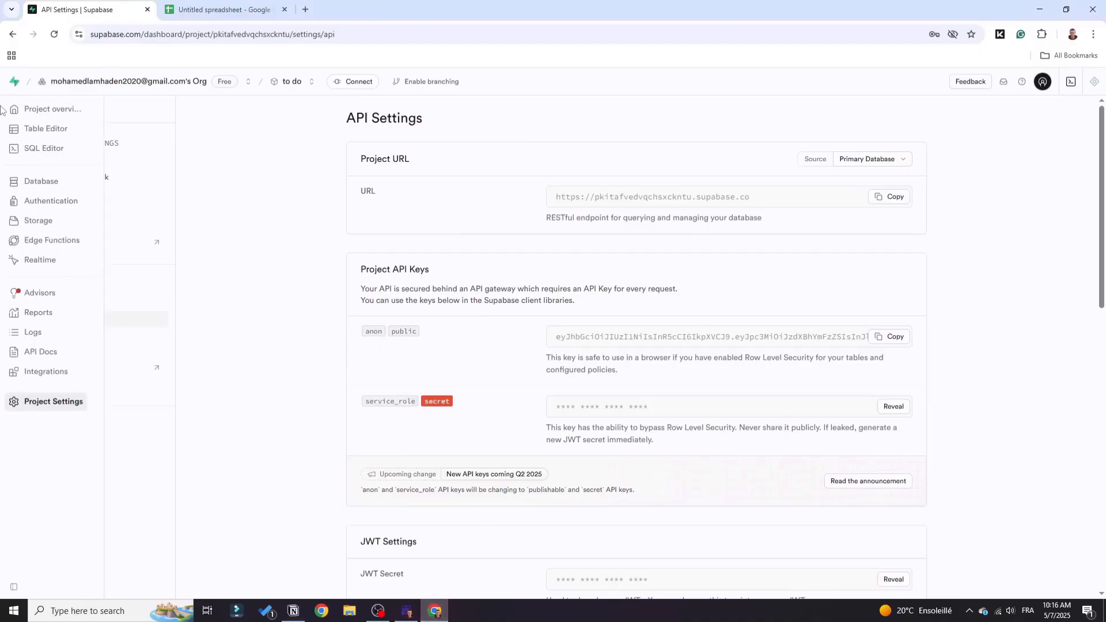
click(51, 129)
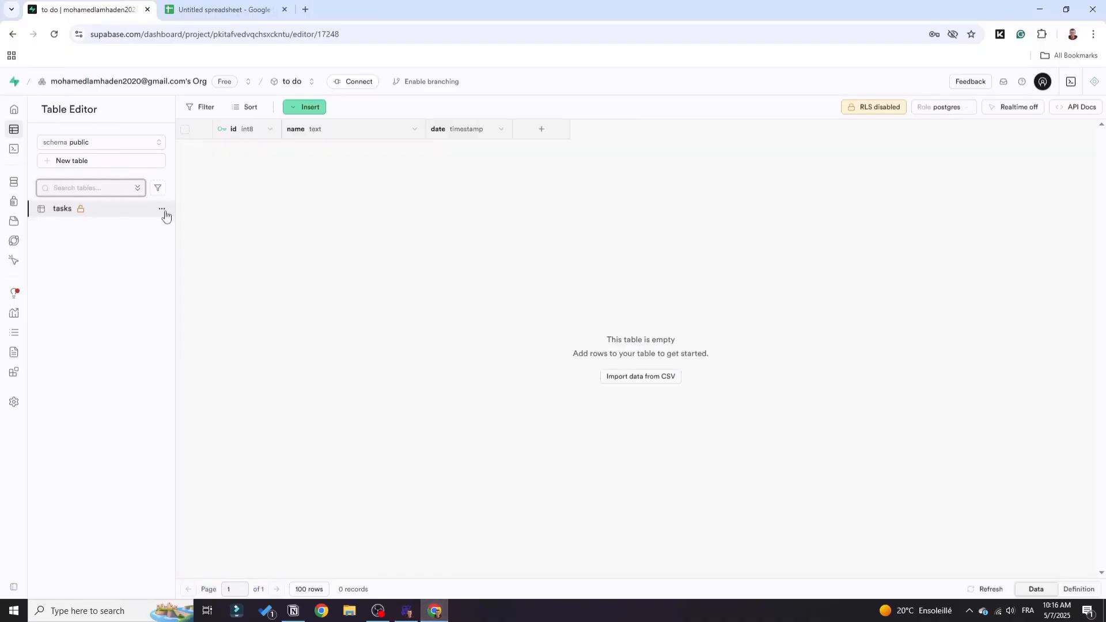
click(165, 209)
click(185, 247)
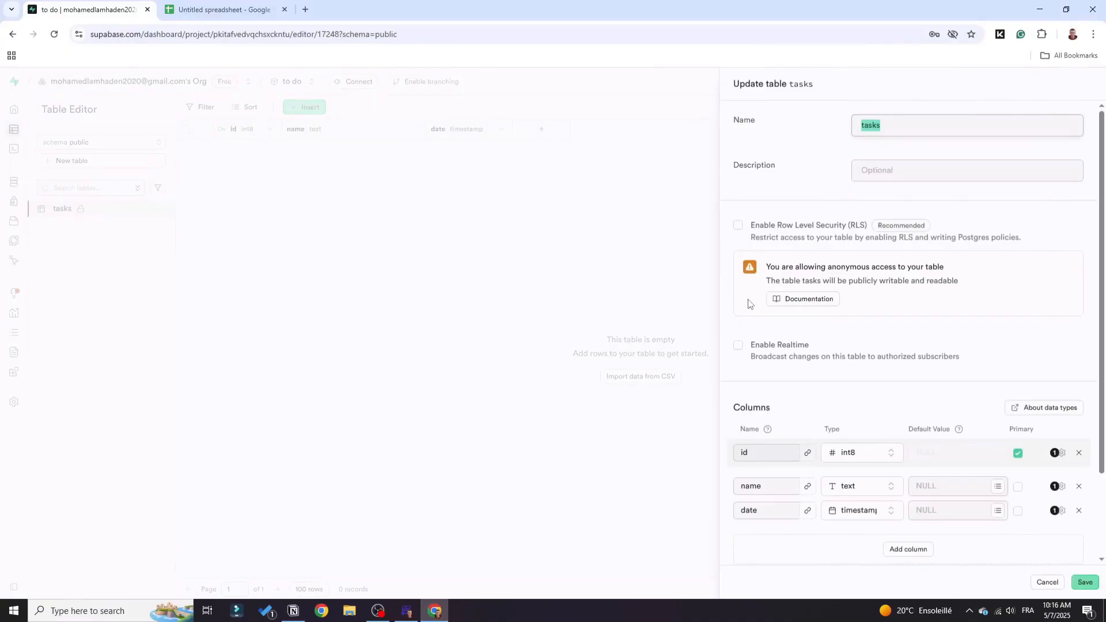
scroll(831, 379, down, 2)
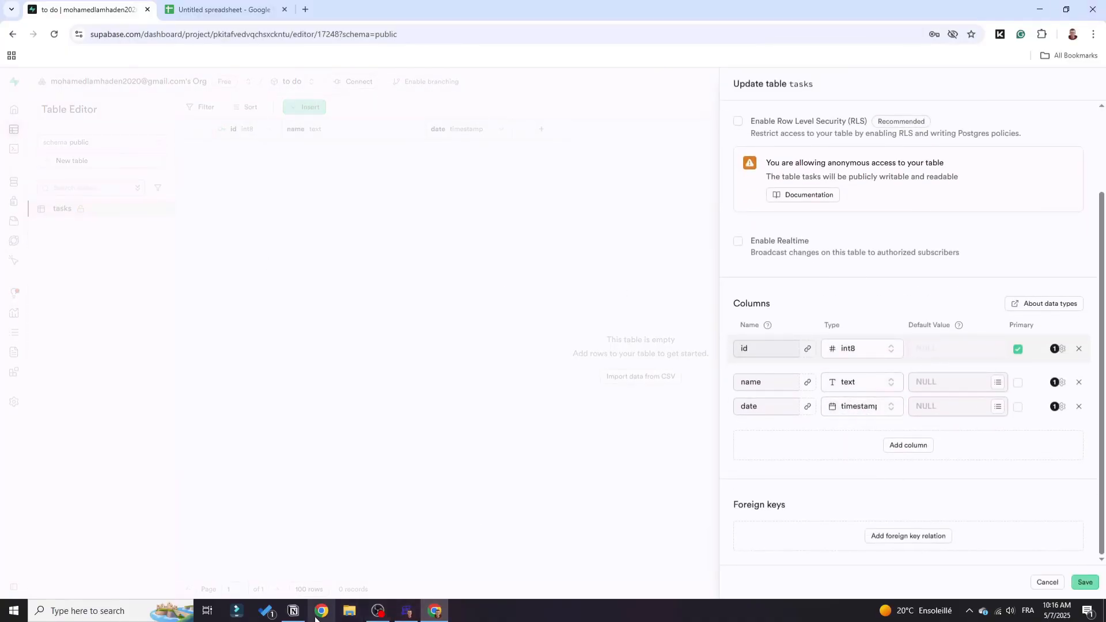
Return to FlutterFlow, set the Date/Time Picker type to Date+Time and close the action flow.
click(407, 612)
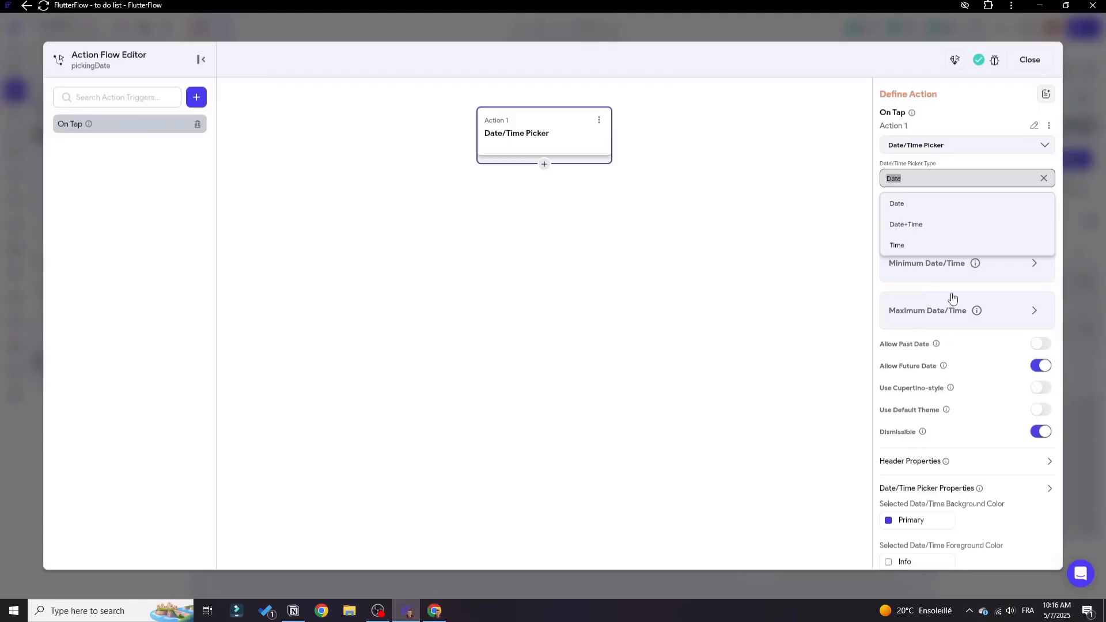
click(921, 225)
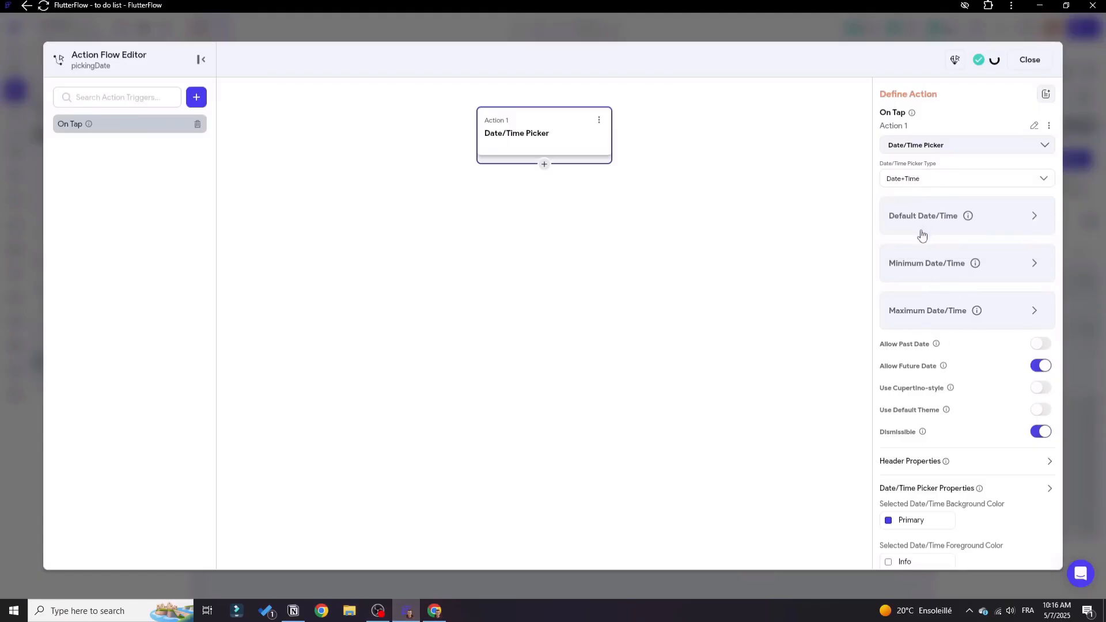
click(1026, 64)
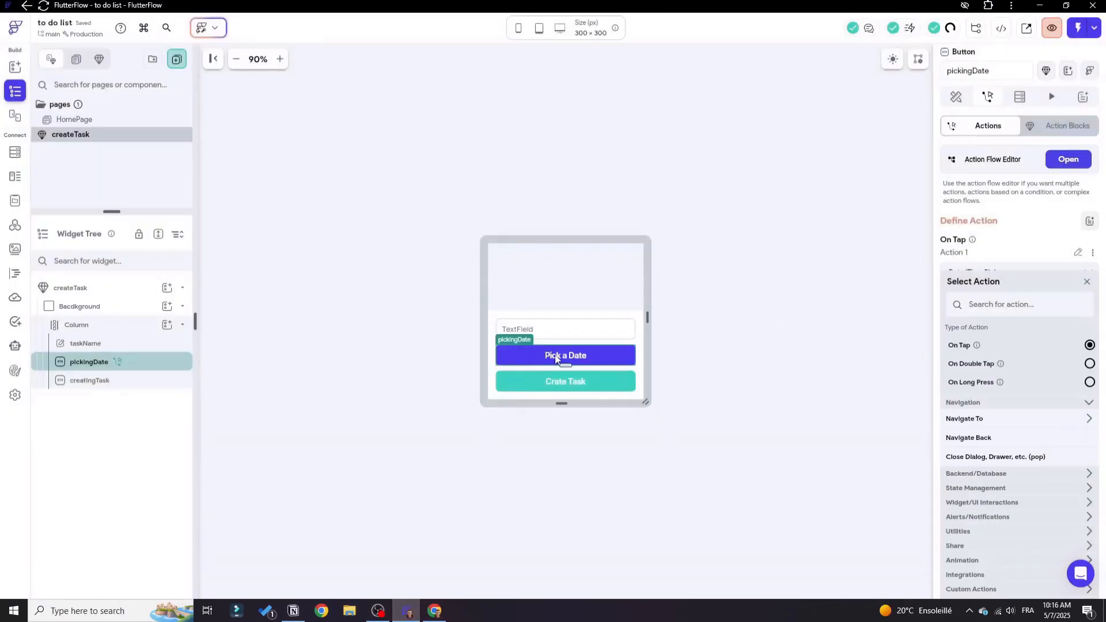
Open the action flow of the creatingTask button and give it an On Tap trigger.
click(558, 335)
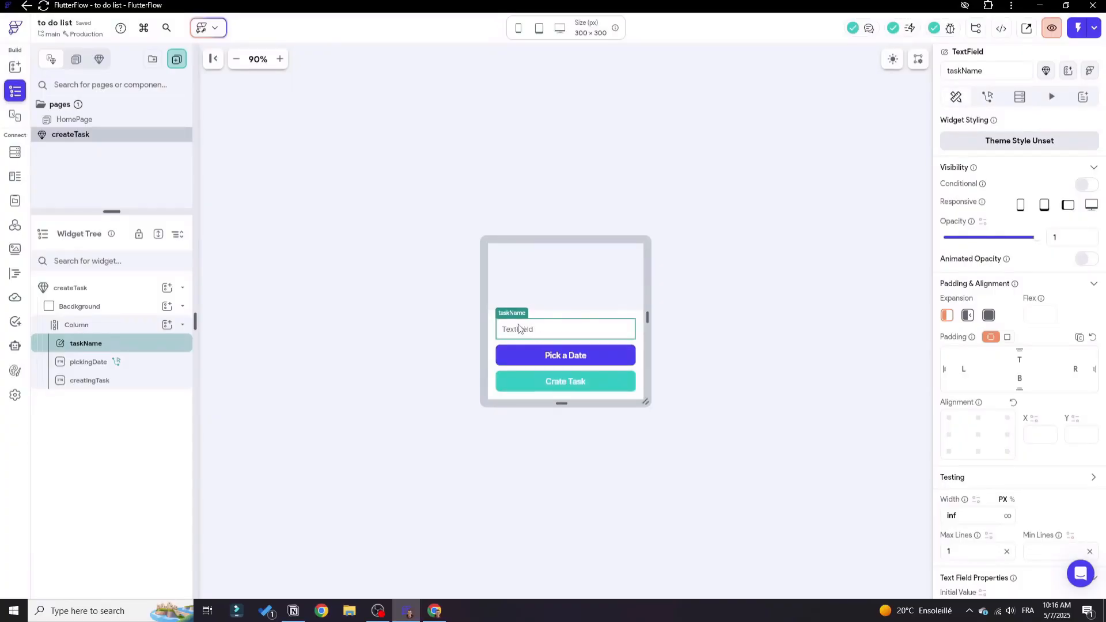
click(524, 349)
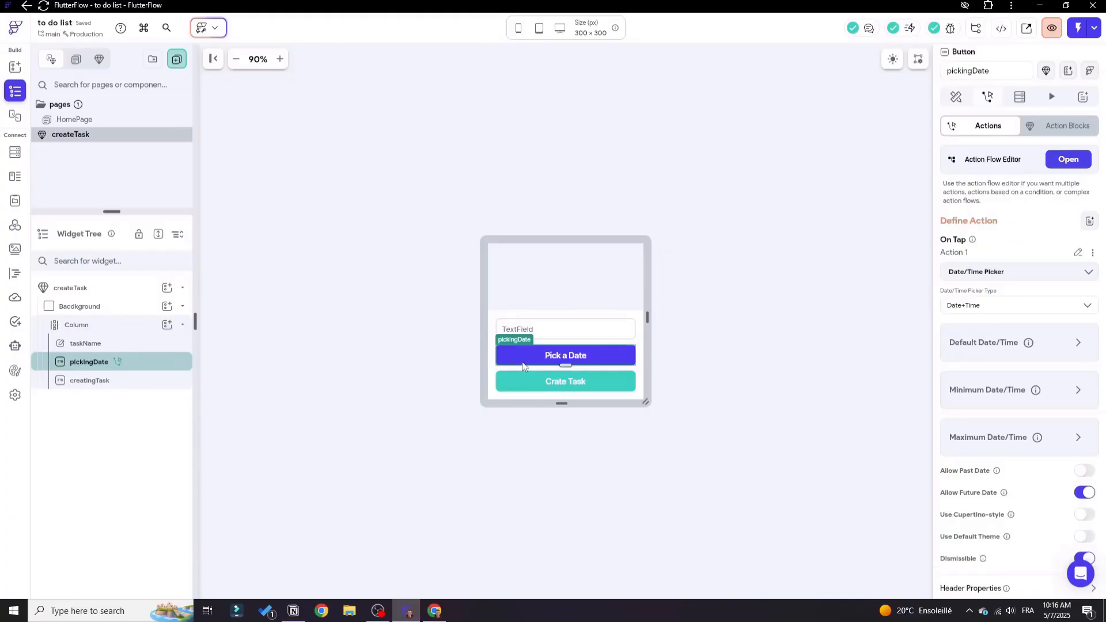
click(533, 382)
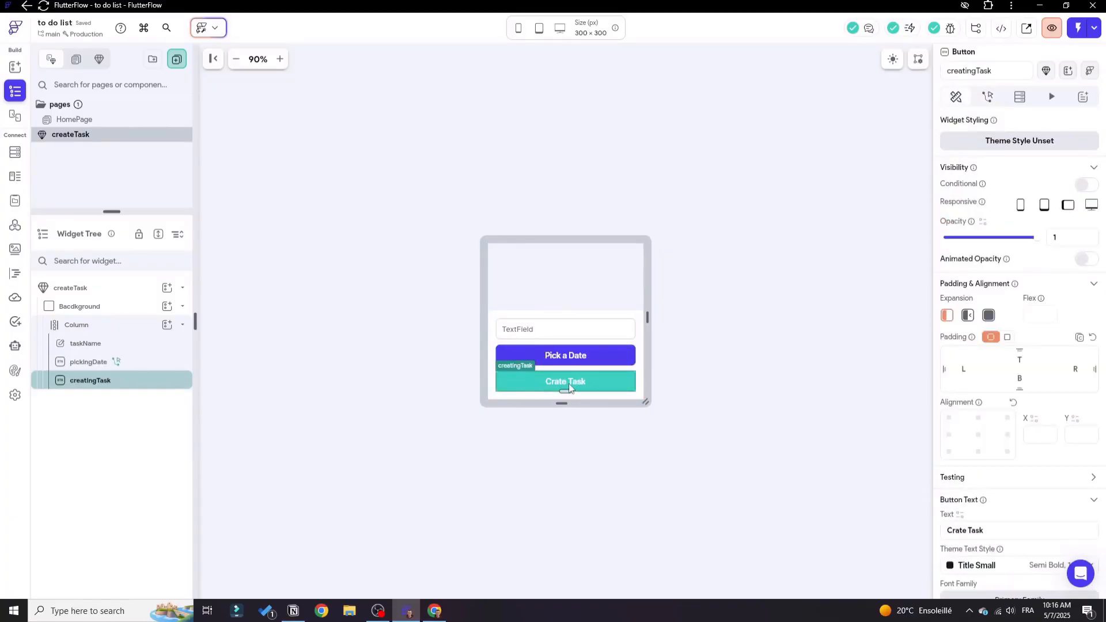
click(988, 96)
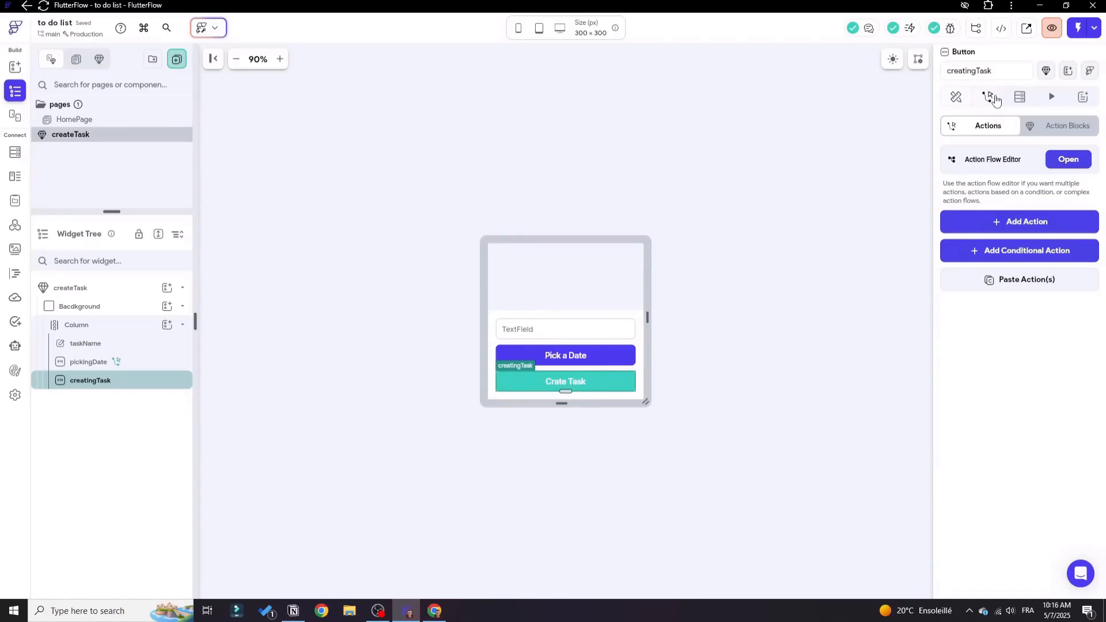
click(1070, 159)
click(468, 223)
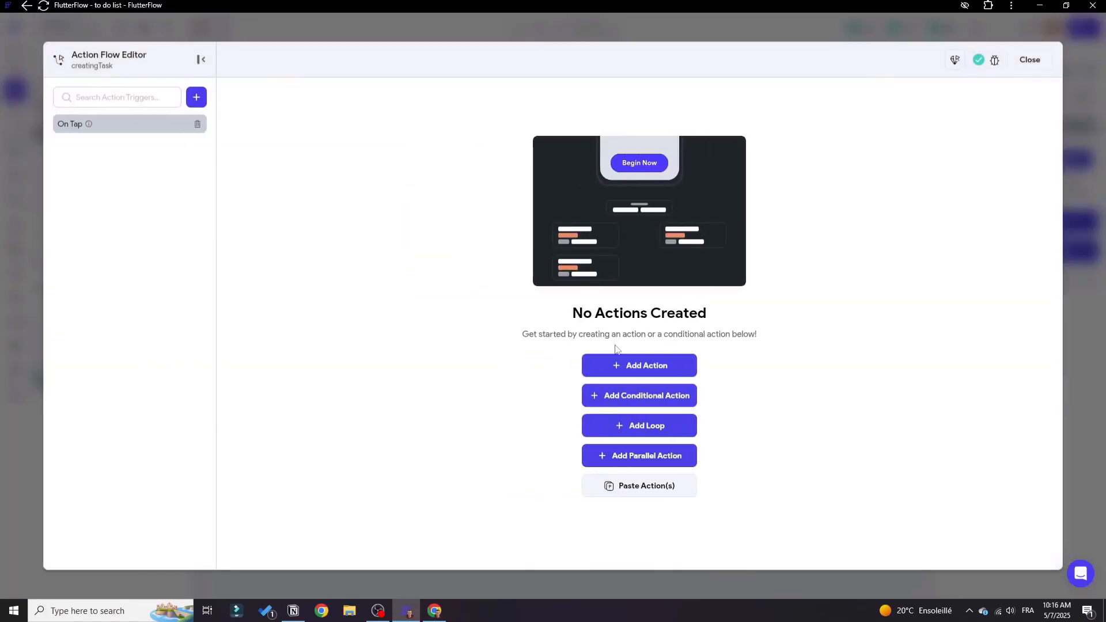
Add an action to the creatingTask button's On Tap trigger and name it "create task".
click(622, 369)
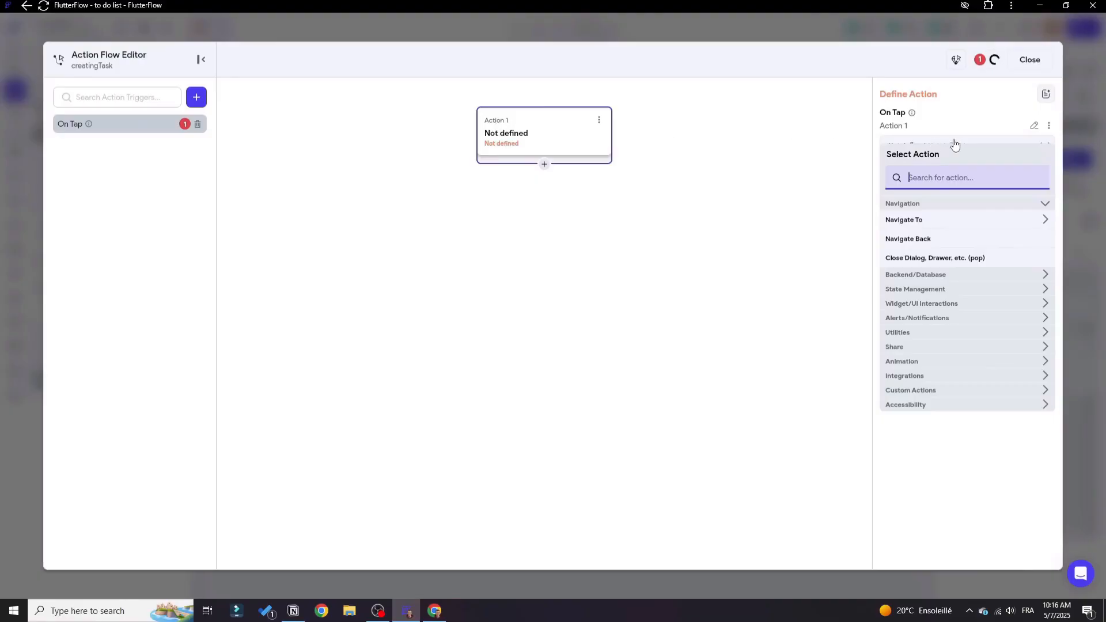
click(1033, 125)
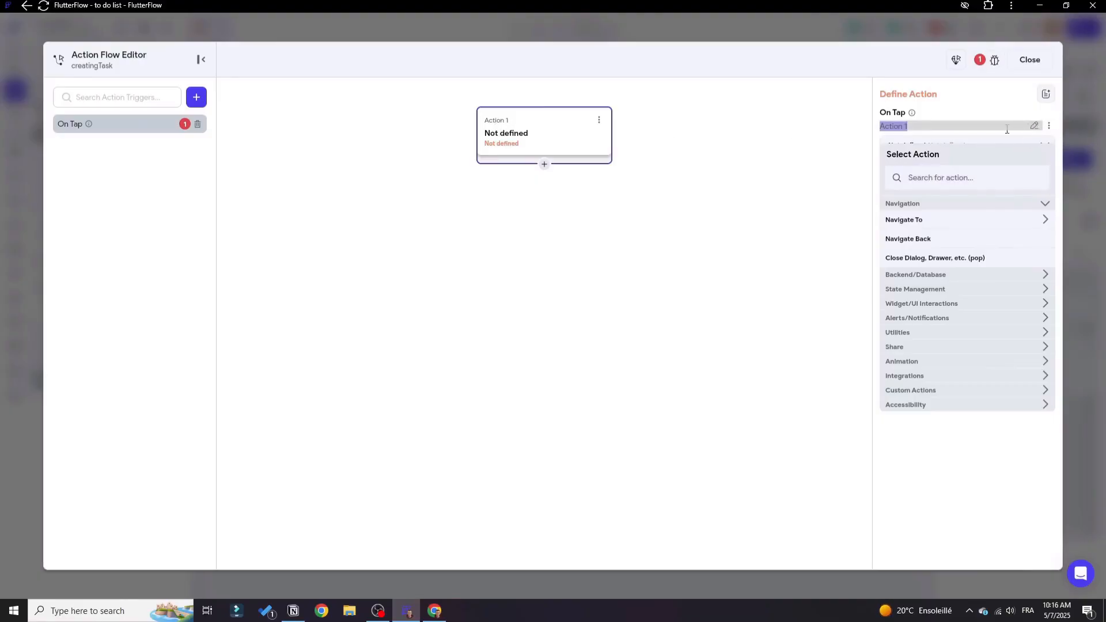
text(create task)
Define the create task action as a Supabase Insert Row backend call.
click(939, 180)
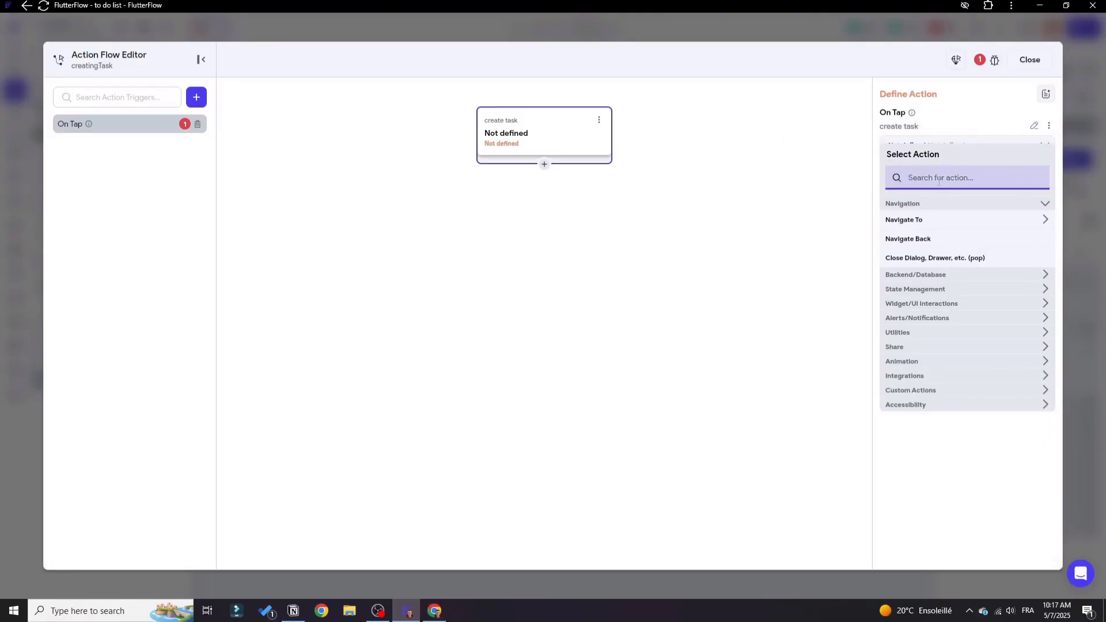
text(insert)
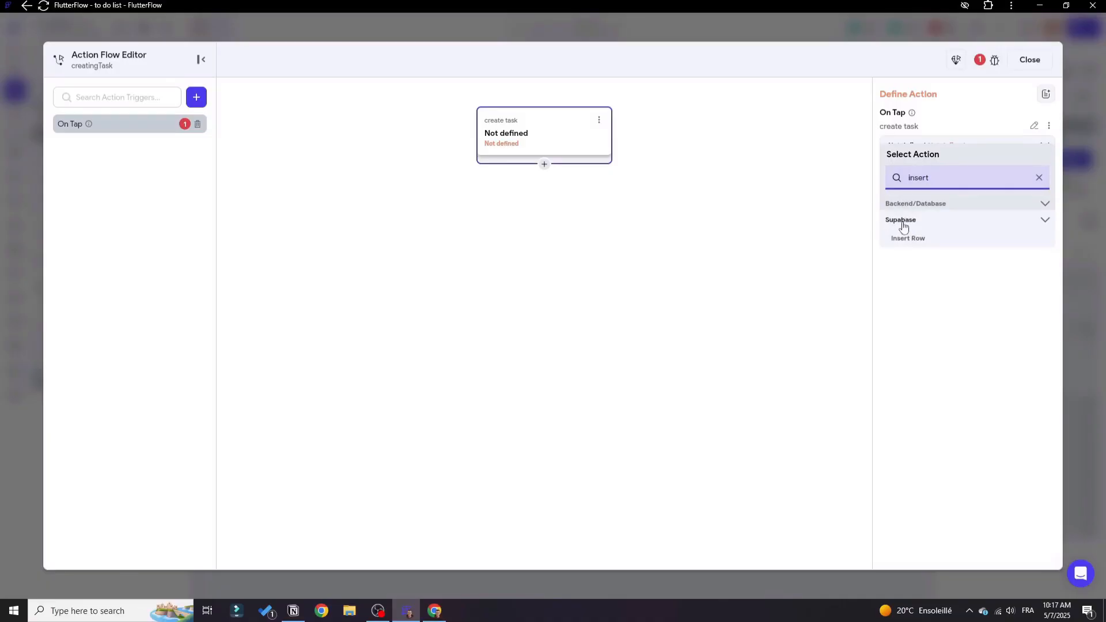
click(932, 244)
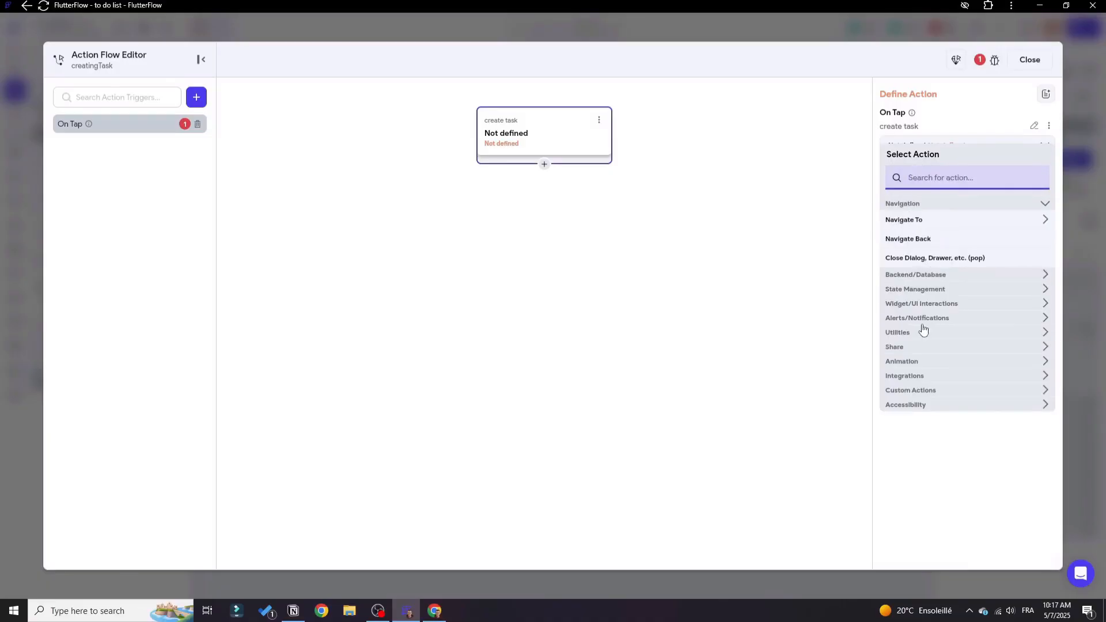
click(928, 304)
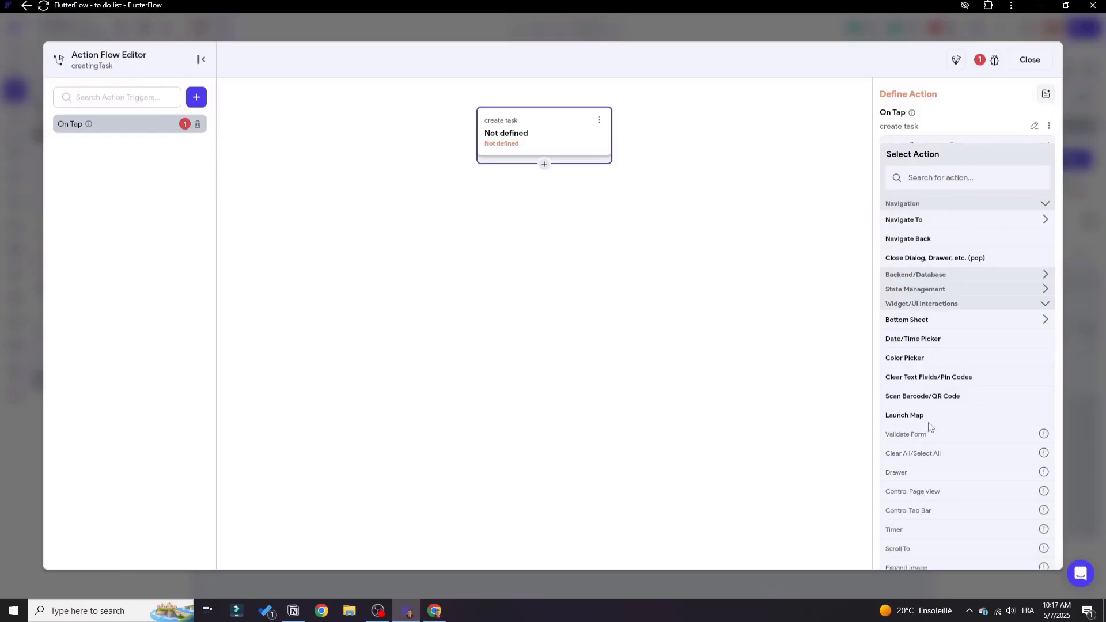
click(928, 305)
click(933, 278)
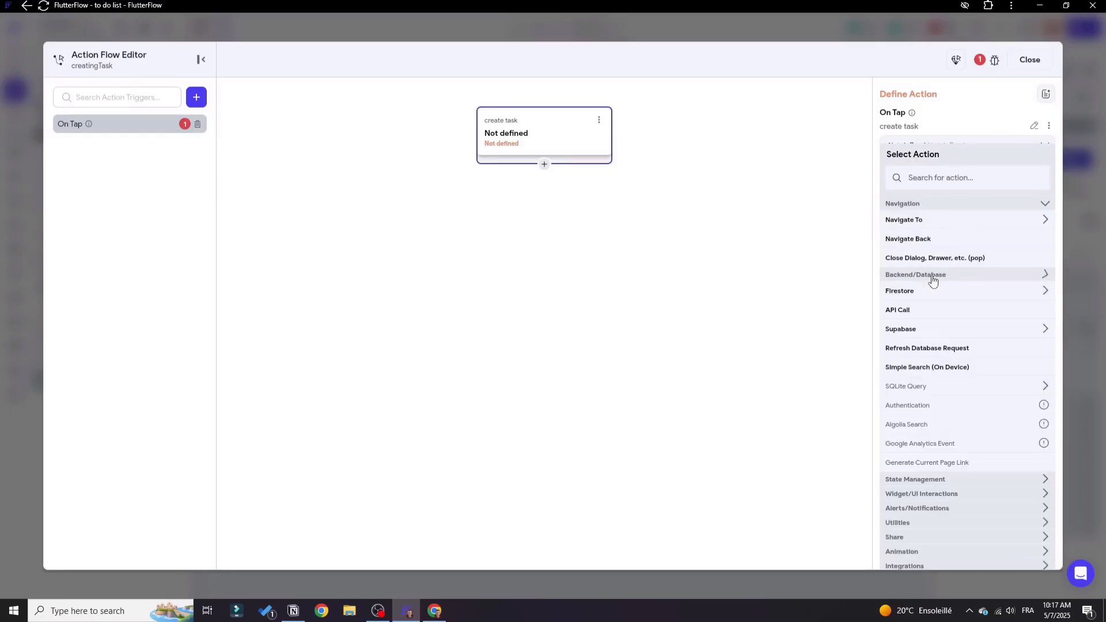
click(916, 206)
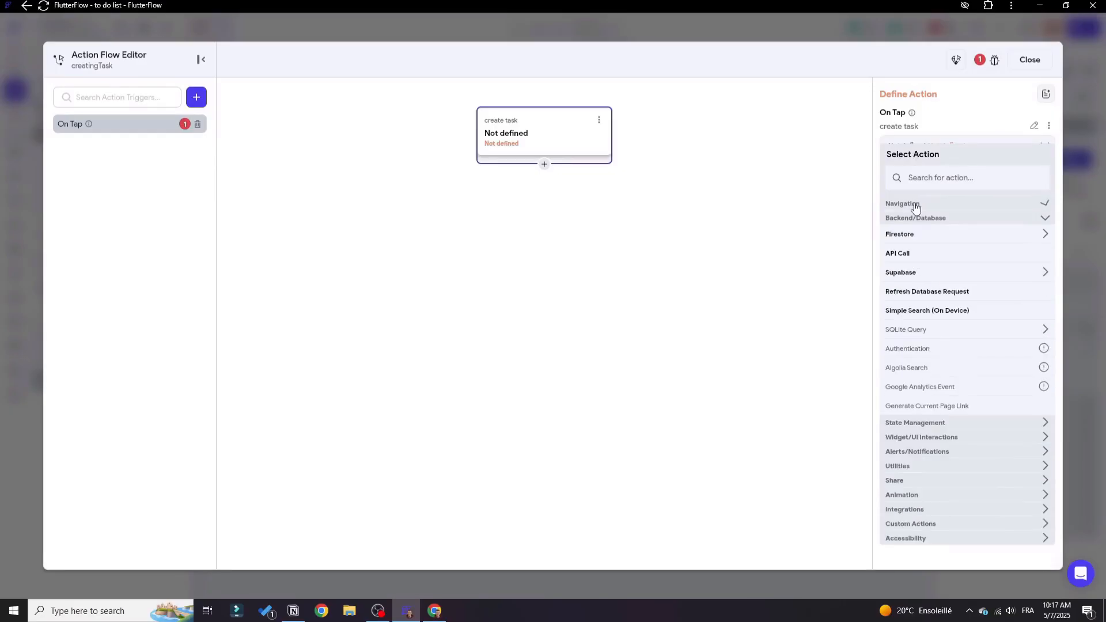
click(909, 276)
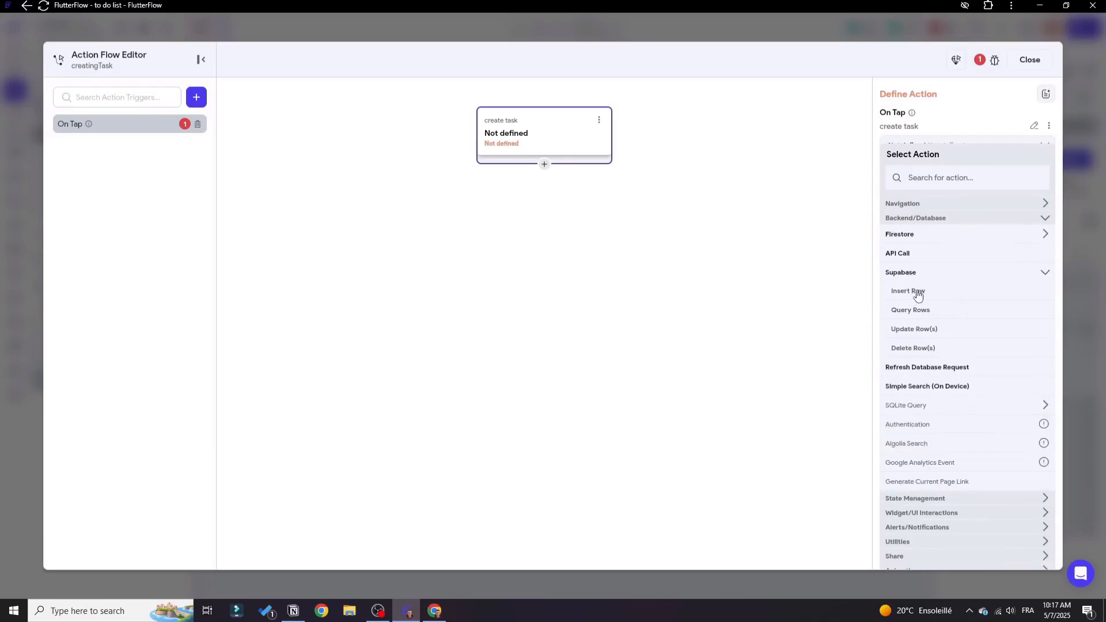
click(909, 292)
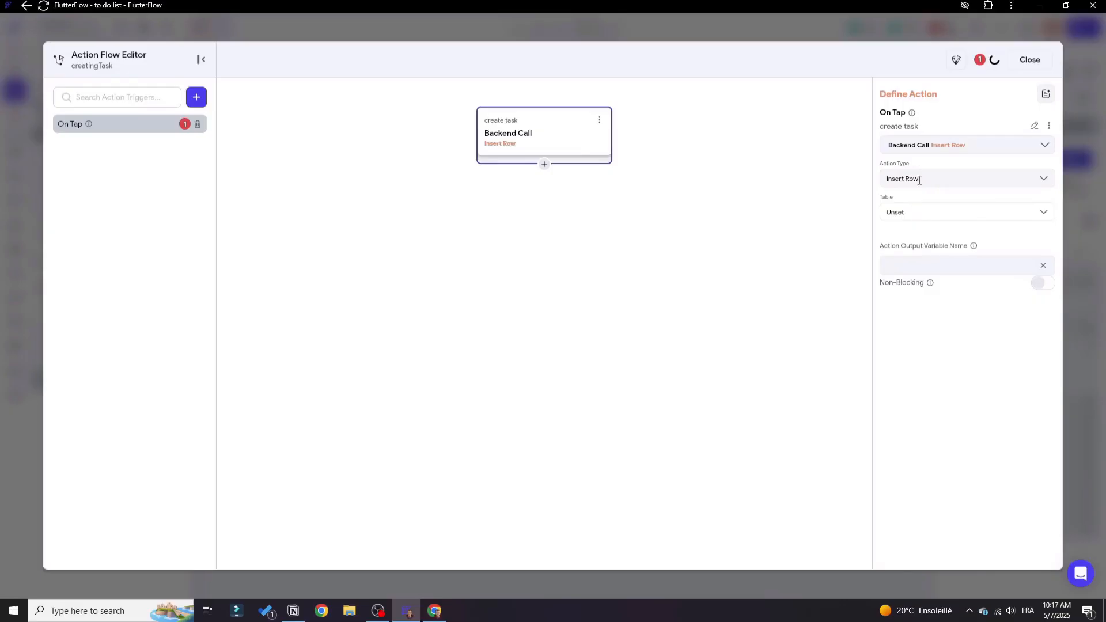
Set the Insert Row table to tasks and add its fields, keeping only name and date by removing id.
click(910, 213)
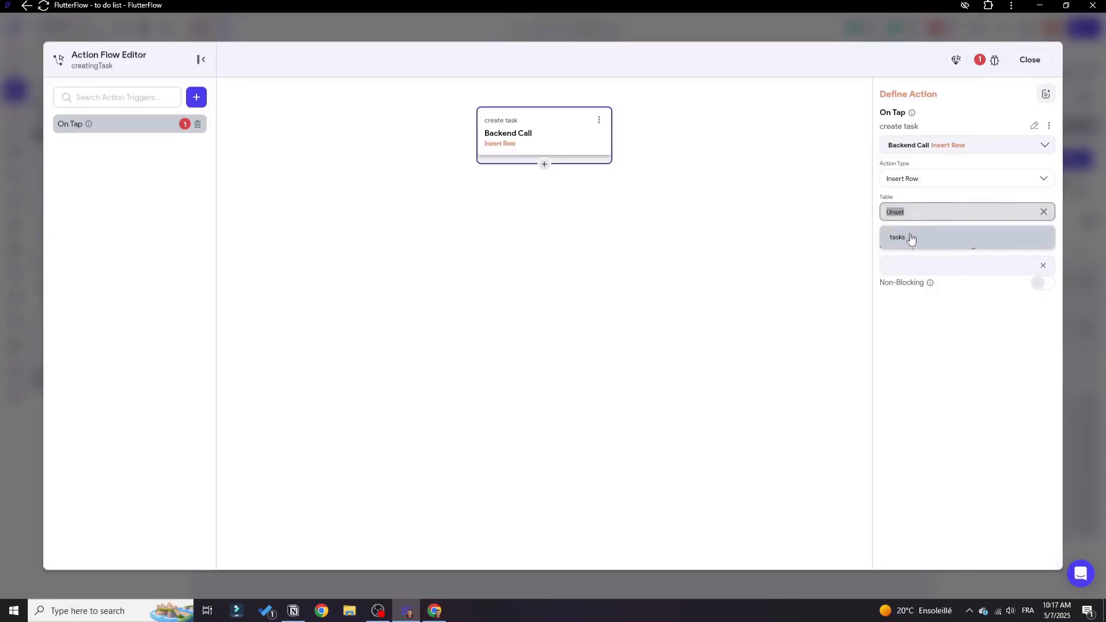
click(910, 238)
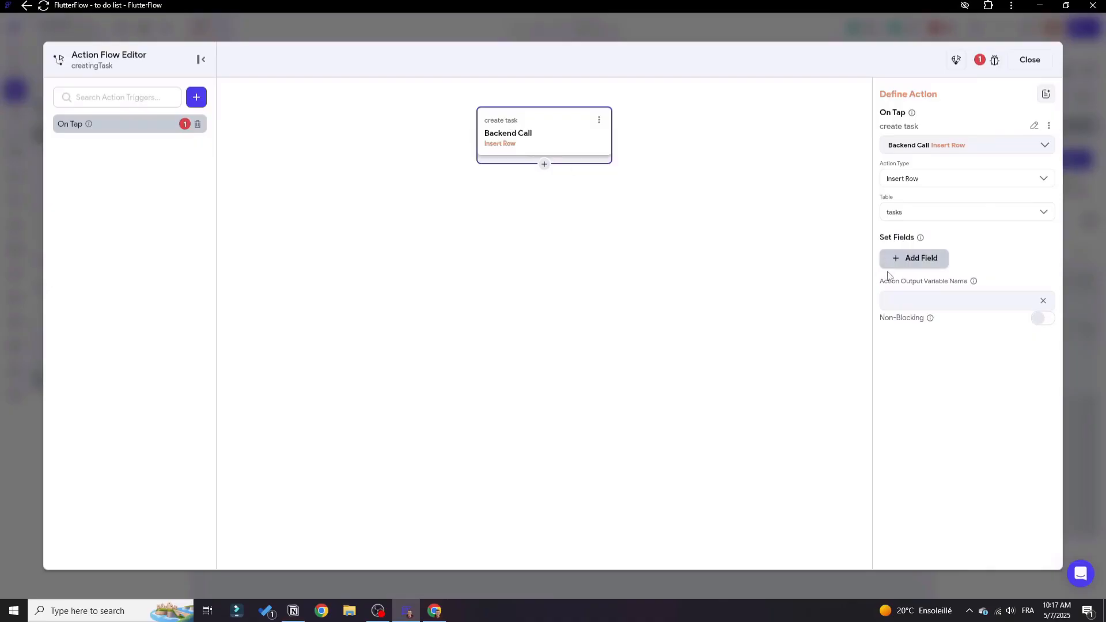
click(938, 263)
click(920, 299)
click(919, 339)
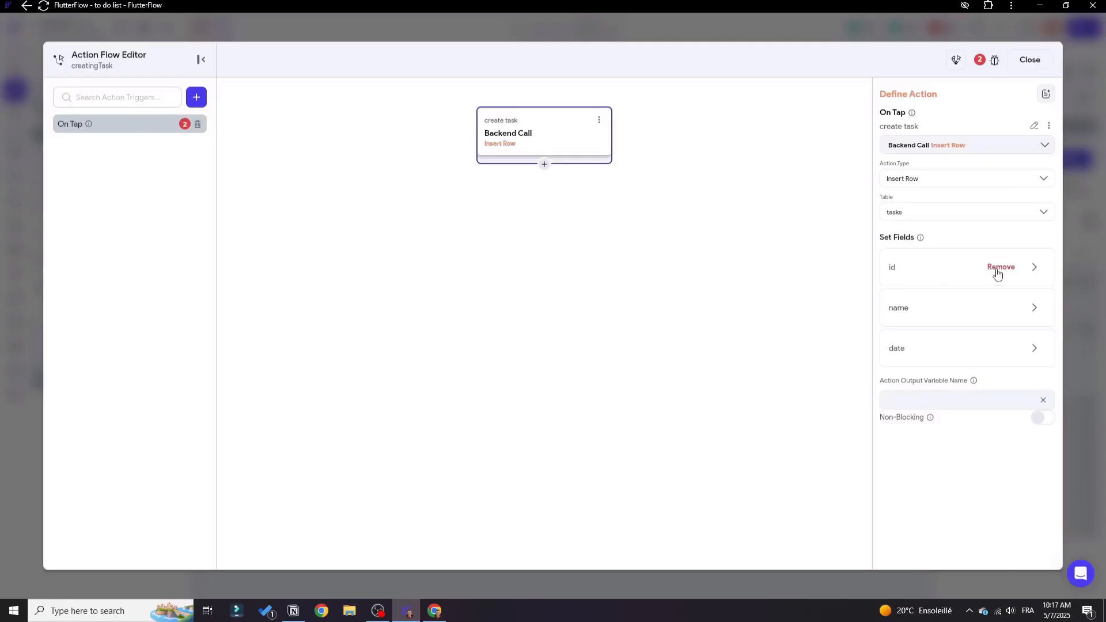
click(1000, 267)
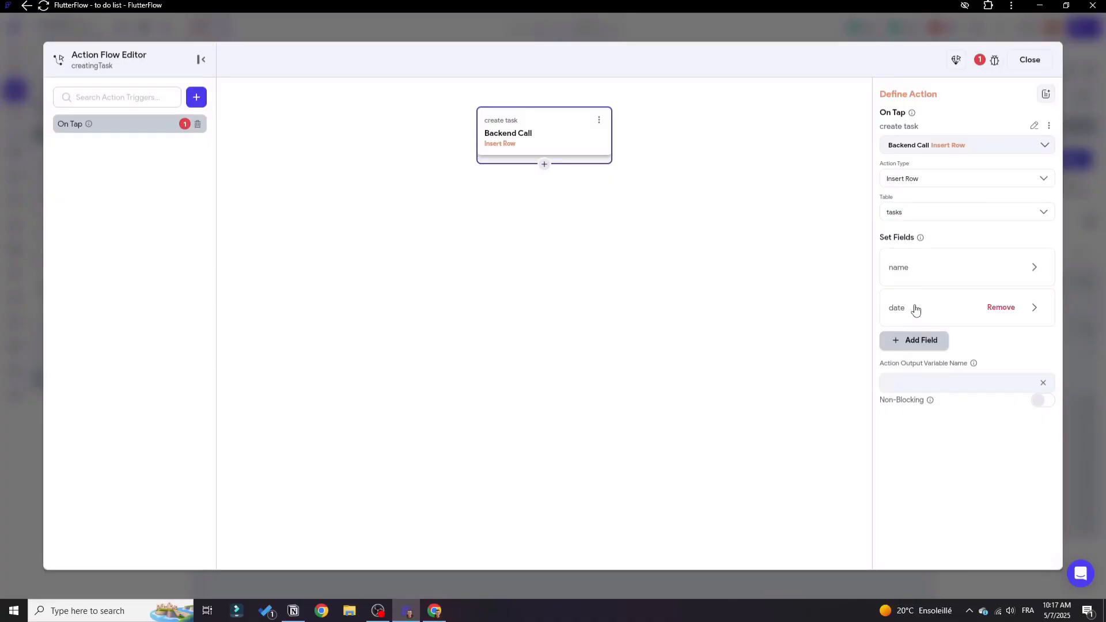
Expand the settings of the name field in the Insert Row action.
click(904, 276)
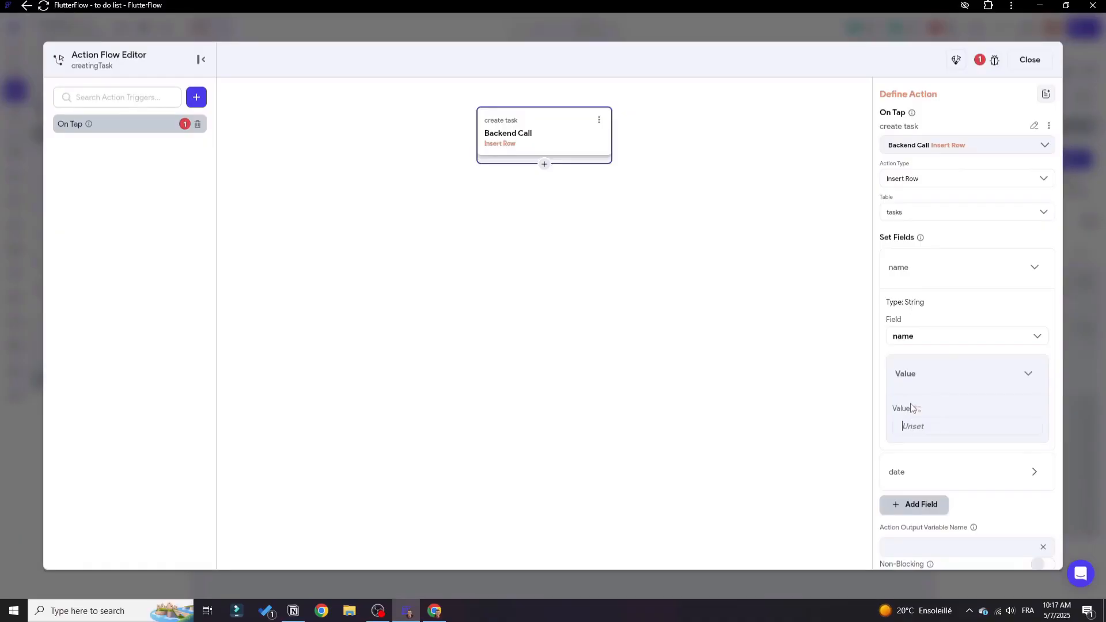
Set the name field's value to the fixed text "visit mom" and close the action flow editor.
text(visdi)
text(sit )
text(mom)
click(1030, 60)
Reopen the creatingTask button's action flow and bind the name field's value to the taskName text field's widget state.
click(599, 339)
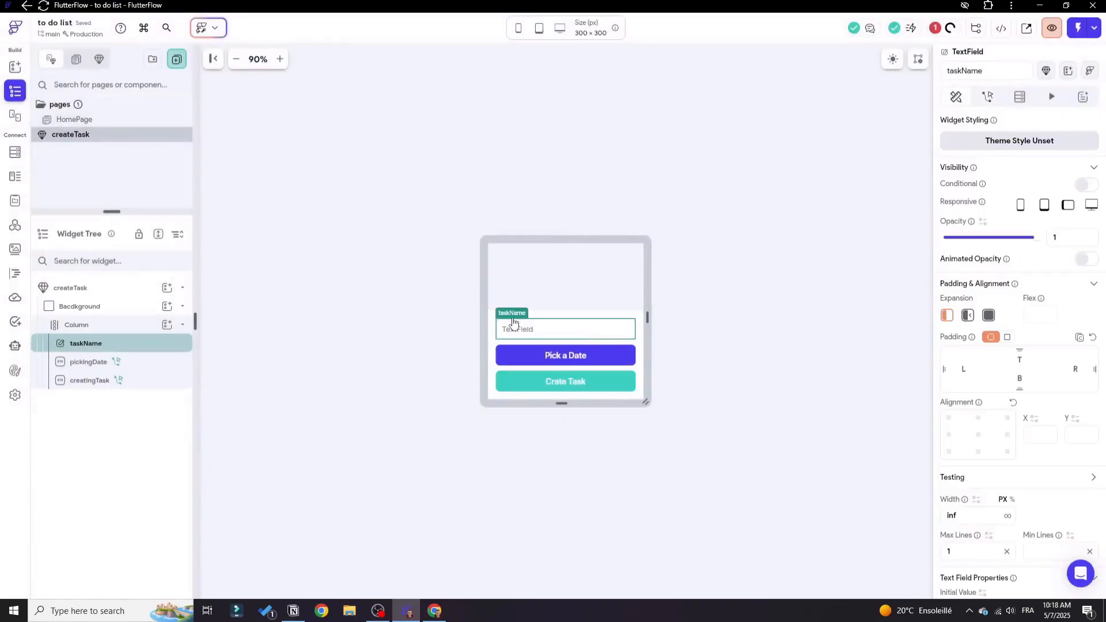
click(549, 375)
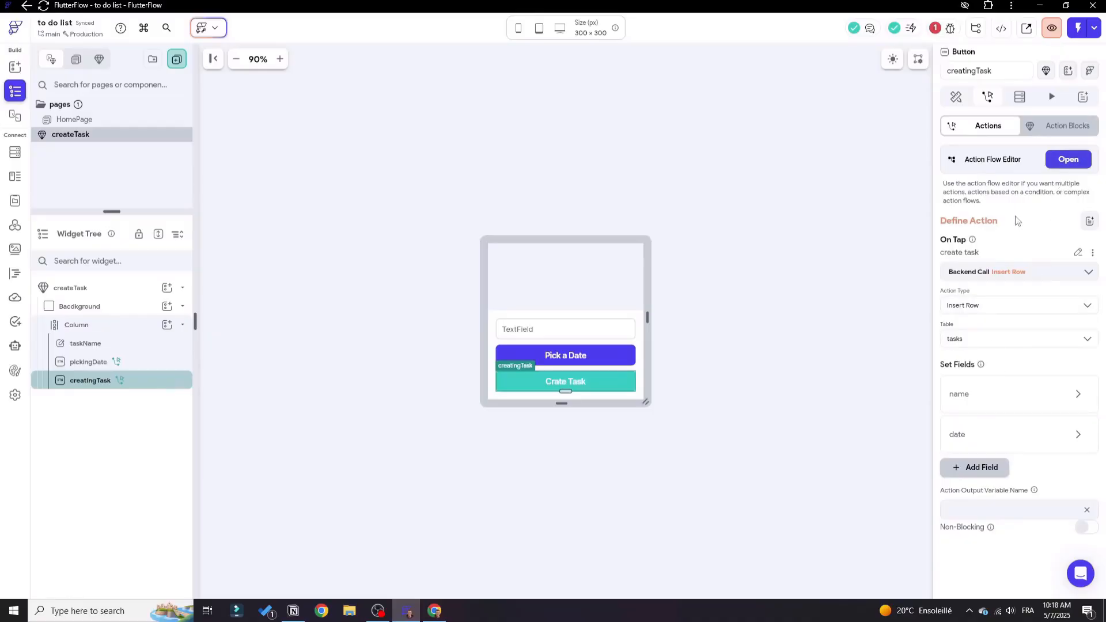
click(1081, 162)
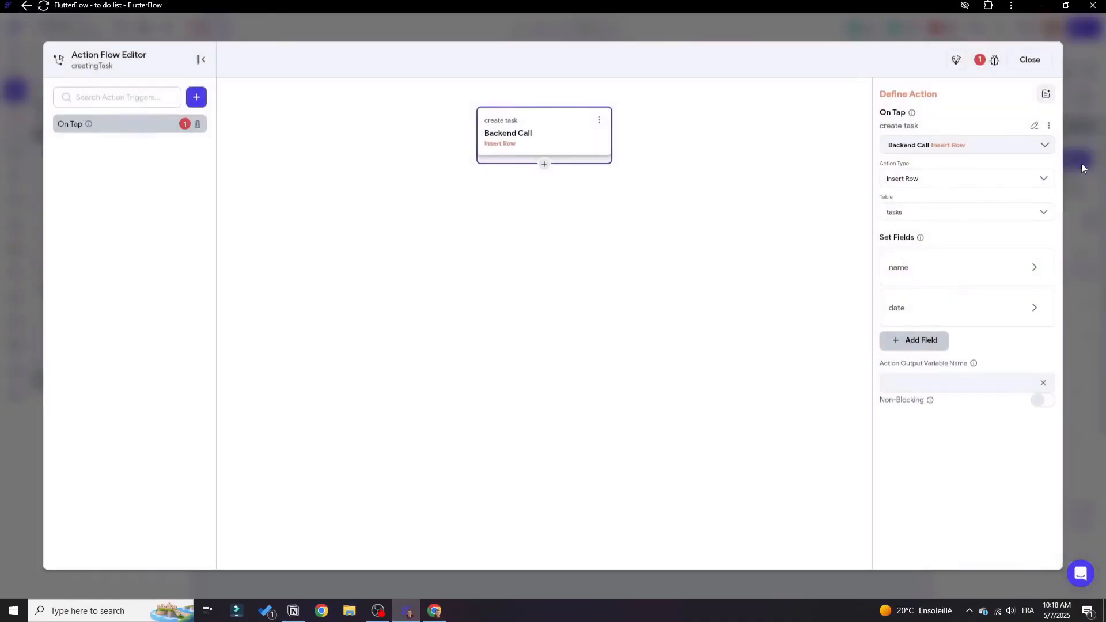
click(915, 314)
click(902, 309)
click(907, 280)
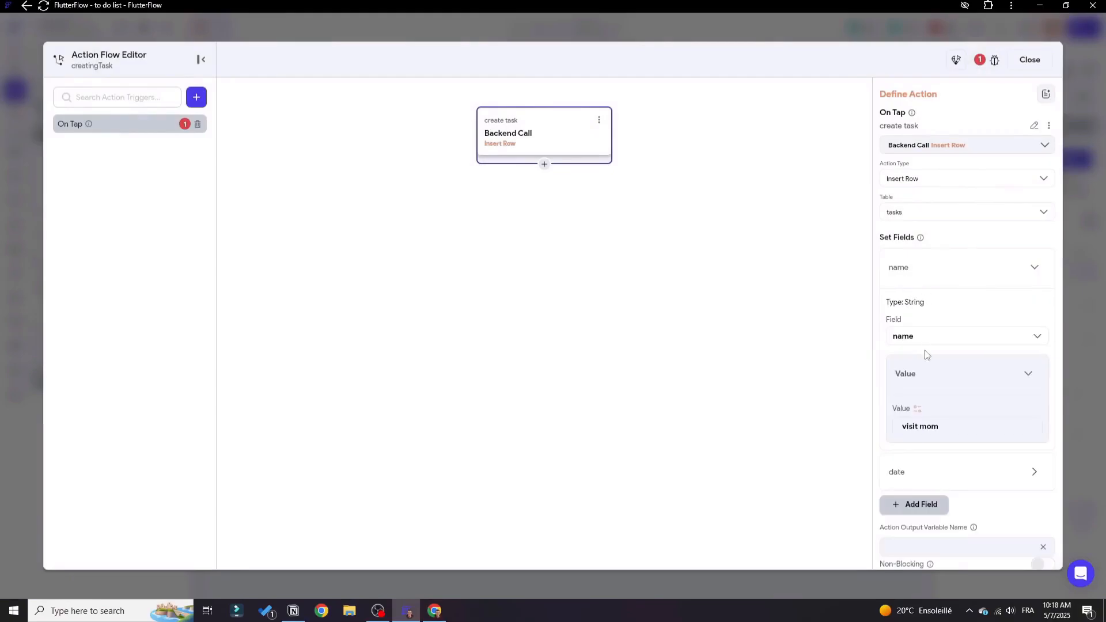
triple_click(937, 426)
click(917, 409)
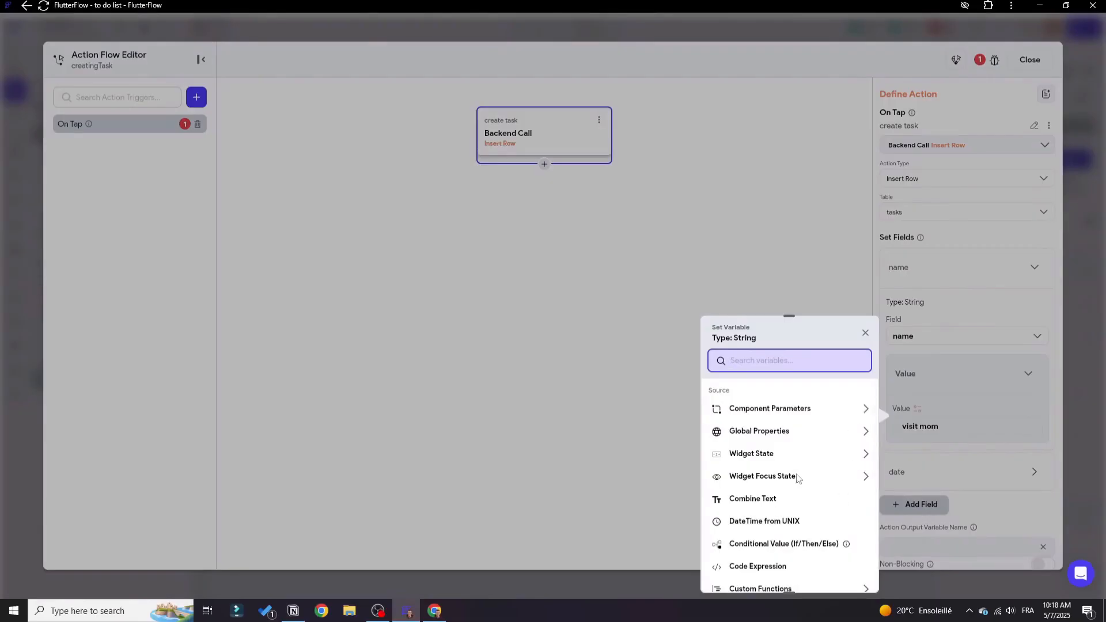
click(741, 459)
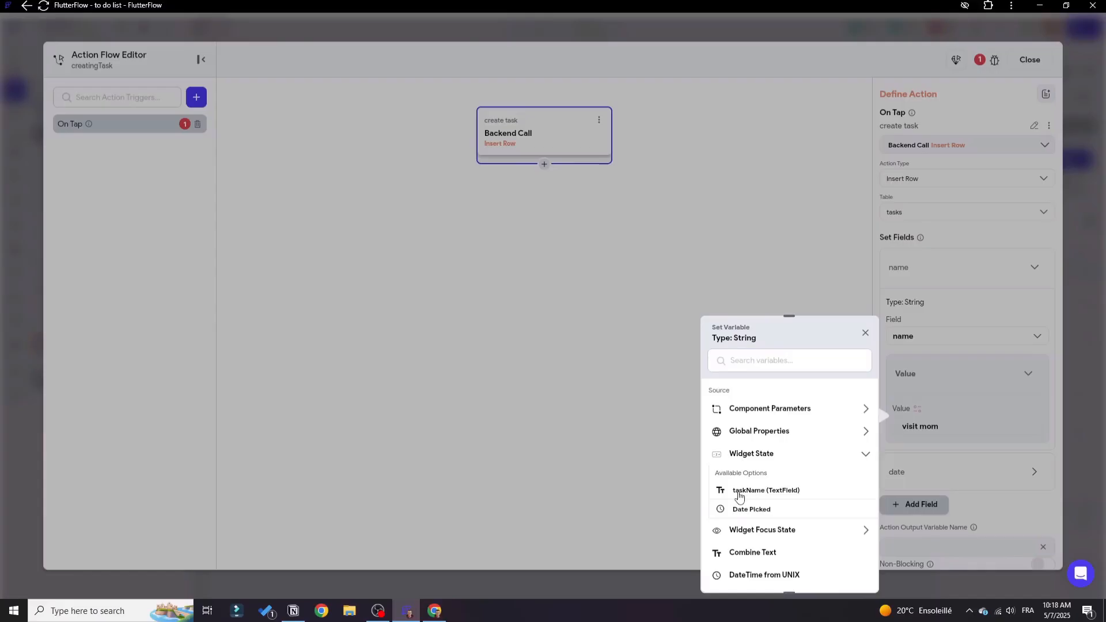
click(772, 497)
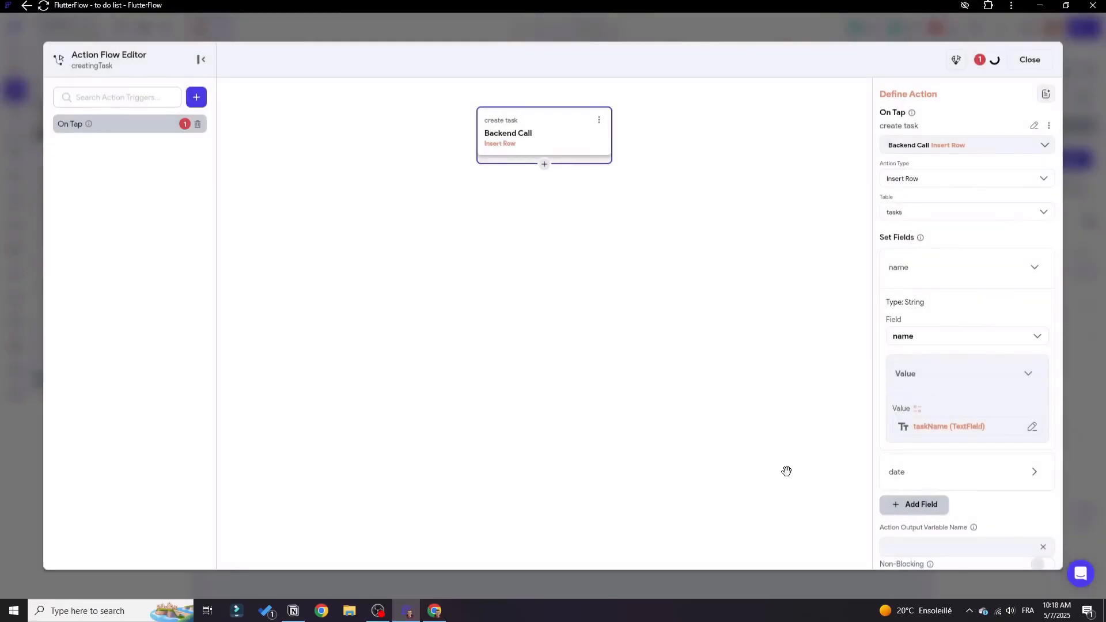
Bind the date field's value to the Date Picked widget state and close the action flow editor.
click(902, 267)
click(908, 316)
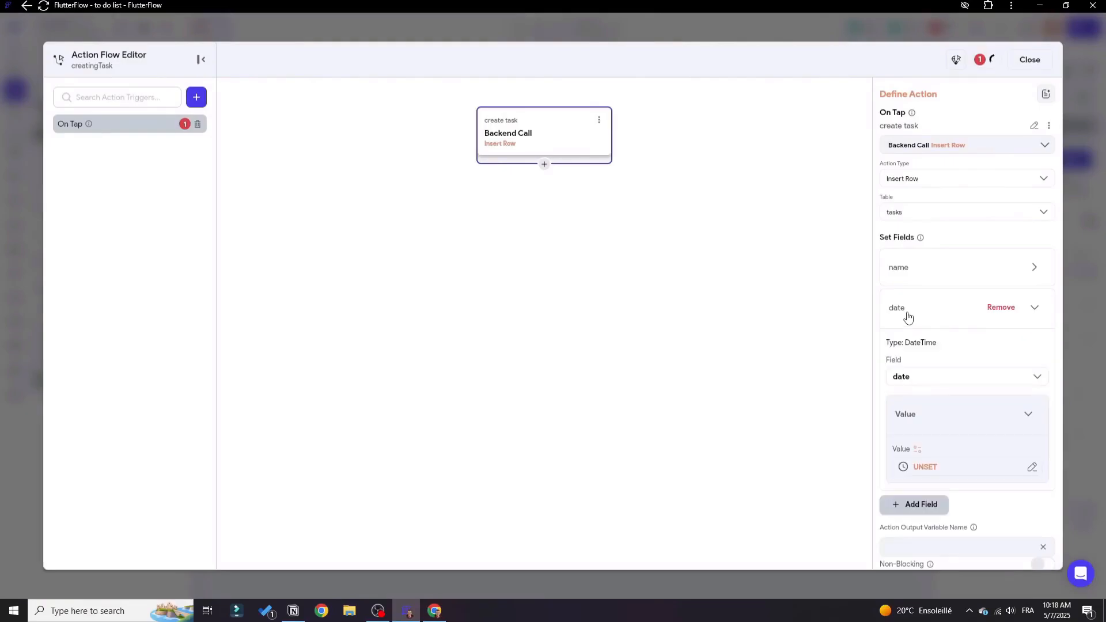
click(916, 449)
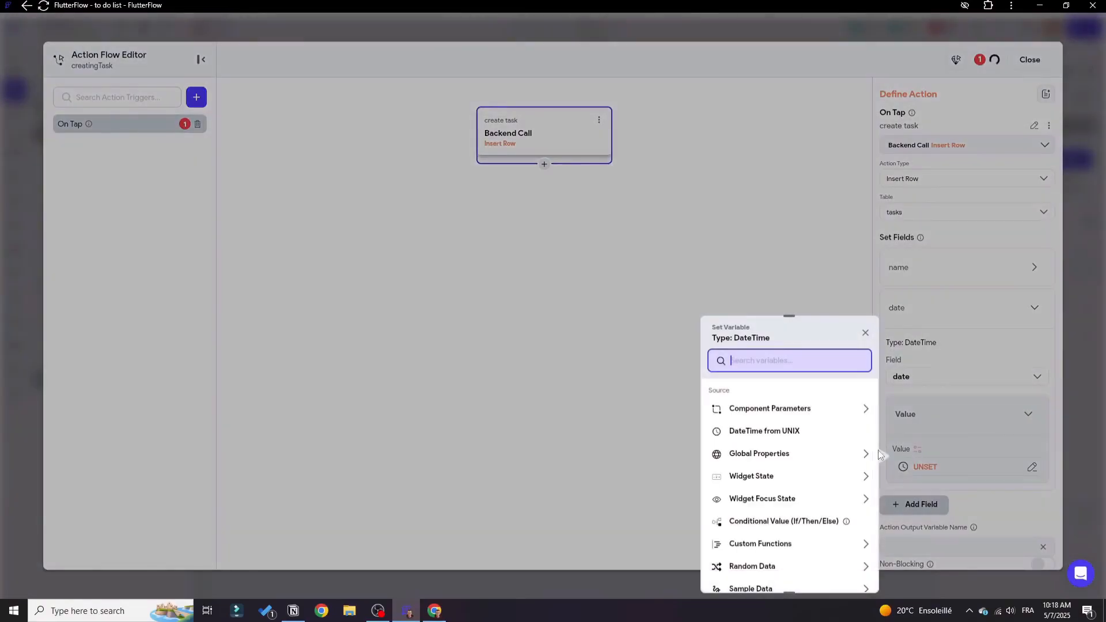
click(753, 475)
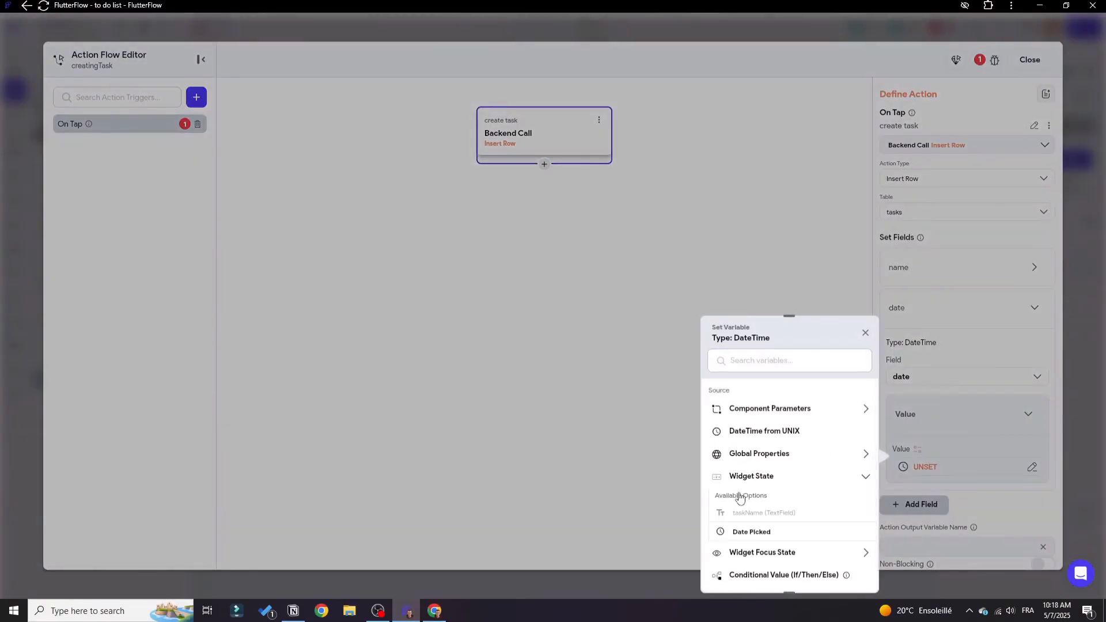
click(745, 531)
click(852, 573)
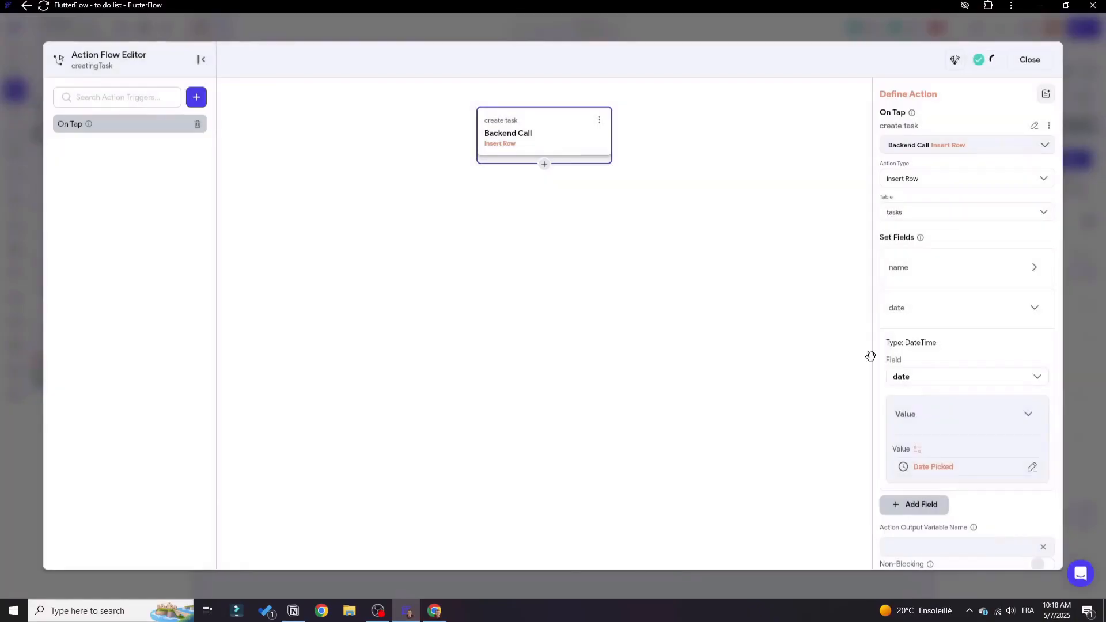
click(1030, 59)
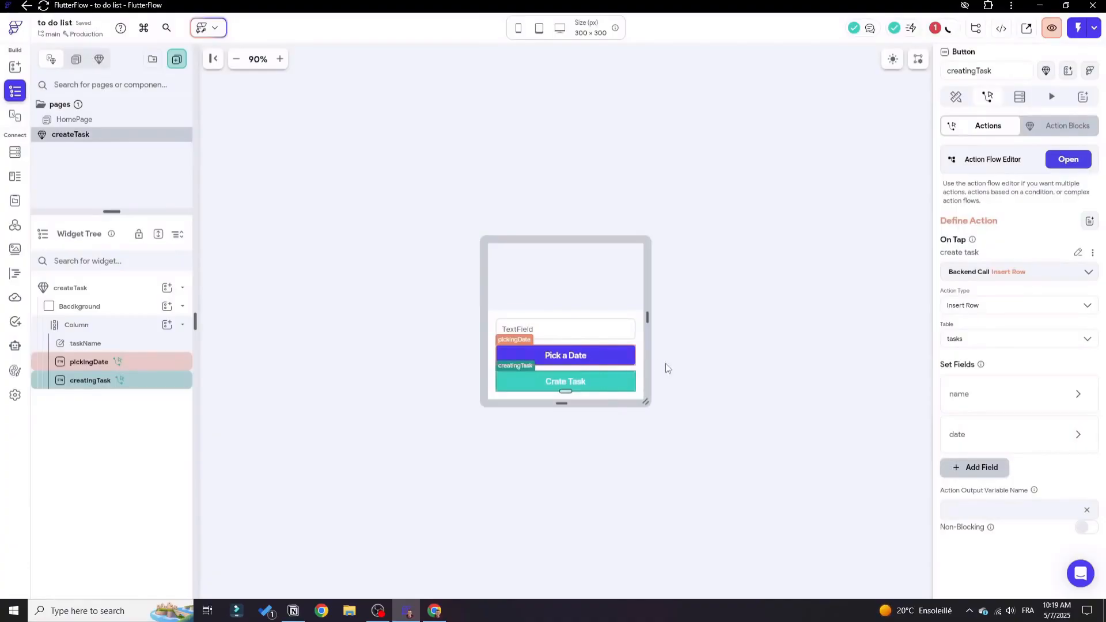
Add a Bottom Sheet Dismiss action after the create task backend call in creatingTask's On Tap flow.
click(1066, 162)
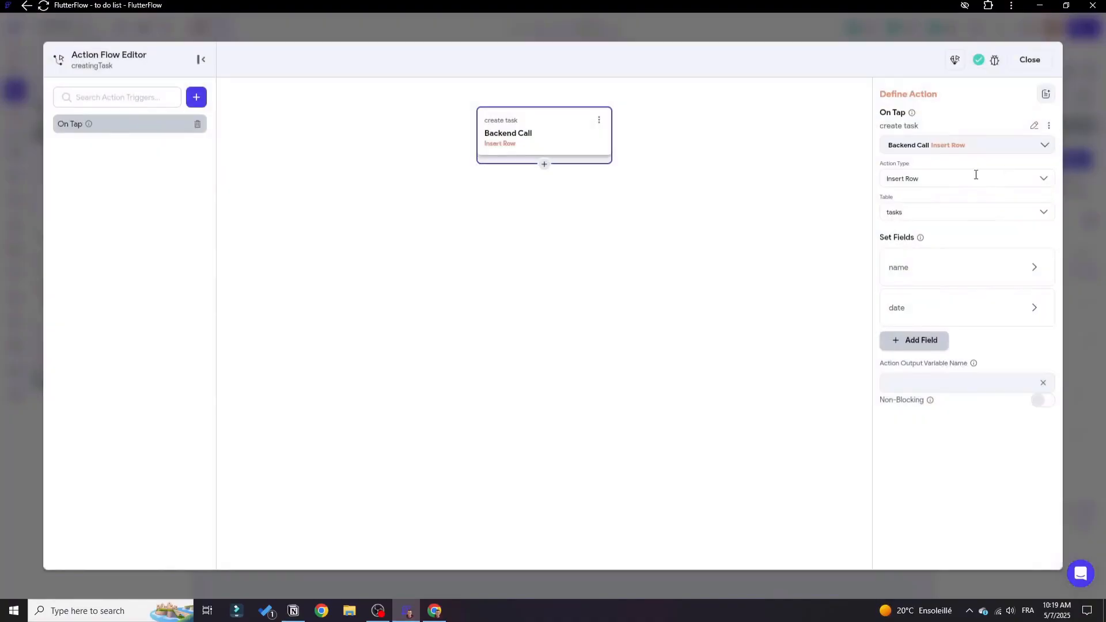
click(544, 165)
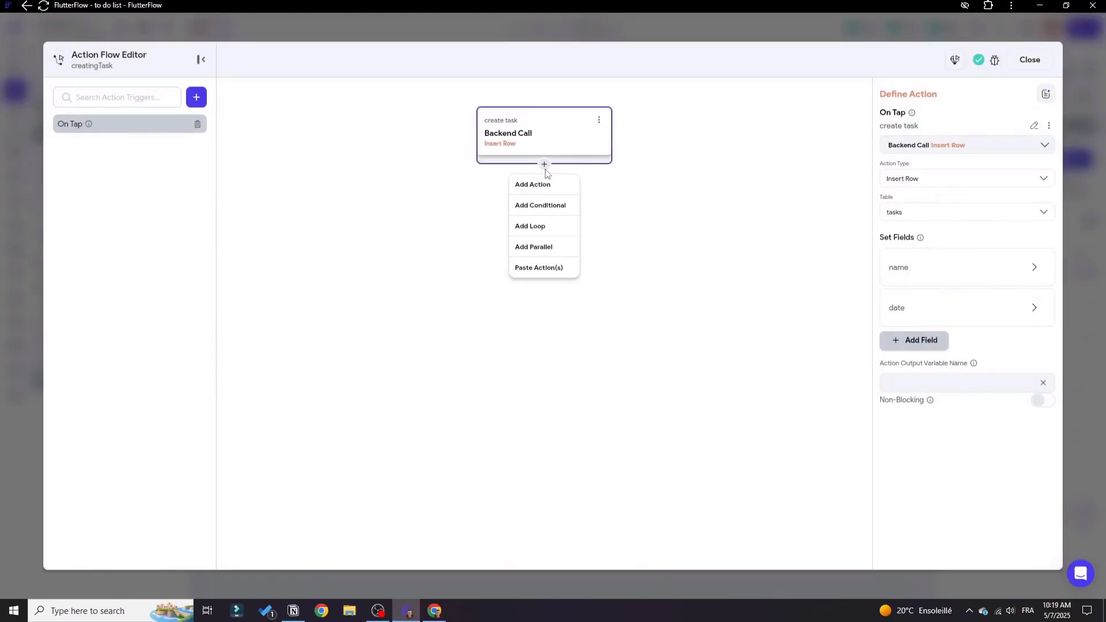
click(538, 186)
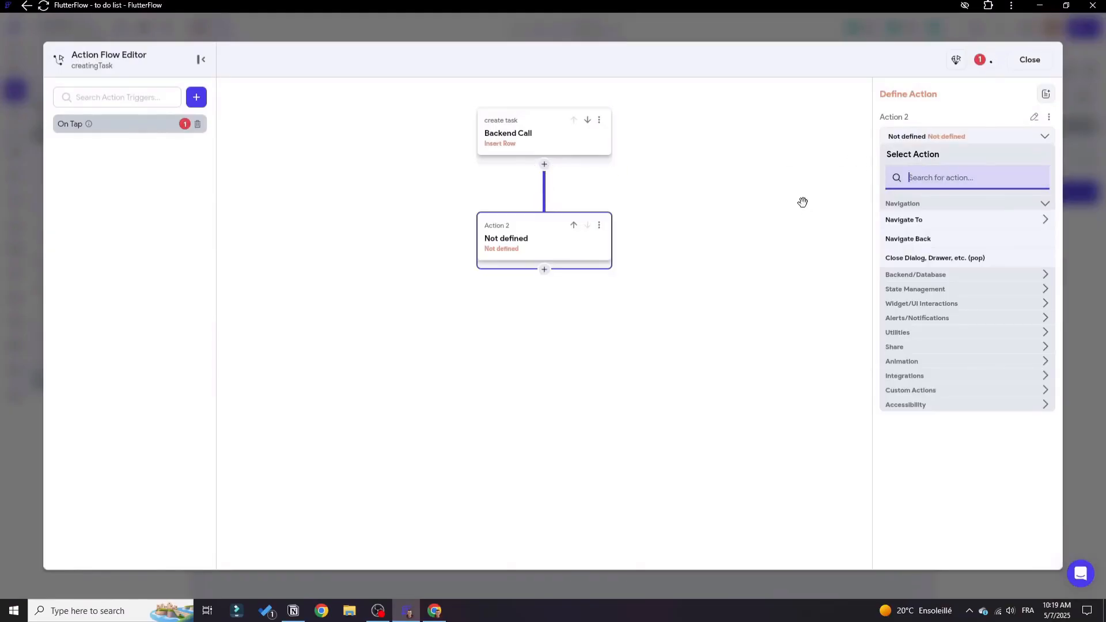
text(dismiss)
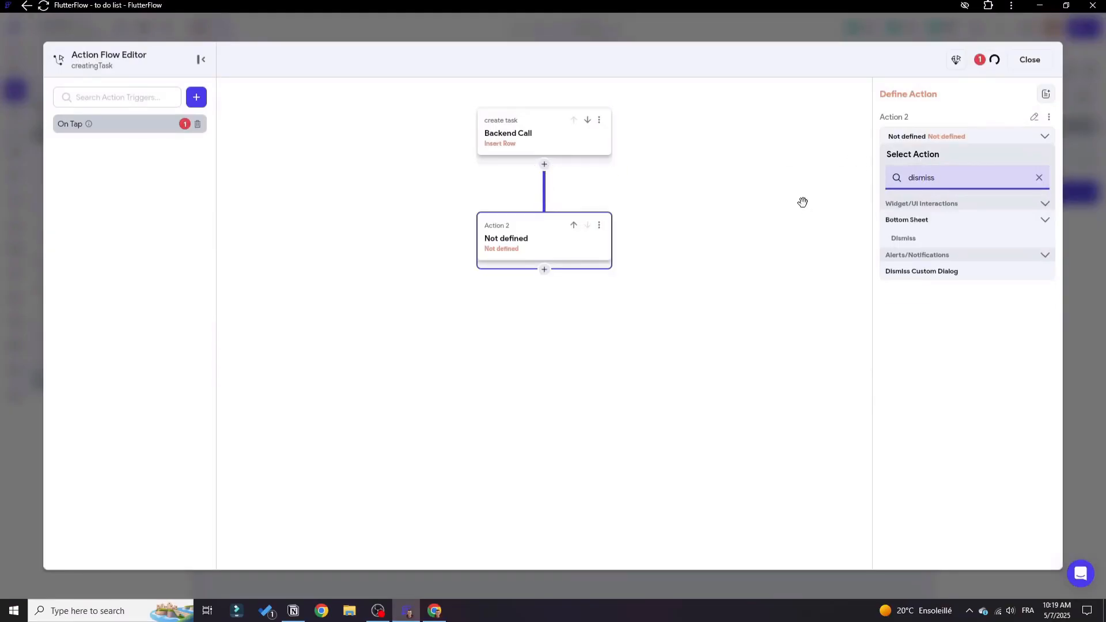
click(899, 238)
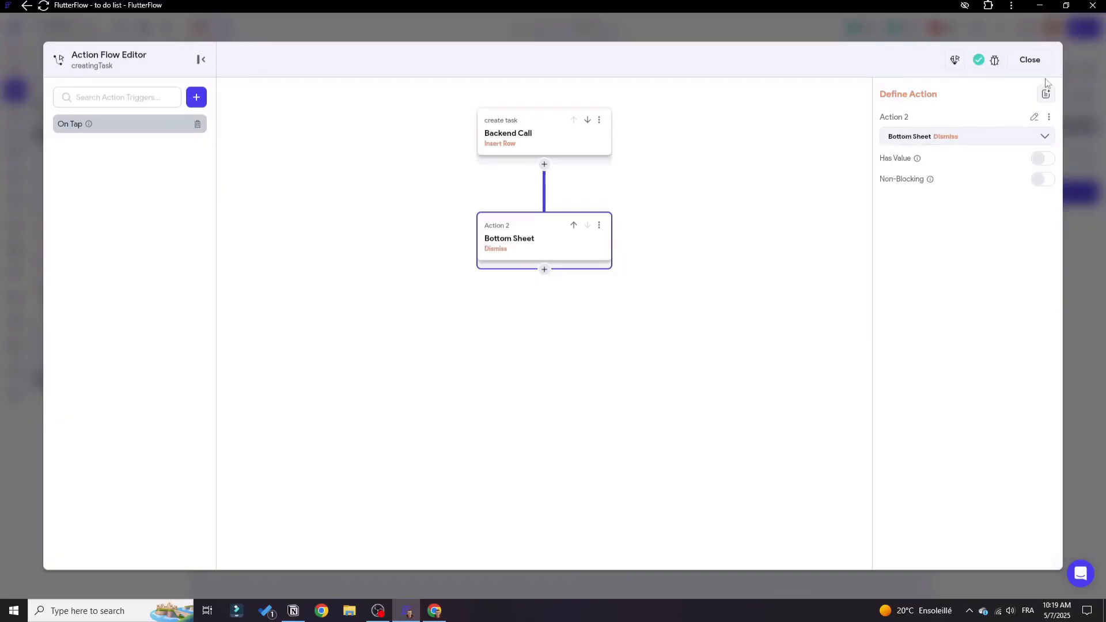
click(560, 134)
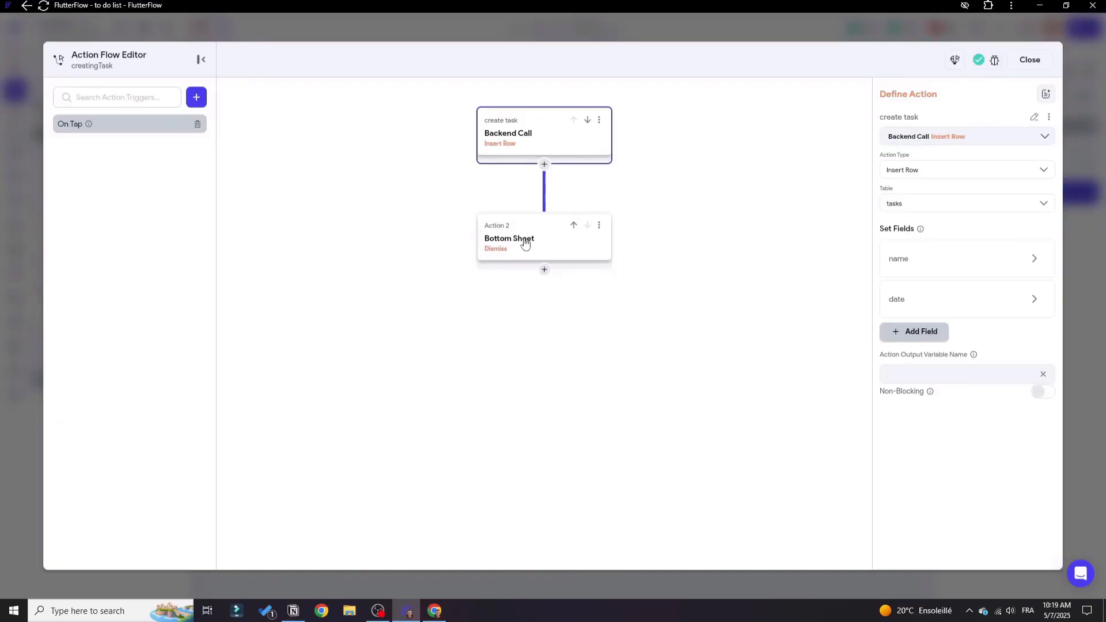
click(521, 239)
click(1030, 60)
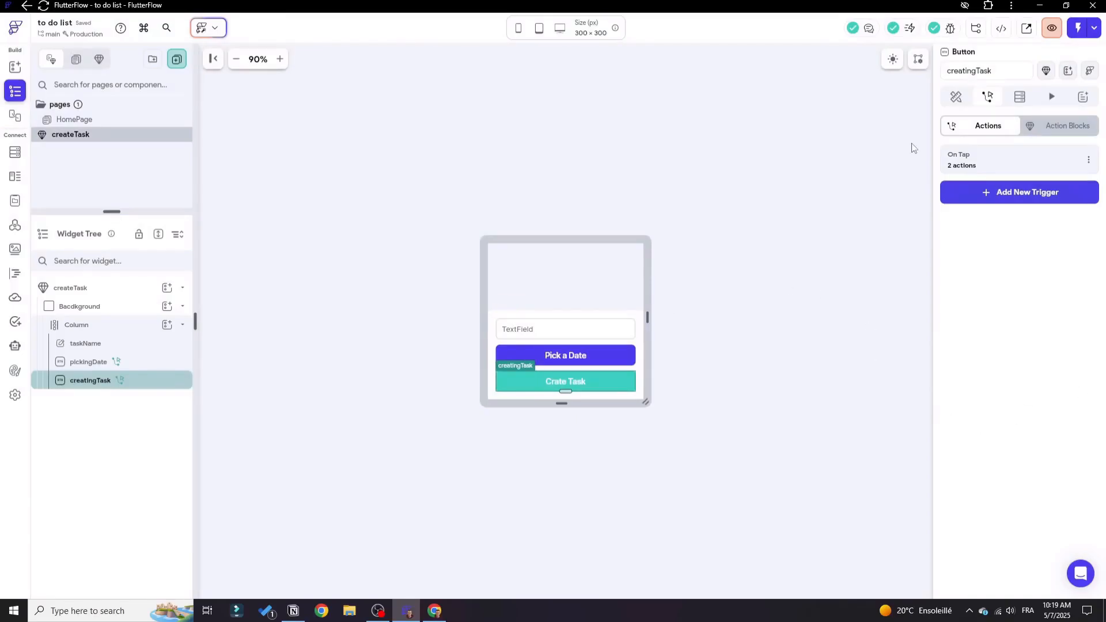
Run the to do list app in Test Mode.
click(1080, 33)
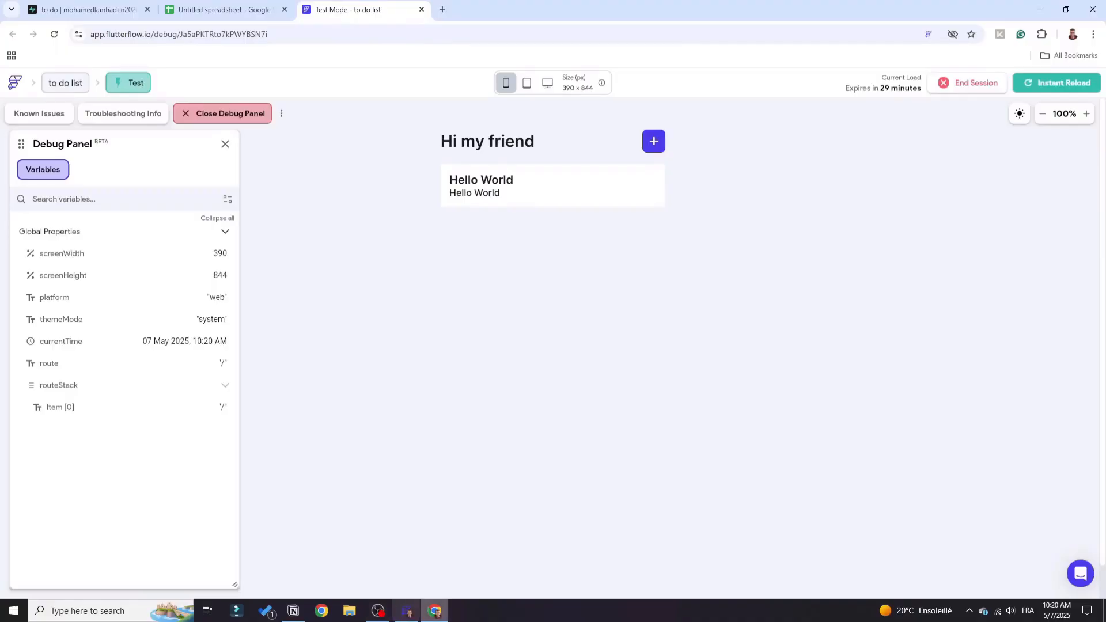
click(1043, 115)
click(1043, 114)
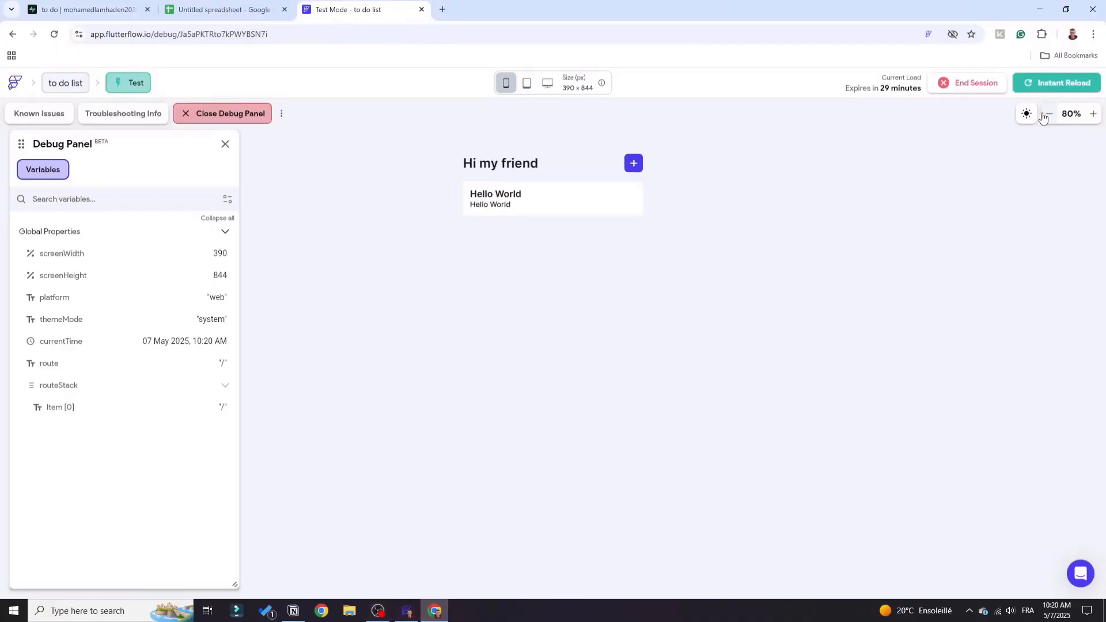
Open the new task bottom sheet in the running app and enter "visit mom" as the task name.
click(634, 164)
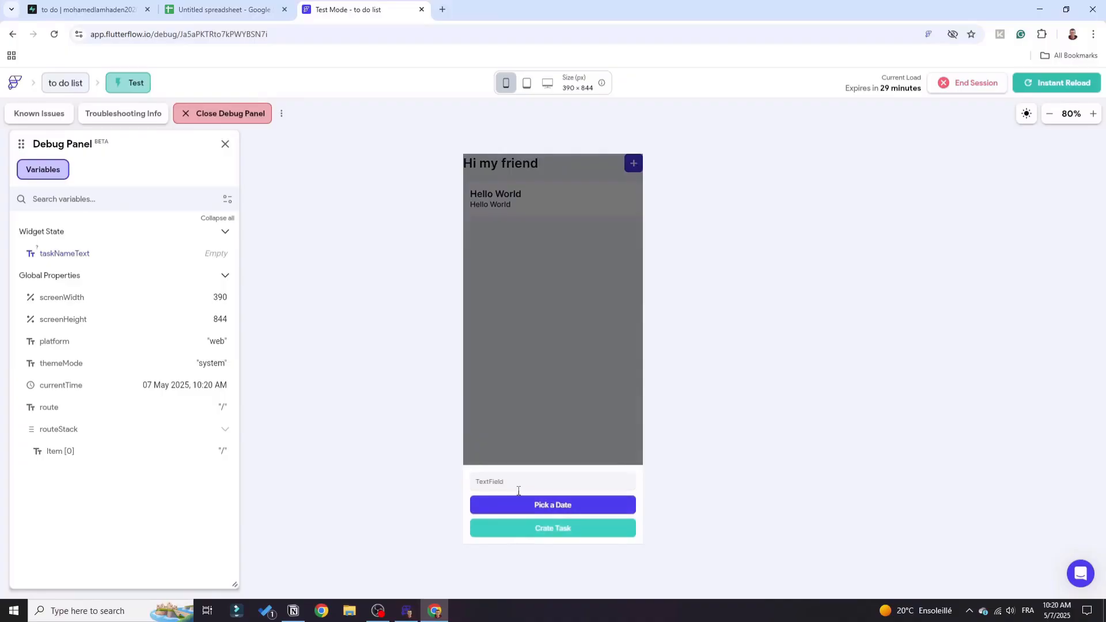
text(visit mom)
drag(505, 482, 427, 484)
click(682, 531)
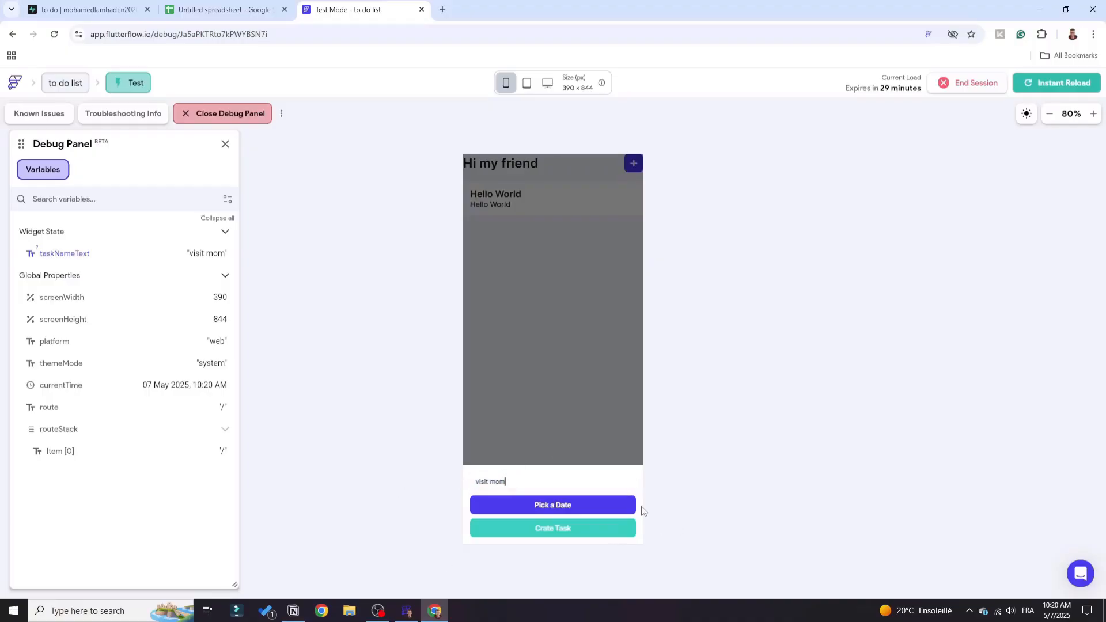
Pick May 8, 2025 at 10:20 AM as the task's date and time, and create the task.
click(552, 505)
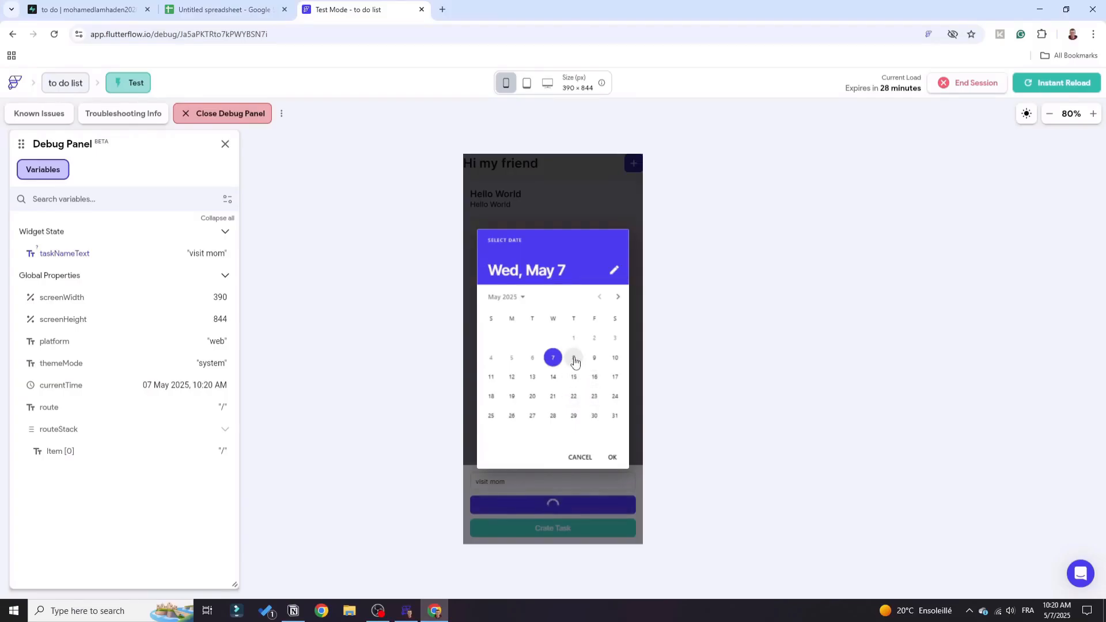
click(574, 358)
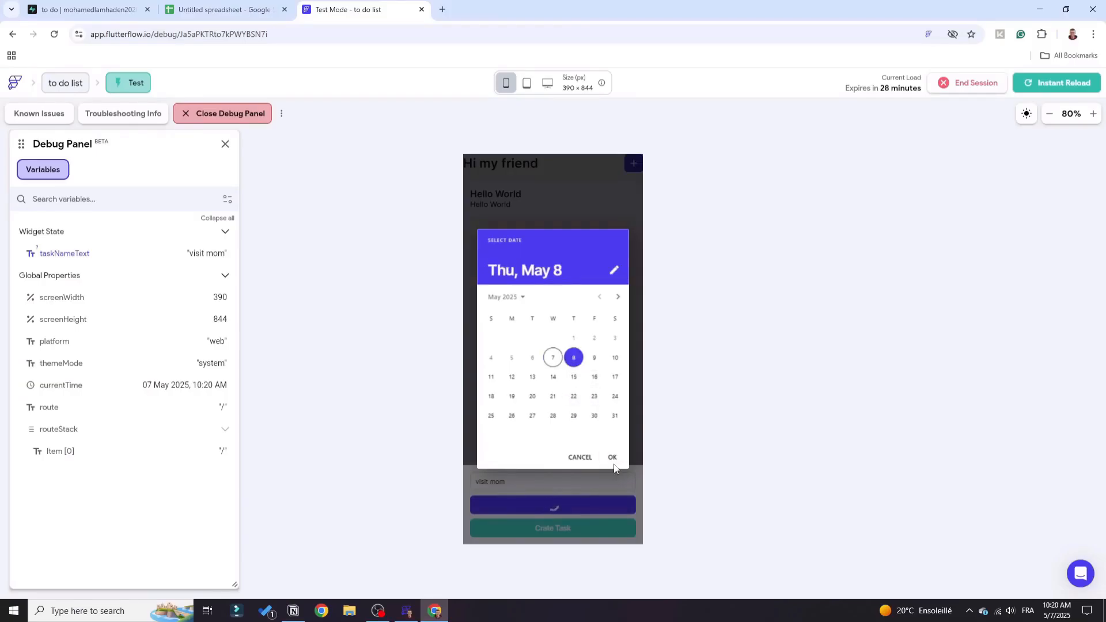
click(615, 458)
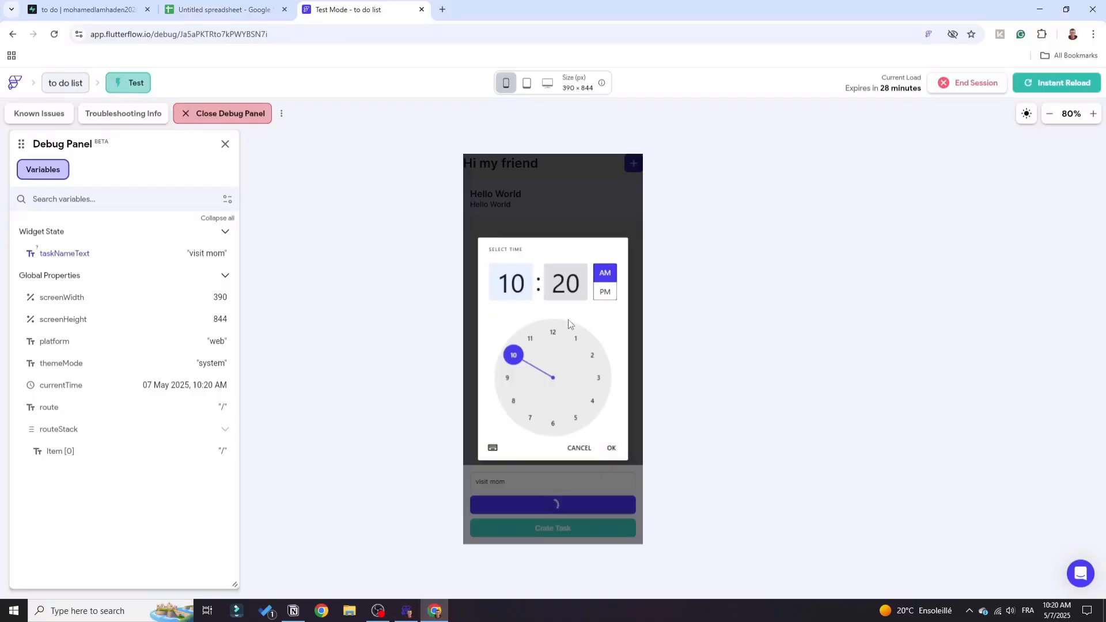
click(612, 449)
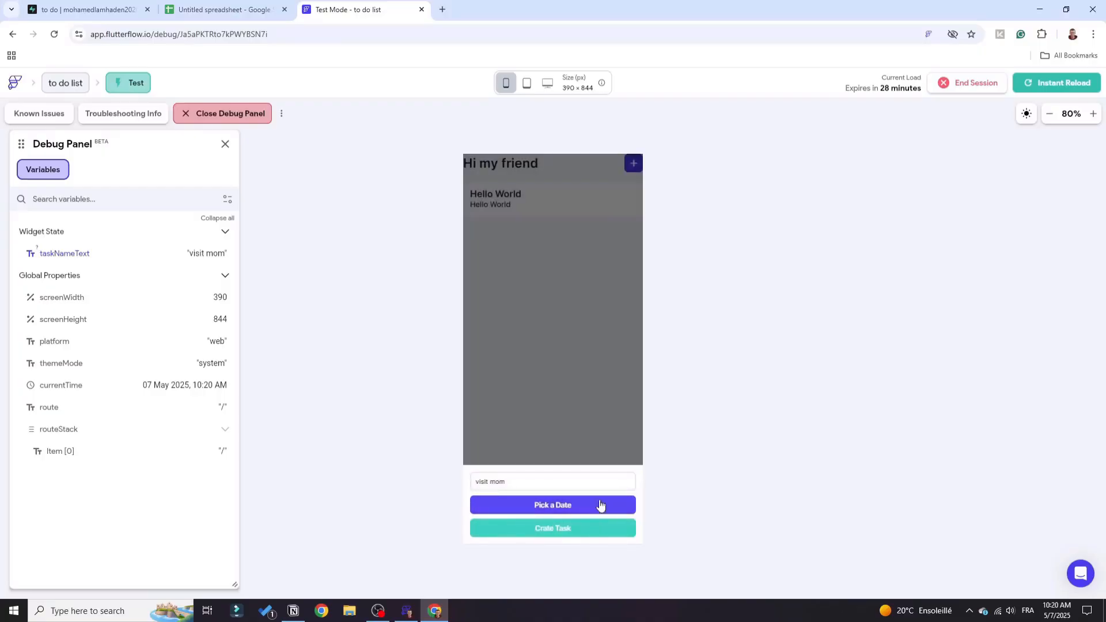
click(547, 529)
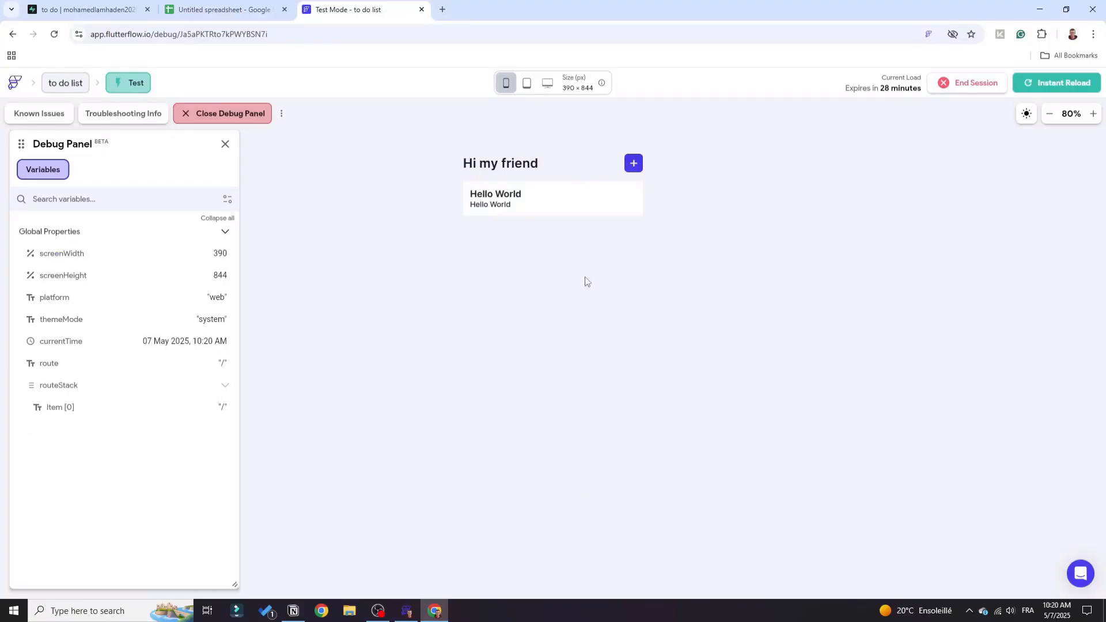
Close the untitled spreadsheet and switch to Supabase to check the tasks table for the new task's row.
click(284, 9)
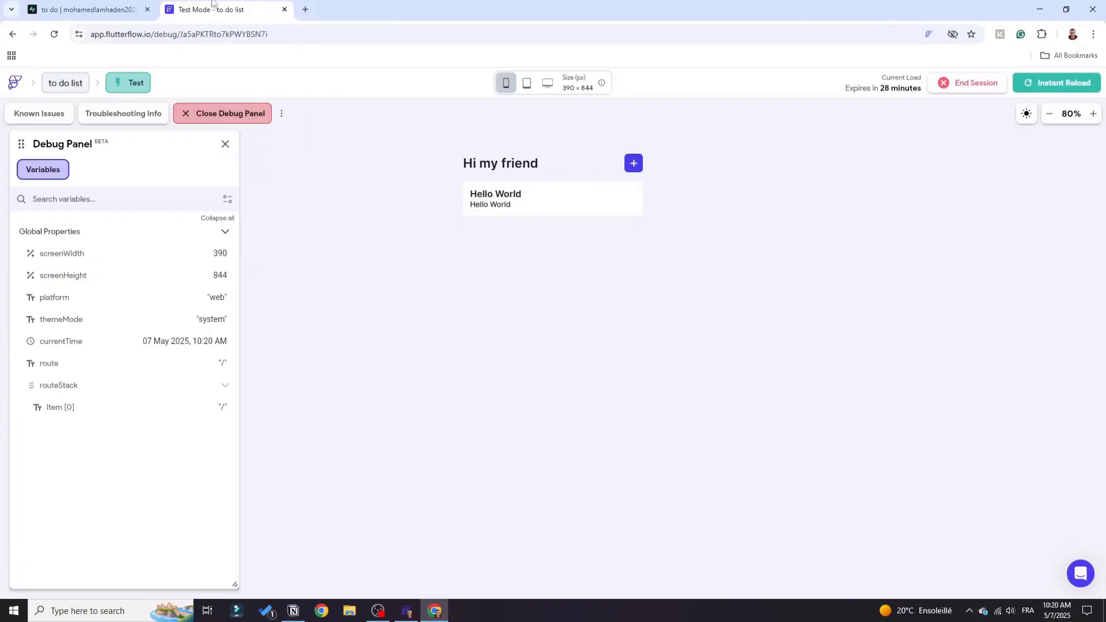
click(121, 7)
click(458, 186)
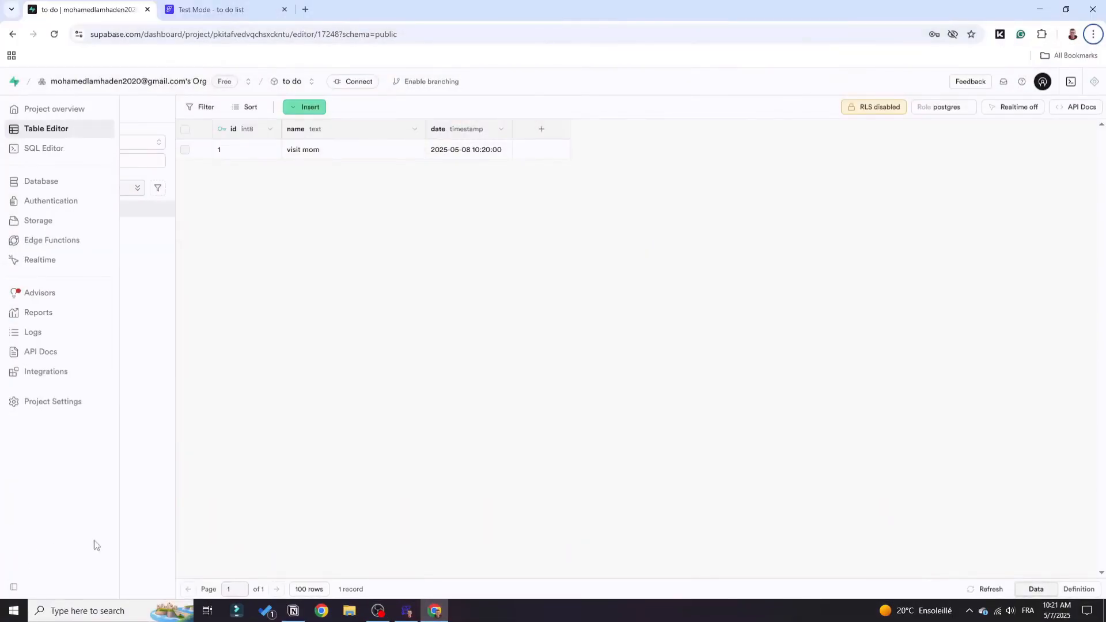
Switch back to FlutterFlow and select the ListView on the HomePage.
click(407, 611)
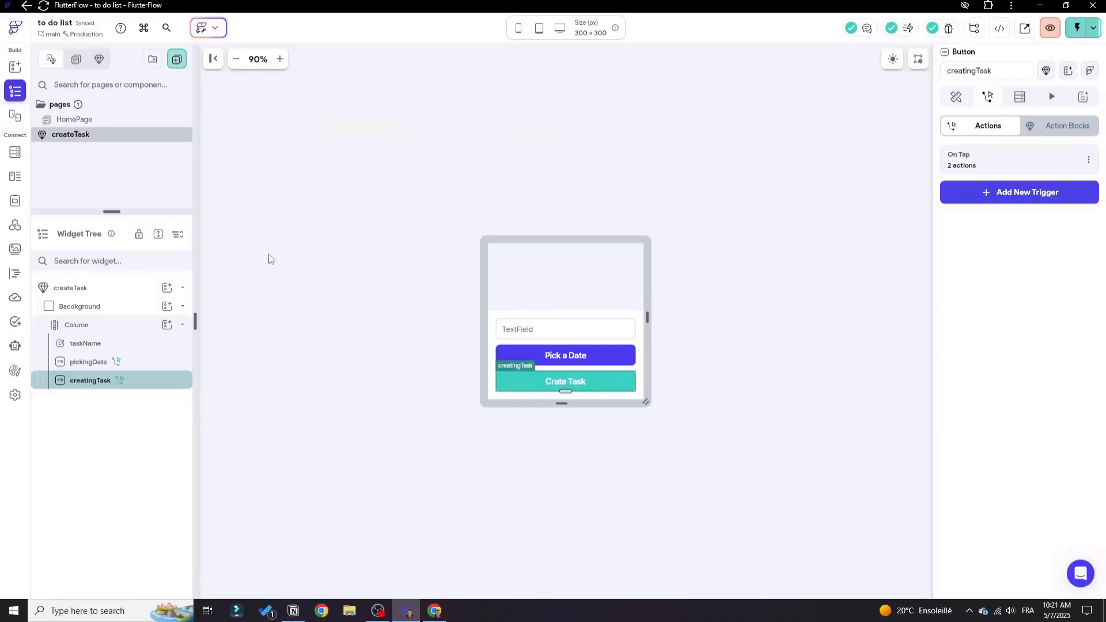
mouse_move(43, 70)
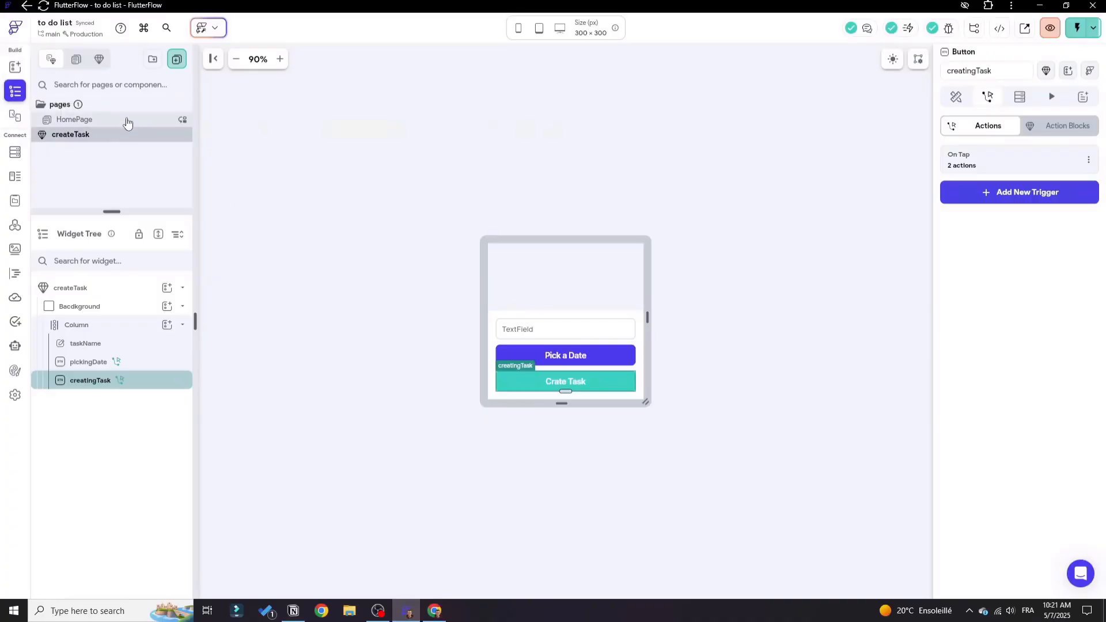
click(125, 119)
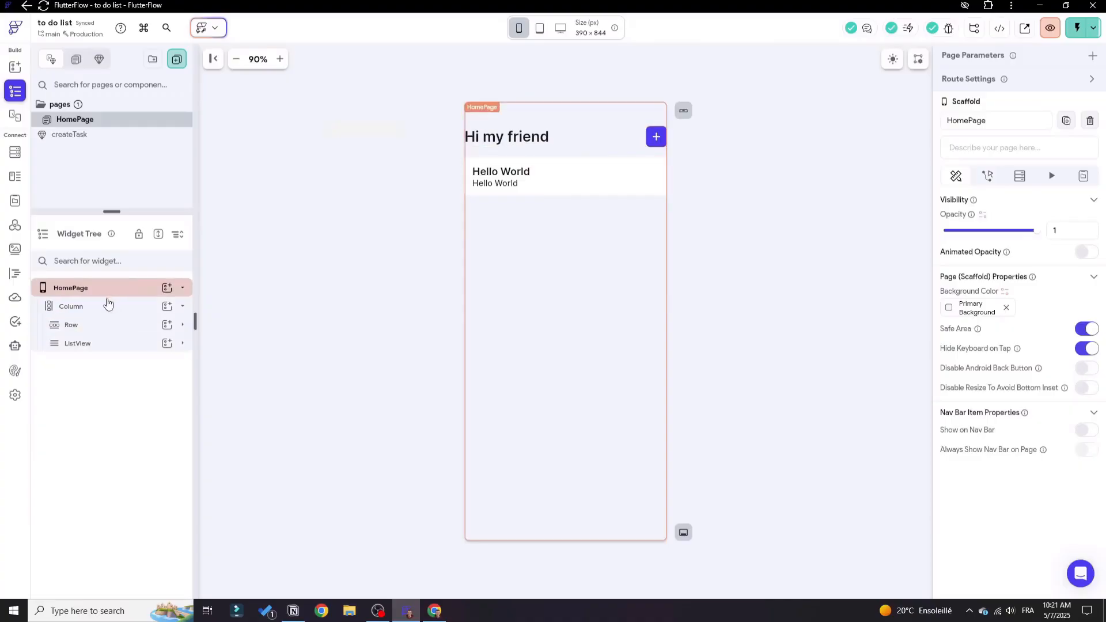
click(84, 345)
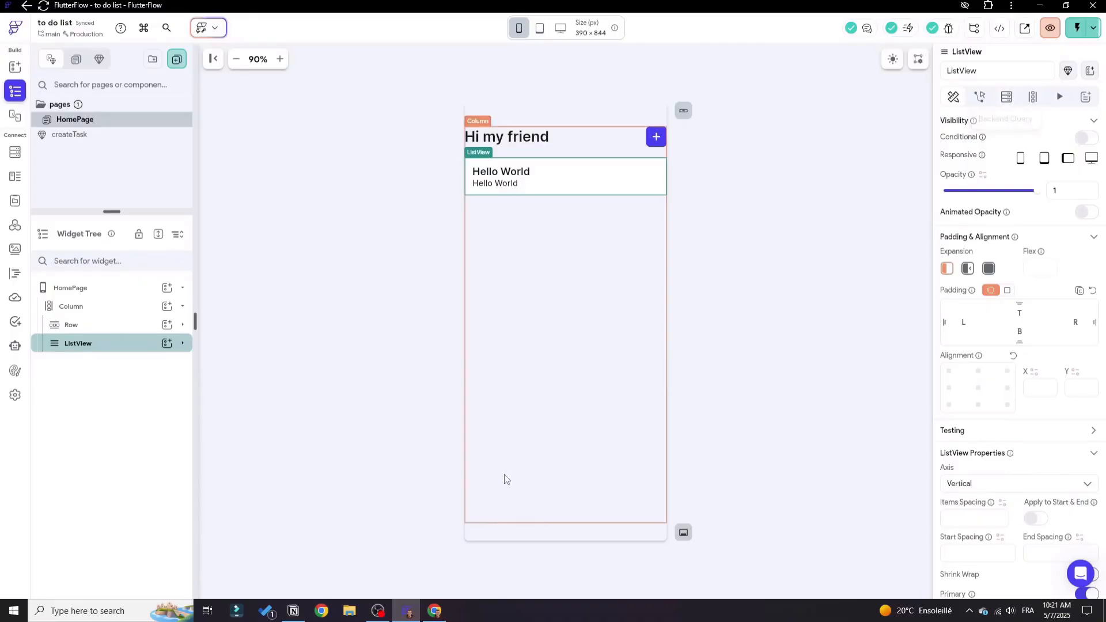
Add a Supabase backend query to the ListView that returns a List of Rows from the tasks table.
click(435, 610)
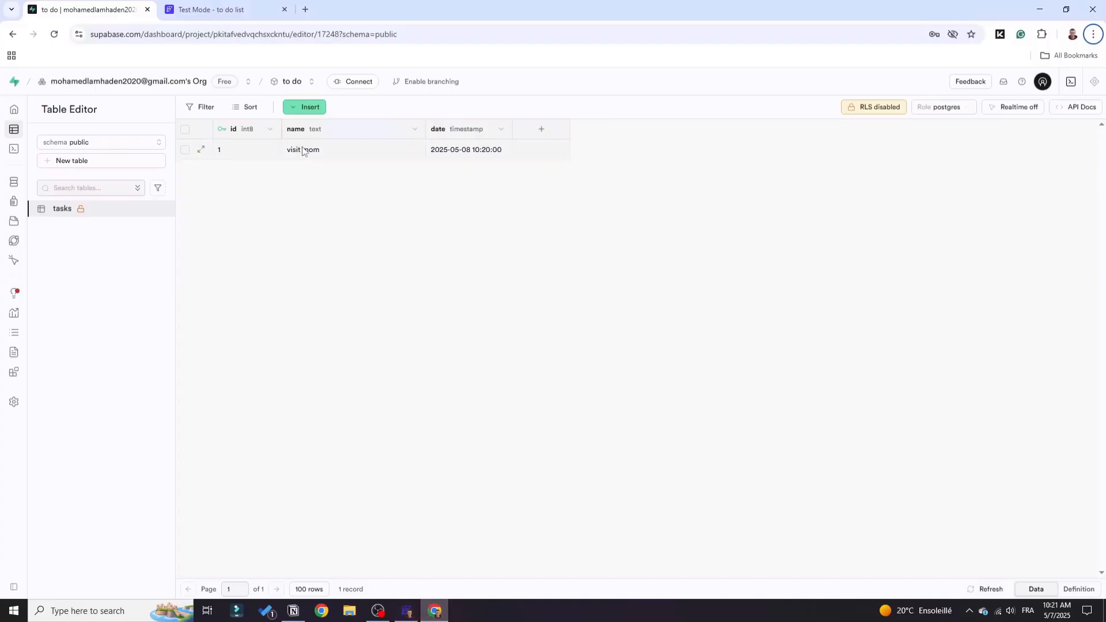
click(406, 611)
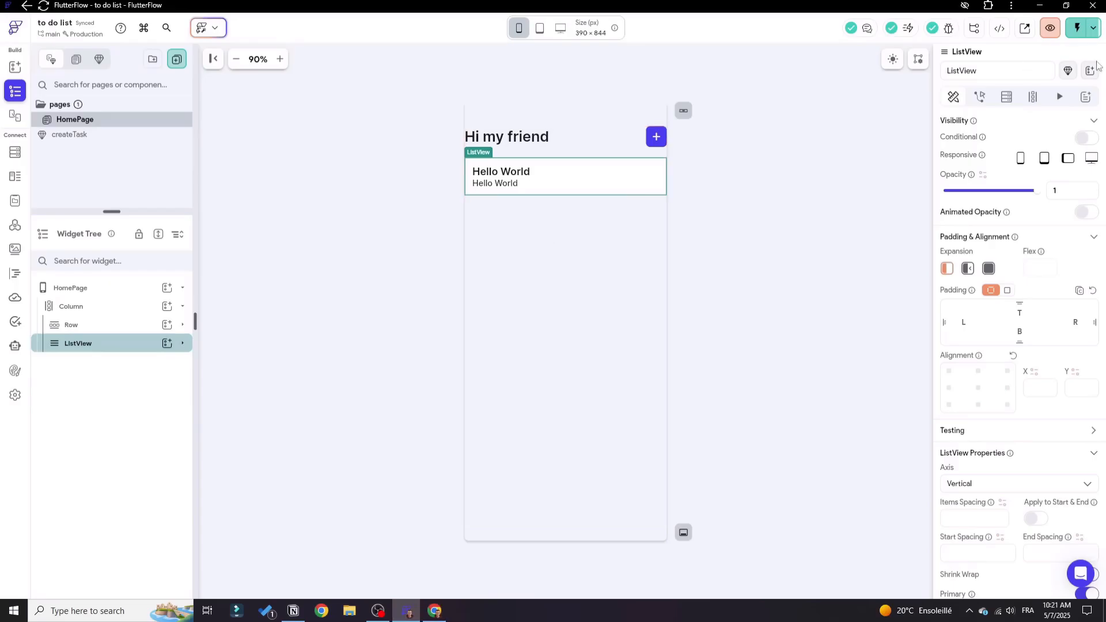
click(1008, 99)
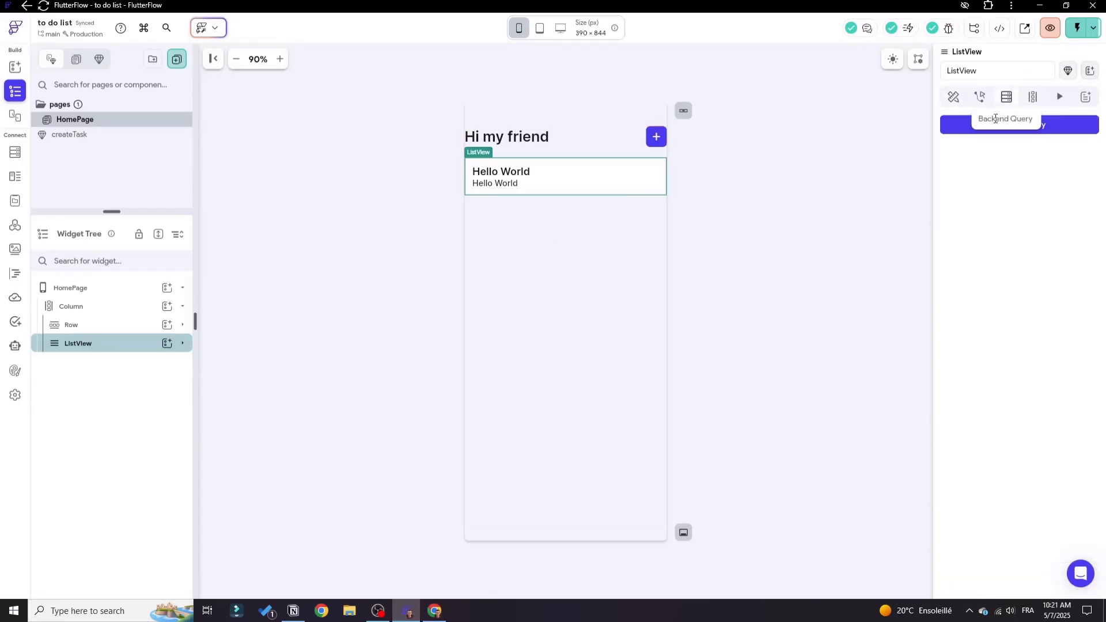
click(955, 128)
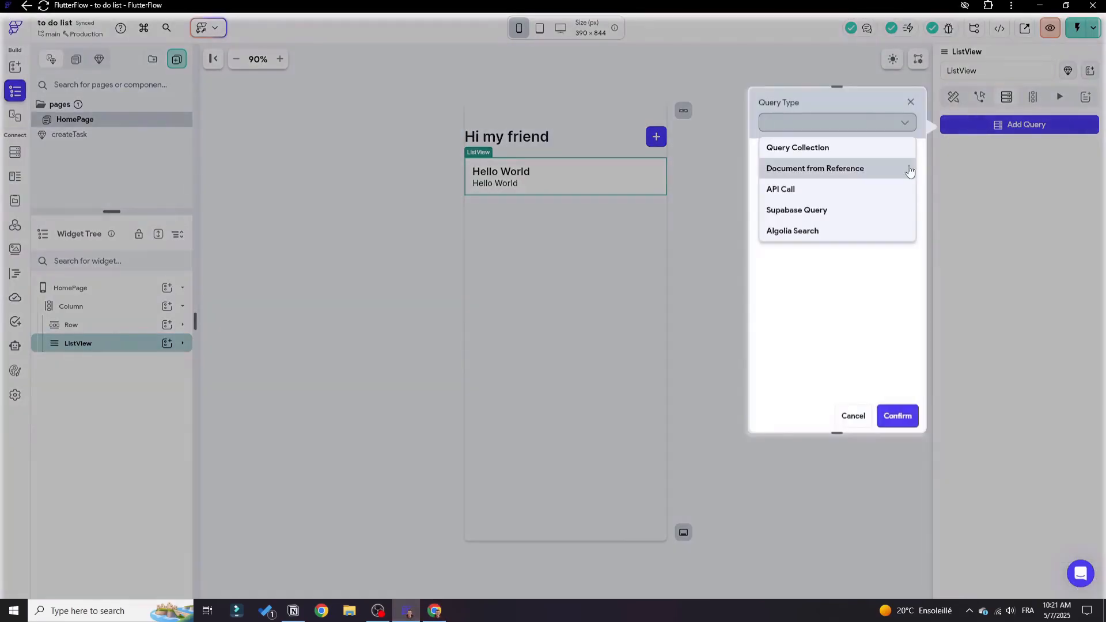
click(797, 211)
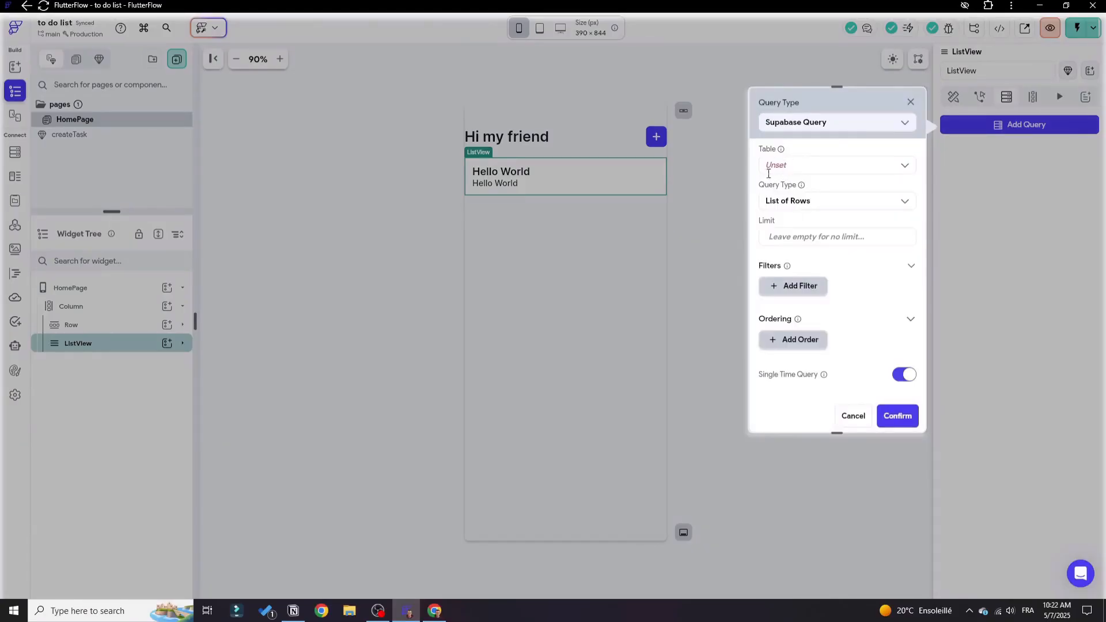
click(810, 168)
click(810, 190)
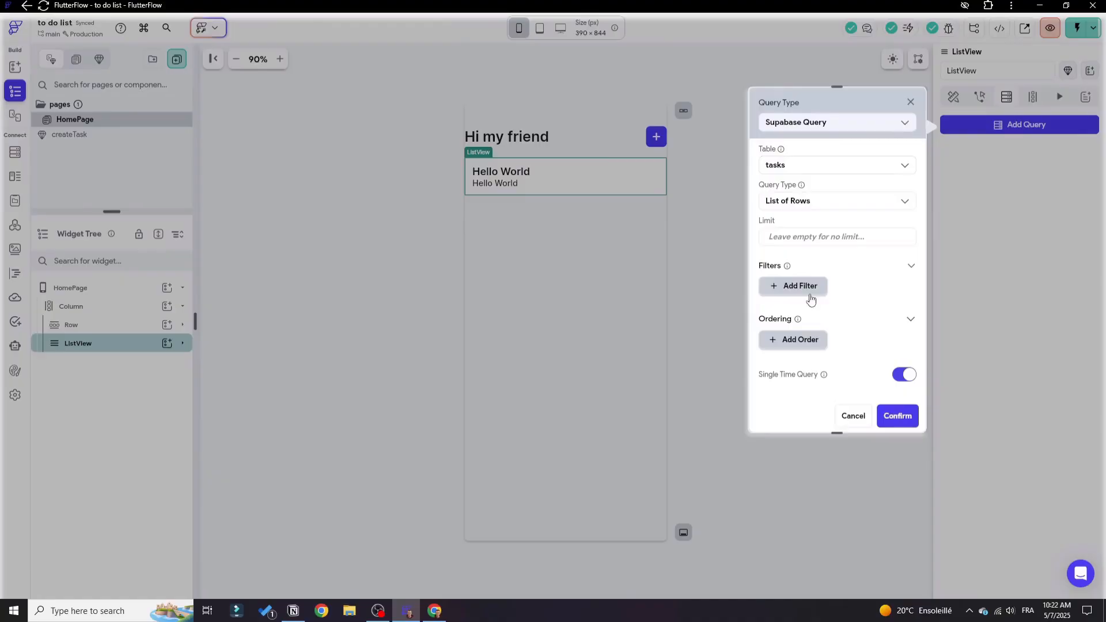
click(829, 203)
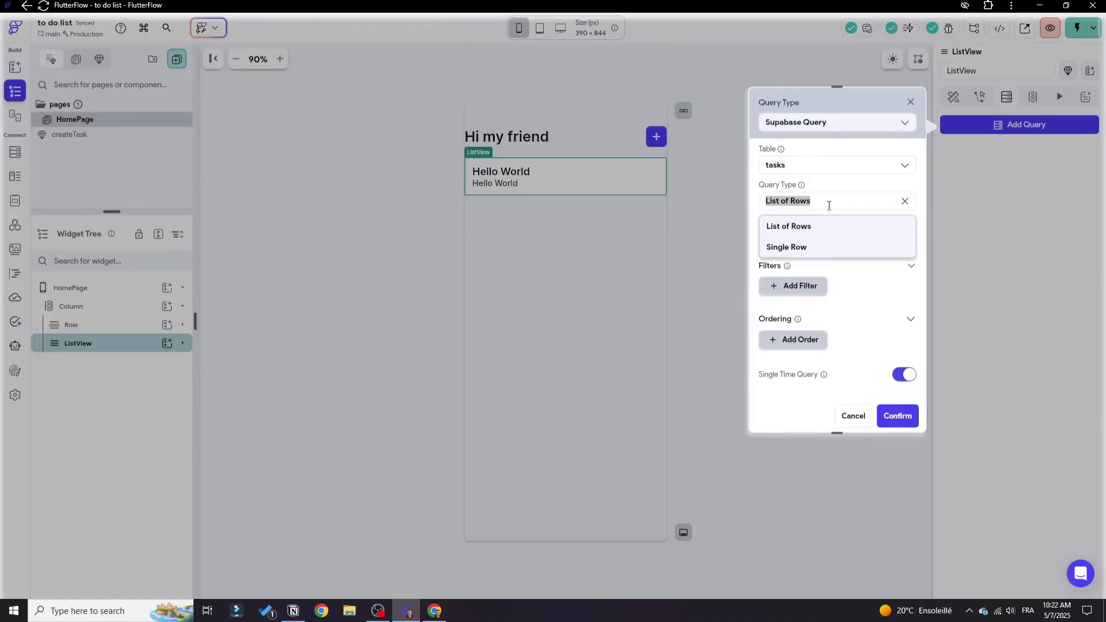
click(799, 230)
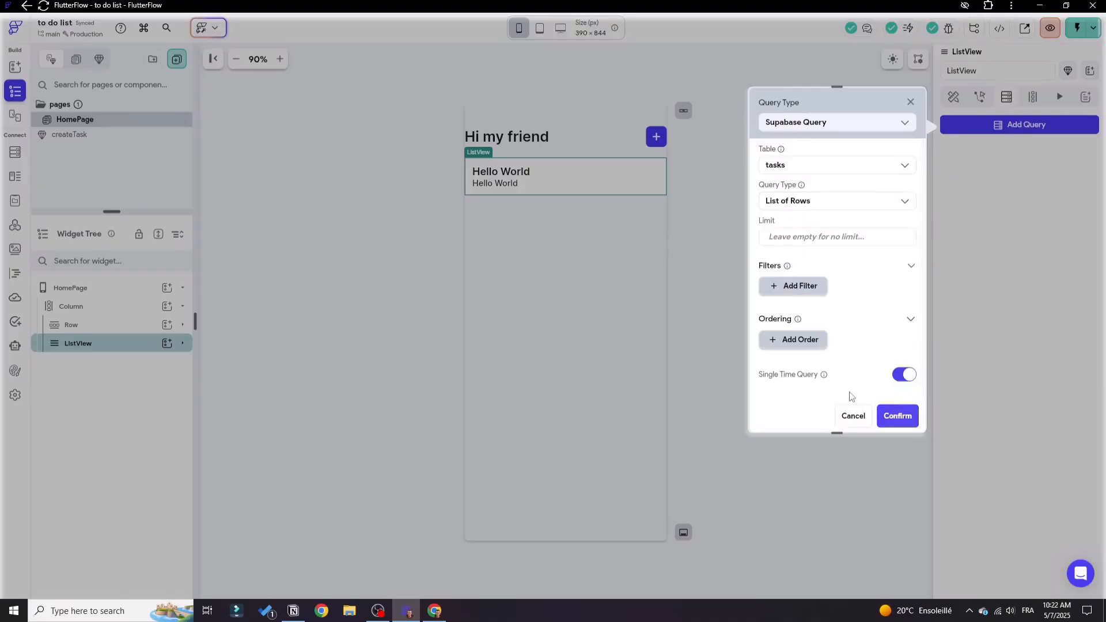
click(898, 422)
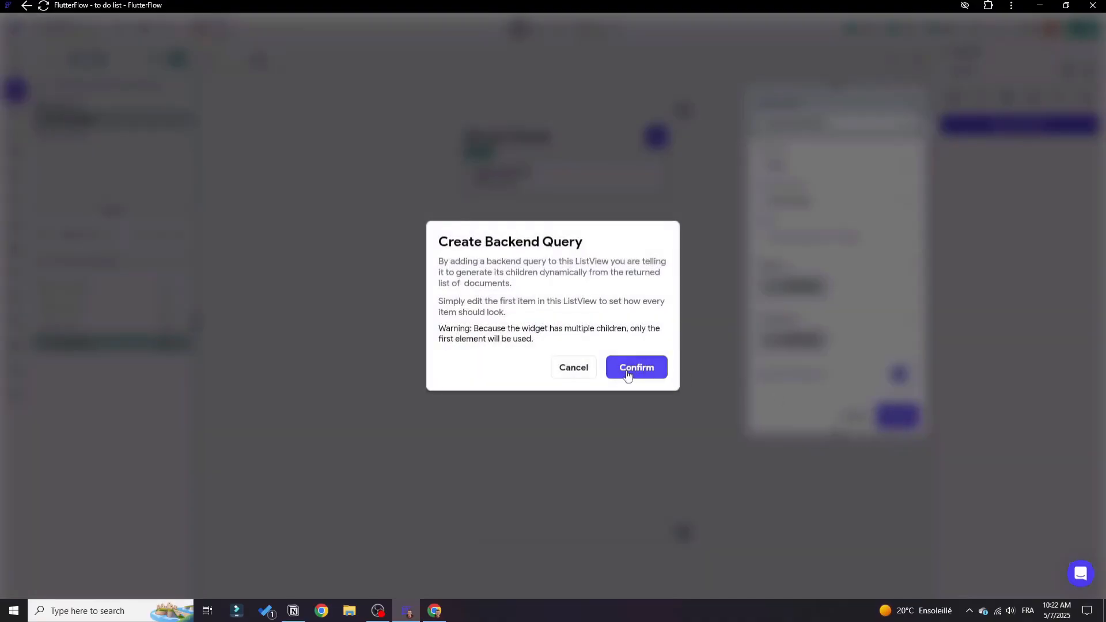
click(628, 373)
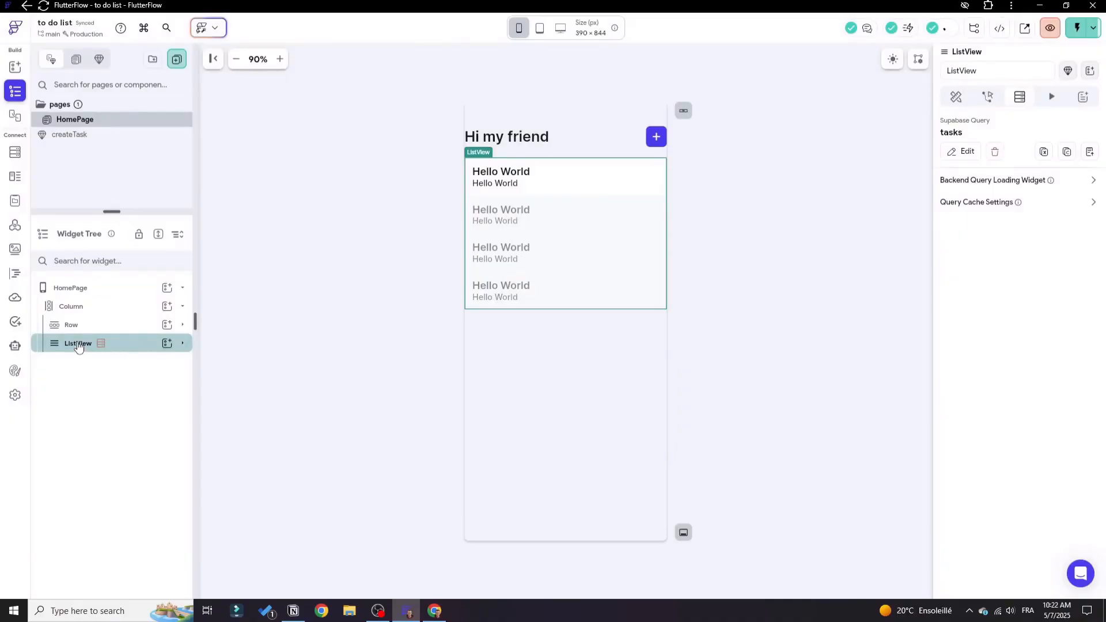
Bind the taskName text in the first list item to the tasks row's name field.
mouse_move(102, 351)
drag(489, 191, 503, 177)
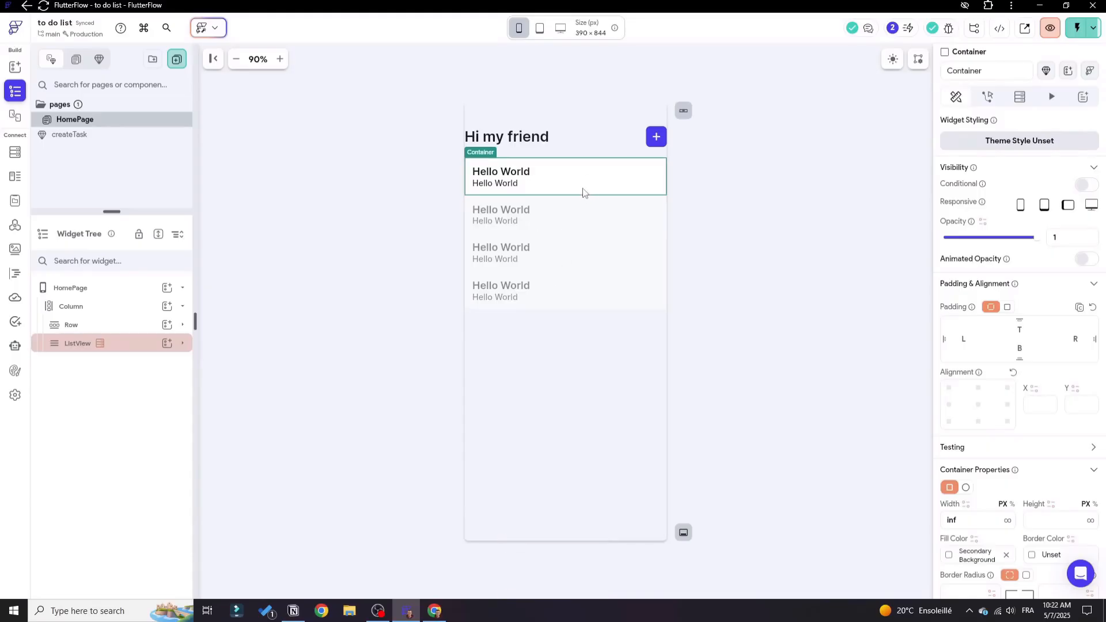
click(502, 177)
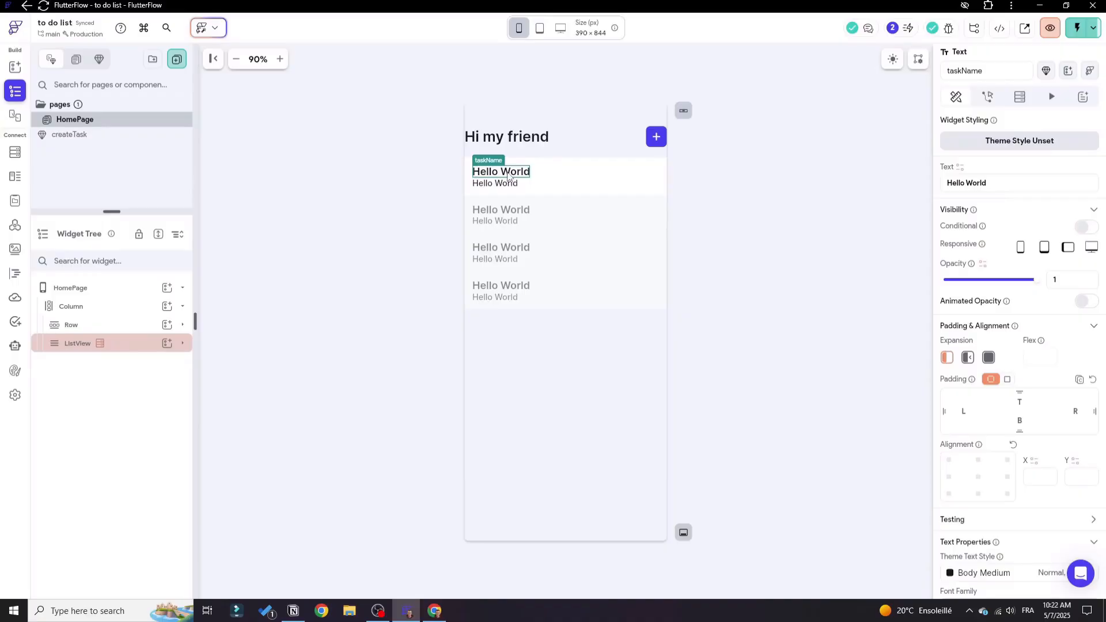
click(960, 168)
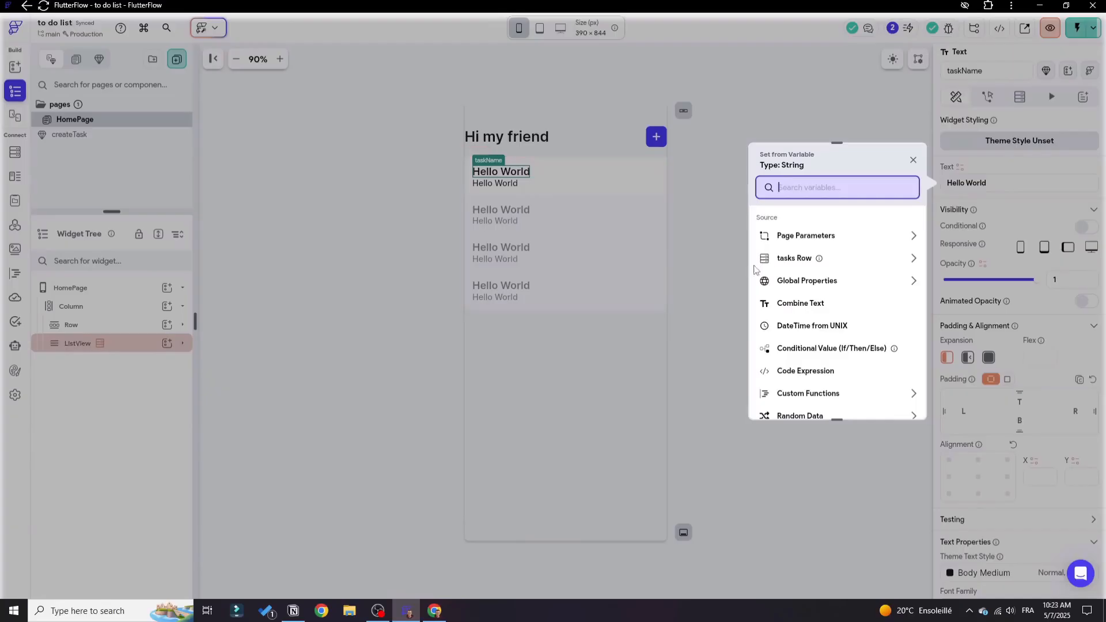
scroll(898, 268, down, 2)
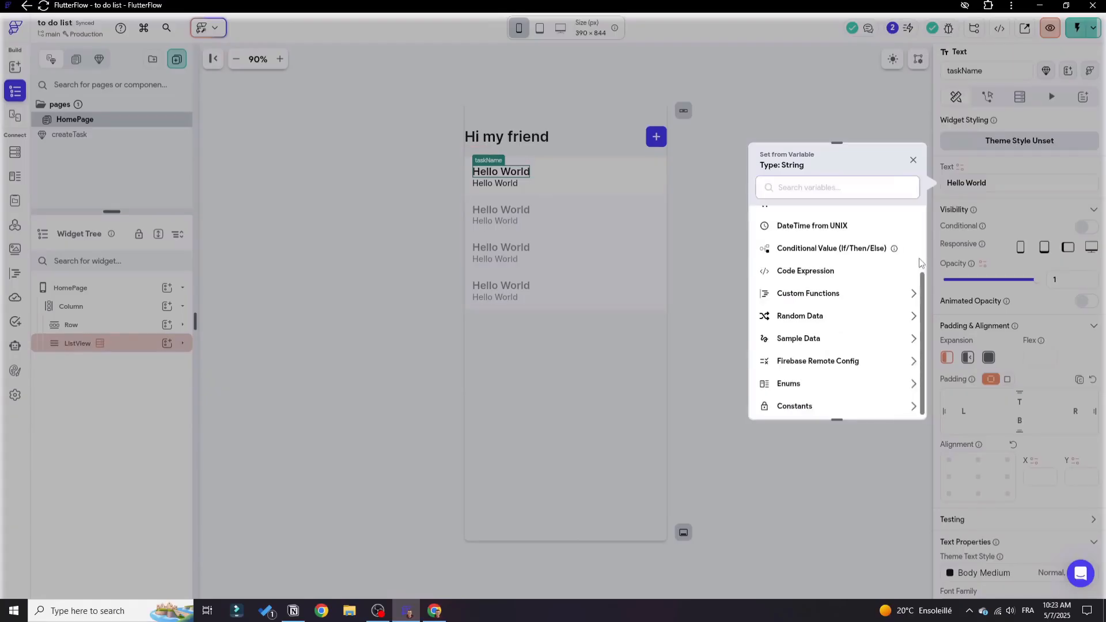
scroll(895, 270, up, 2)
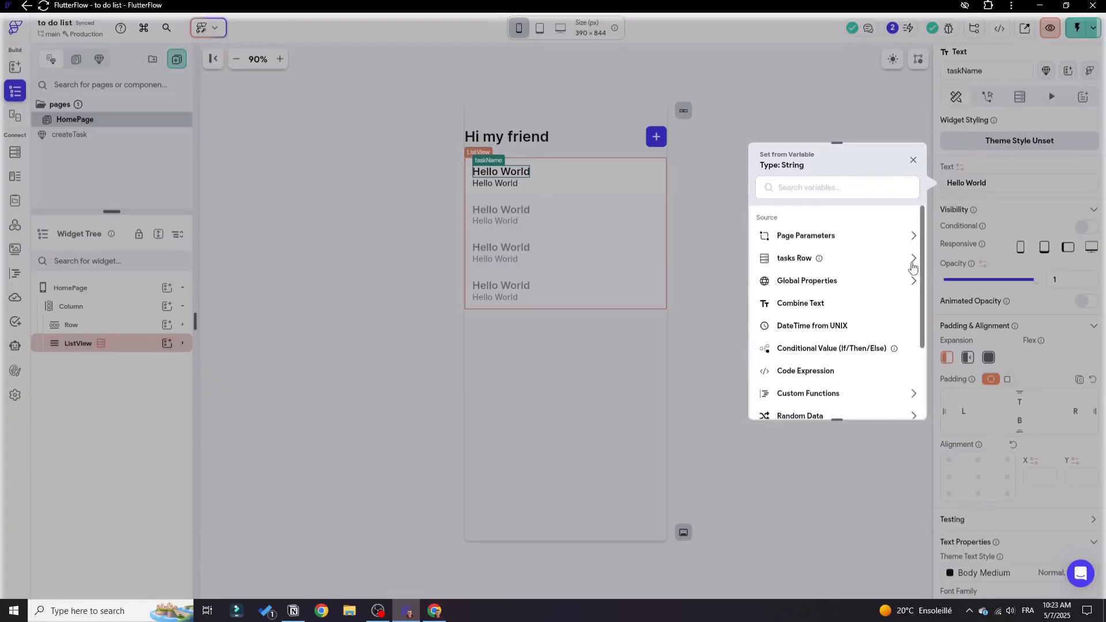
click(913, 259)
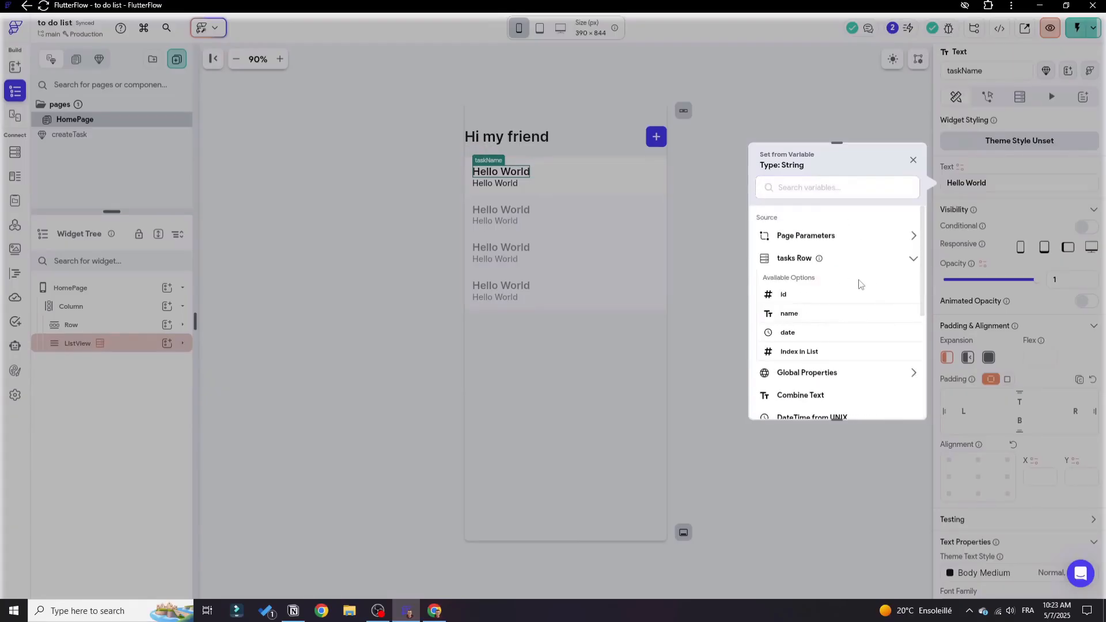
click(790, 313)
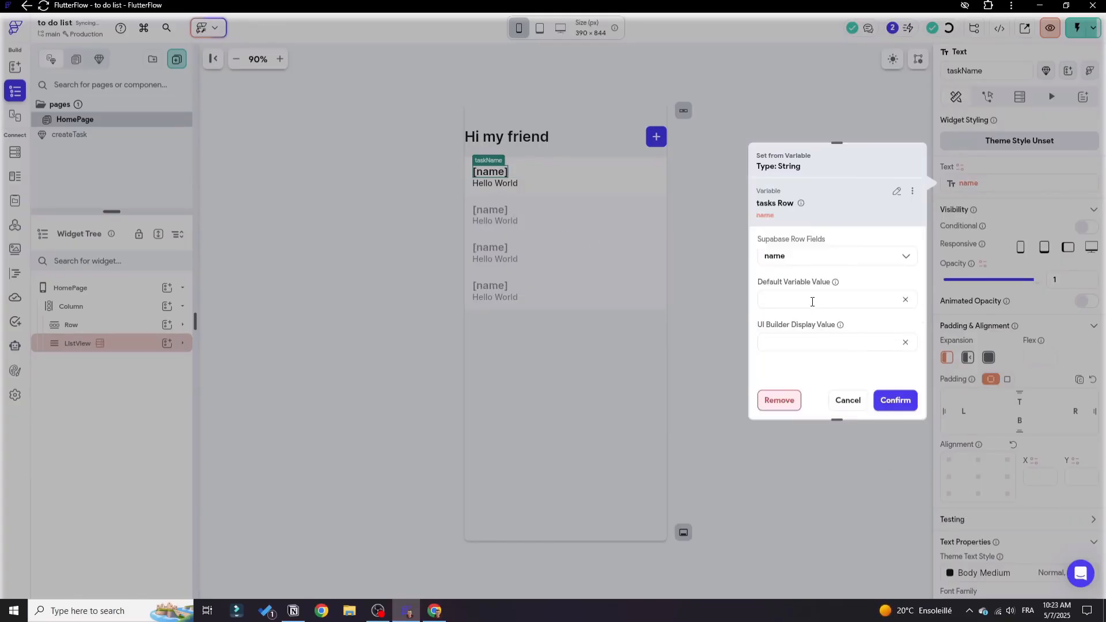
Set "visit mom" as the default value of the taskName text's name variable.
click(812, 300)
drag(837, 299, 764, 299)
click(907, 398)
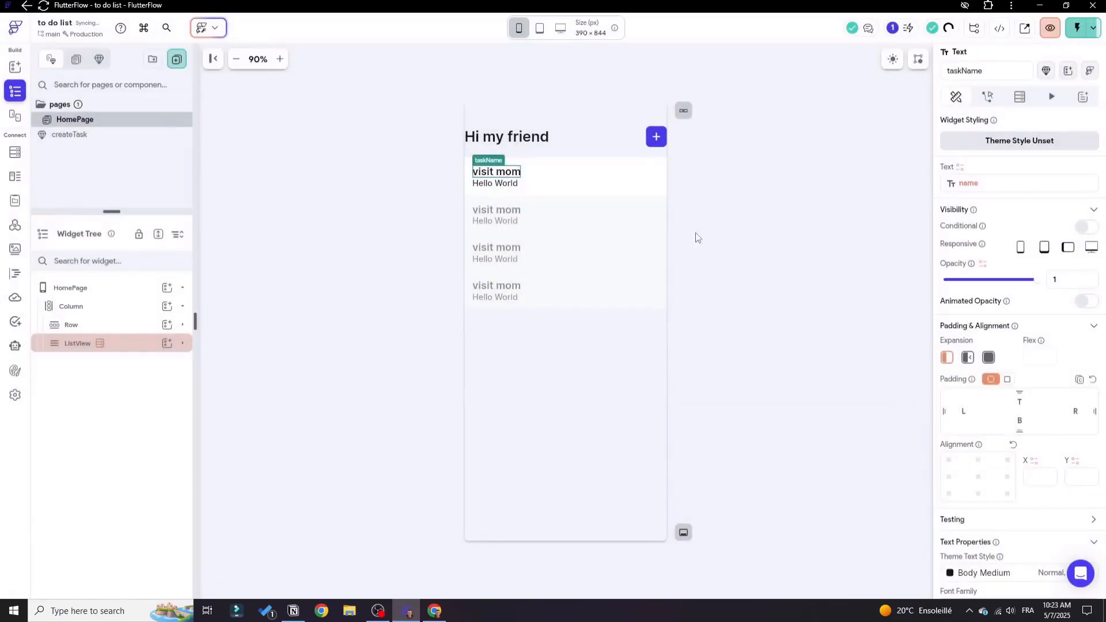
Bind the taskDate text in the first list item to the tasks row's date field.
click(507, 184)
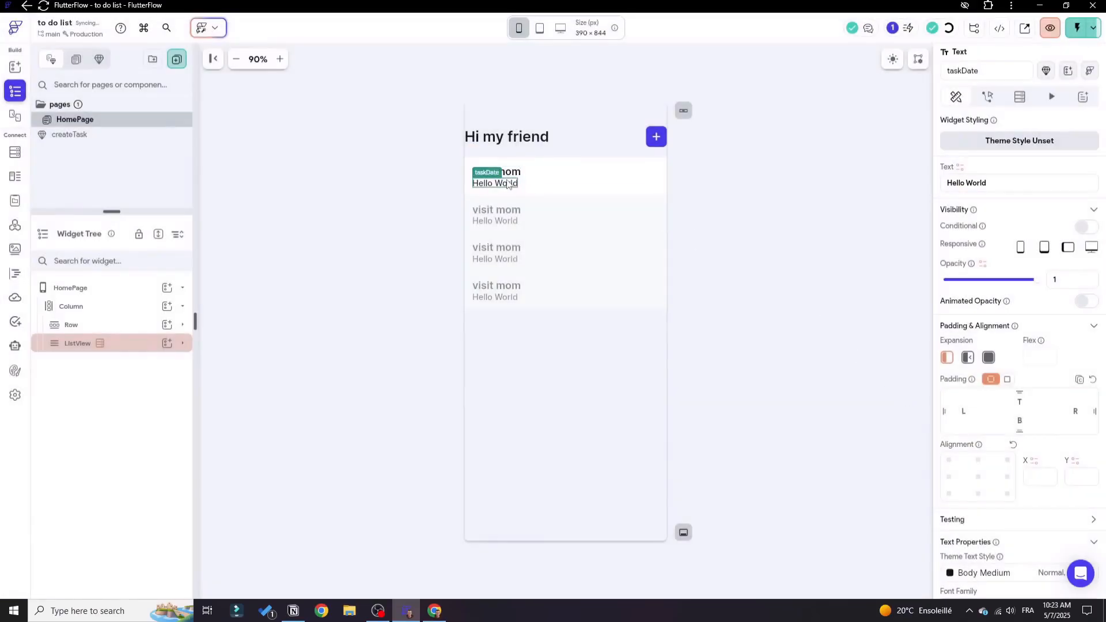
click(959, 167)
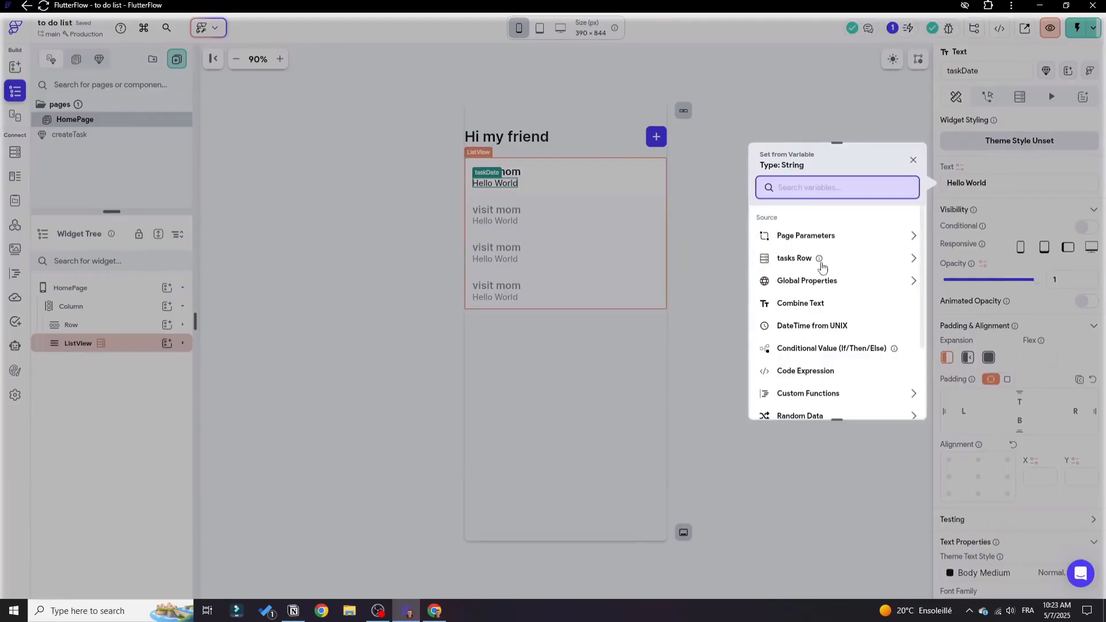
click(795, 262)
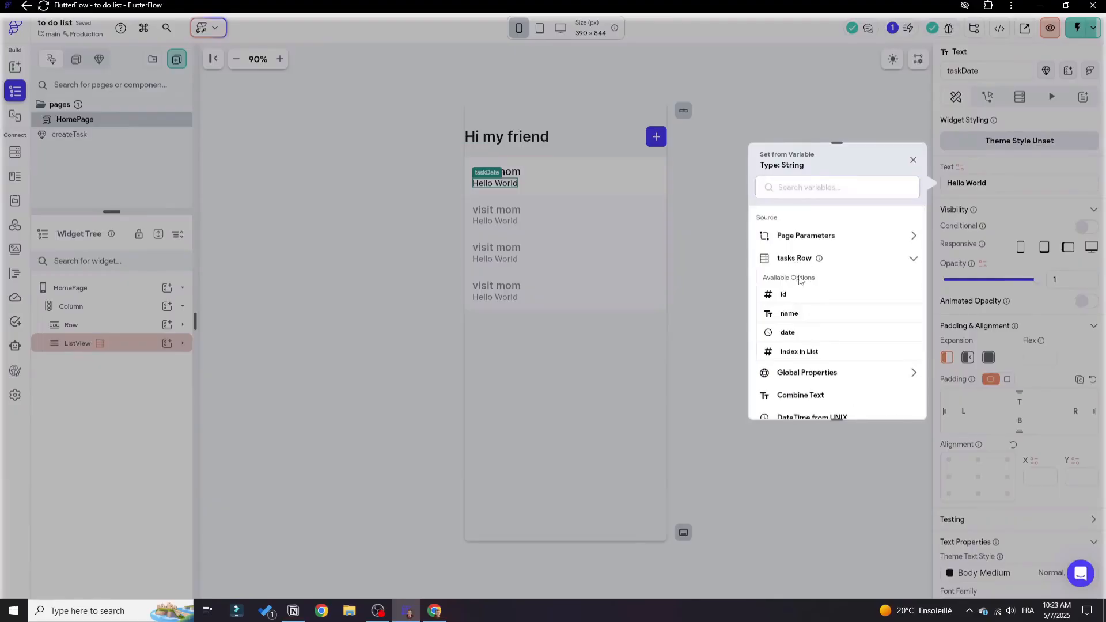
click(788, 335)
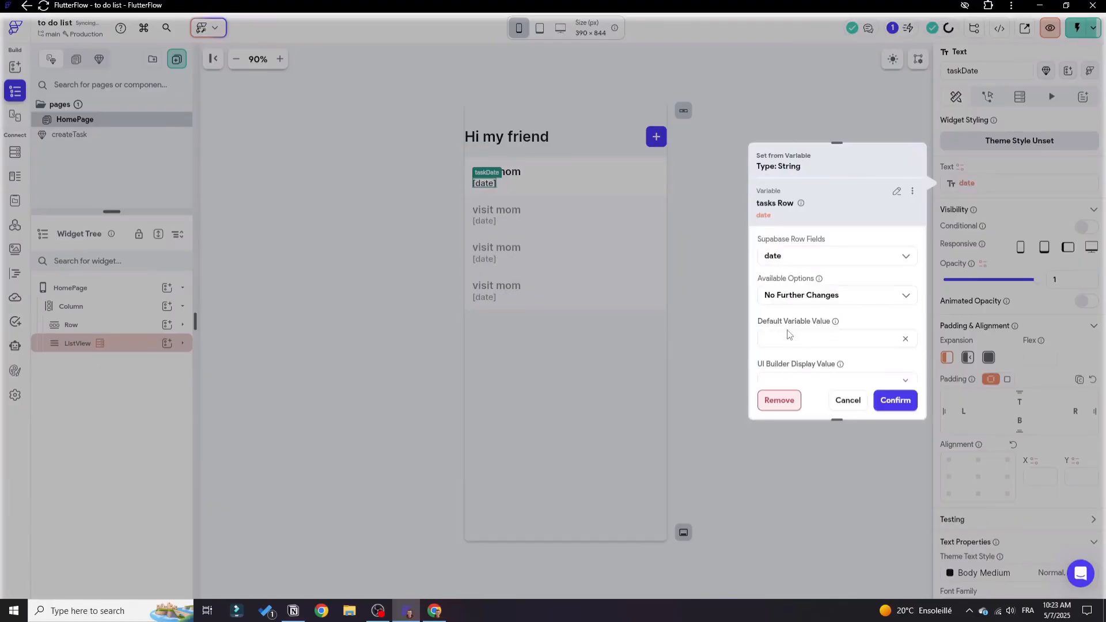
Apply the DateTime Format option MMMMEEEEd to the taskDate text's date variable and confirm the binding.
click(818, 296)
click(817, 302)
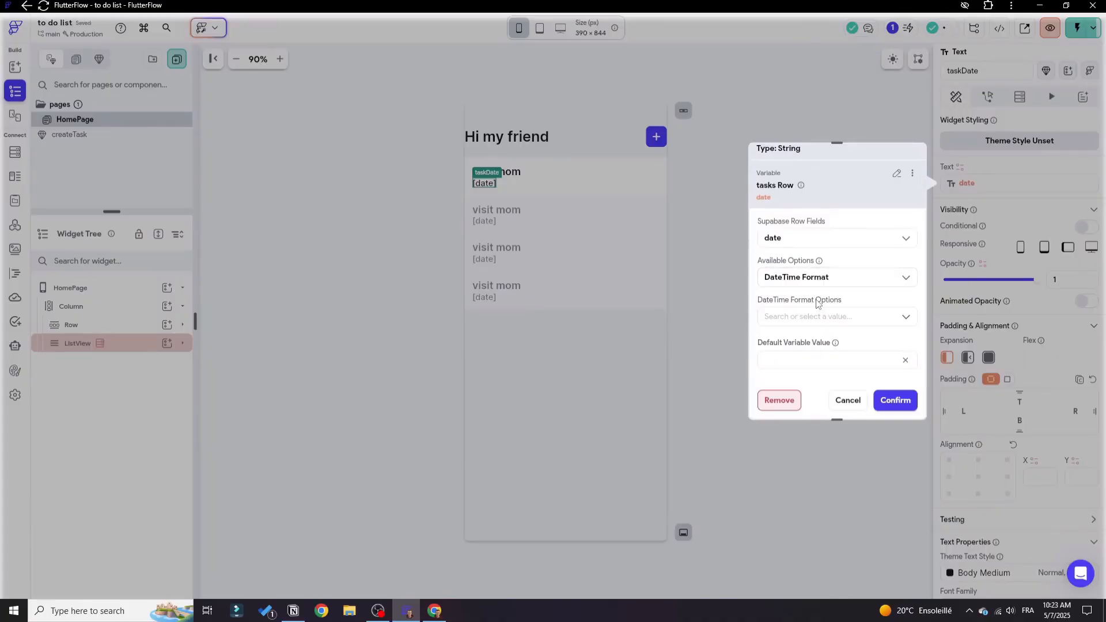
click(821, 316)
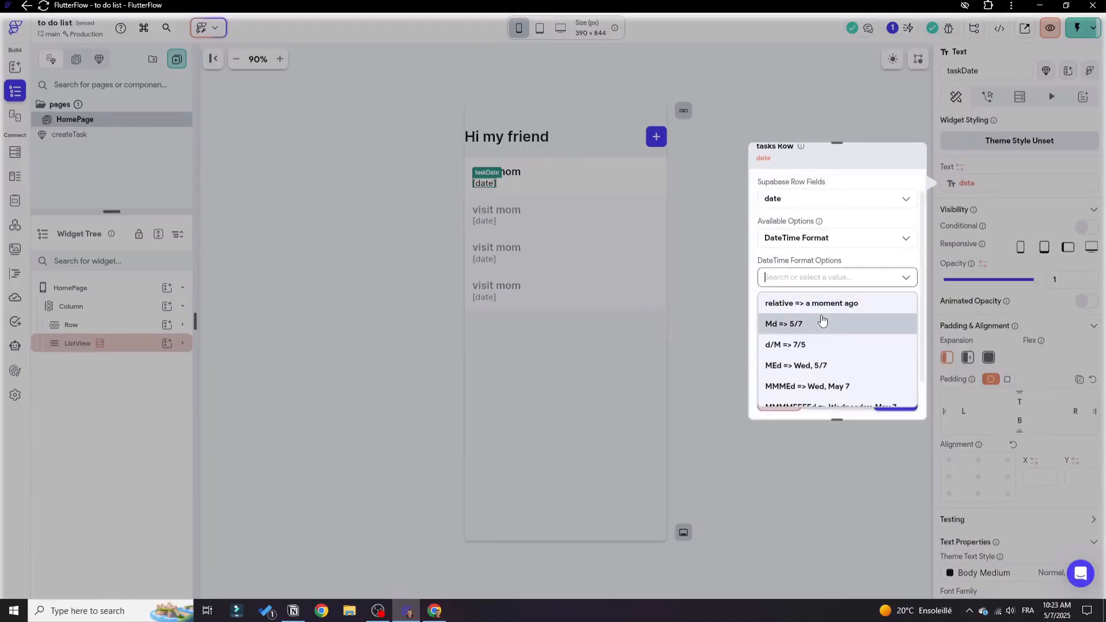
scroll(821, 334, down, 3)
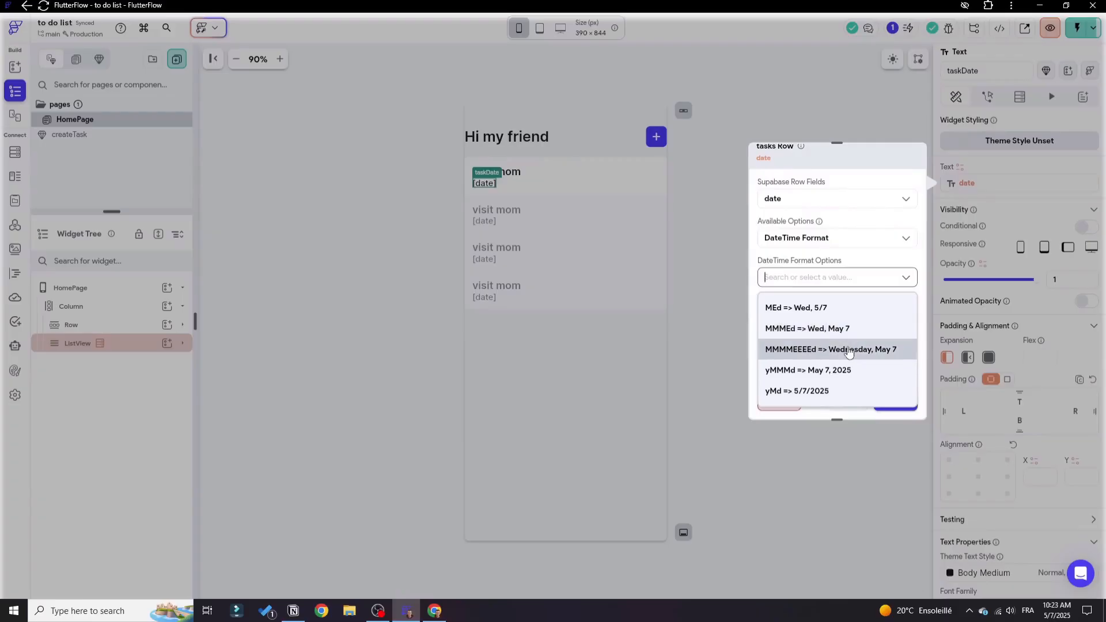
click(848, 350)
click(895, 400)
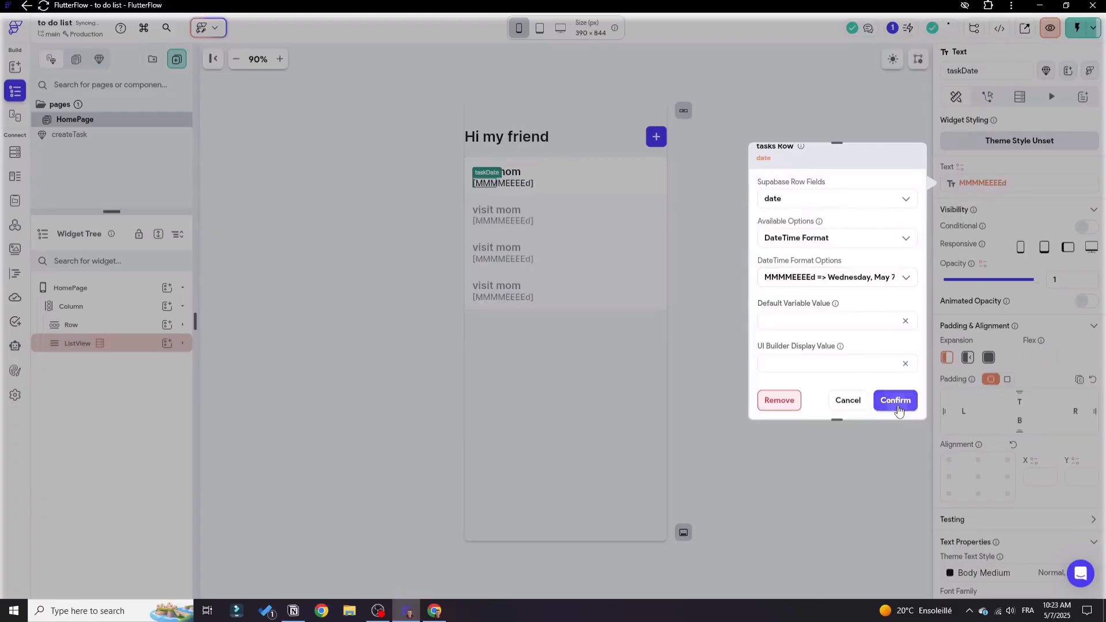
click(896, 443)
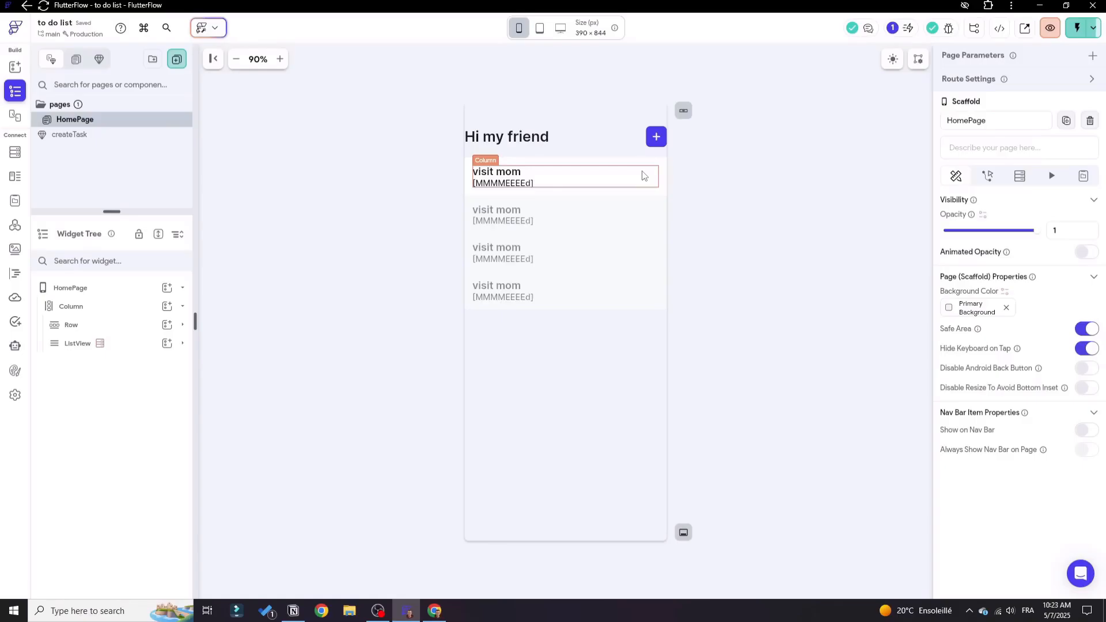
Switch to the browser's Test Mode session of the to do list app and reload it with the latest changes.
key(alt+Tab)
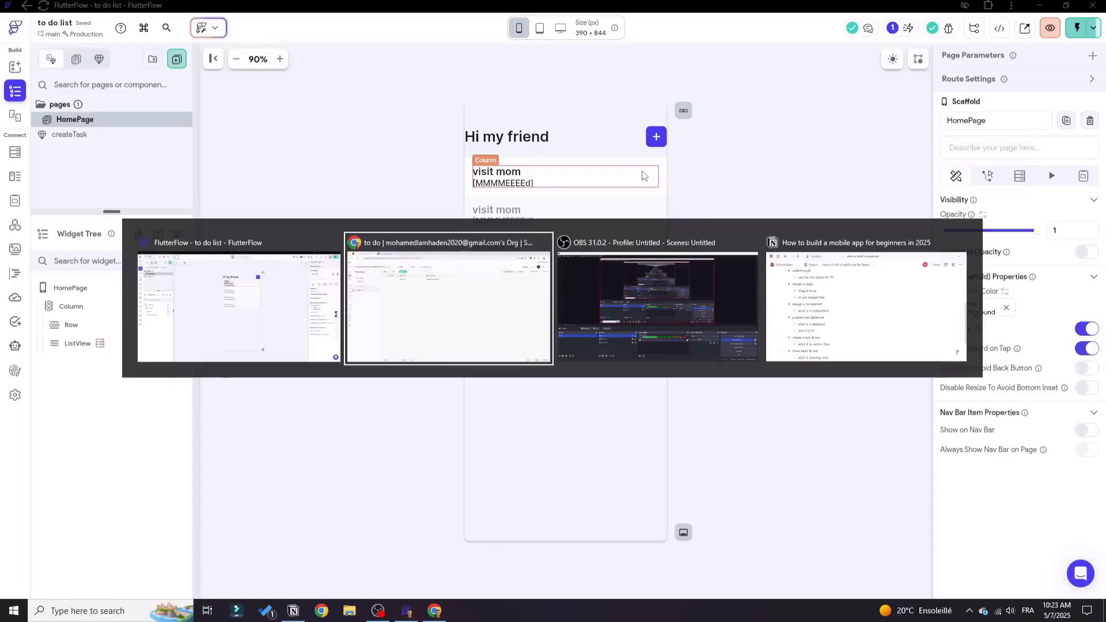
click(197, 6)
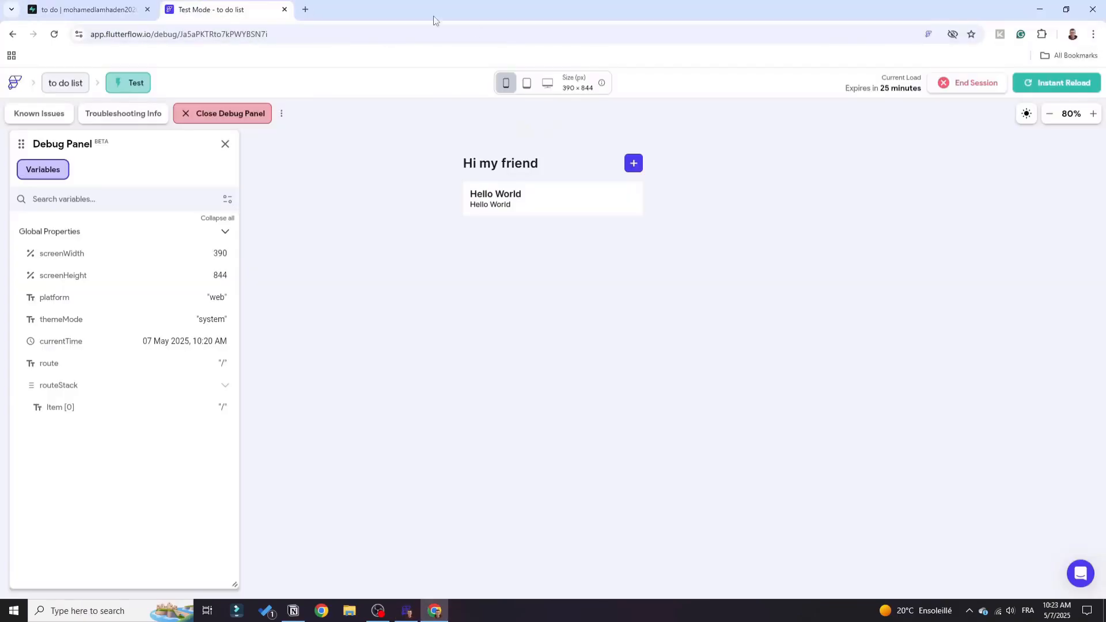
click(1064, 85)
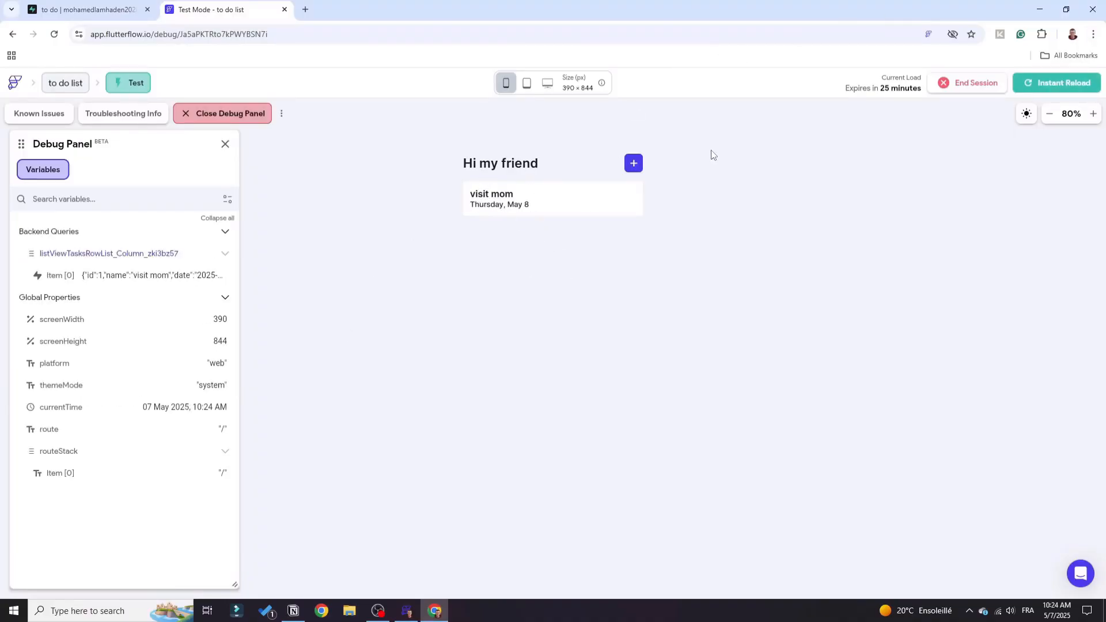
Open the new task bottom sheet in the running app and enter "buya book" as the task name.
click(633, 164)
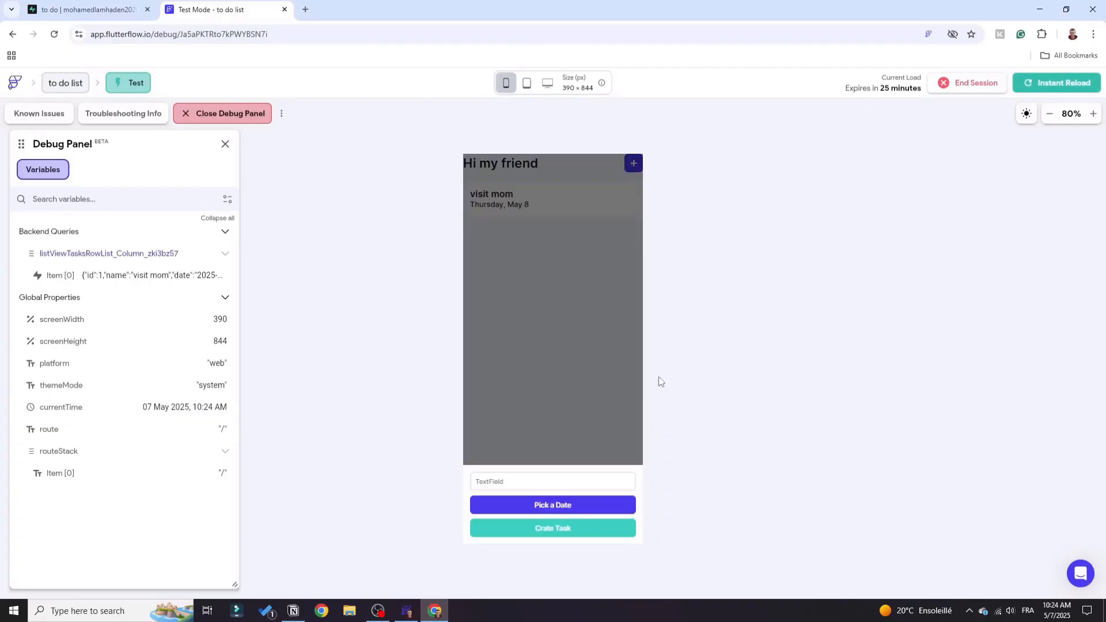
click(567, 474)
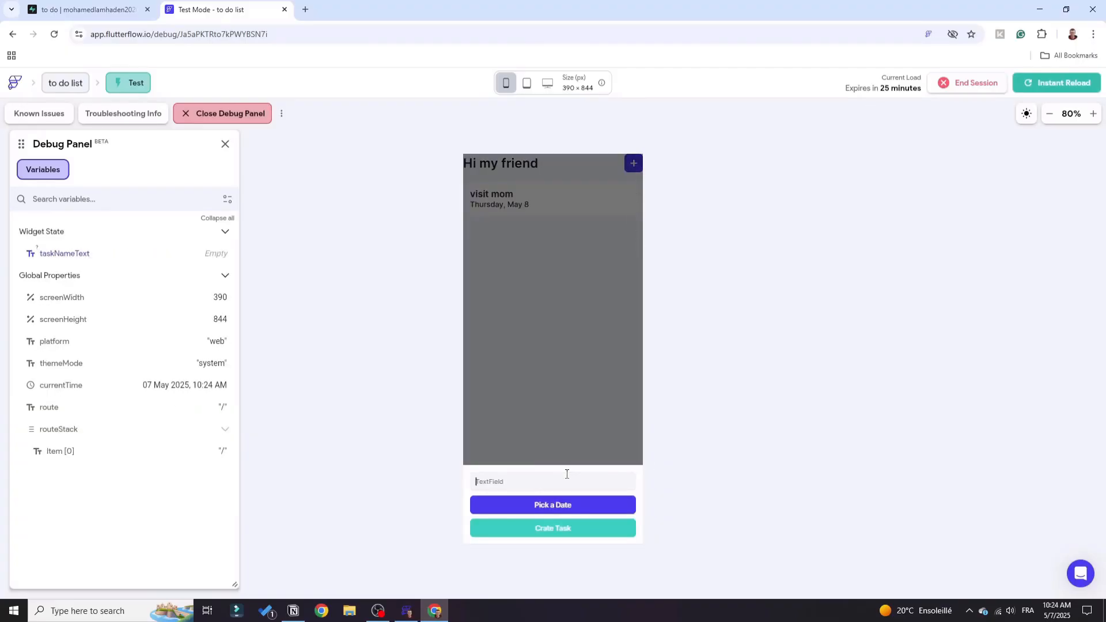
text(buya book)
Accept May 7, 2025 at 10:24 AM as the task's date and time, and create the task.
click(585, 503)
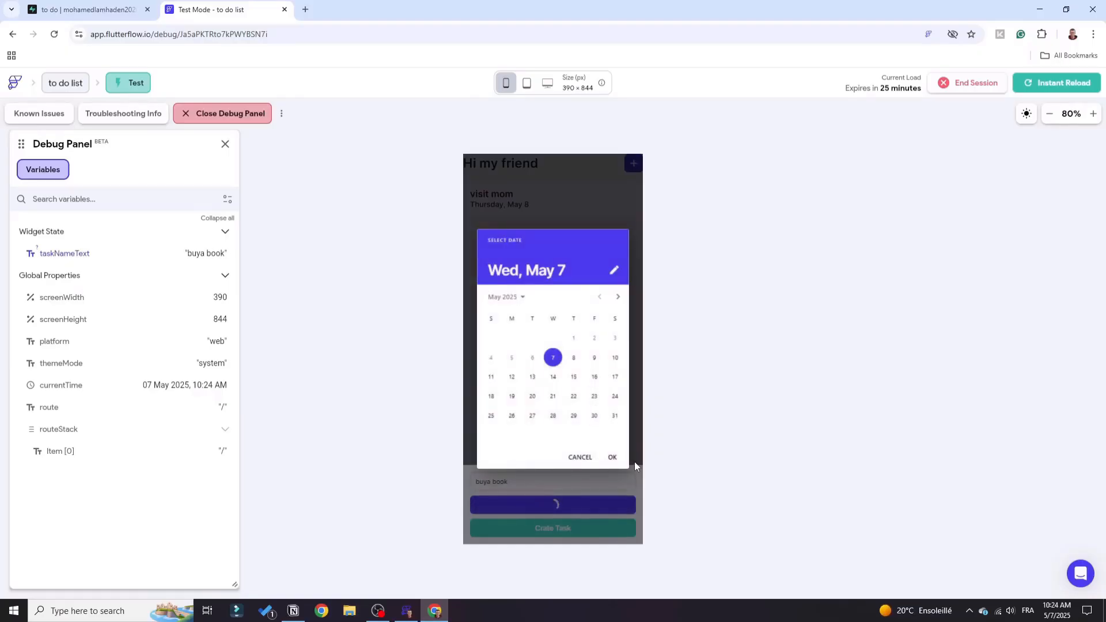
click(612, 456)
click(612, 448)
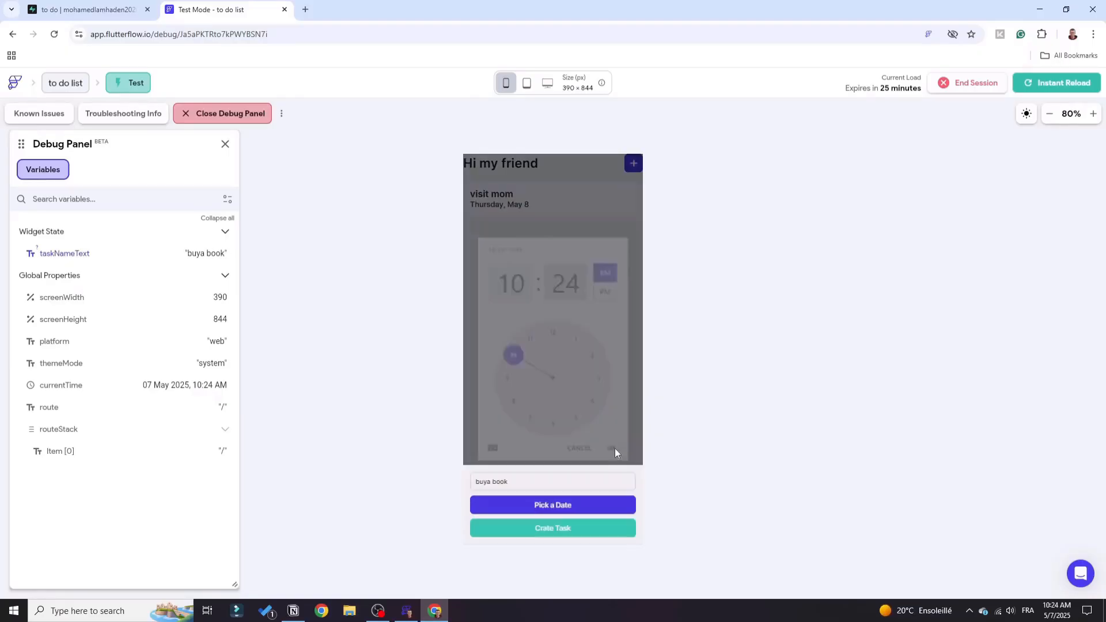
click(536, 529)
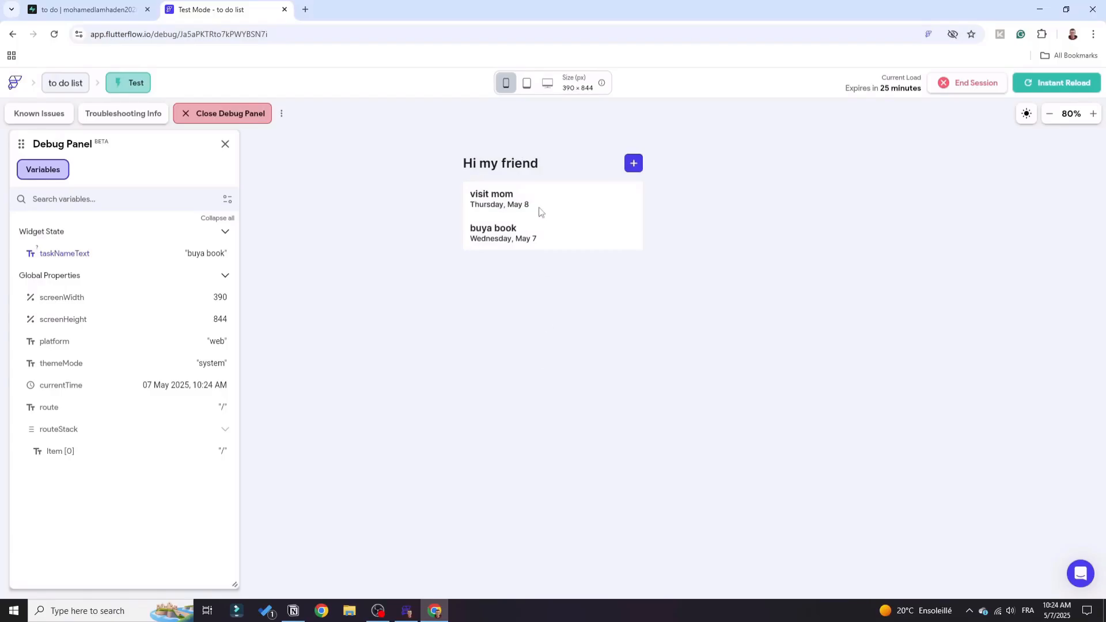